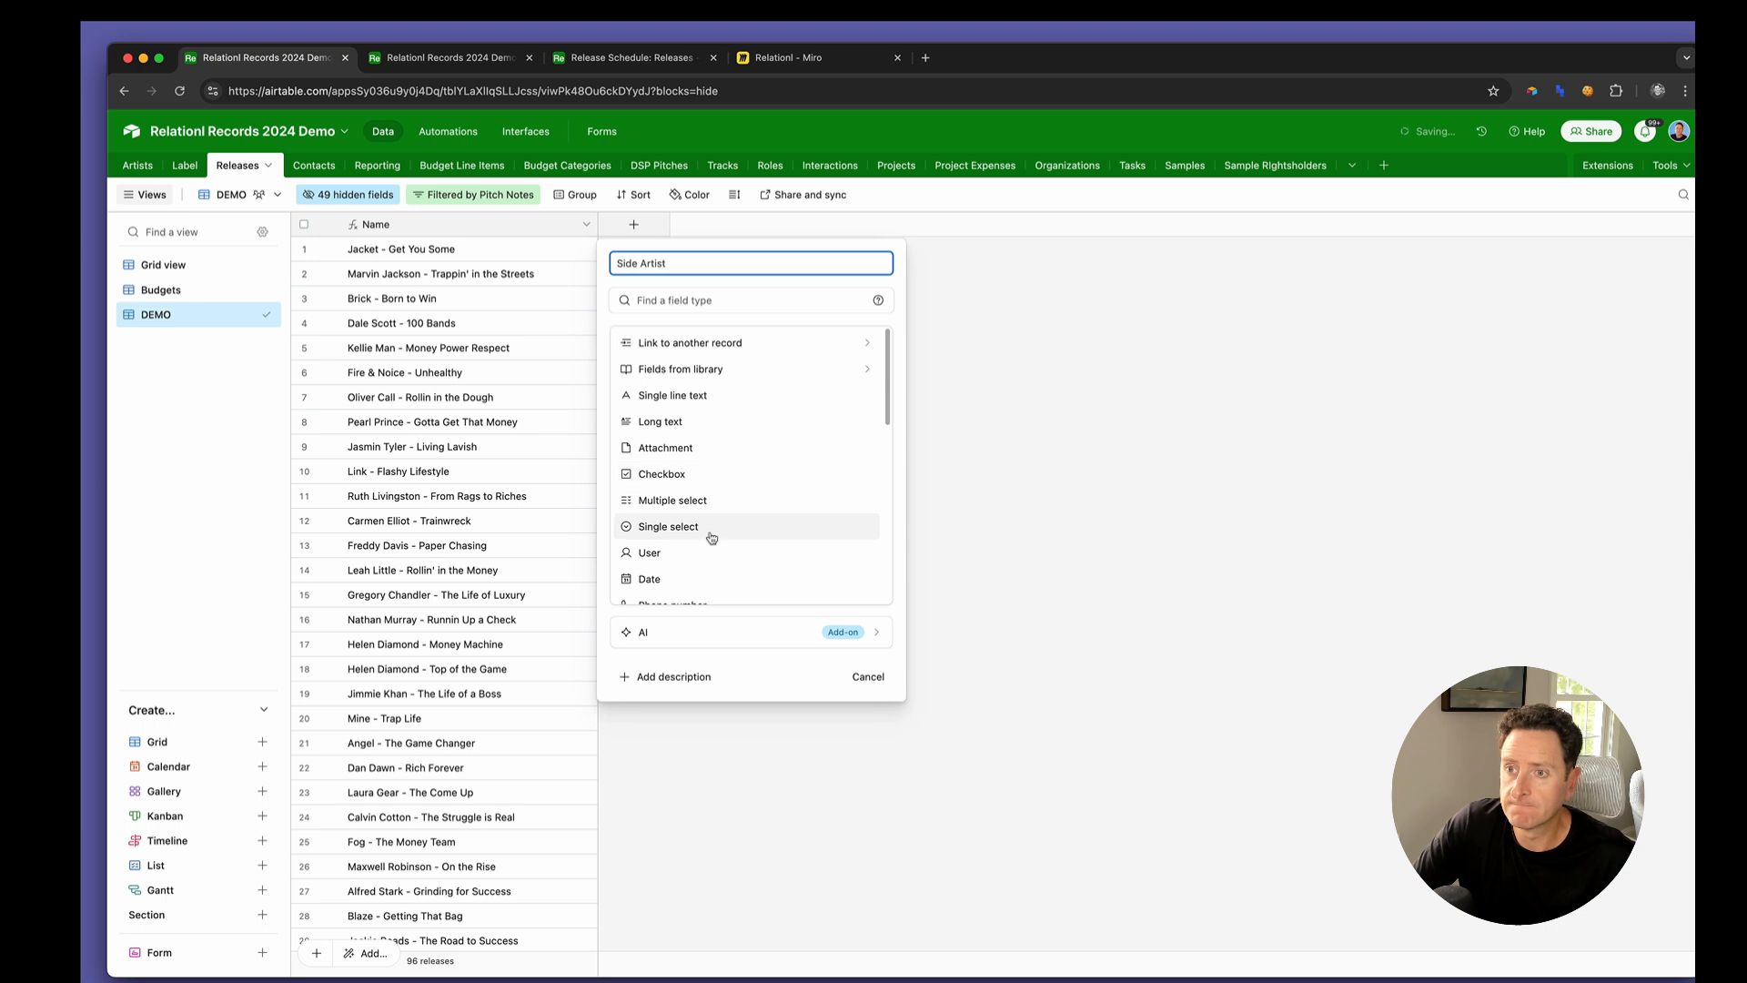
# Create a Side Artists field in the Releases table that links to a new table named Side Artists
pyautogui.scroll(-5, 712, 534)
pyautogui.write('s')
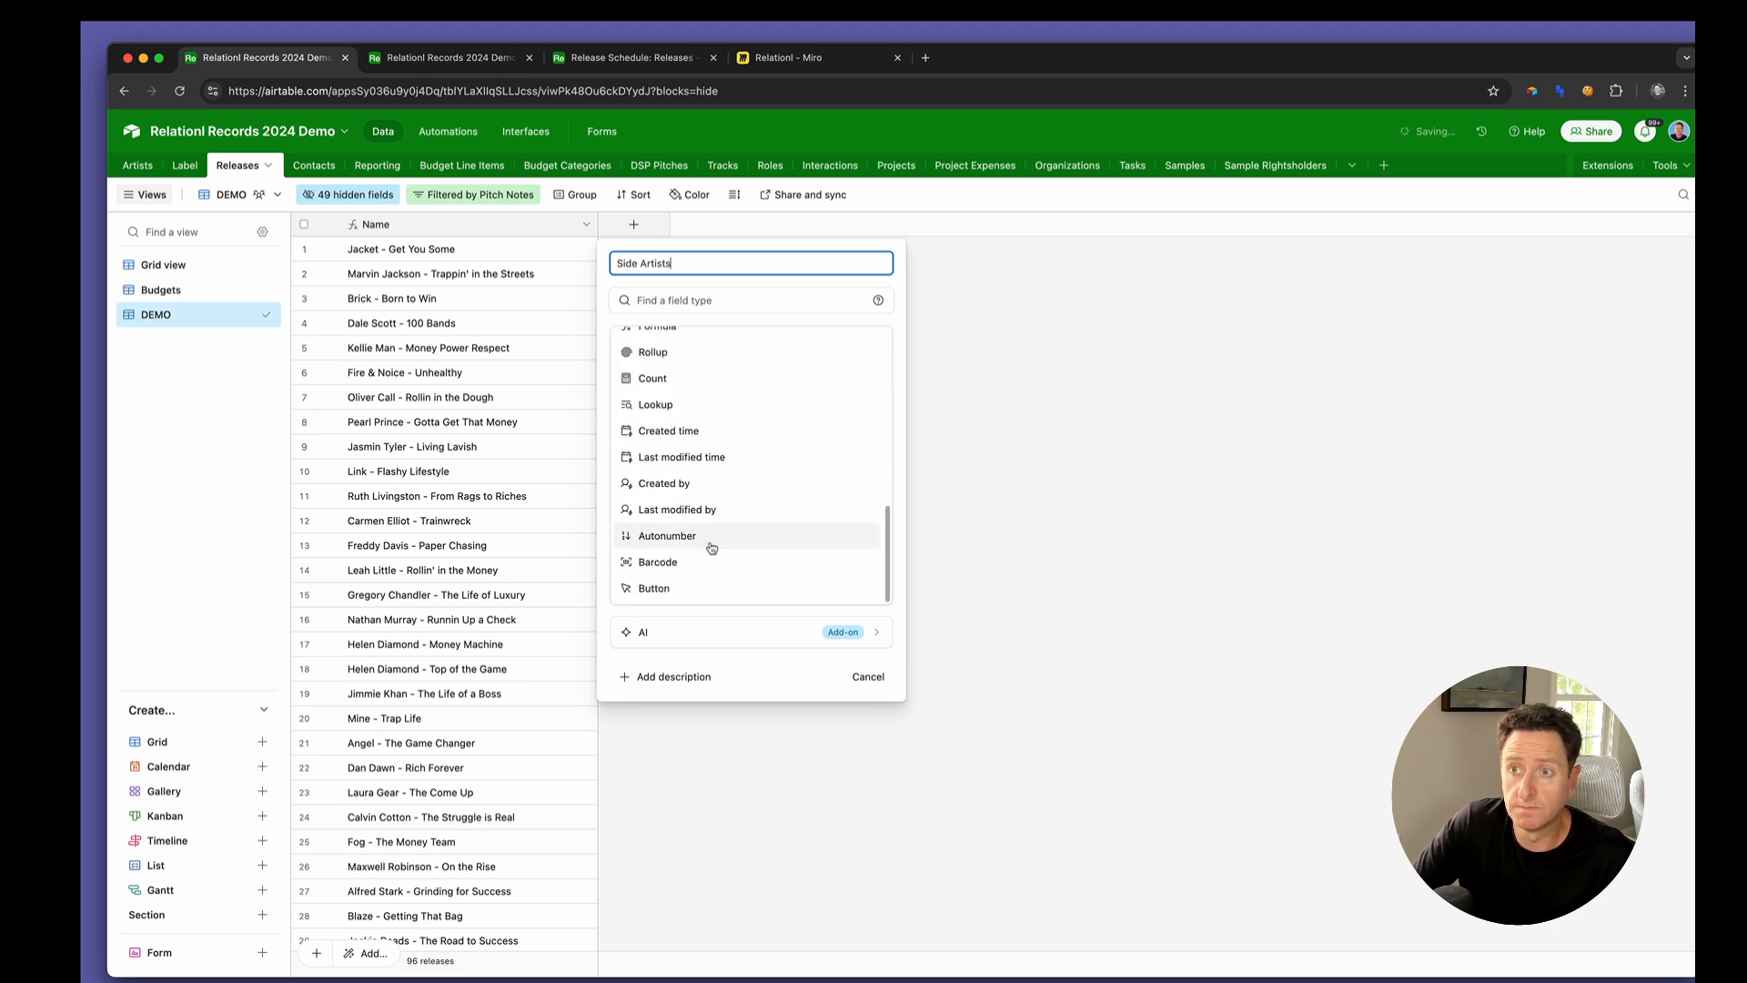
pyautogui.scroll(5, 728, 437)
pyautogui.click(706, 346)
pyautogui.scroll(-3, 692, 519)
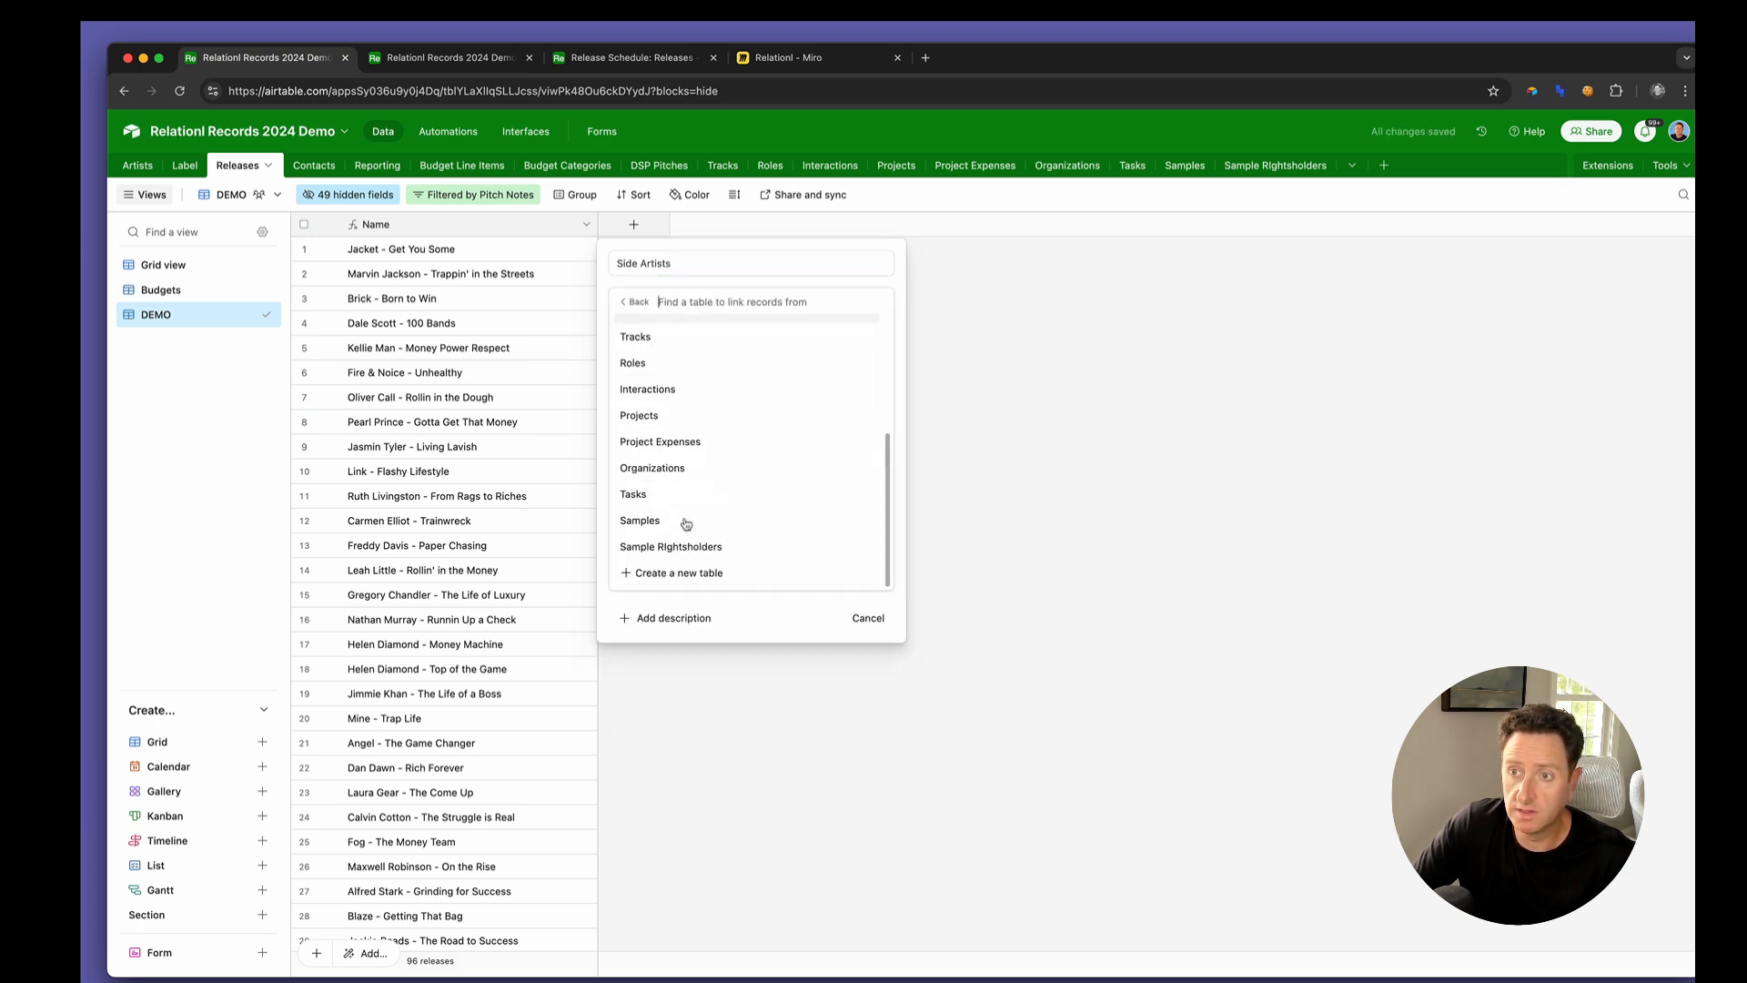
pyautogui.click(670, 575)
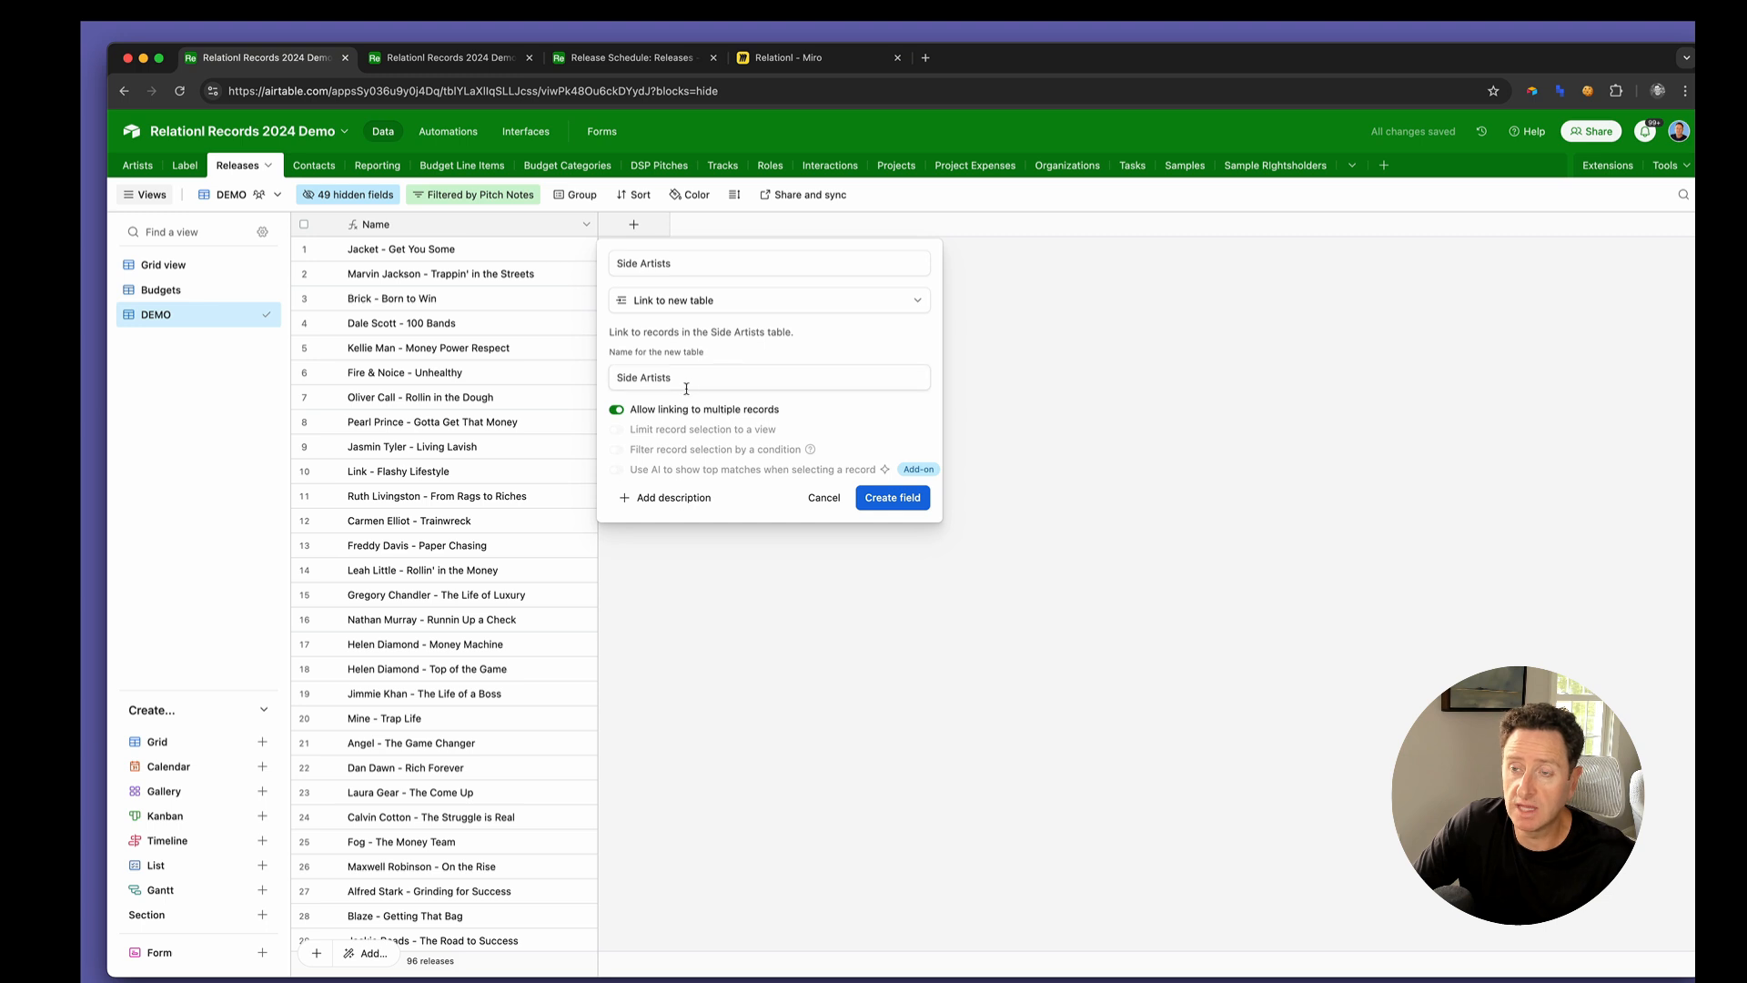
pyautogui.click(906, 496)
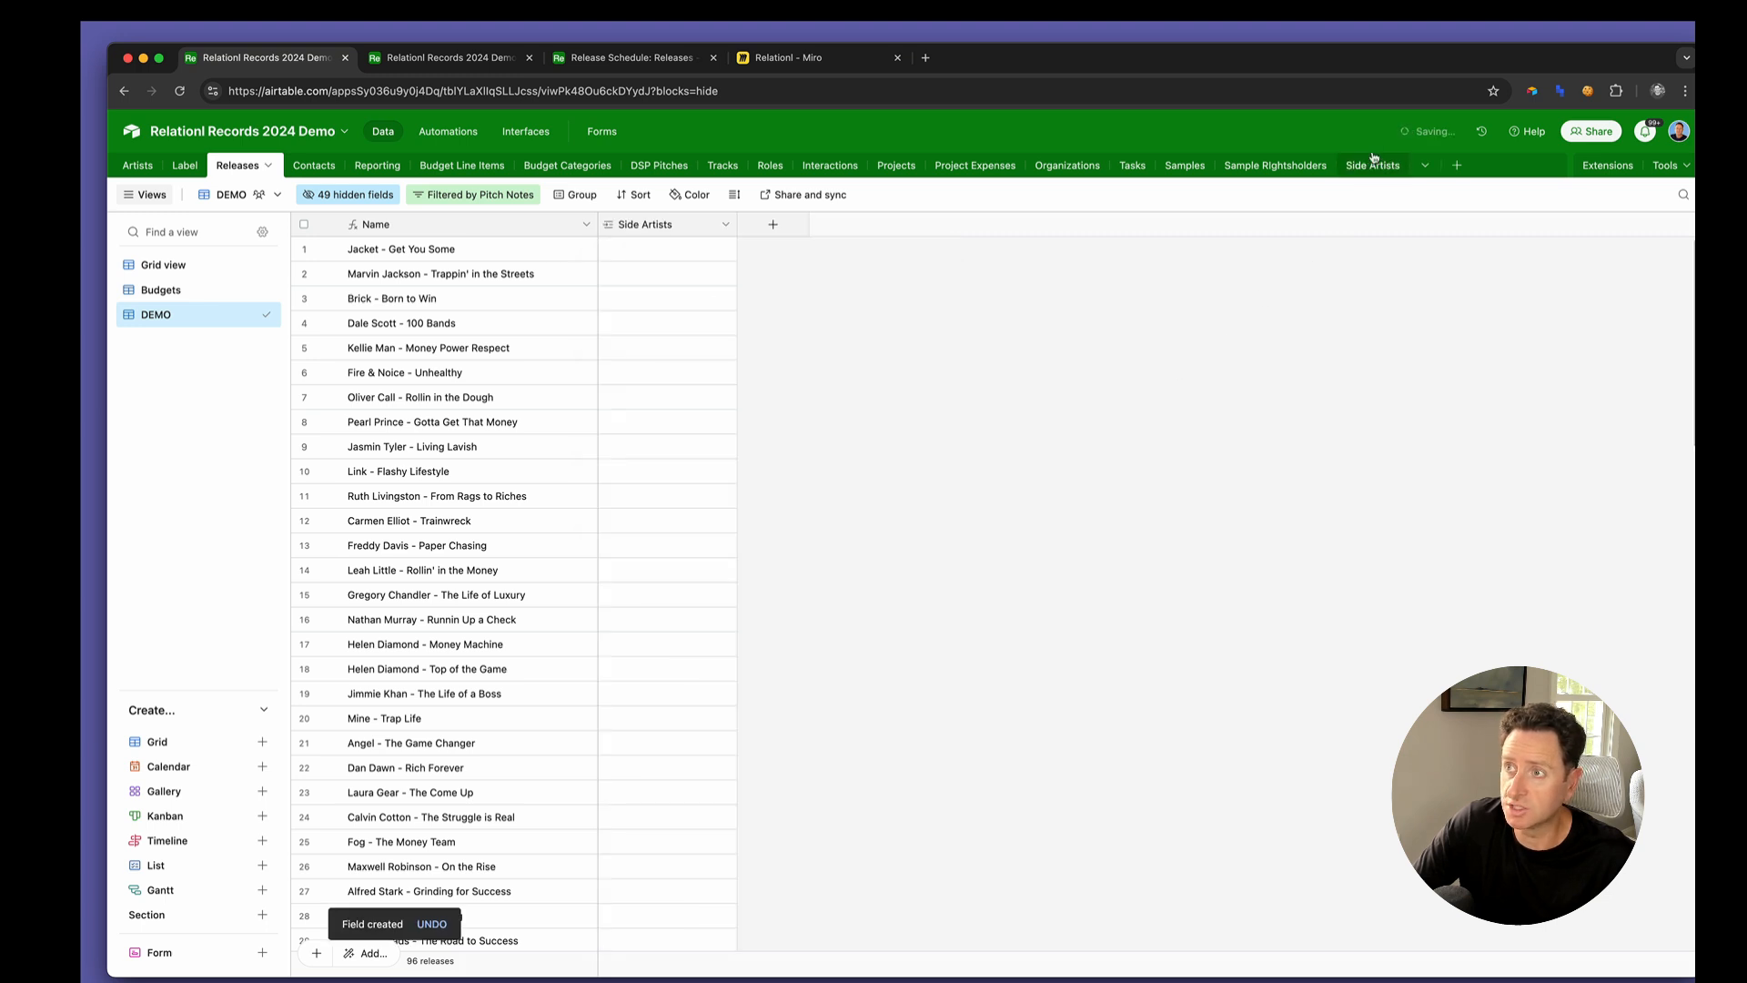
# In the Side Artists table, rename the Releases link field to Release and disallow linking to multiple records
pyautogui.click(1376, 167)
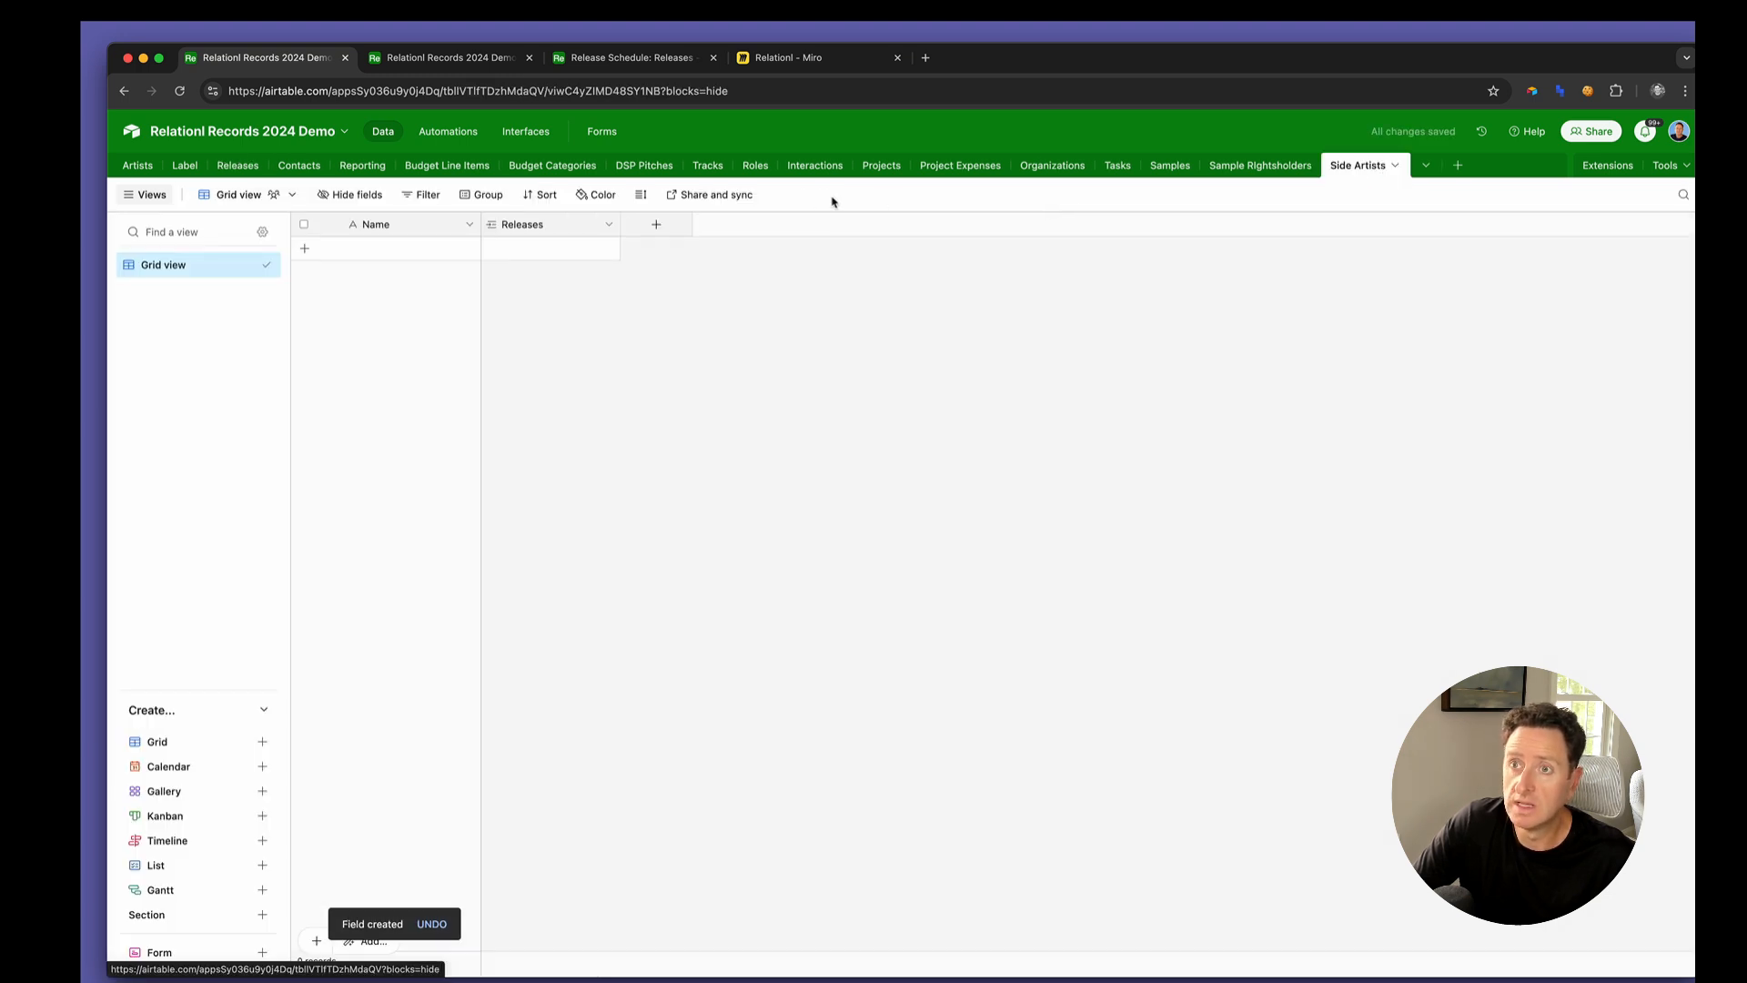
pyautogui.doubleClick(579, 227)
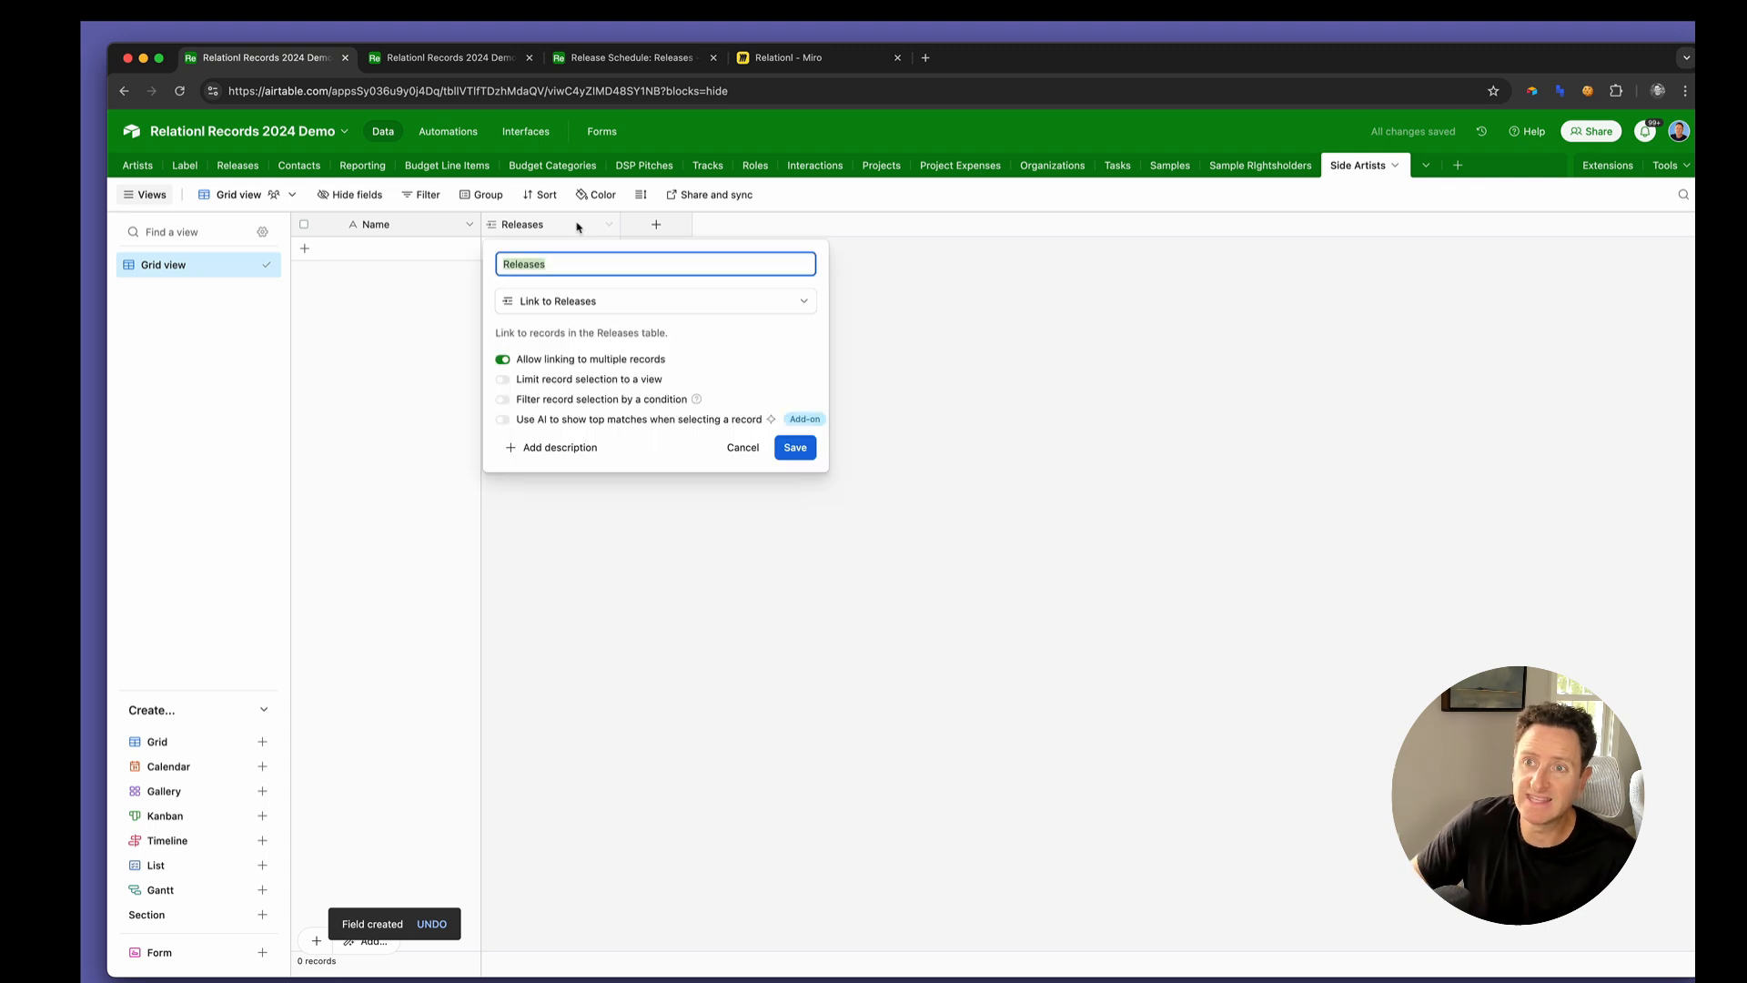
pyautogui.press('BackSpace')
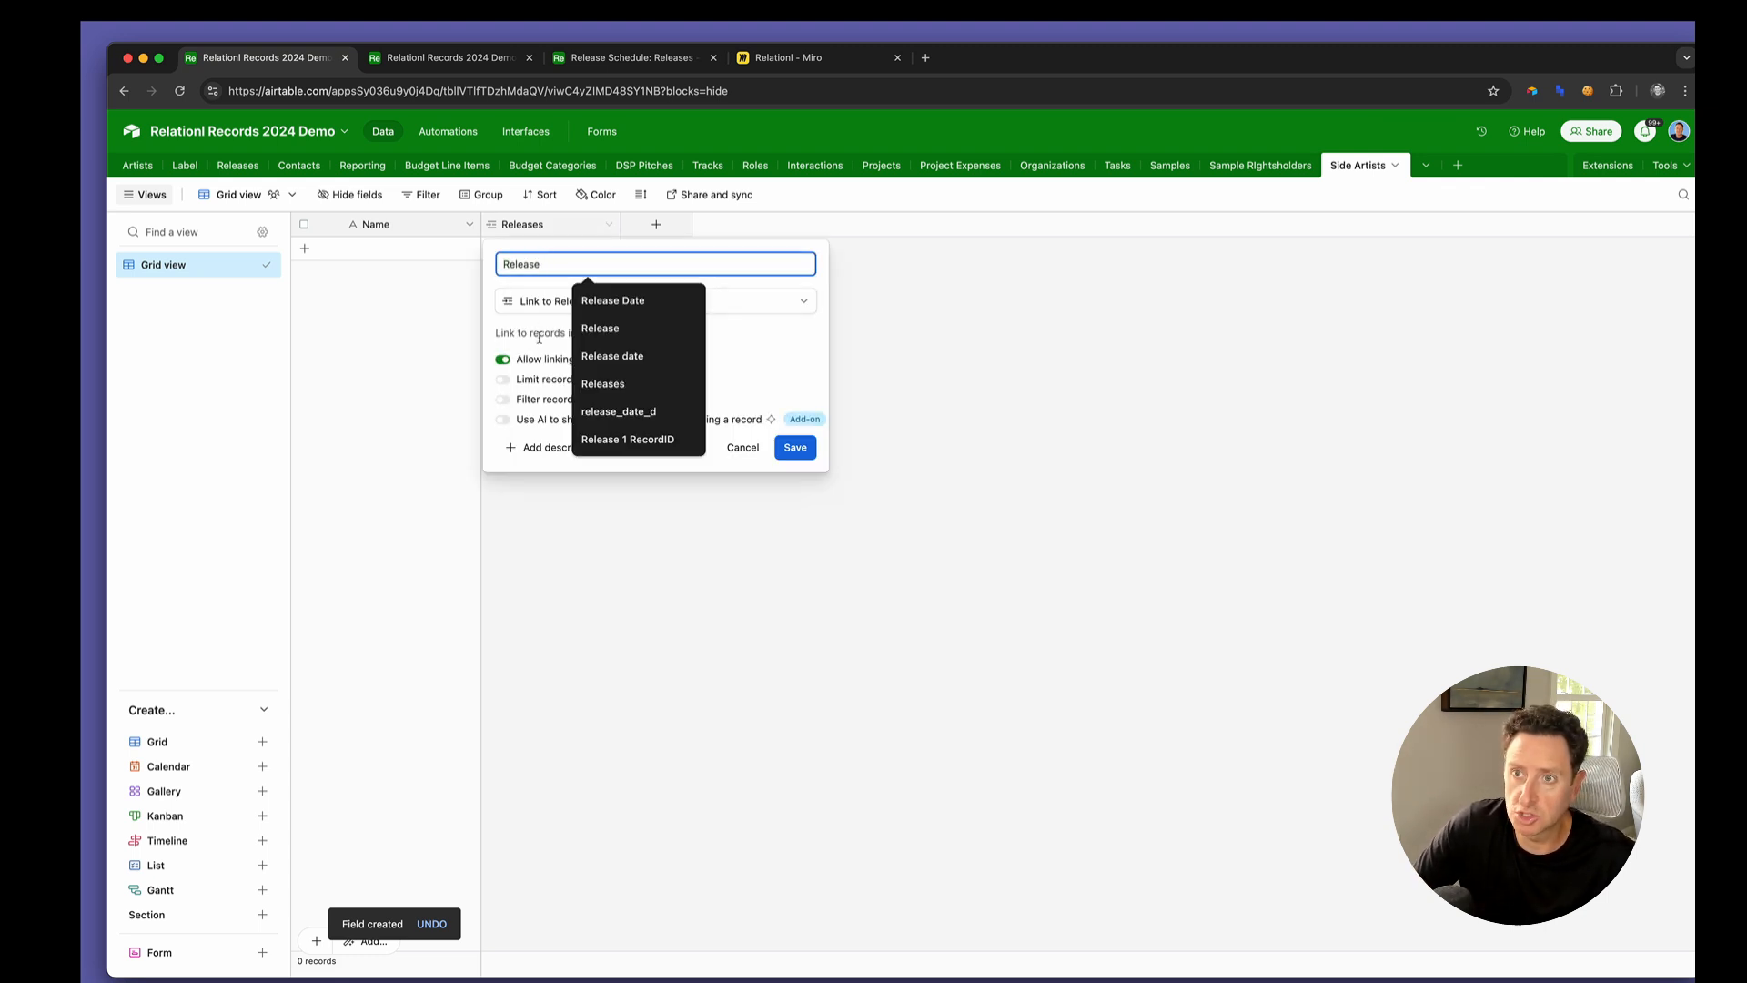
pyautogui.click(533, 364)
pyautogui.click(789, 447)
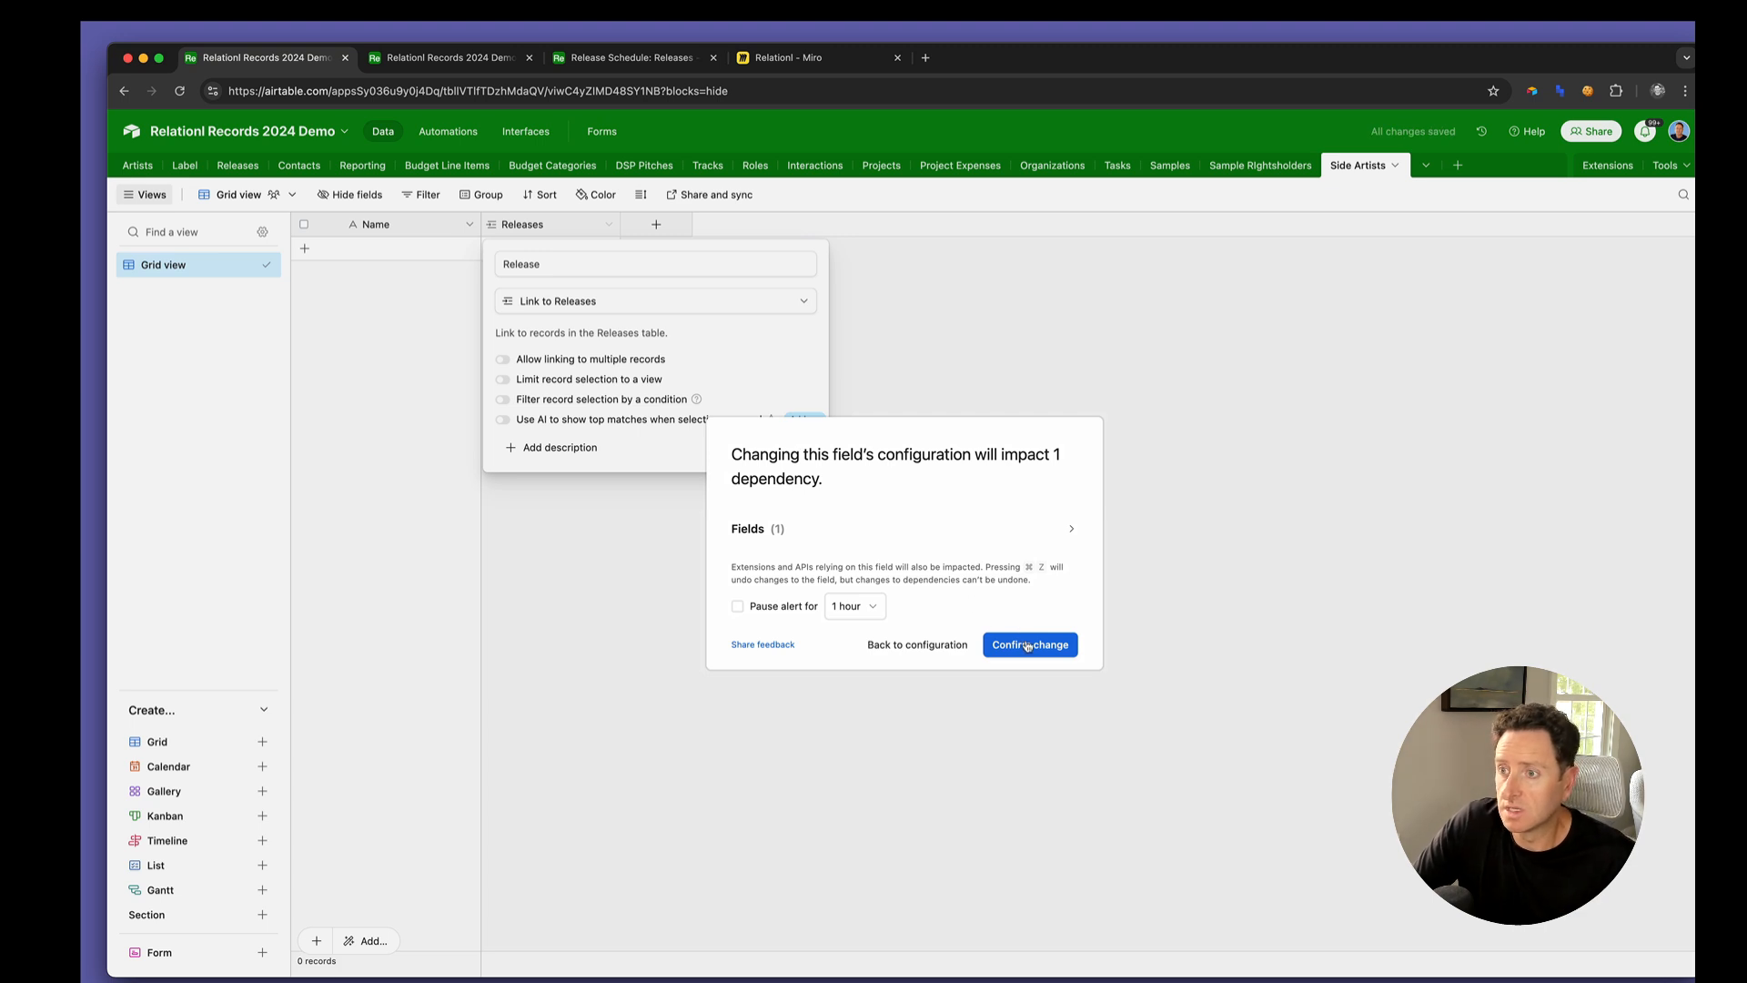
pyautogui.click(1028, 646)
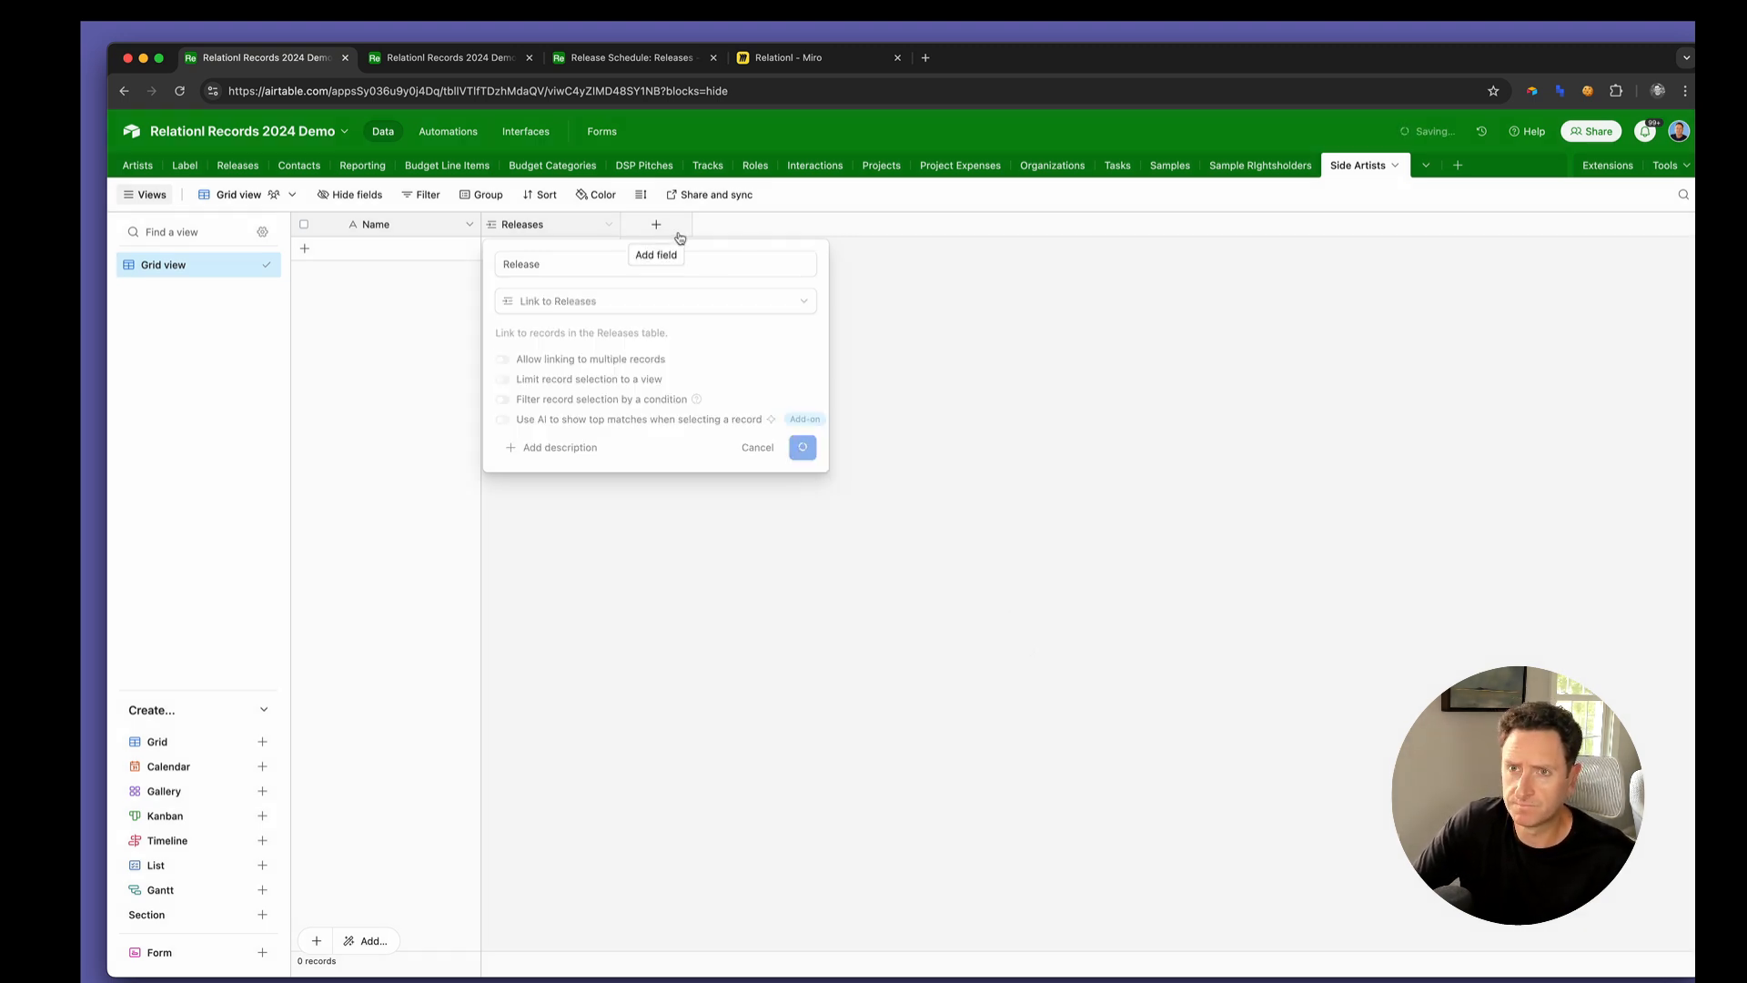
# Check the Releases connections in the Miro diagram and review the Release link field's settings in Airtable
pyautogui.click(797, 58)
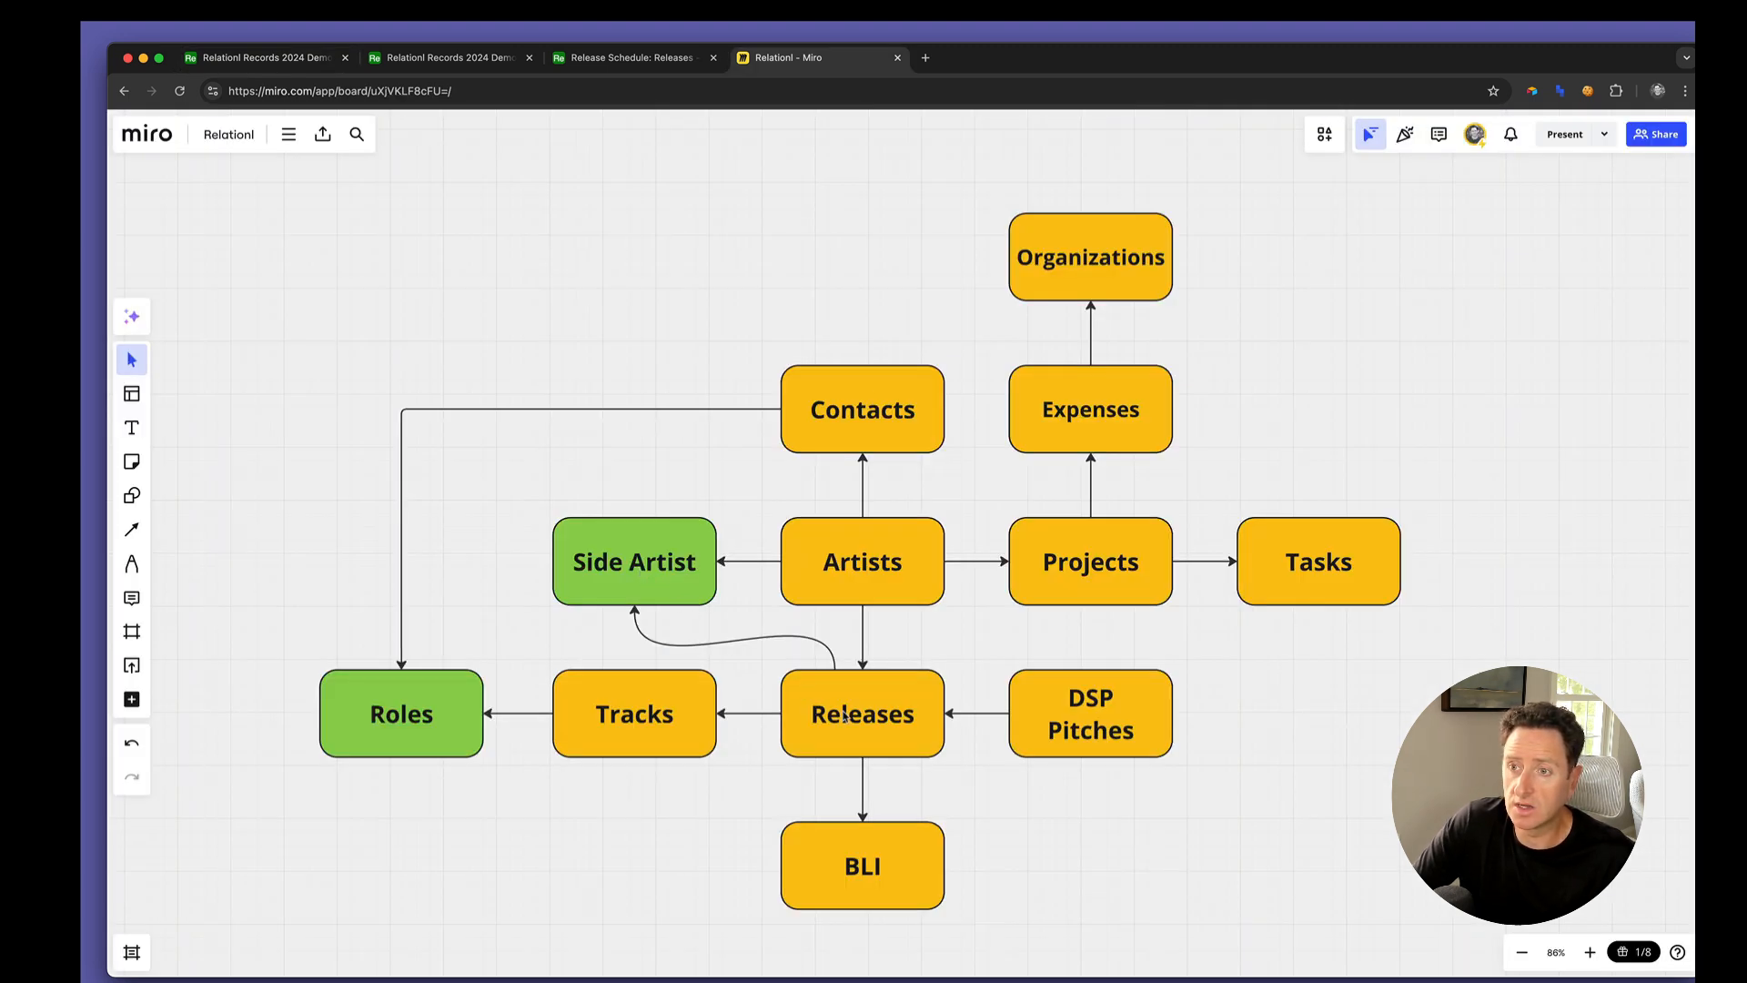
pyautogui.click(868, 725)
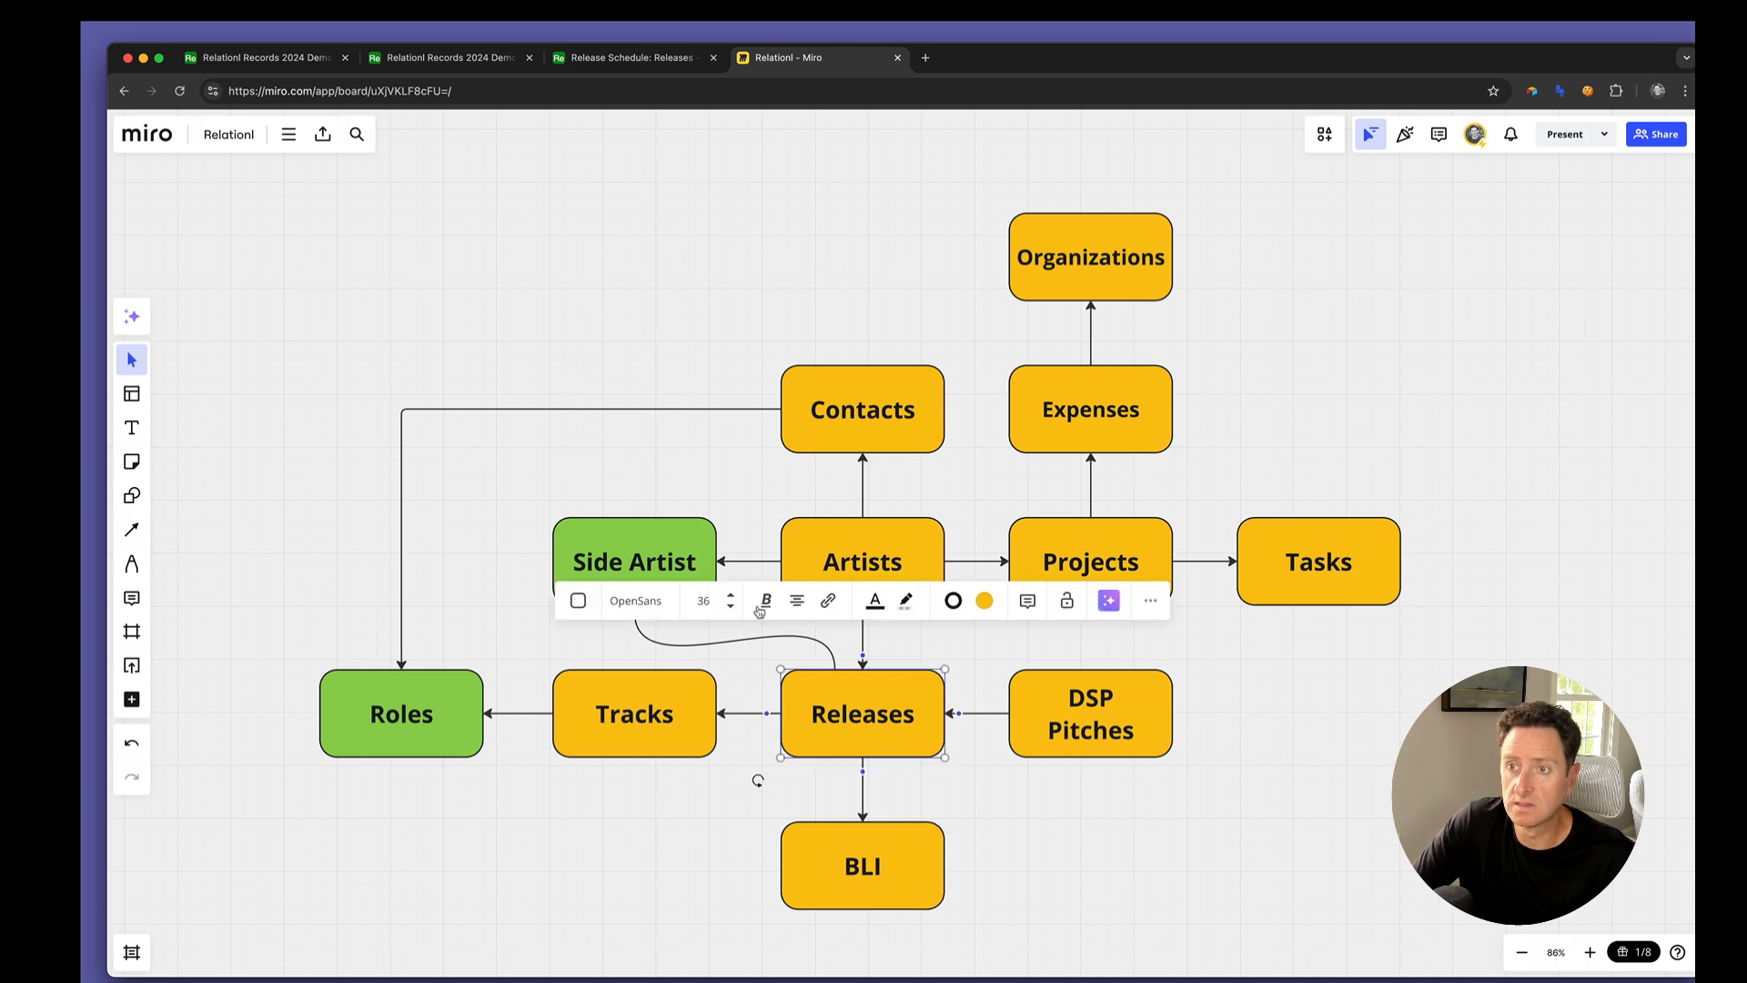
pyautogui.press('super+1')
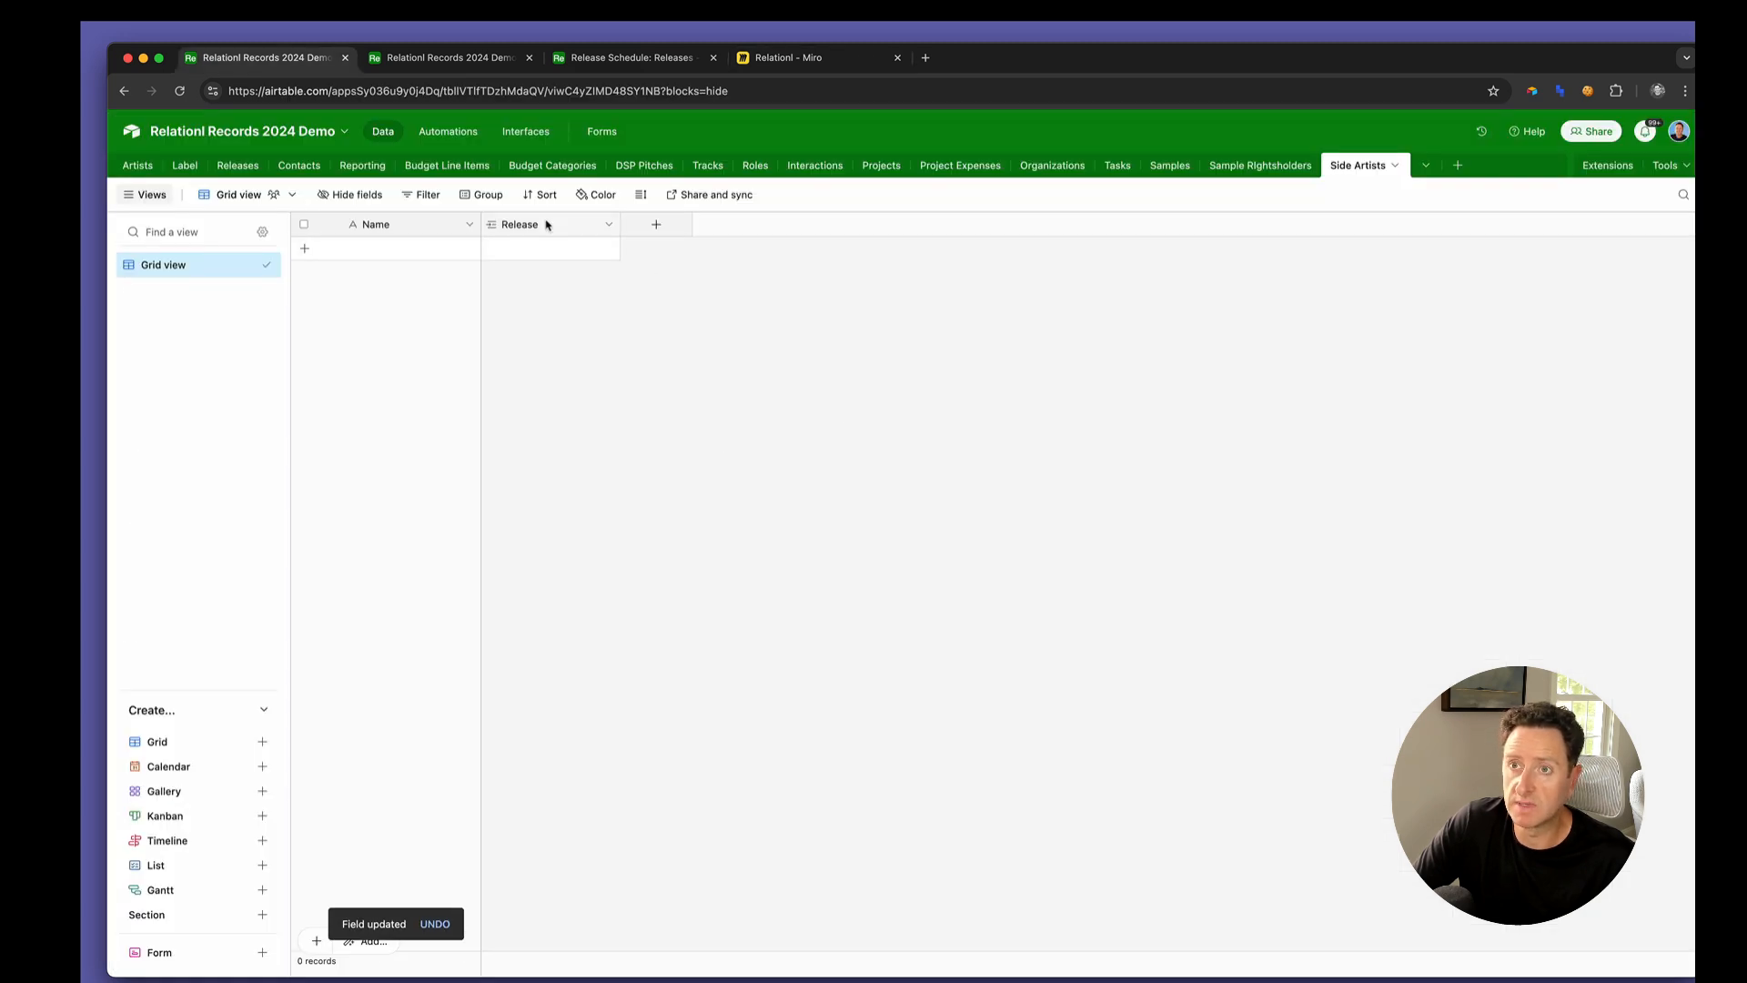
pyautogui.doubleClick(546, 224)
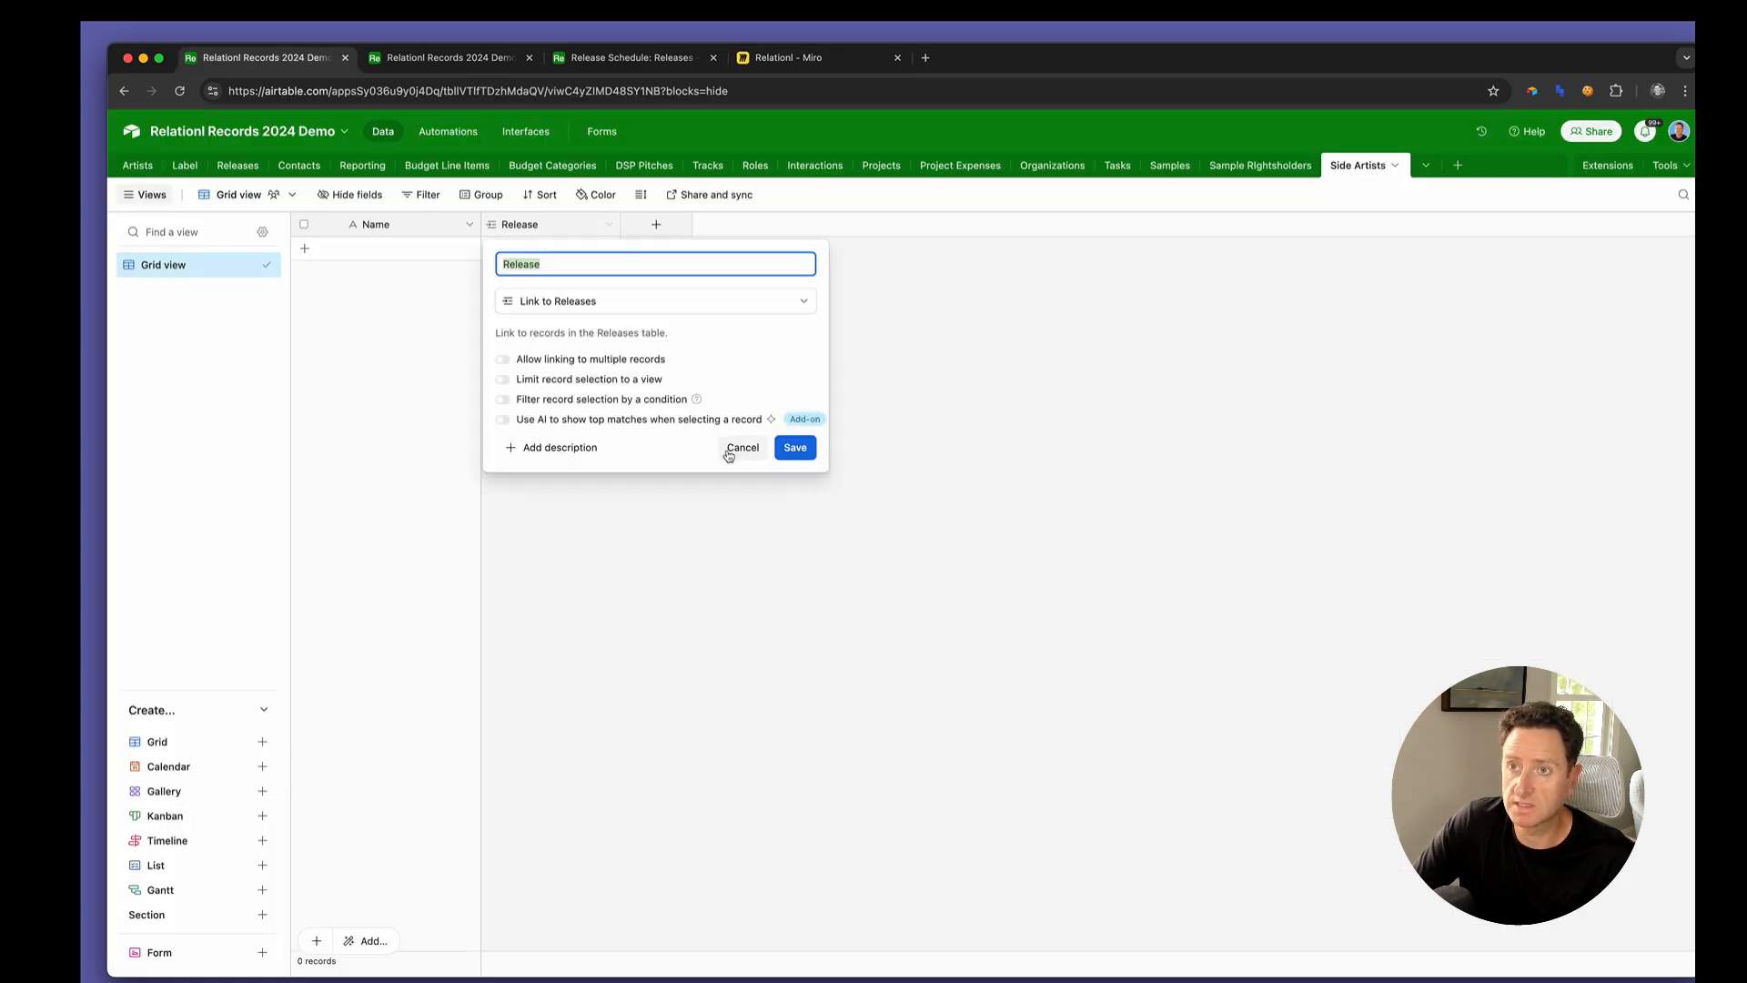
pyautogui.click(740, 447)
# Add a field named Aritst that links to the Artists table, with linking to multiple records turned off
pyautogui.click(656, 224)
pyautogui.write('Arit')
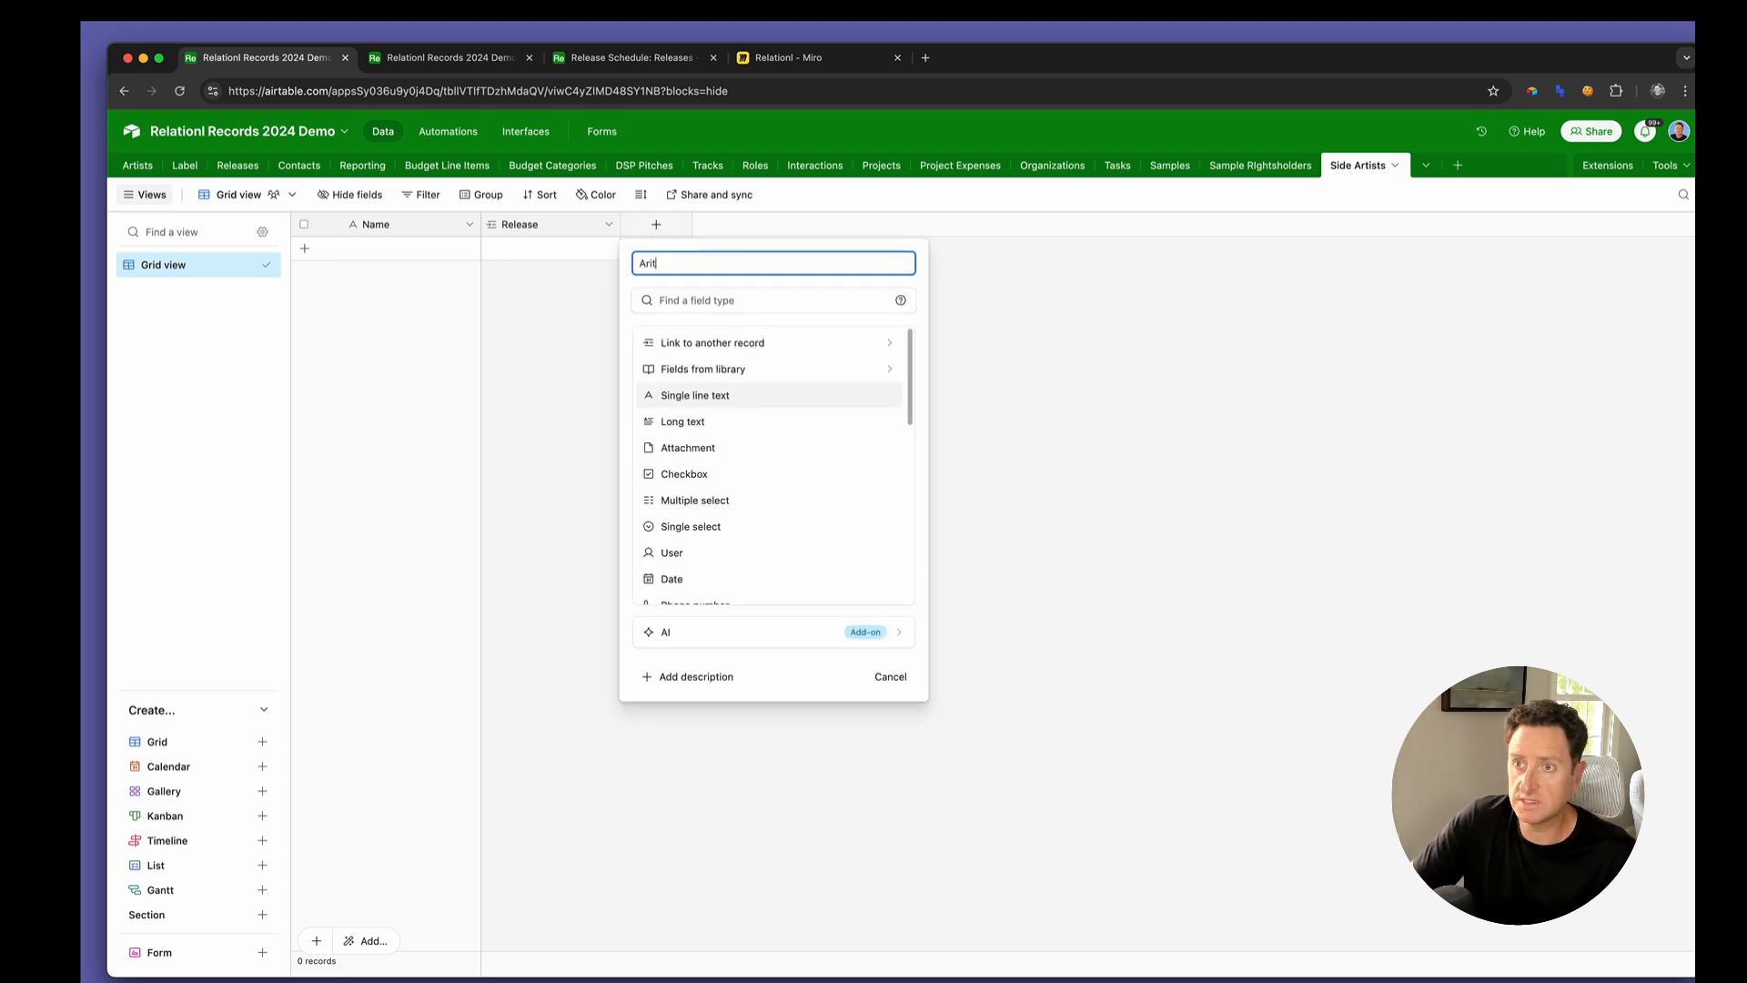
pyautogui.write('st')
pyautogui.click(673, 344)
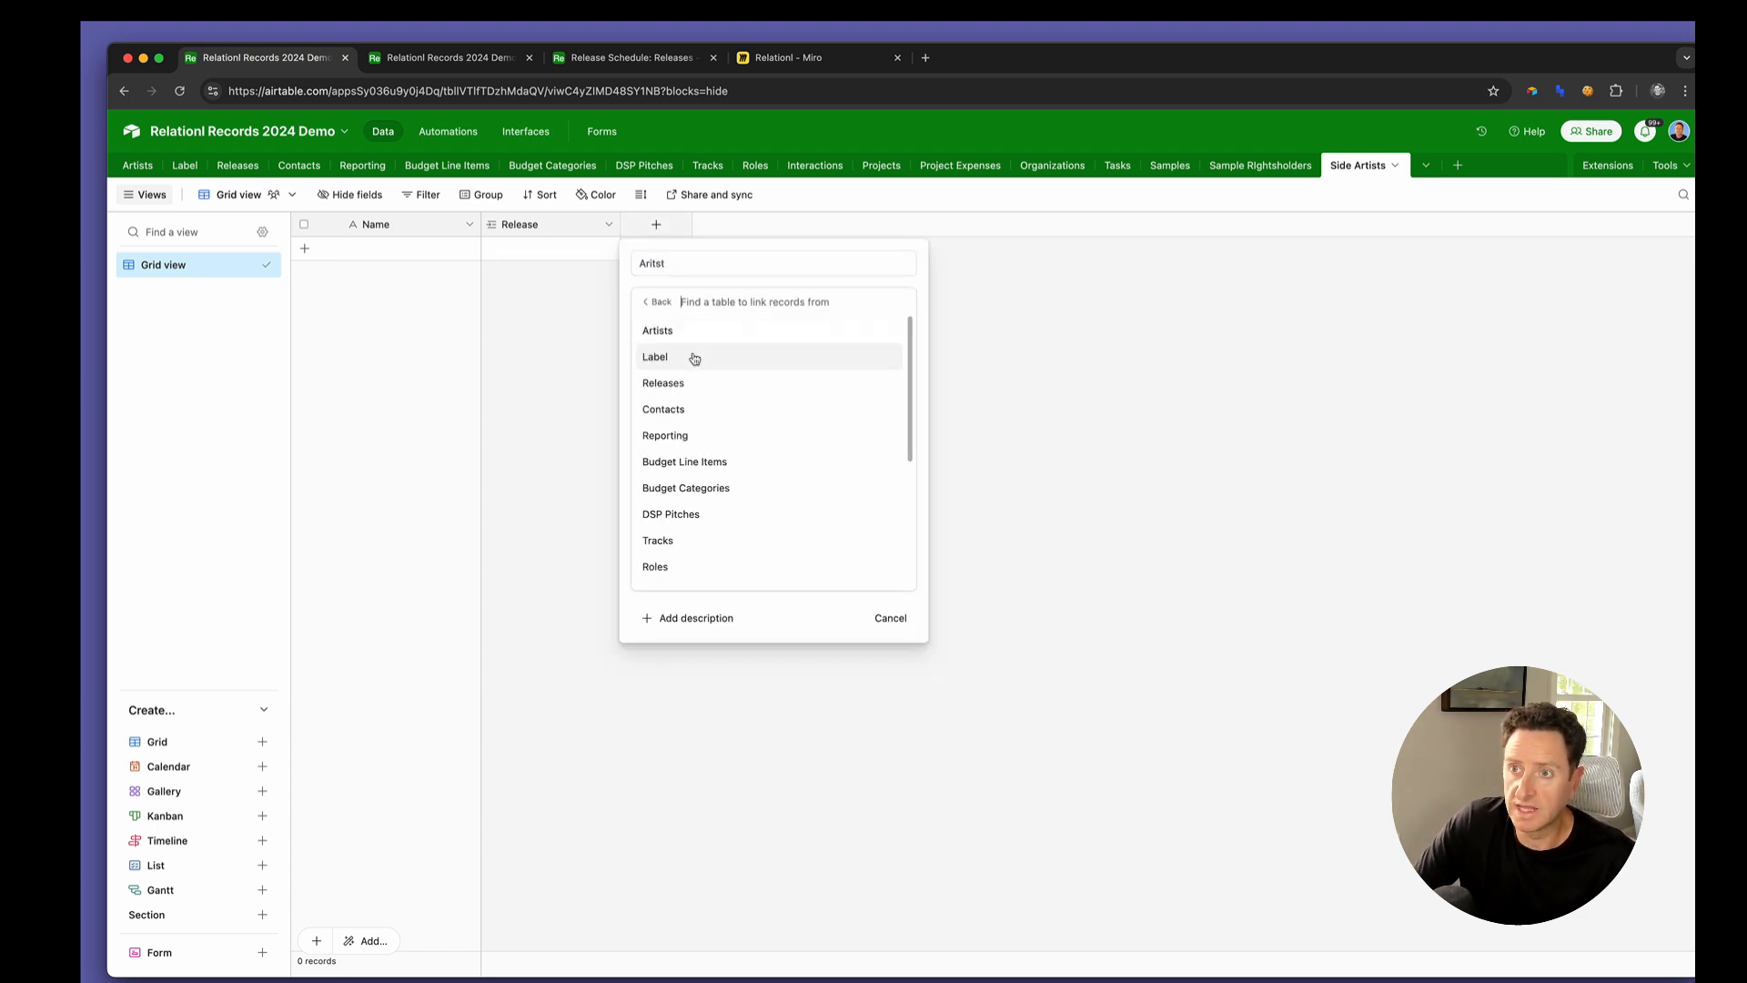
pyautogui.click(692, 333)
pyautogui.click(721, 359)
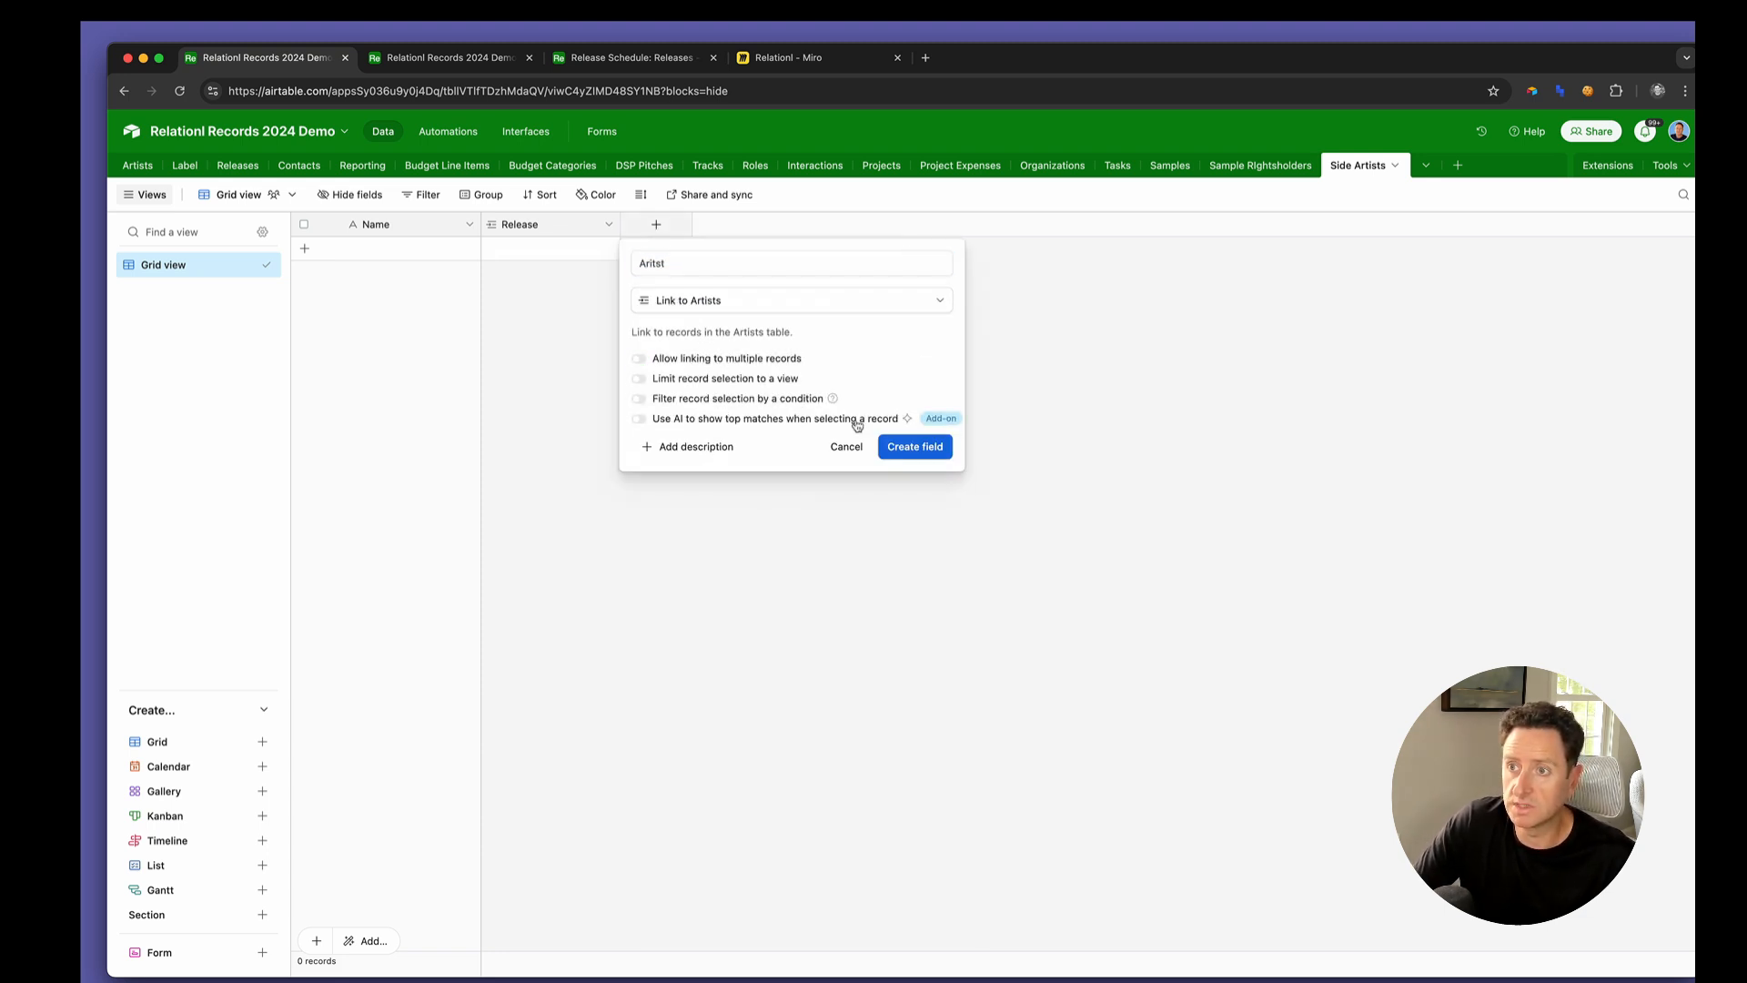
pyautogui.click(904, 447)
pyautogui.doubleClick(409, 230)
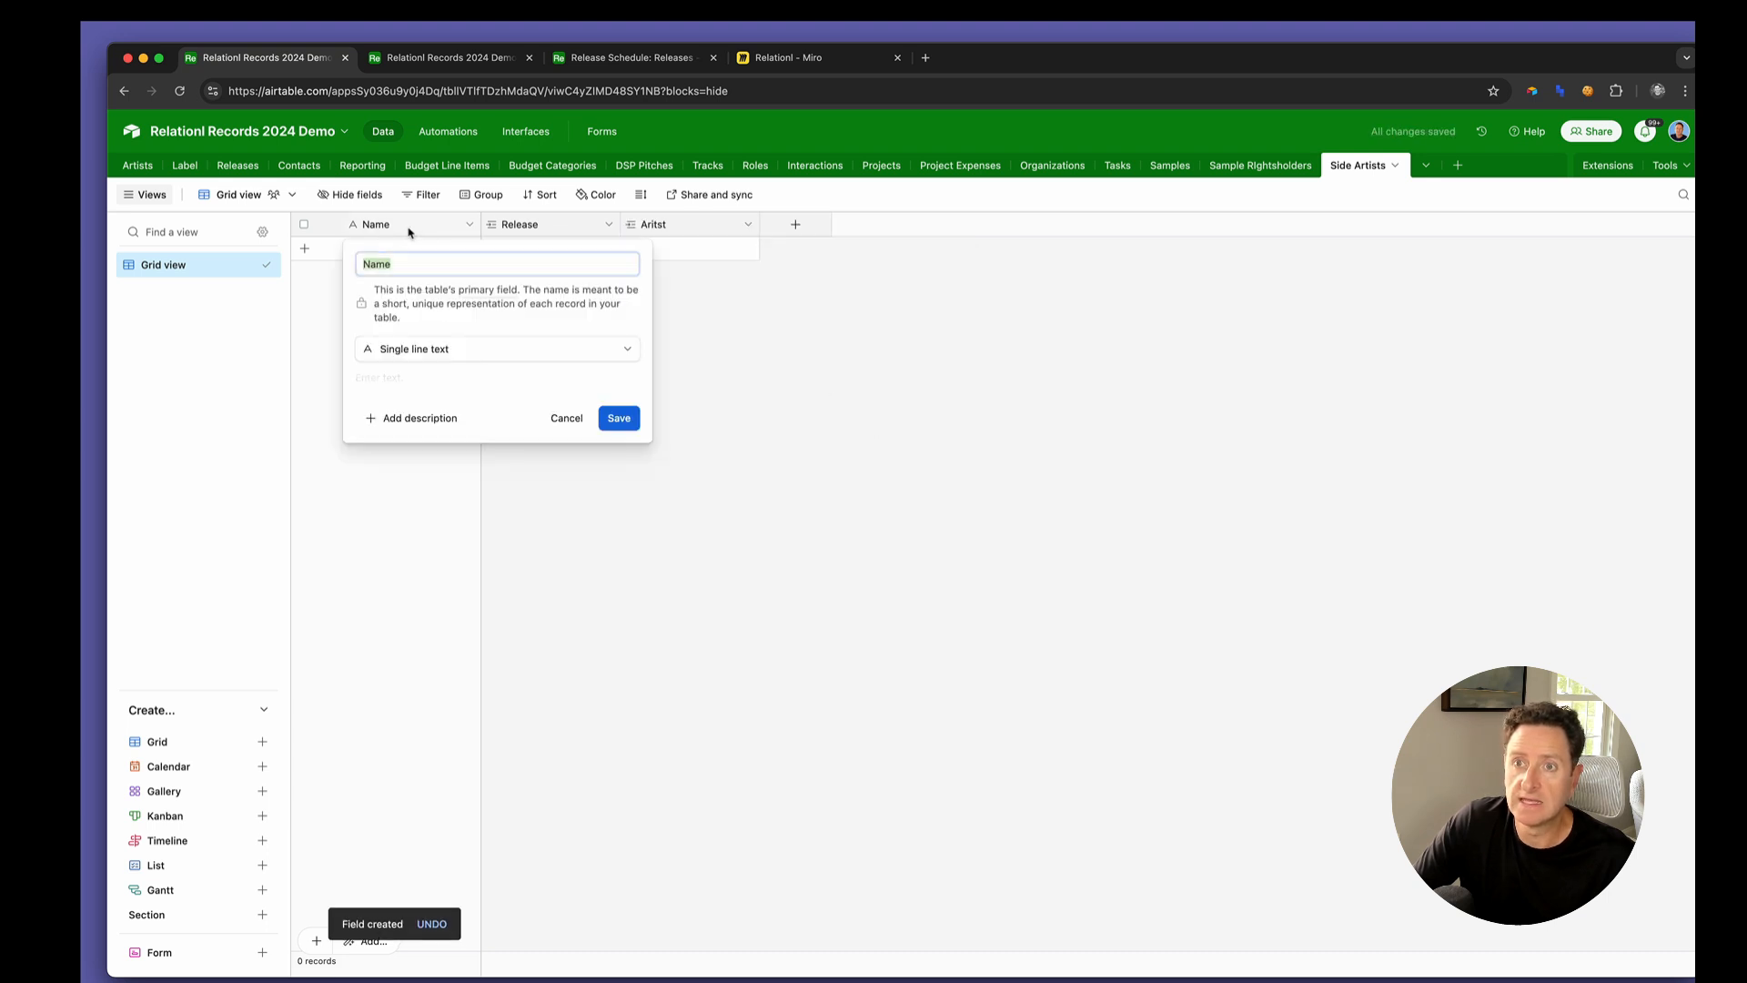
pyautogui.click(762, 329)
# Add an unnamed single select field with the options Primary and Feature
pyautogui.click(795, 227)
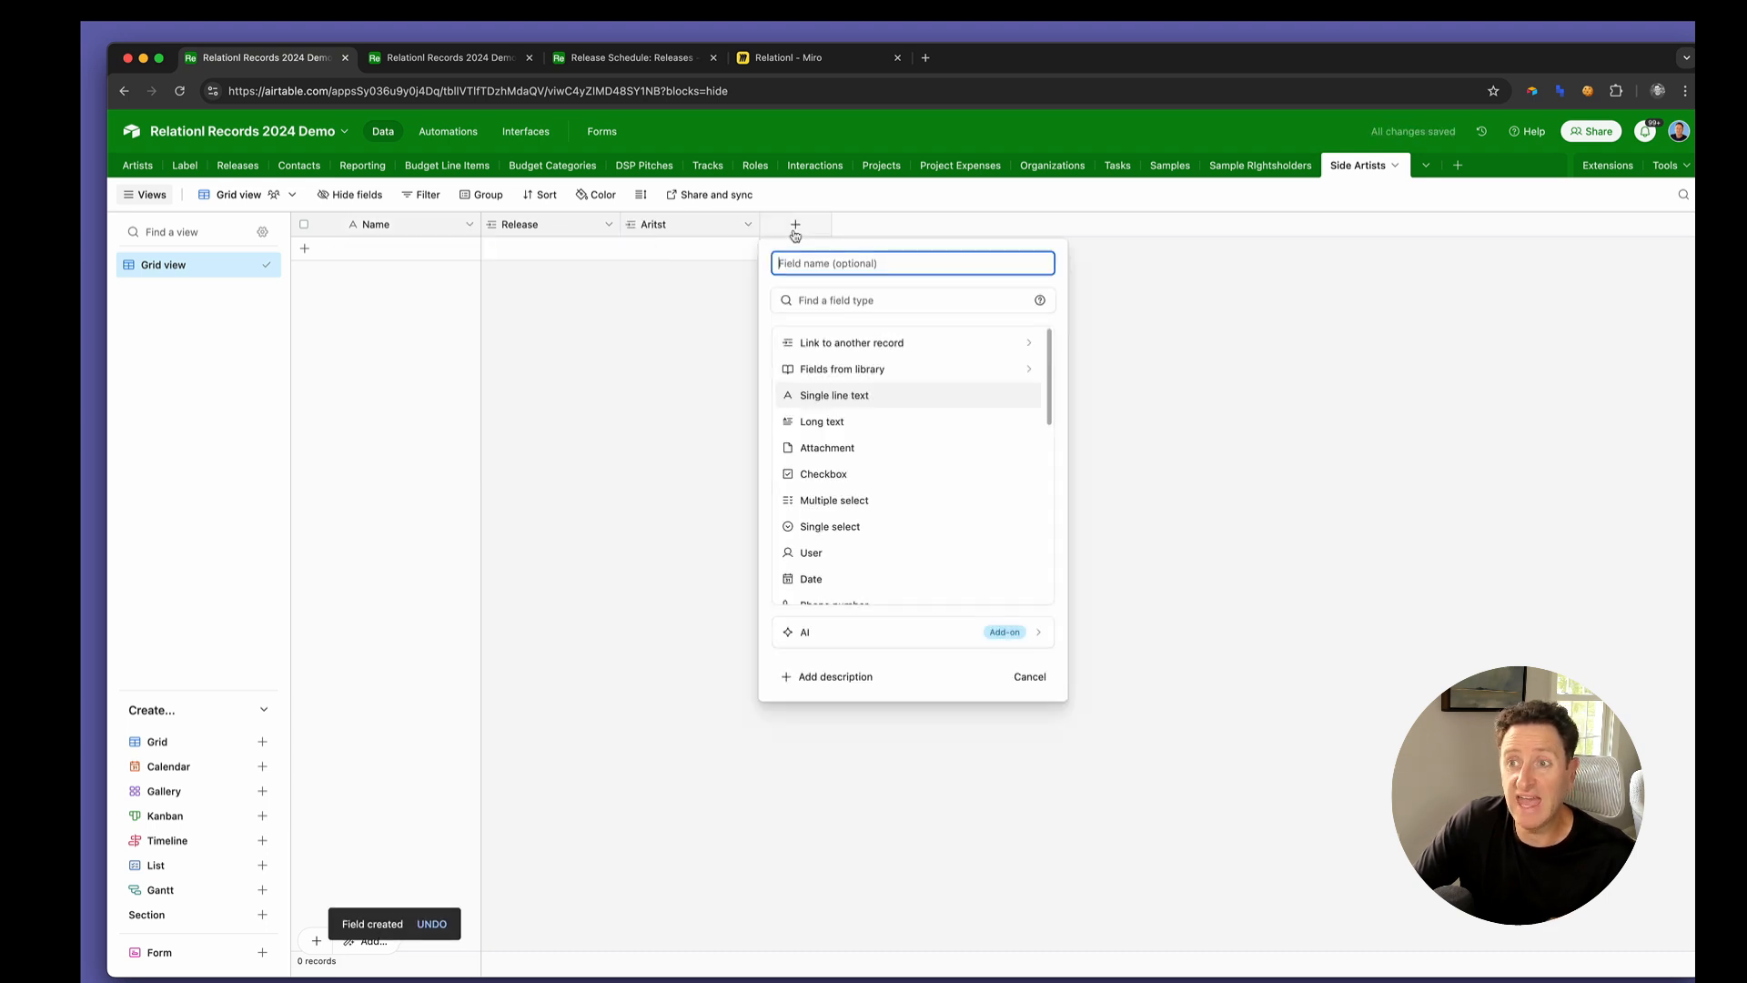
pyautogui.click(823, 526)
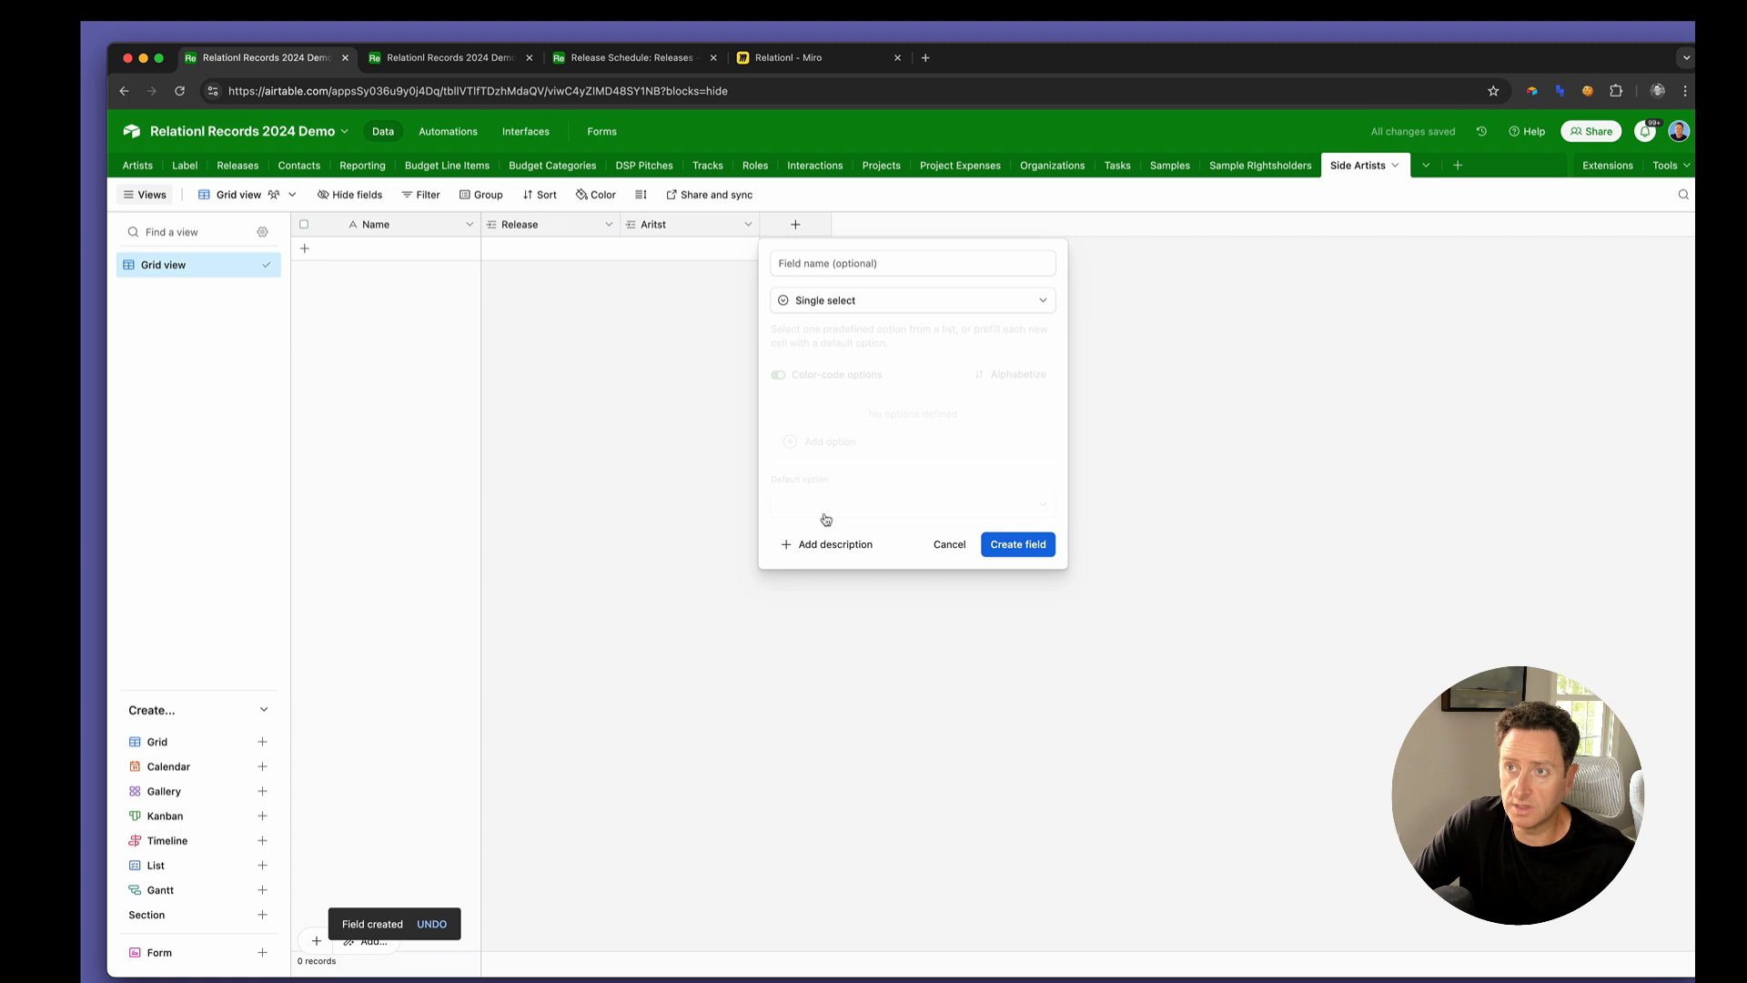
pyautogui.click(837, 444)
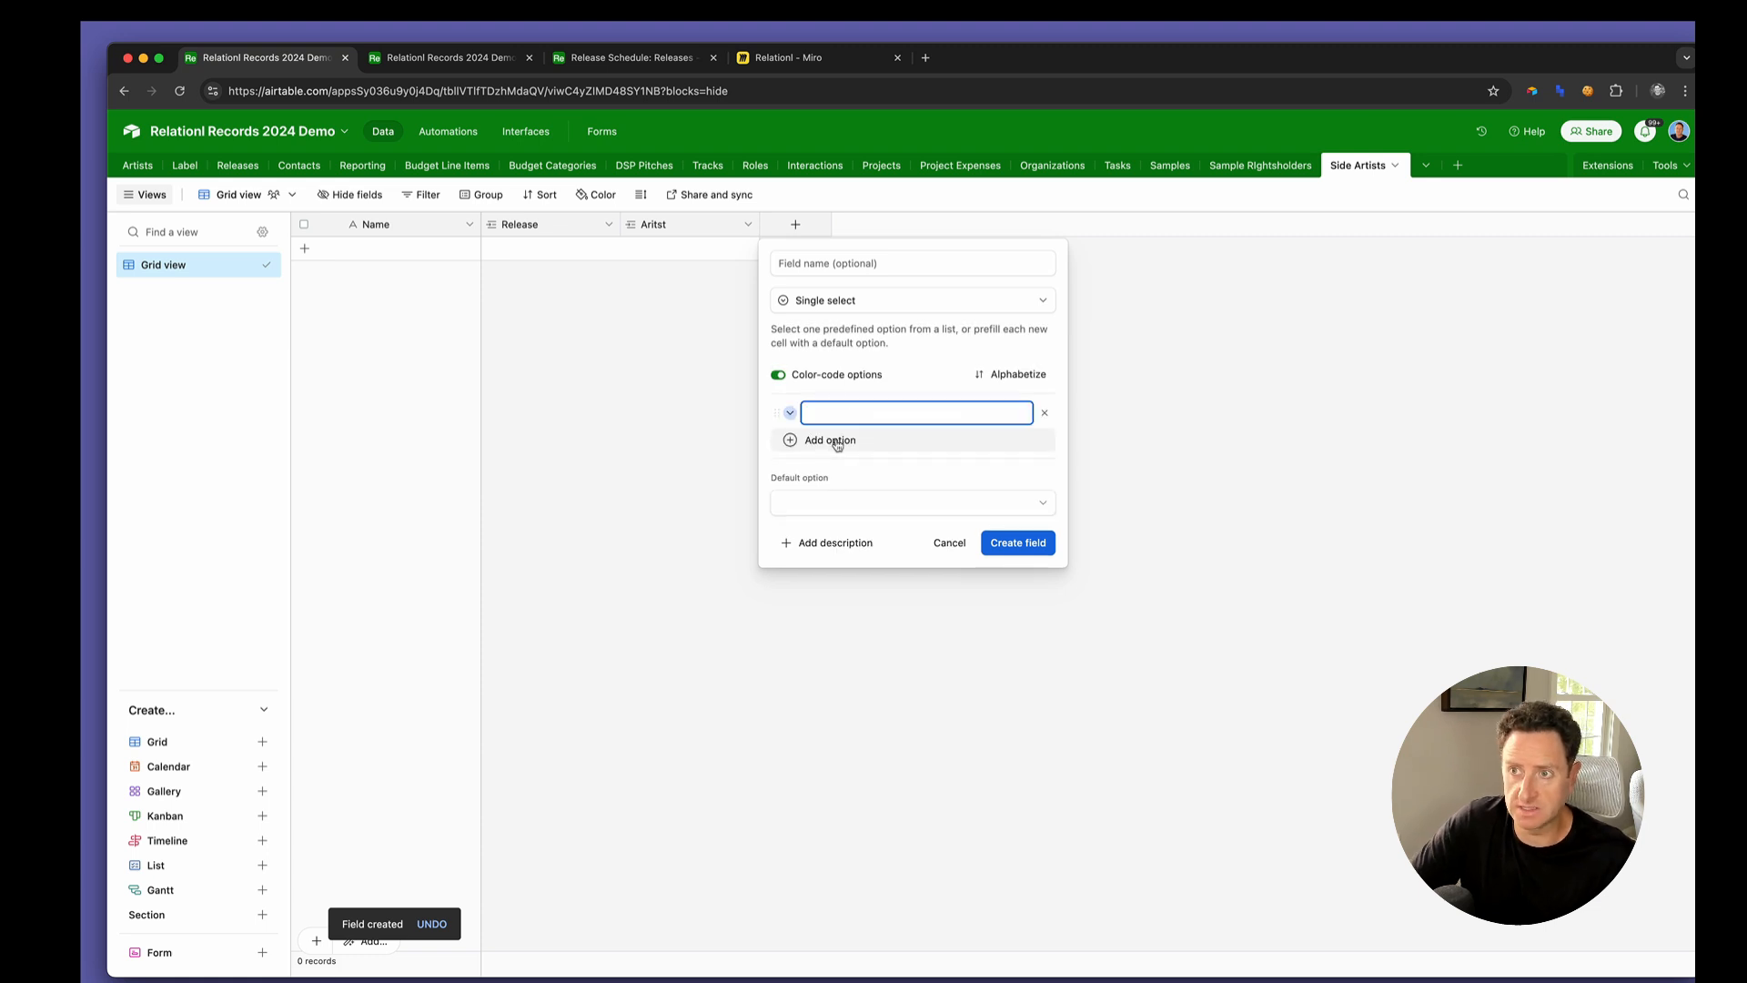
pyautogui.write('Priamry')
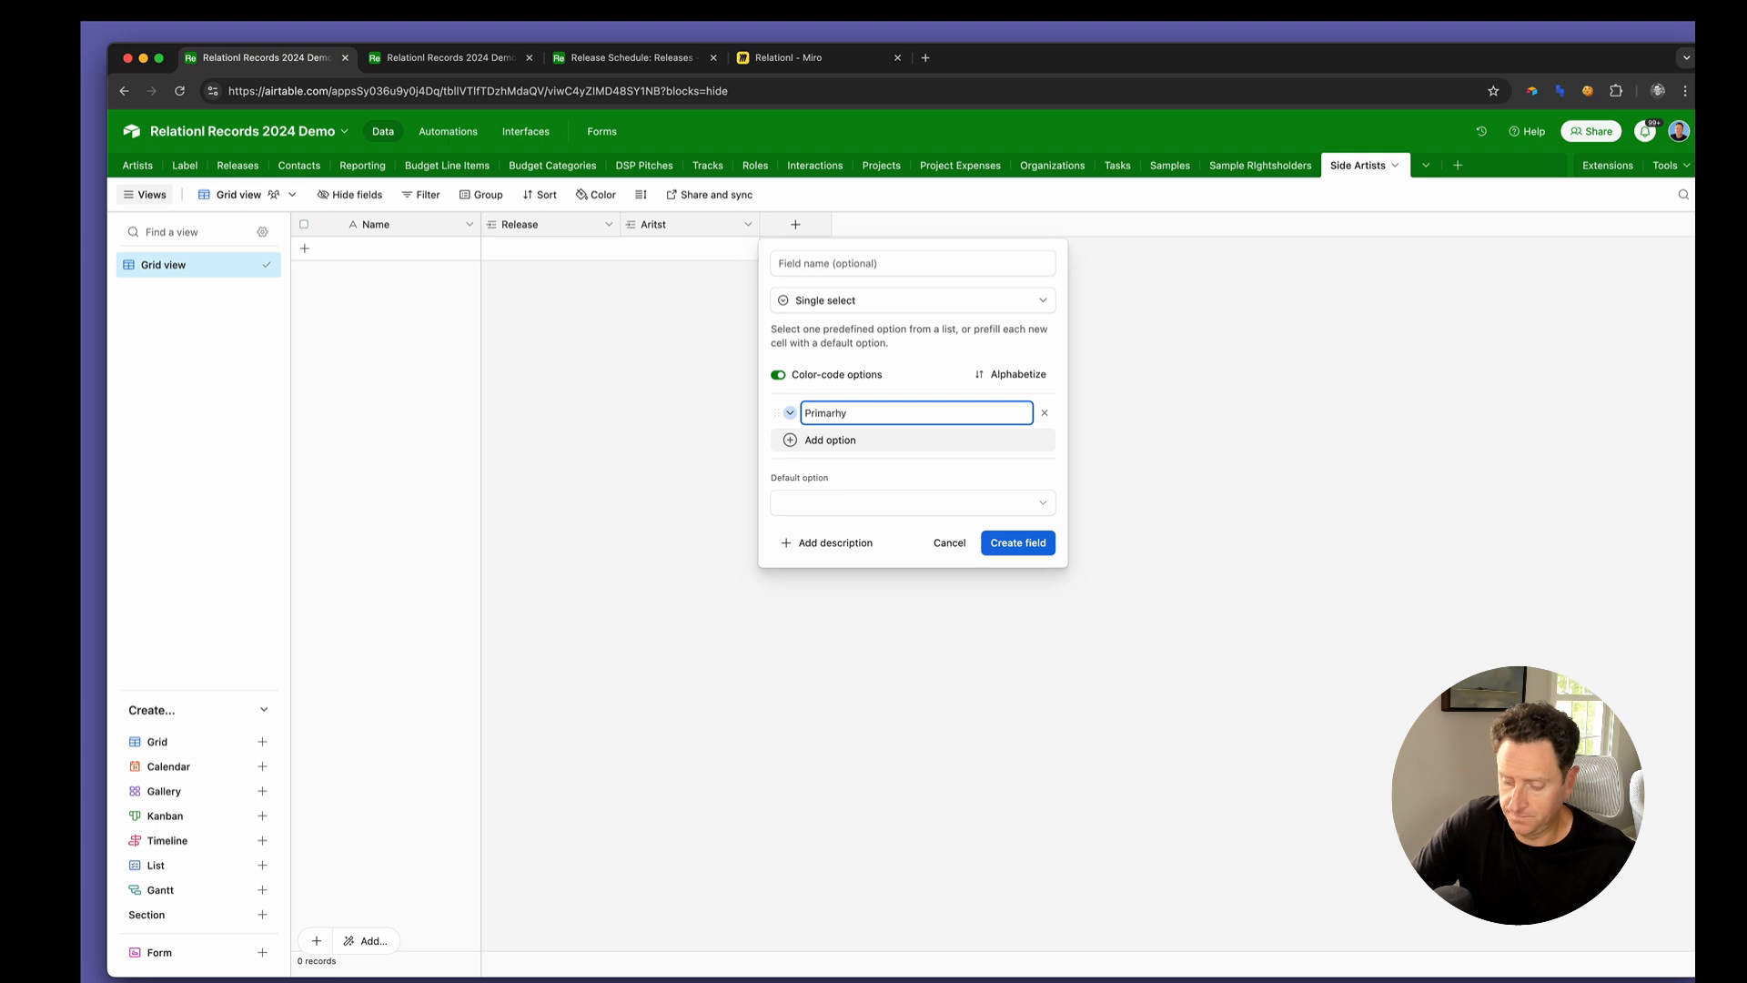
pyautogui.click(839, 443)
pyautogui.write('Featured')
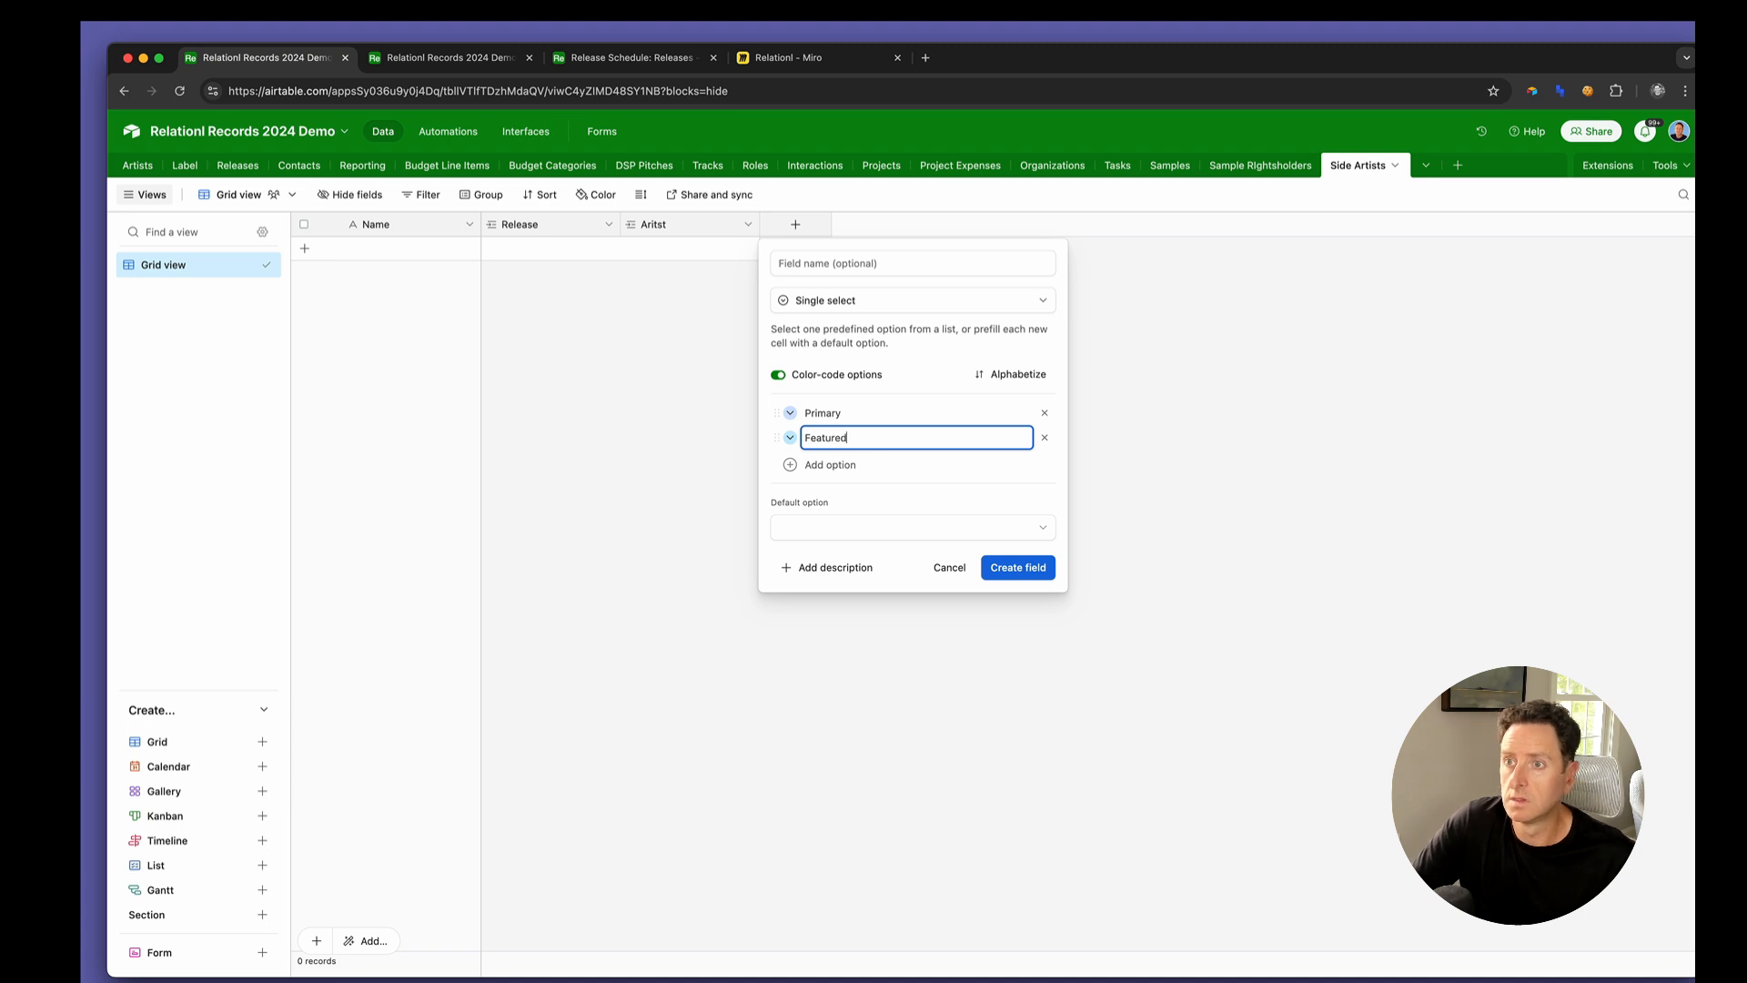
pyautogui.click(1012, 567)
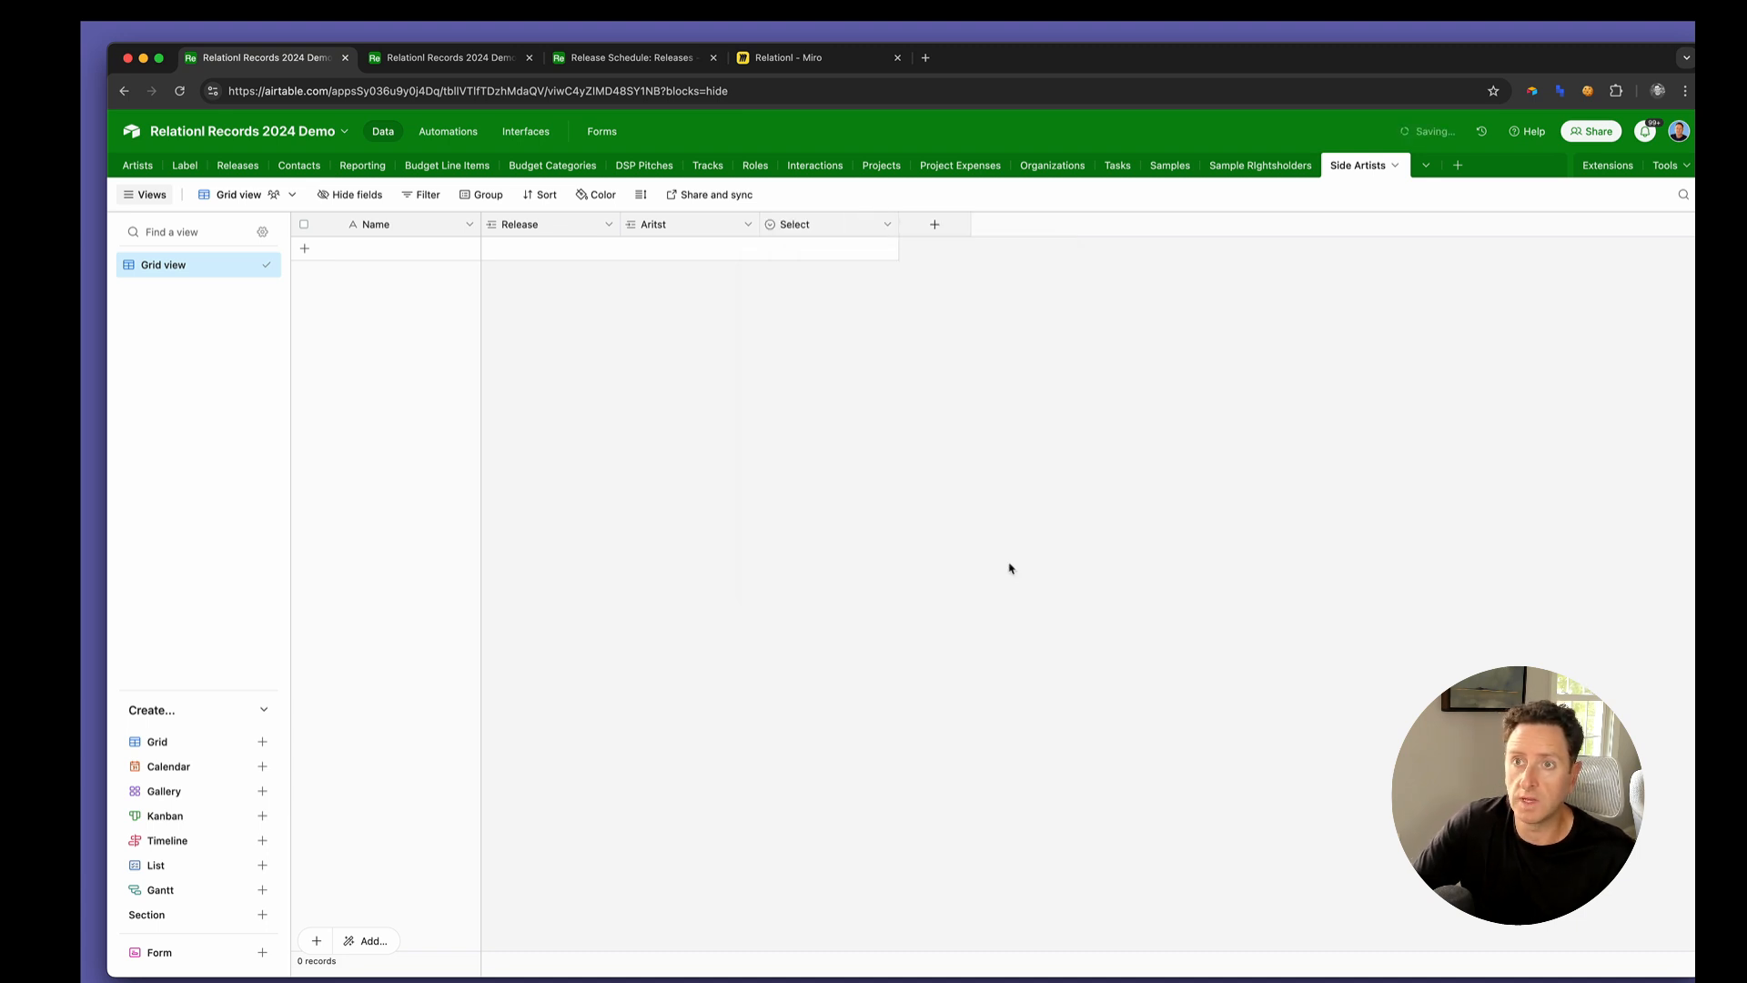
pyautogui.doubleClick(404, 228)
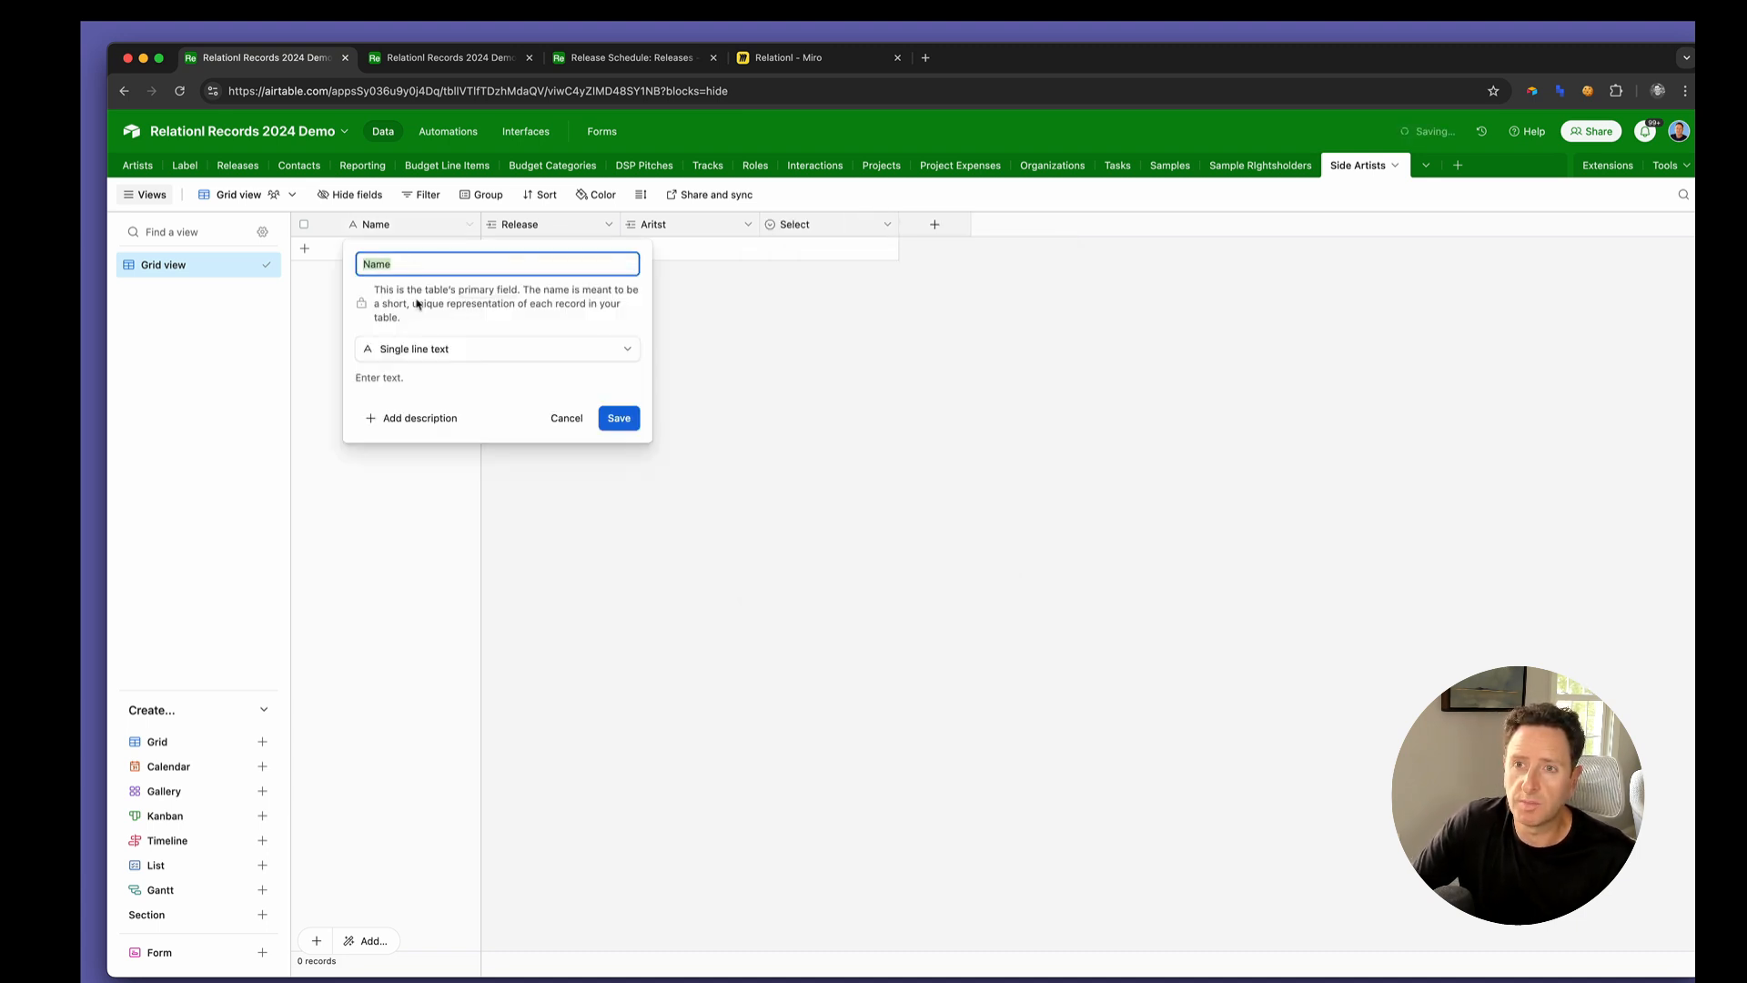
pyautogui.click(421, 347)
pyautogui.write('f')
pyautogui.click(420, 394)
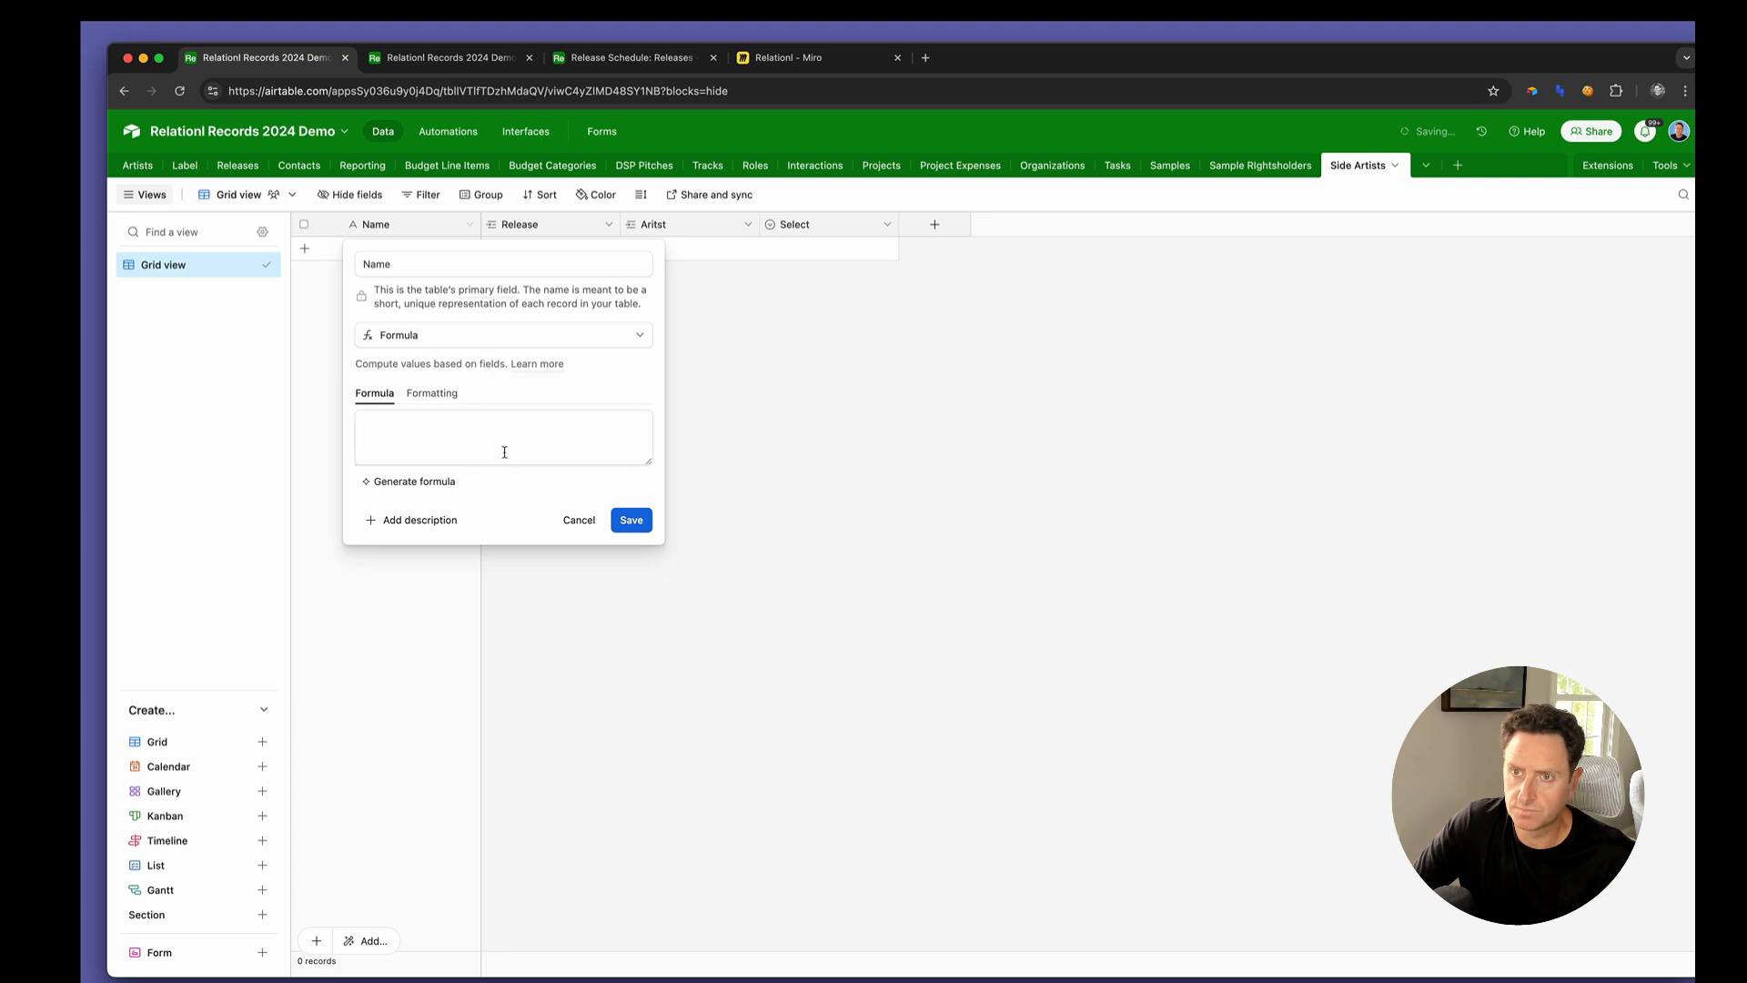
pyautogui.click(460, 435)
pyautogui.write('artist')
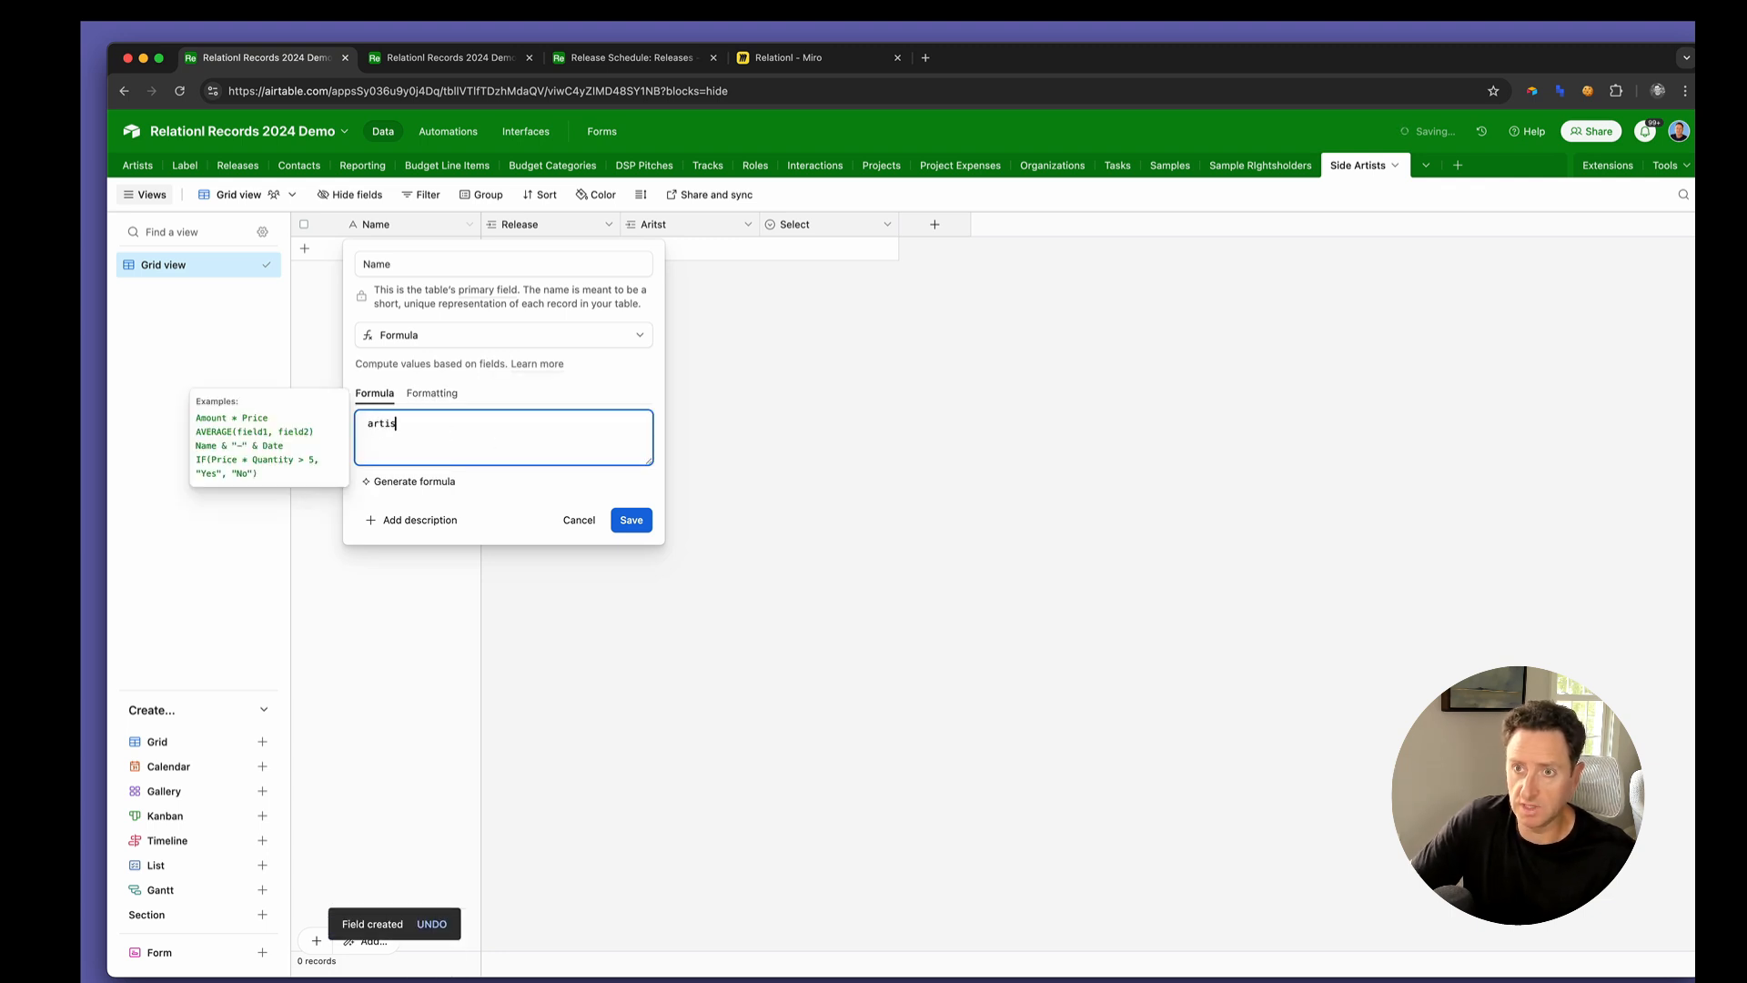
pyautogui.press('Return')
pyautogui.press('BackSpace')
pyautogui.press('BackSpace')
pyautogui.press('BackSpace')
pyautogui.press('BackSpace')
pyautogui.press('BackSpace')
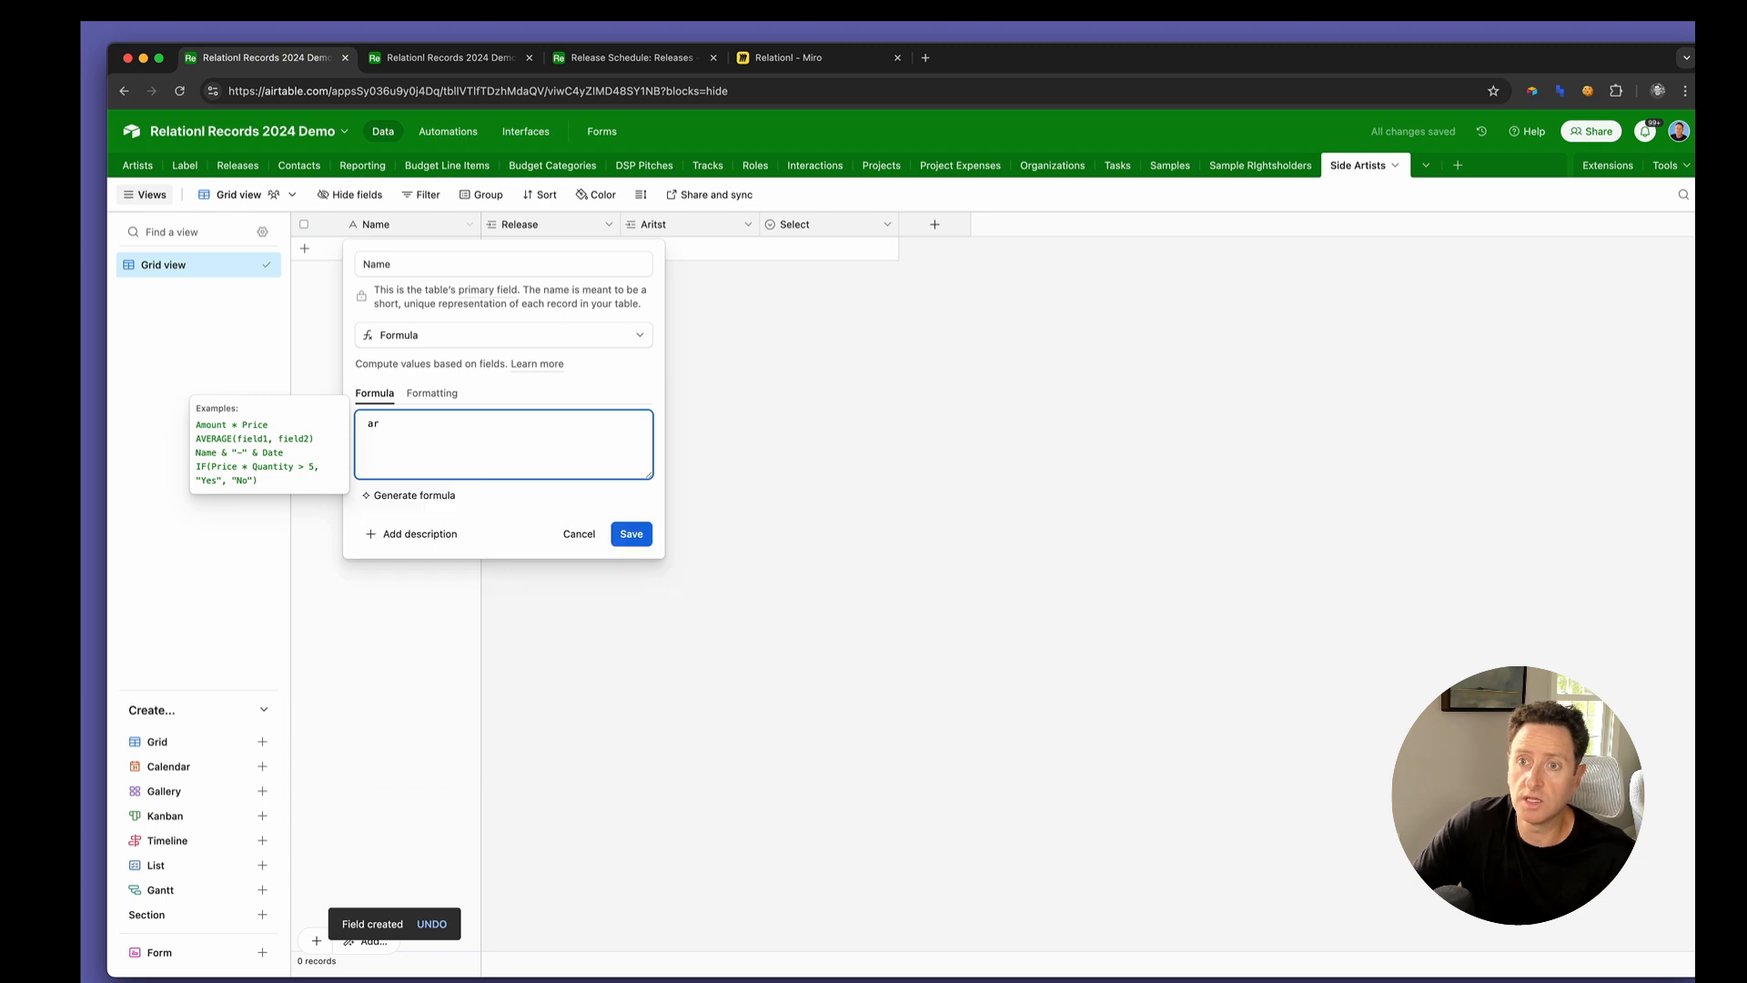
pyautogui.click(580, 533)
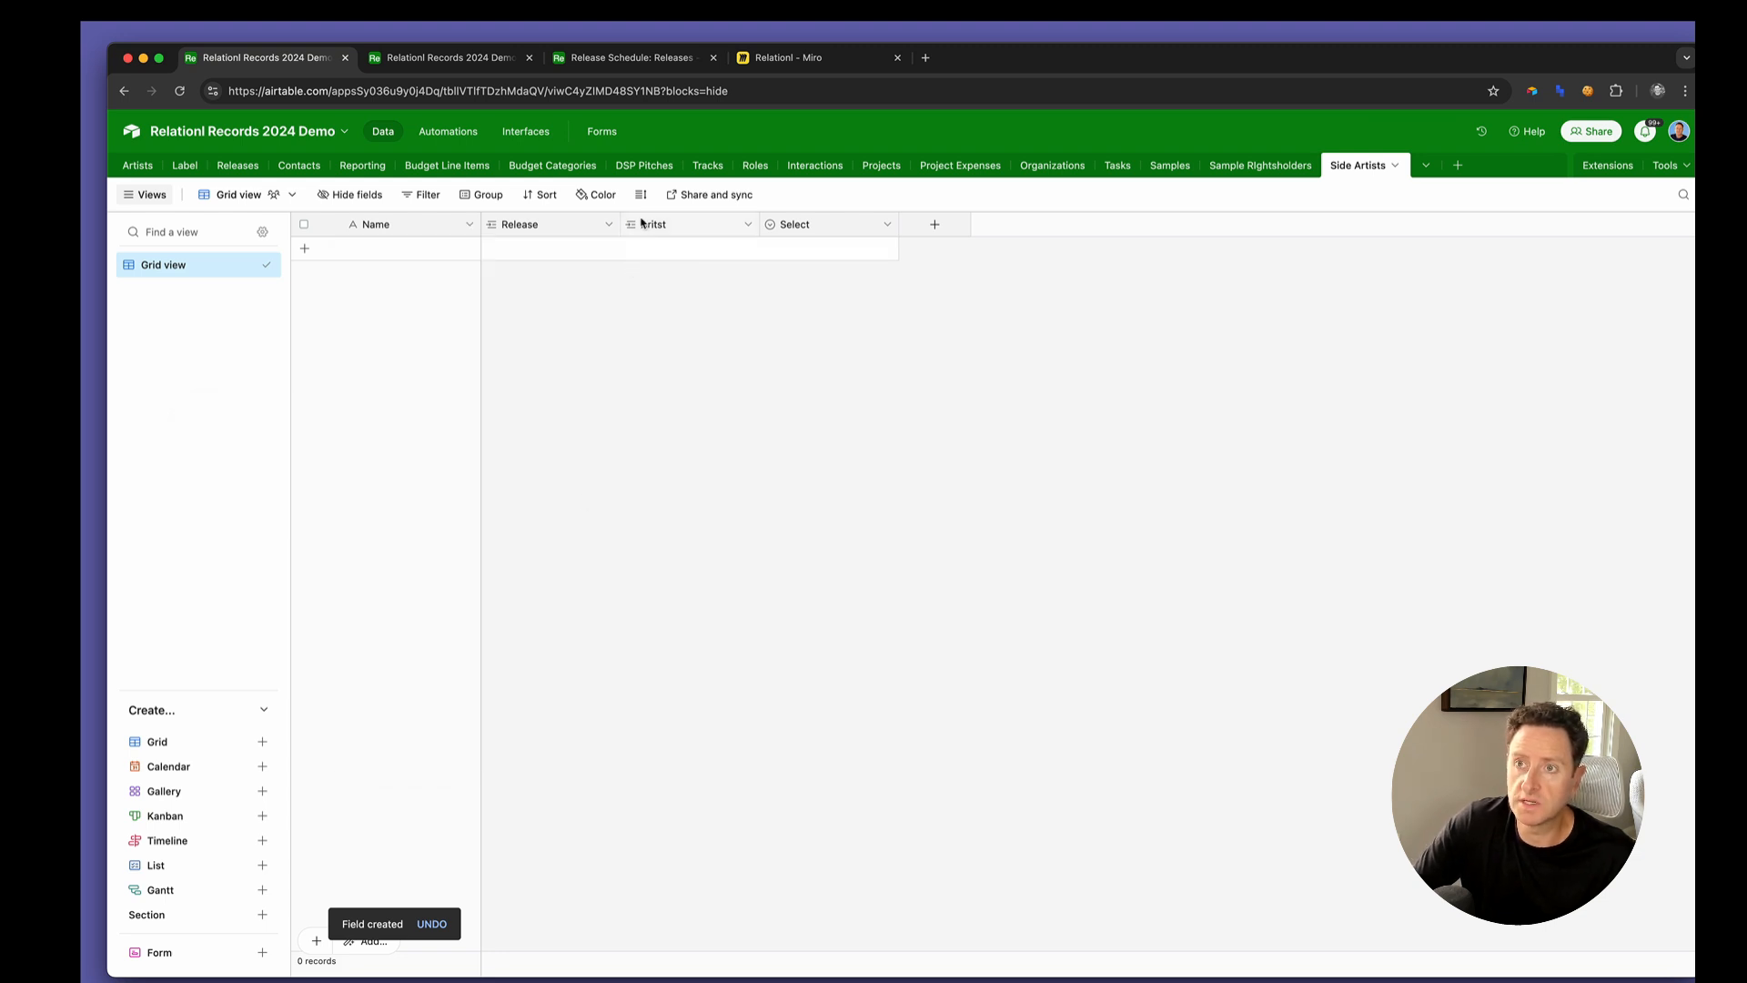
# Add a lookup field that pulls the Title from the linked Release
pyautogui.click(609, 225)
pyautogui.click(601, 291)
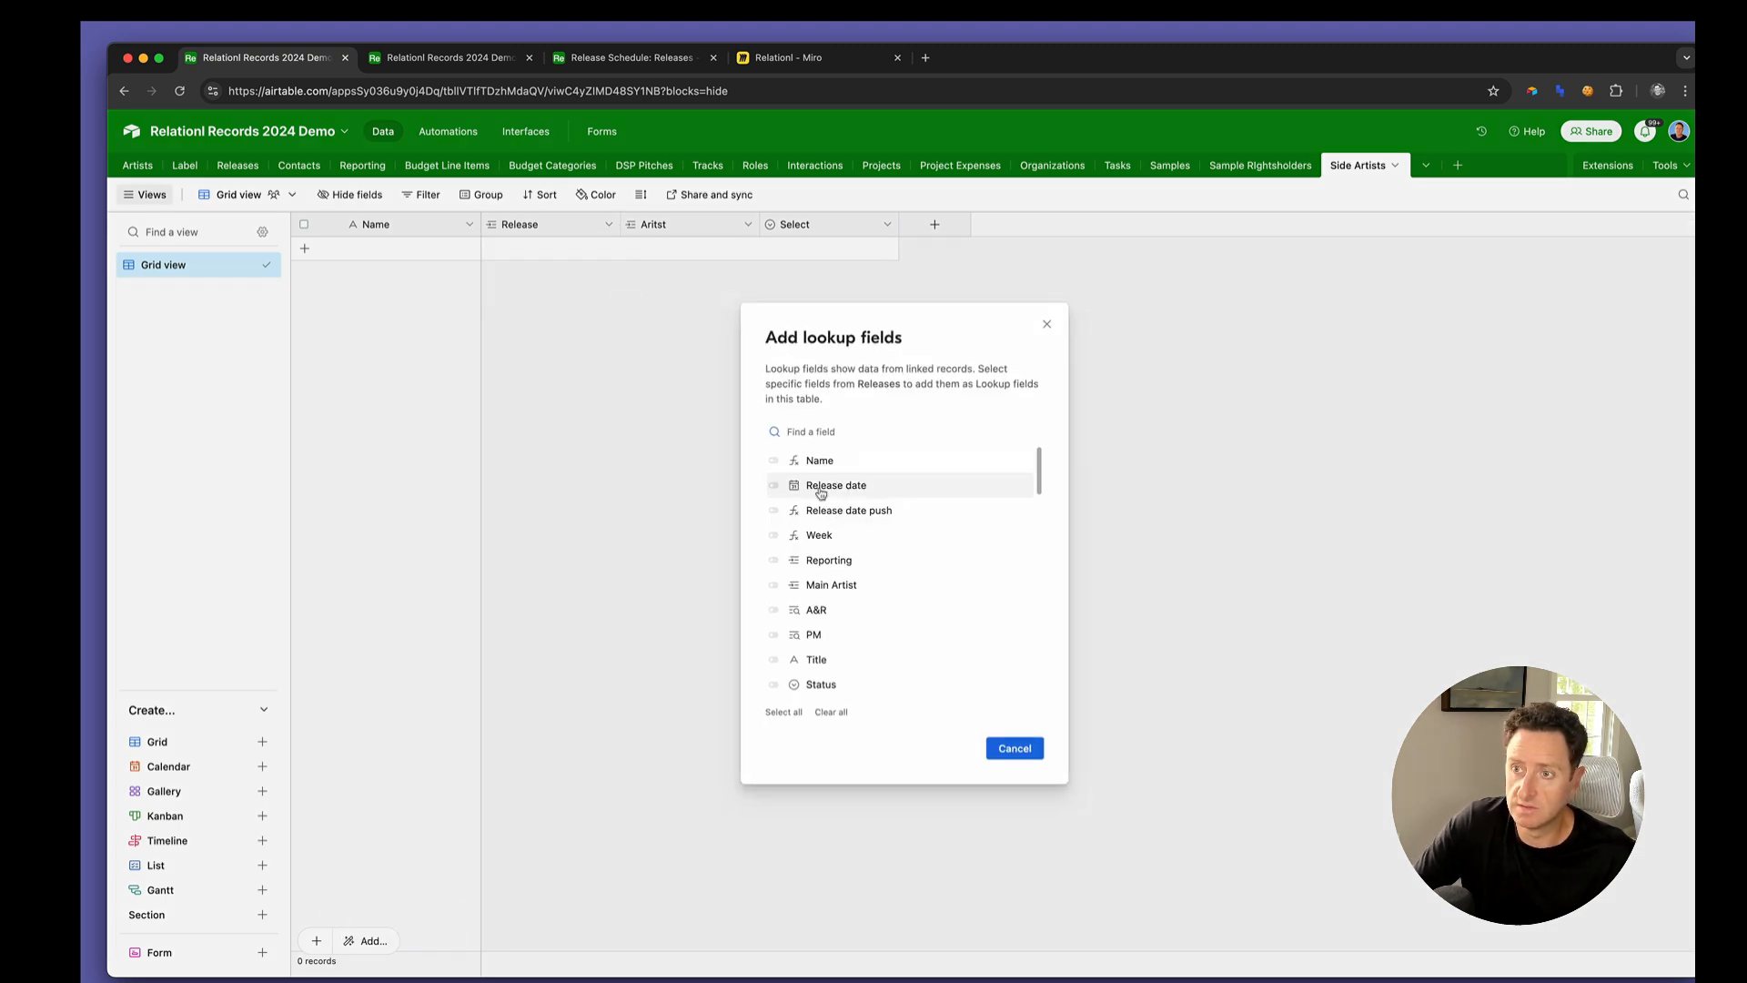
pyautogui.click(824, 660)
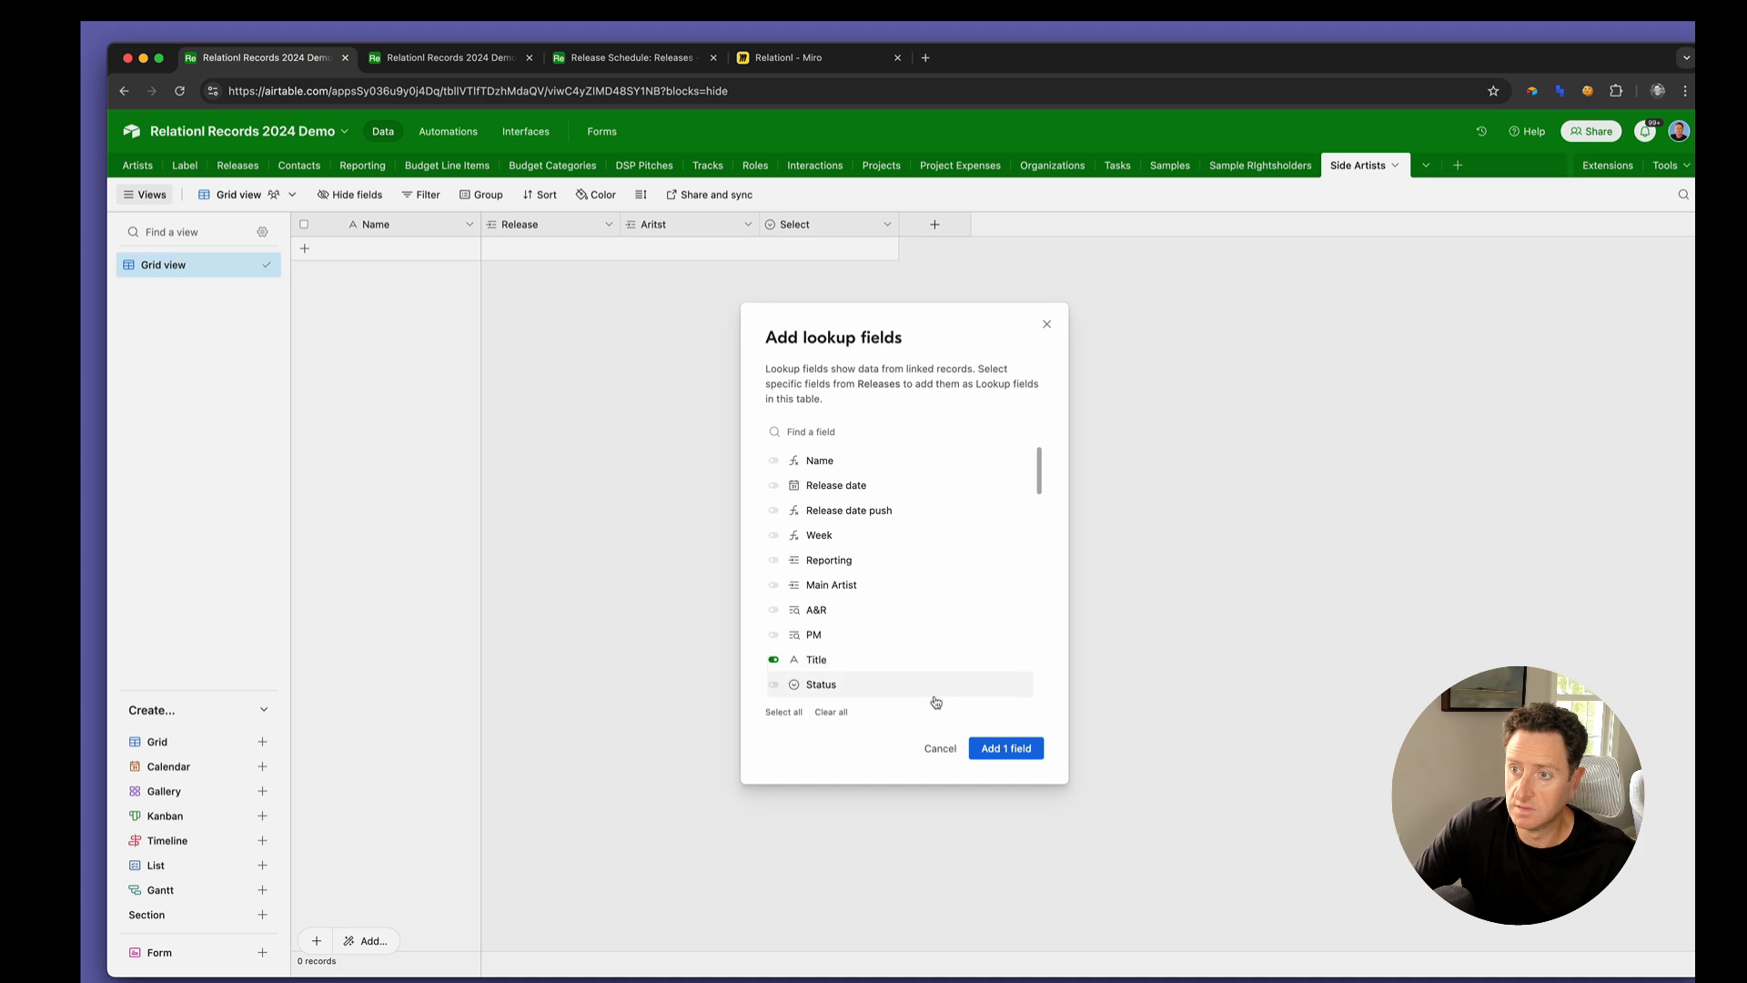
pyautogui.click(997, 750)
# Change the Side Artists table's primary Name field from single line text to a formula field
pyautogui.doubleClick(420, 223)
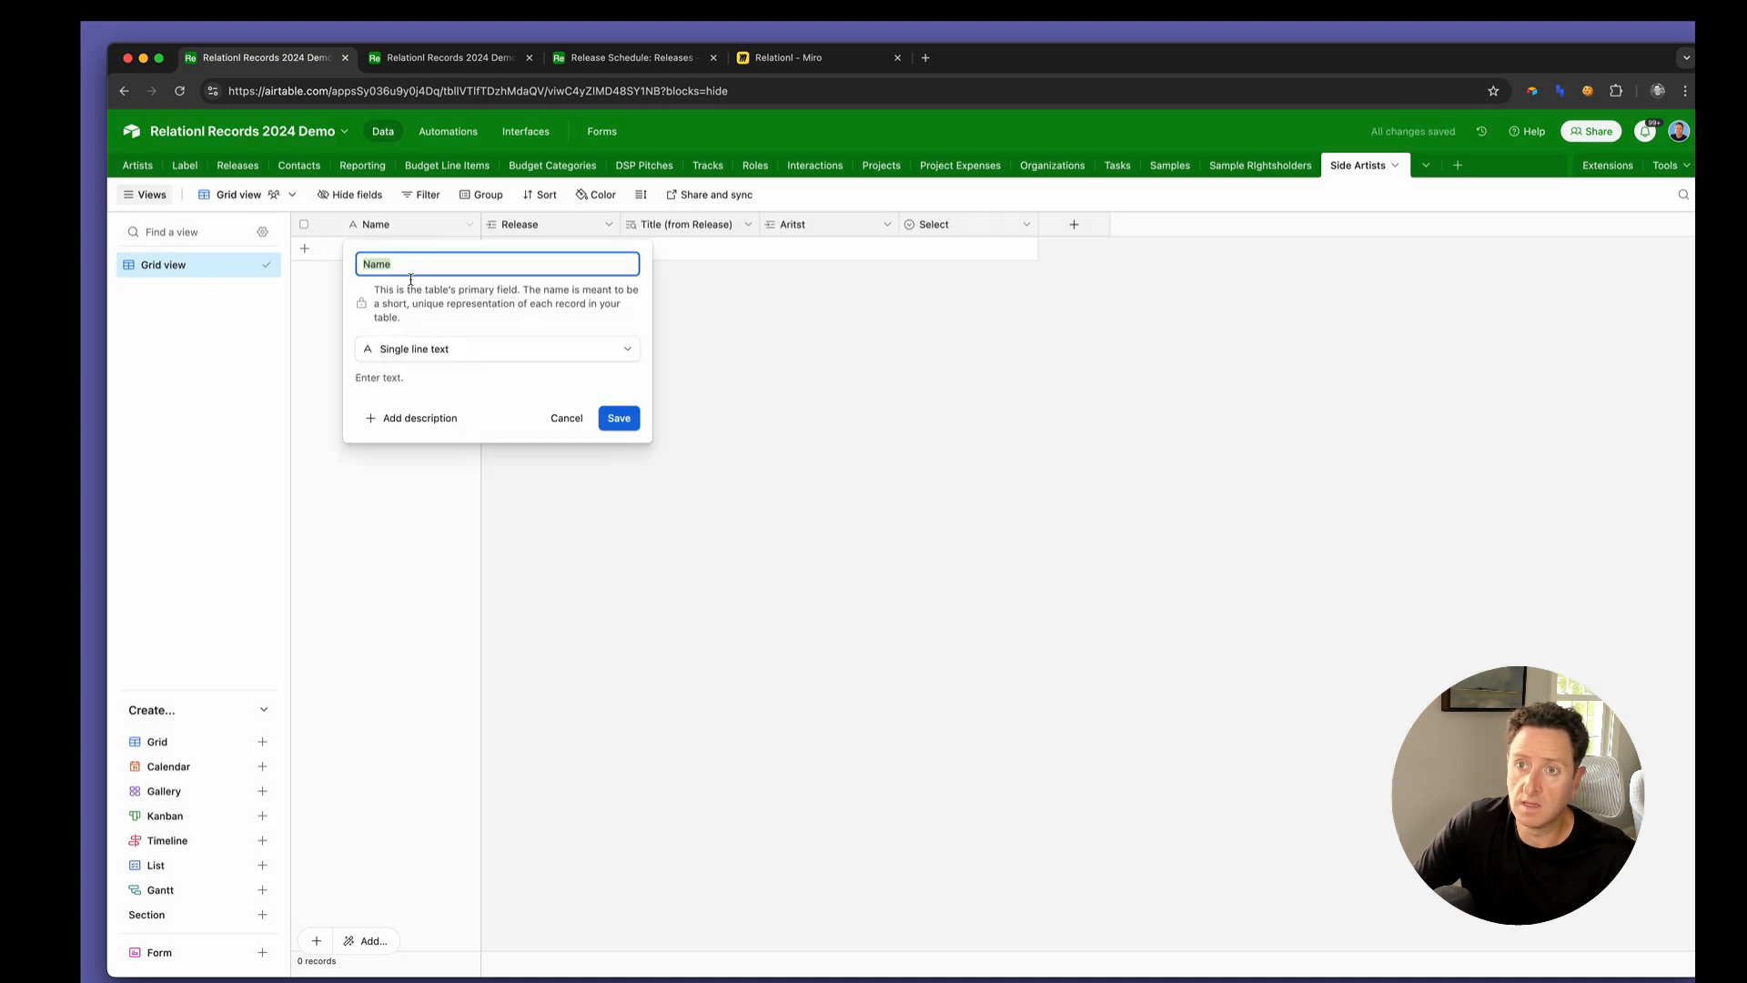
pyautogui.click(405, 348)
pyautogui.write('f')
pyautogui.click(409, 391)
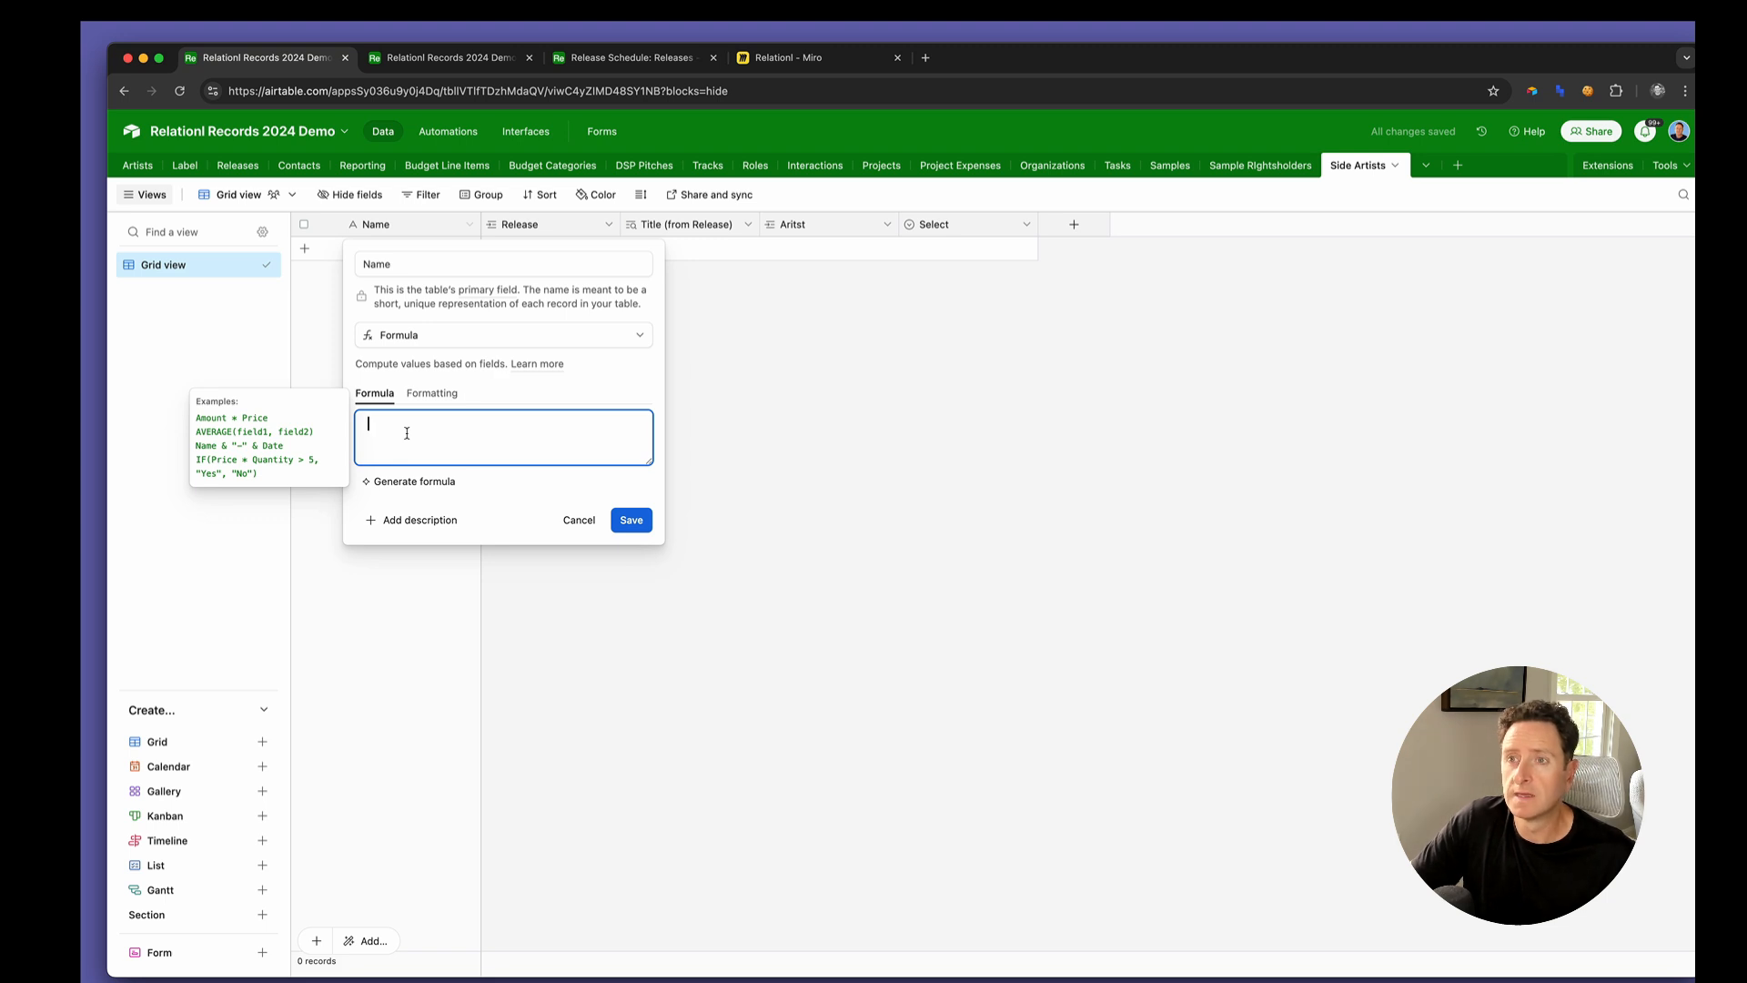
# Enter the Name formula {Title (from Release)}&" ("&Aritst&") ["&Select&"]" and save it, accepting the impact on dependent fields
pyautogui.write('Titl')
pyautogui.press('Return')
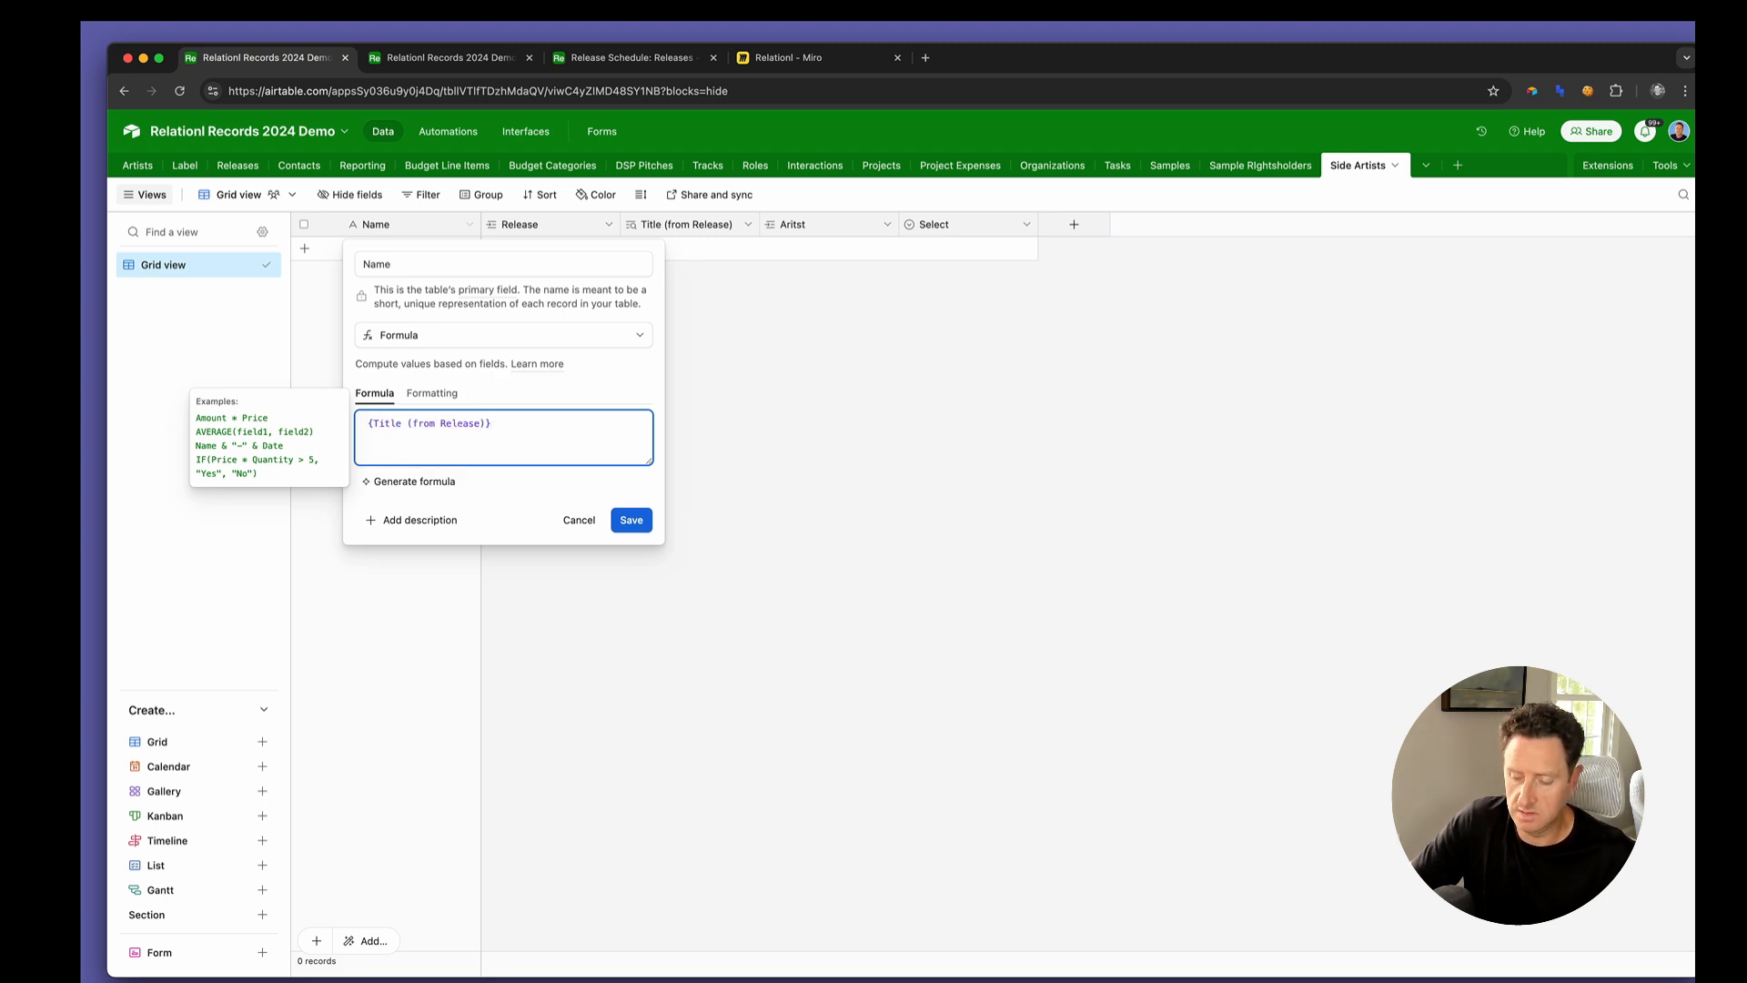
pyautogui.write('&" ("&ar')
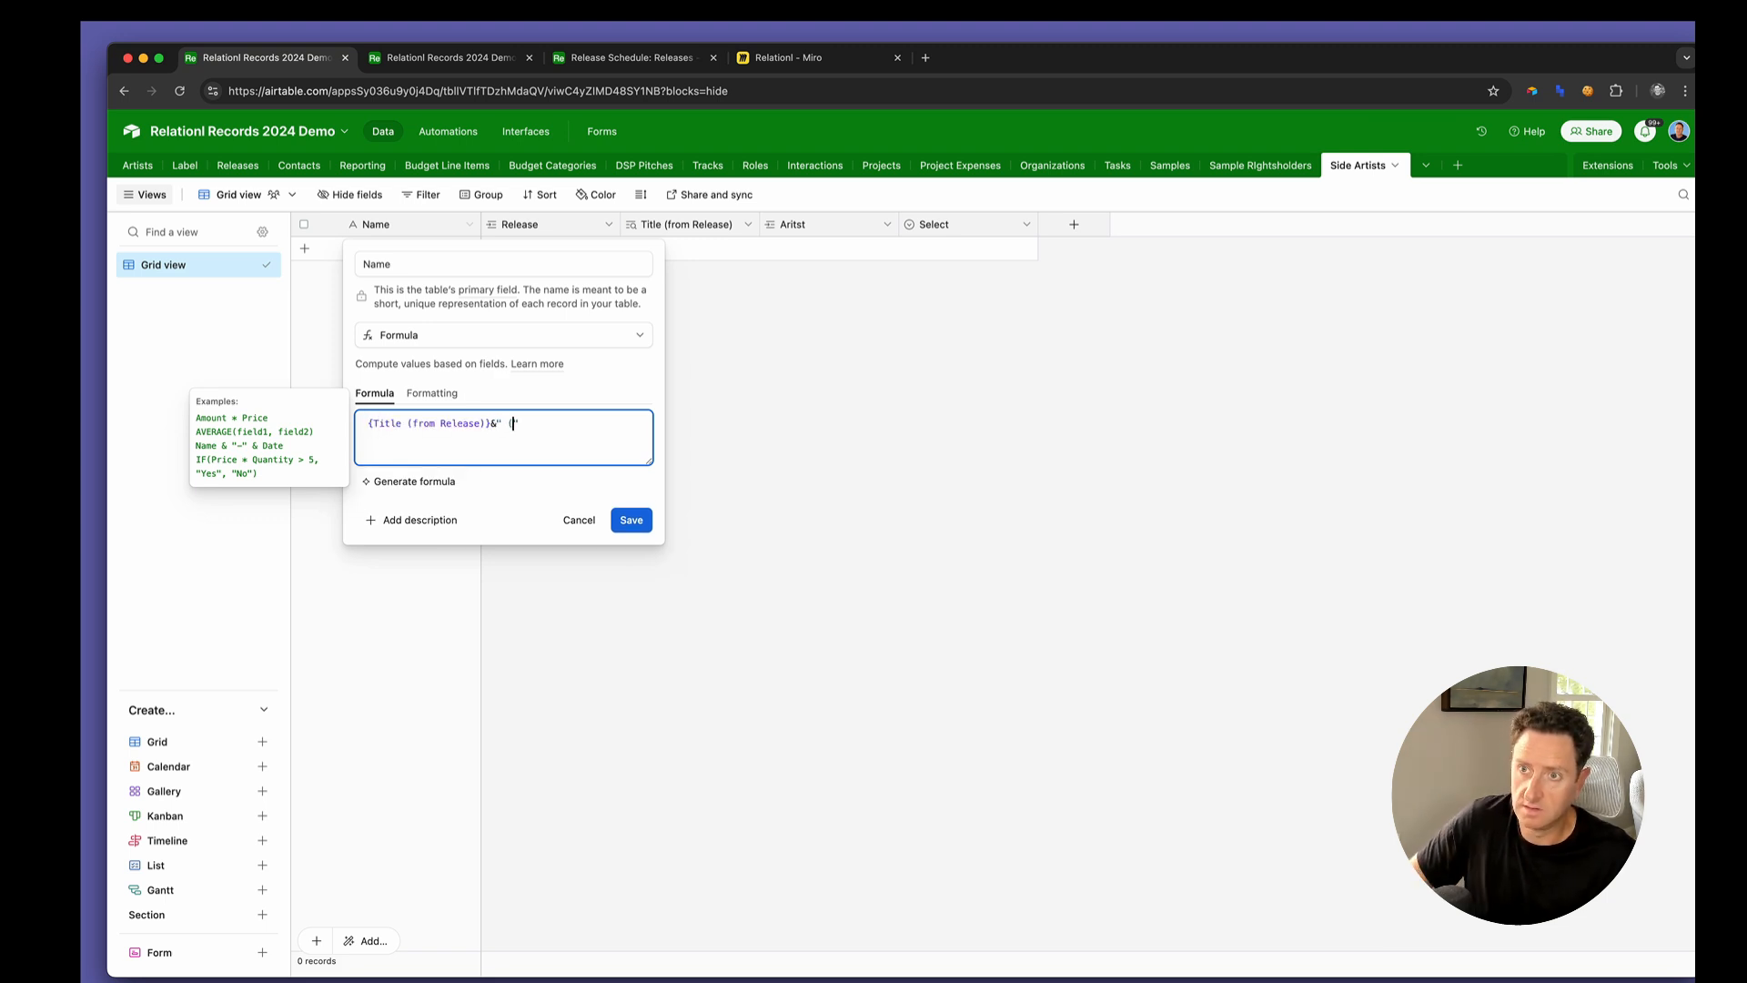
pyautogui.write('tist')
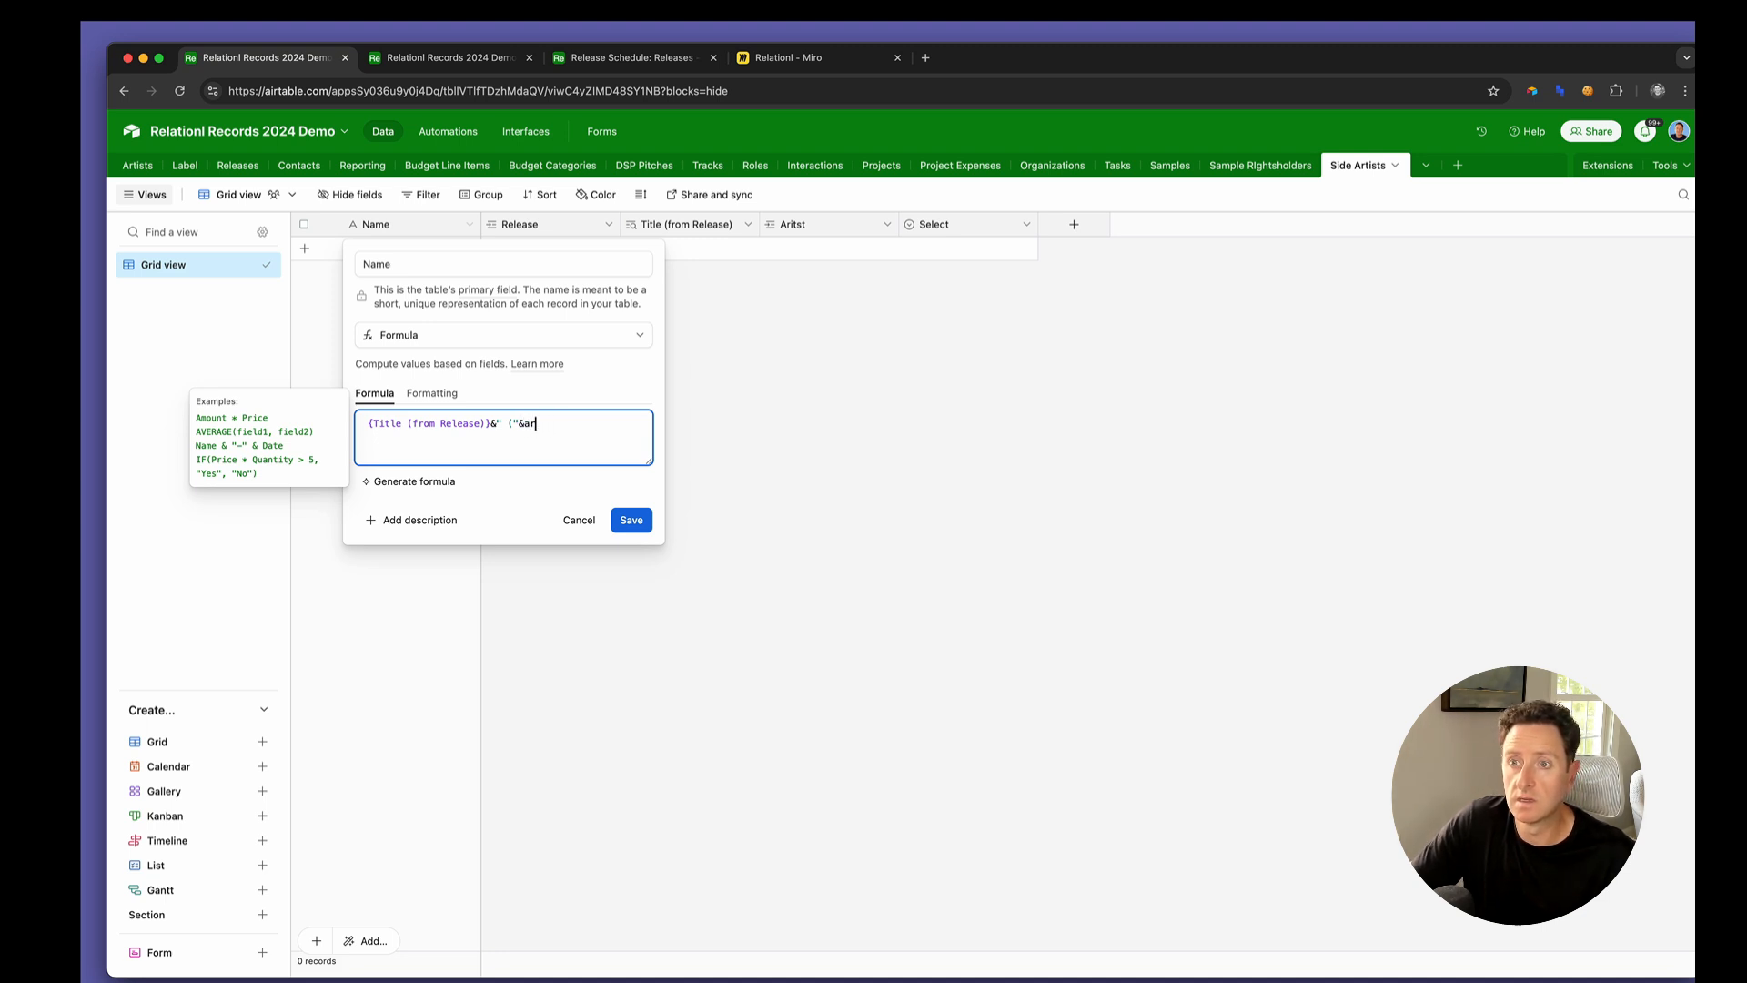
pyautogui.press('Tab')
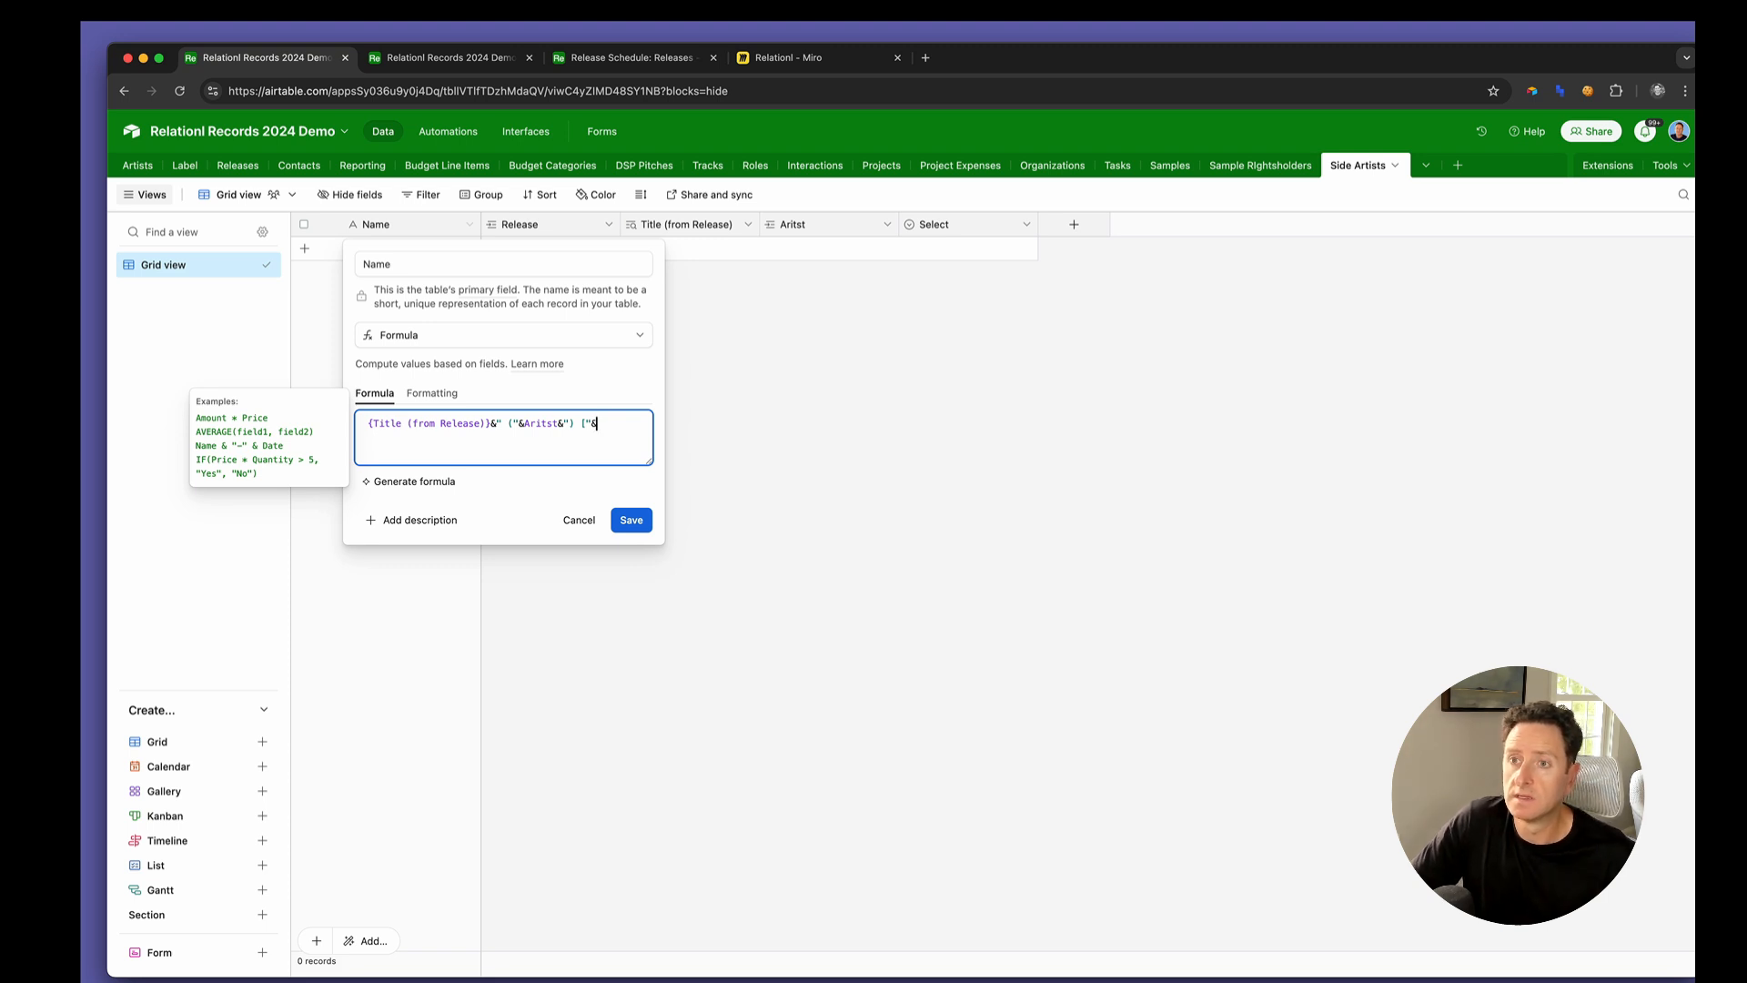
pyautogui.press('Tab')
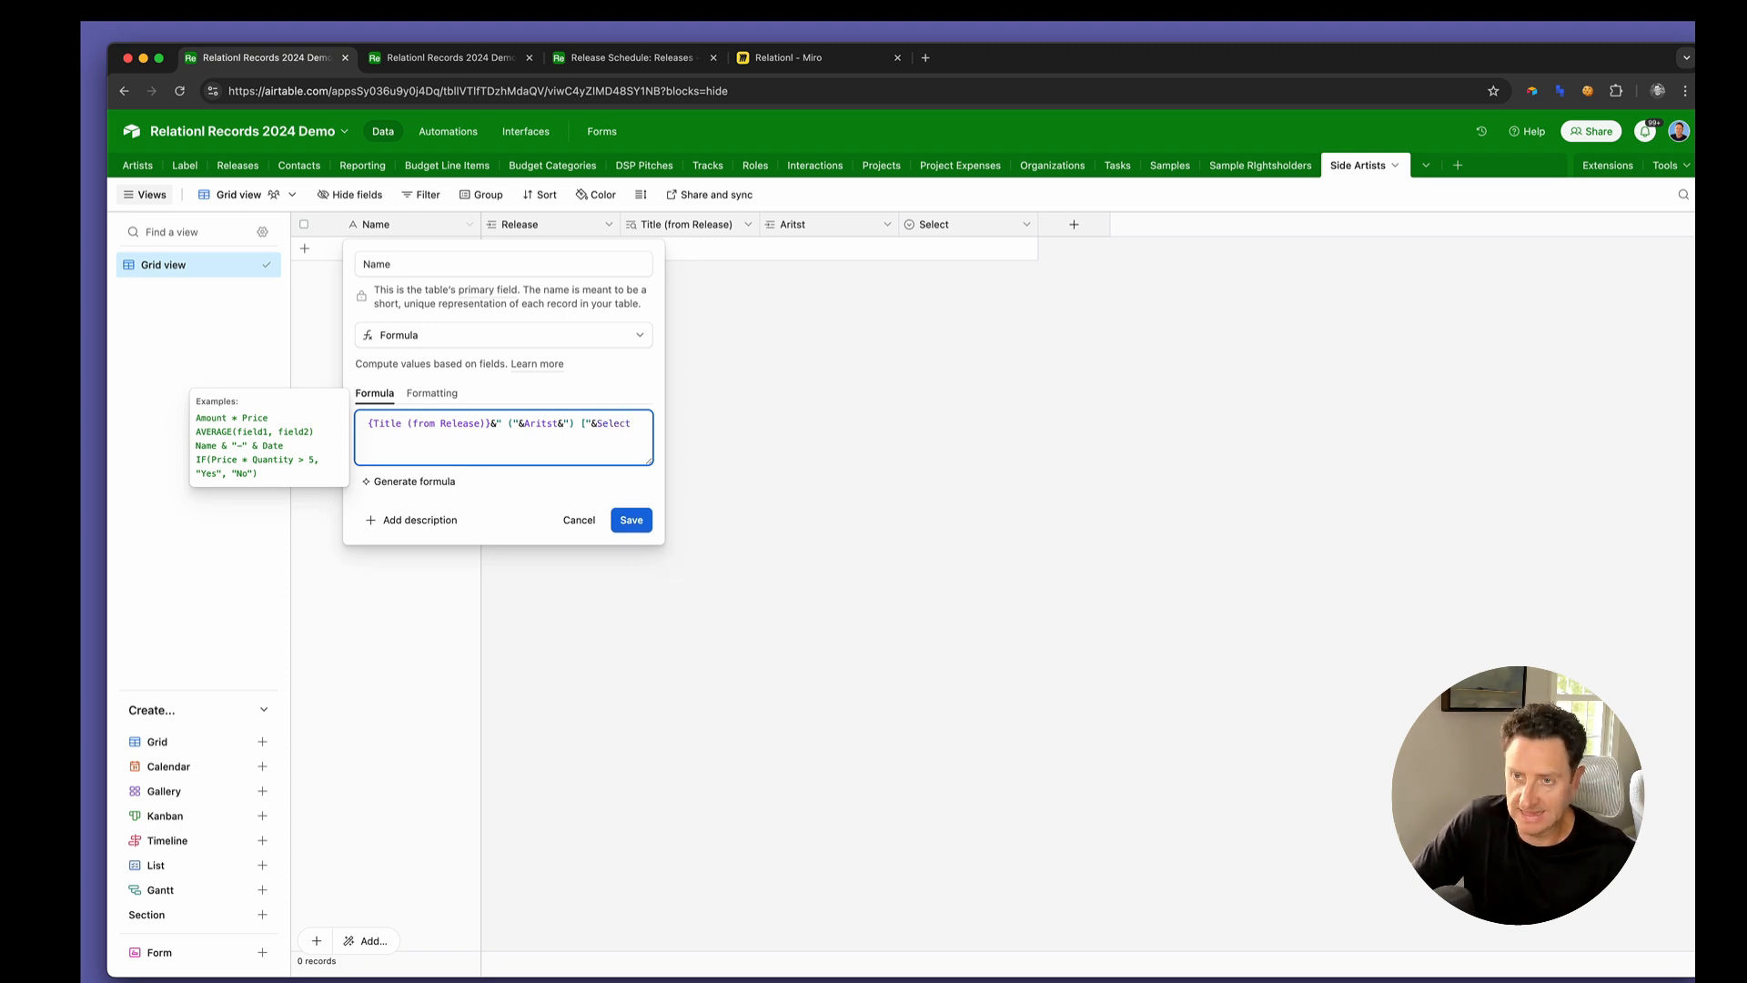
pyautogui.write('&"]')
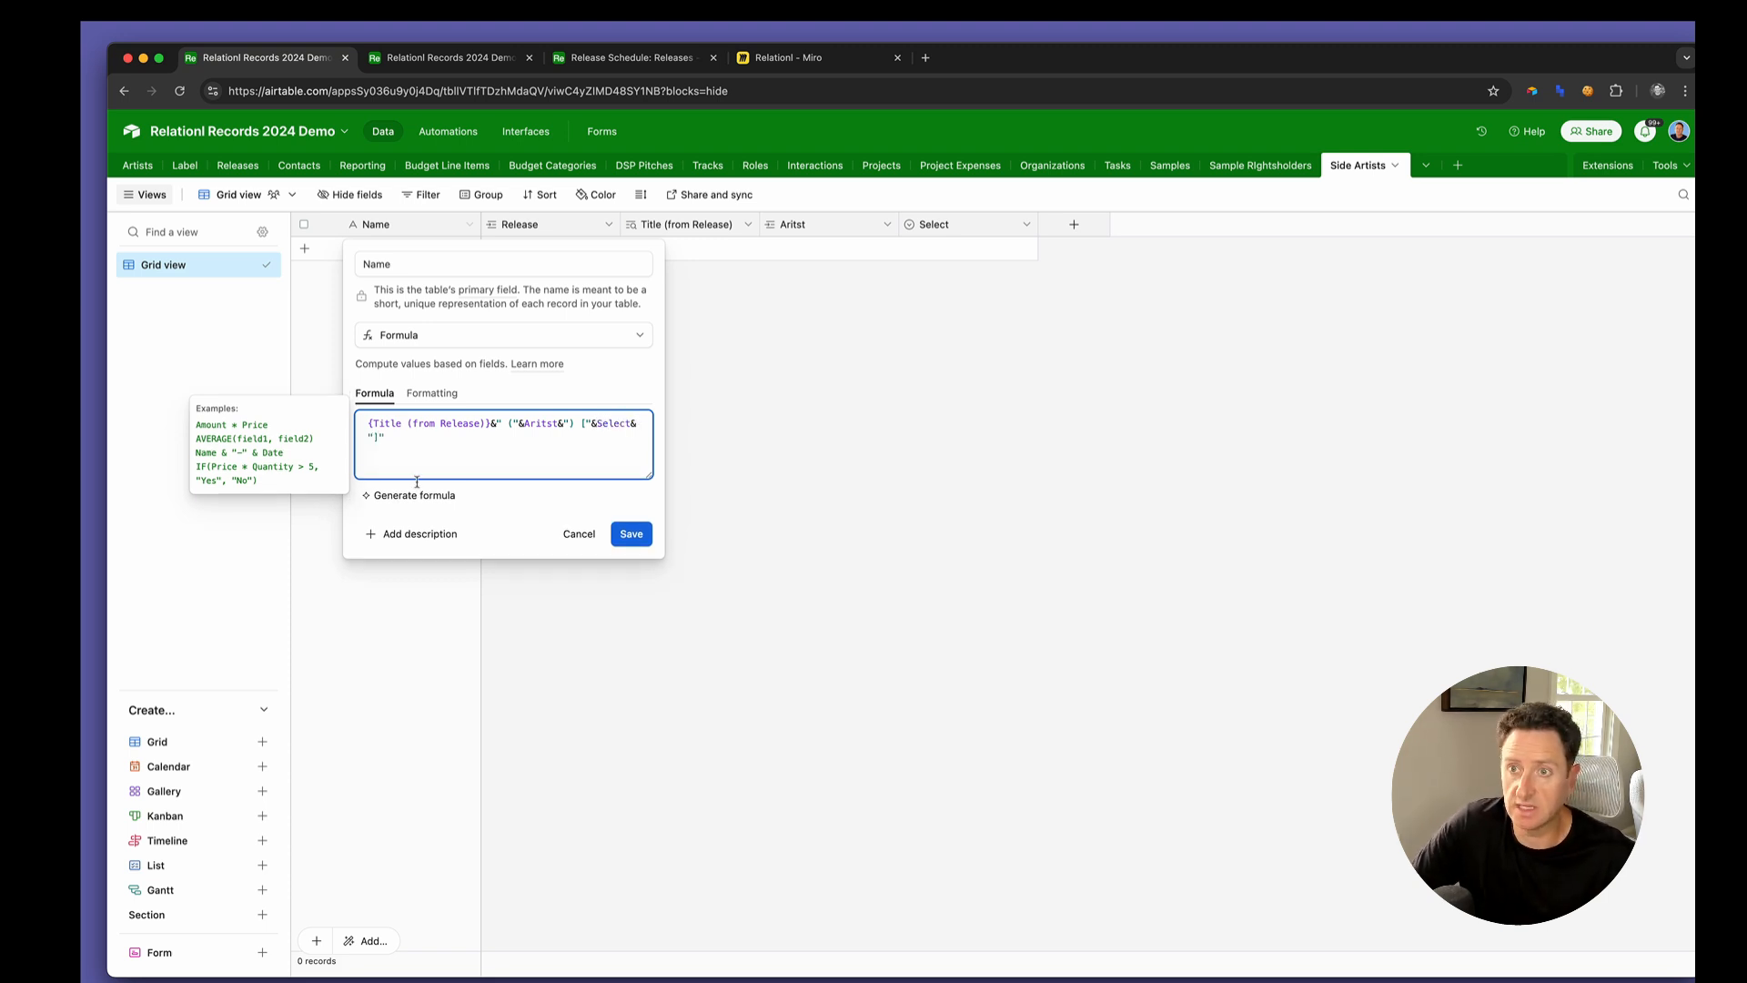
pyautogui.click(636, 532)
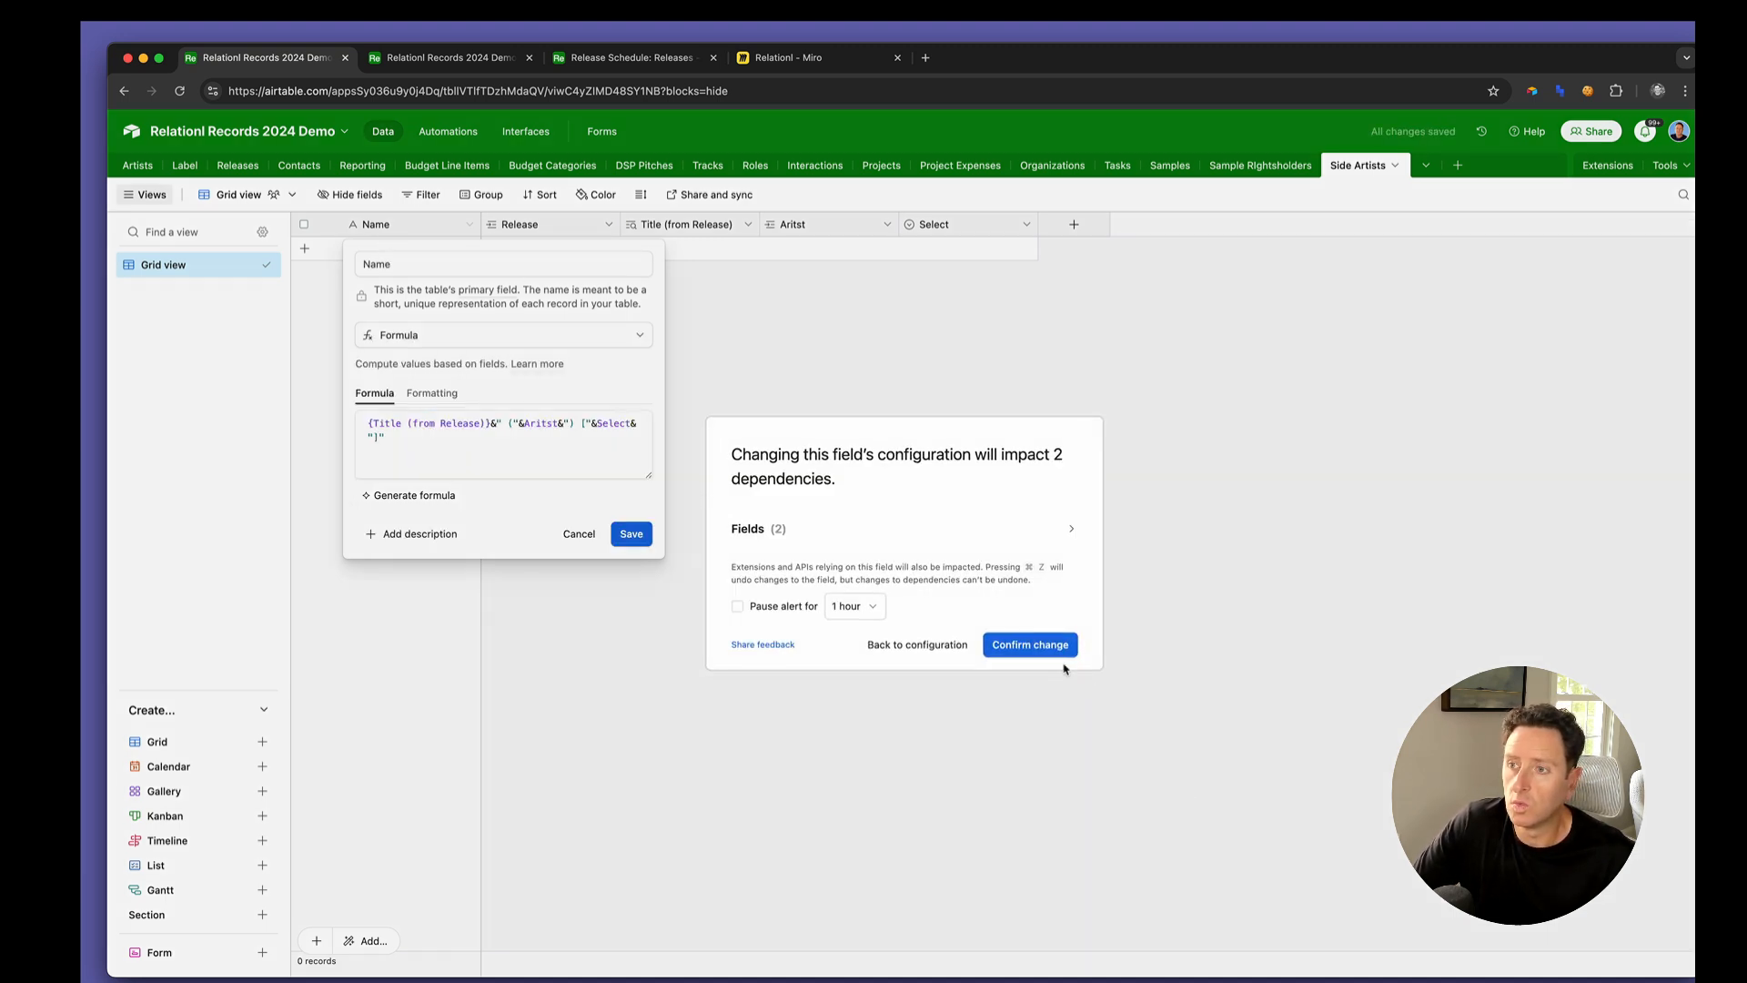
pyautogui.click(1028, 642)
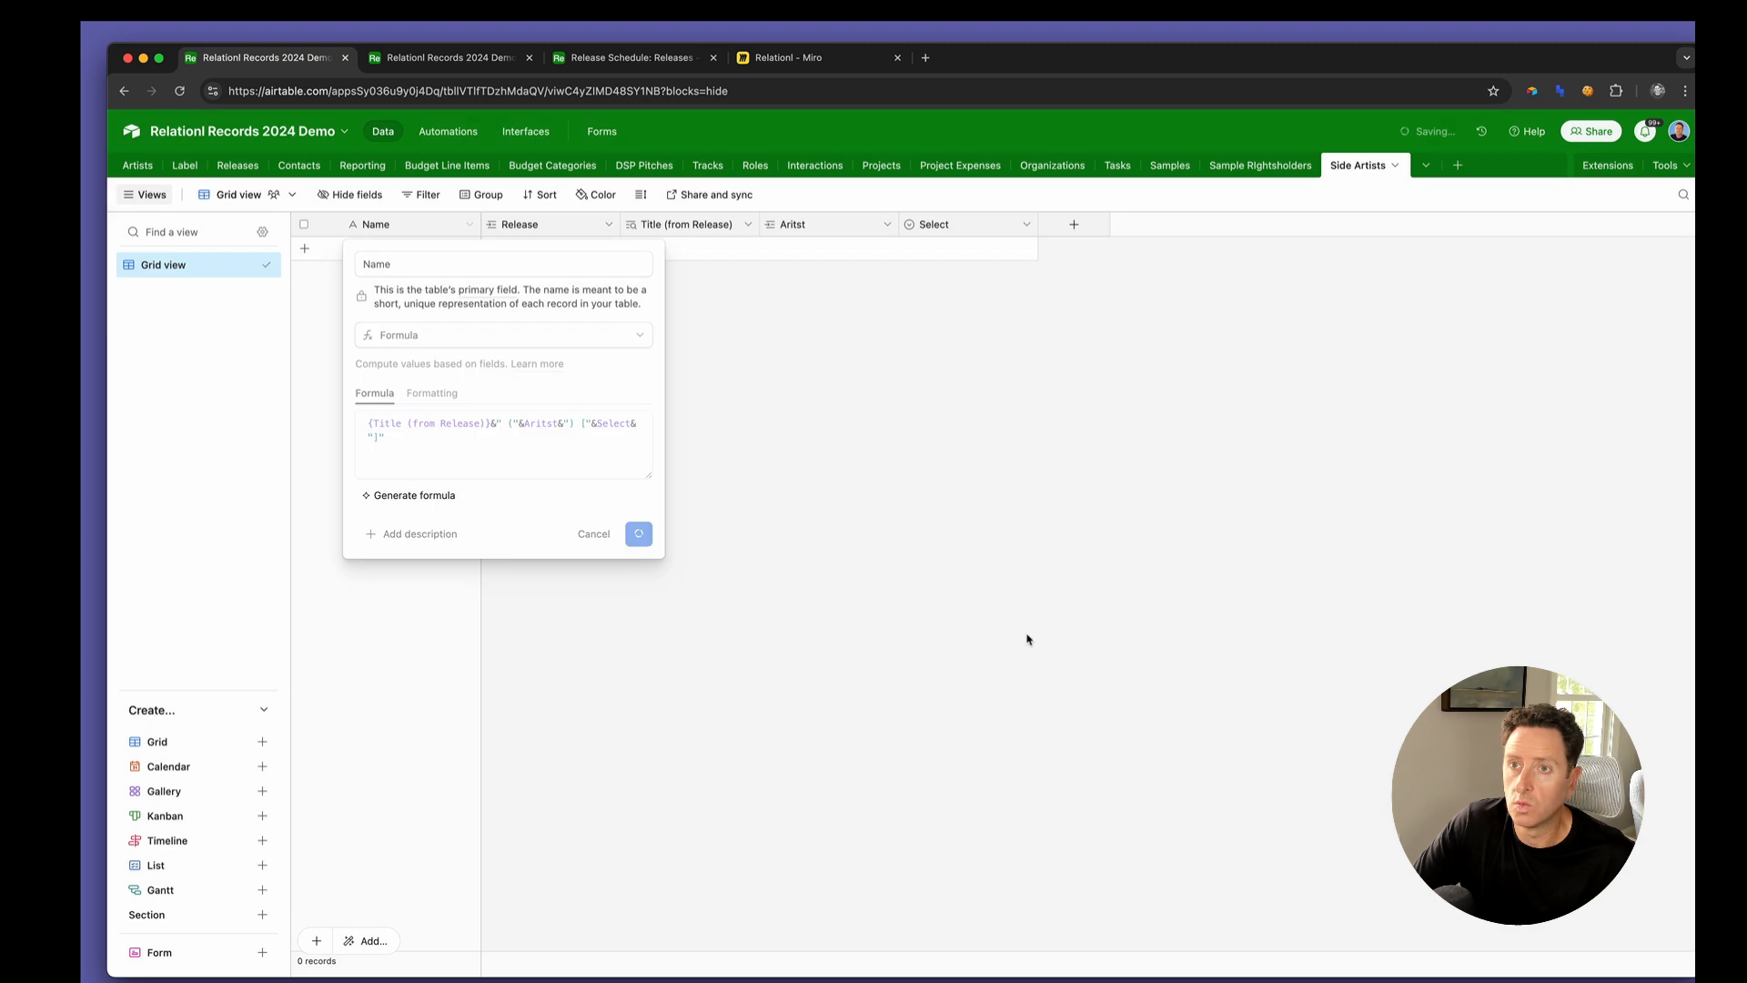
# Rename the Select field to Type
pyautogui.doubleClick(942, 227)
pyautogui.write('Type')
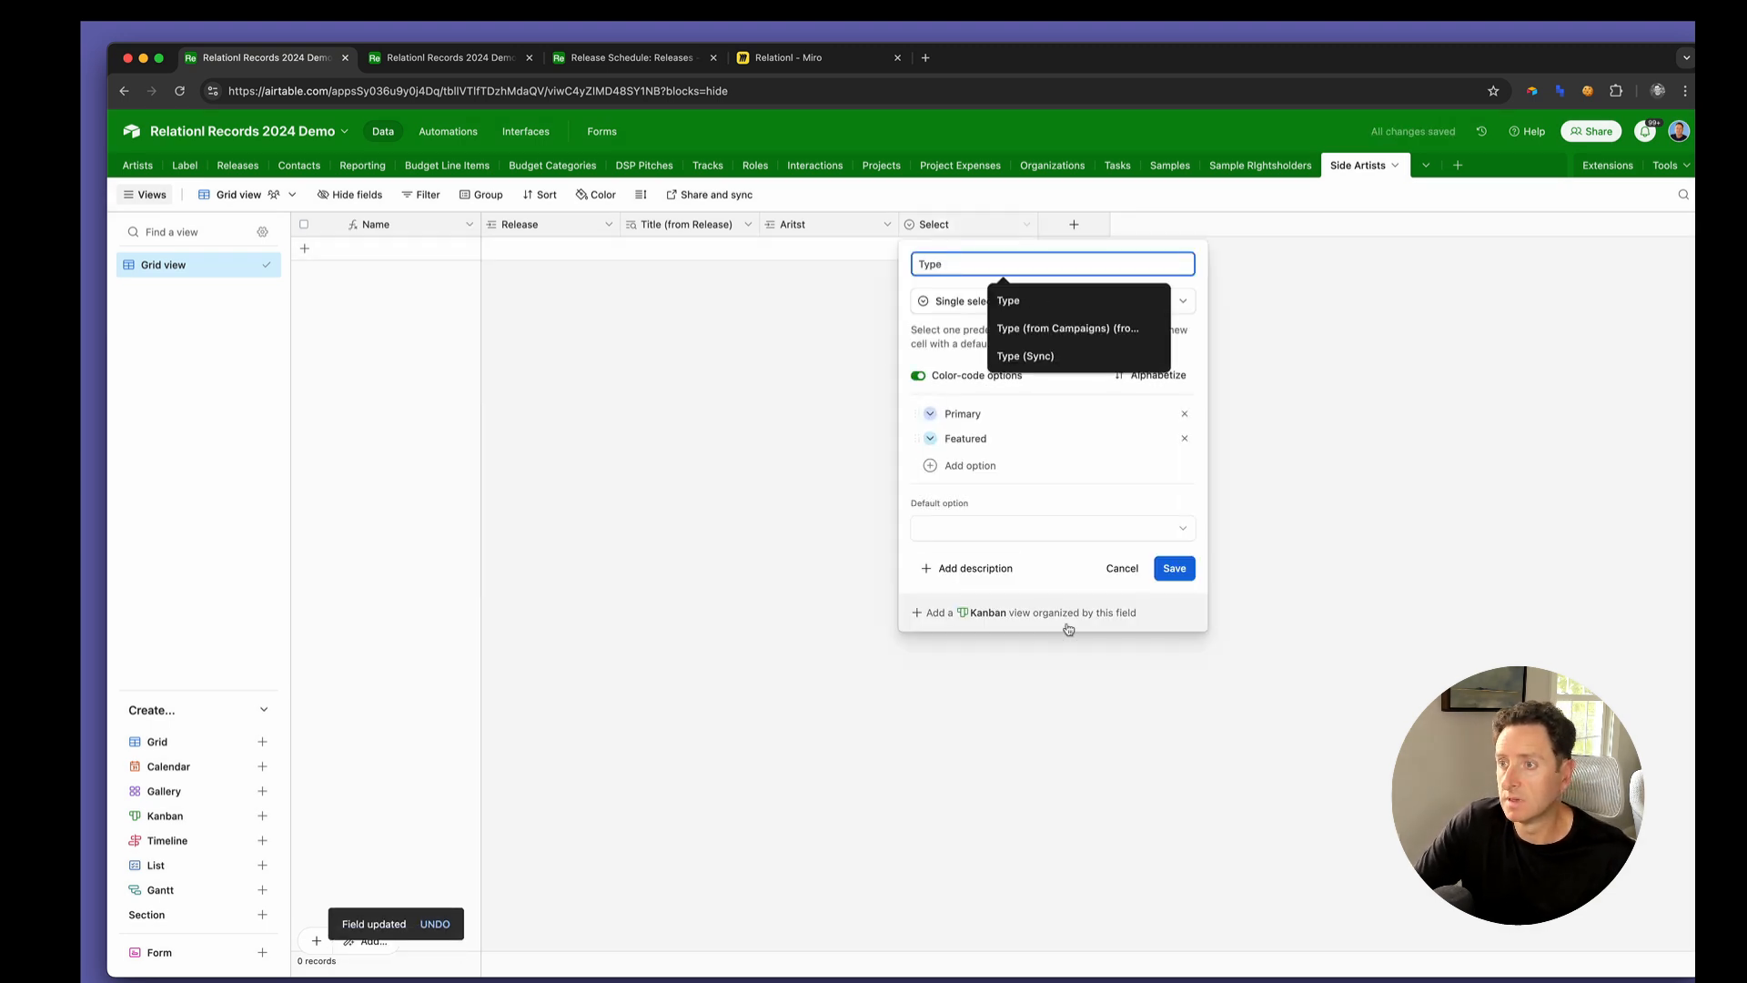
pyautogui.click(1175, 568)
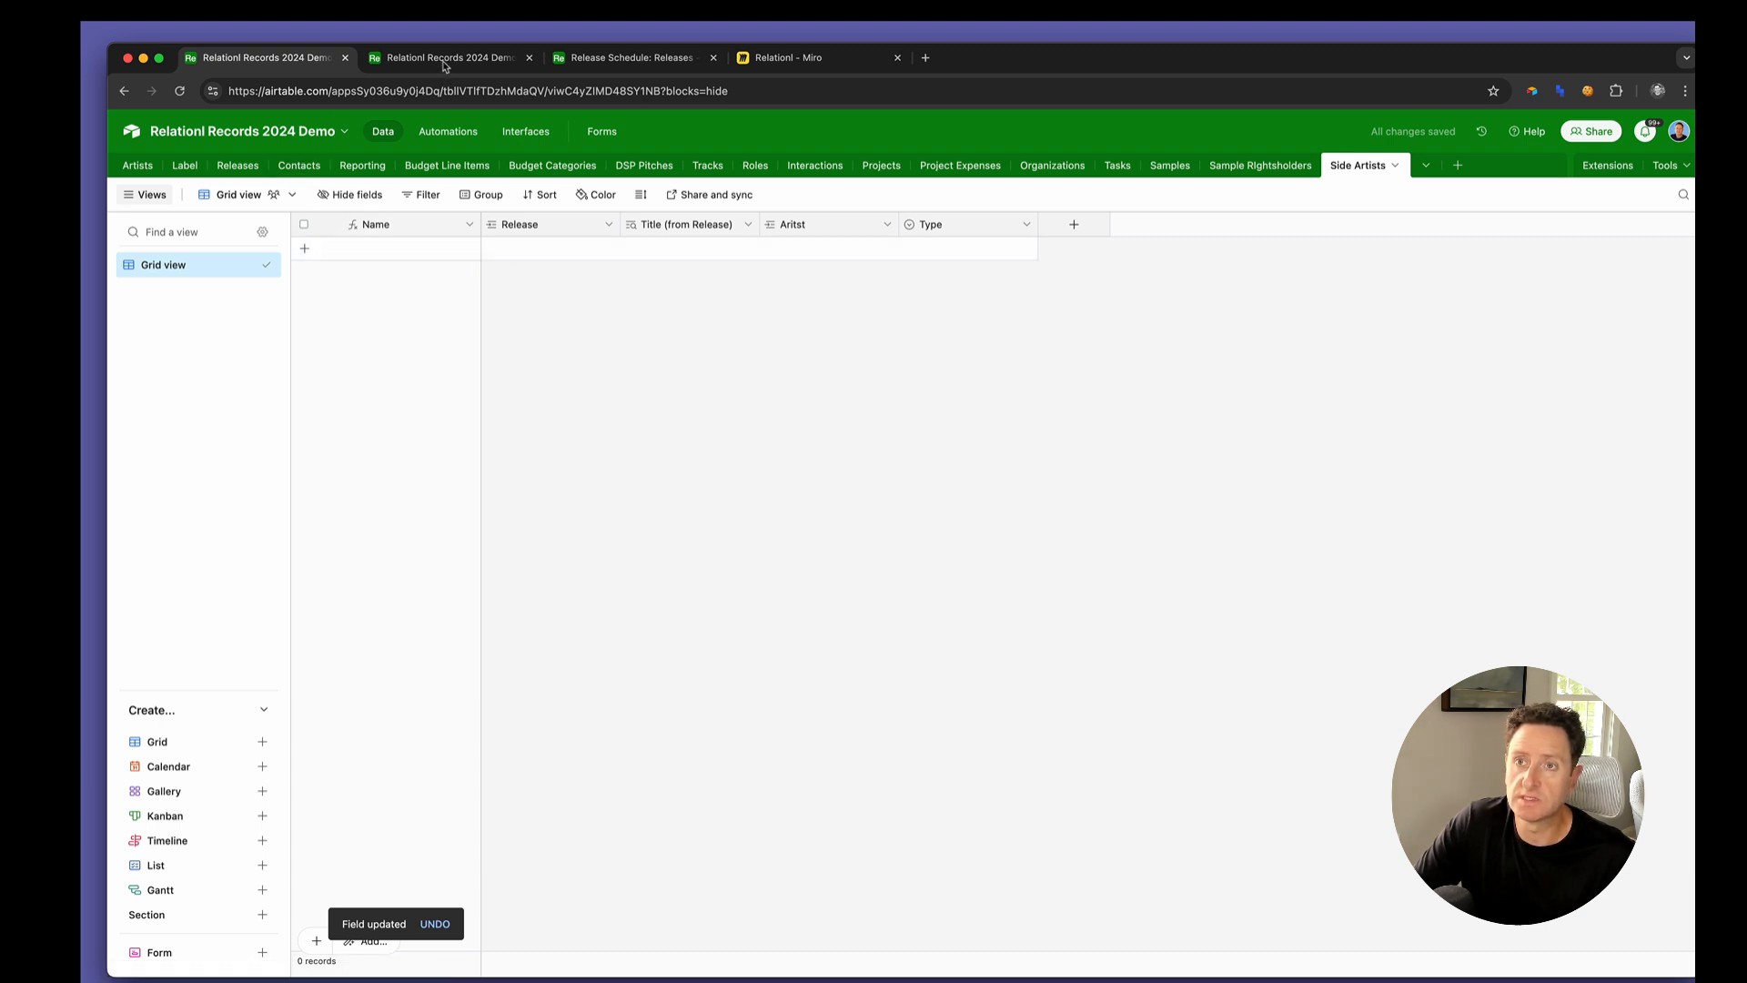
# Open the Releases table in a separate browser tab placed first, and show the hidden Format field in the DEMO view
pyautogui.keyDown('super'); pyautogui.click(246, 167); pyautogui.keyUp('super')
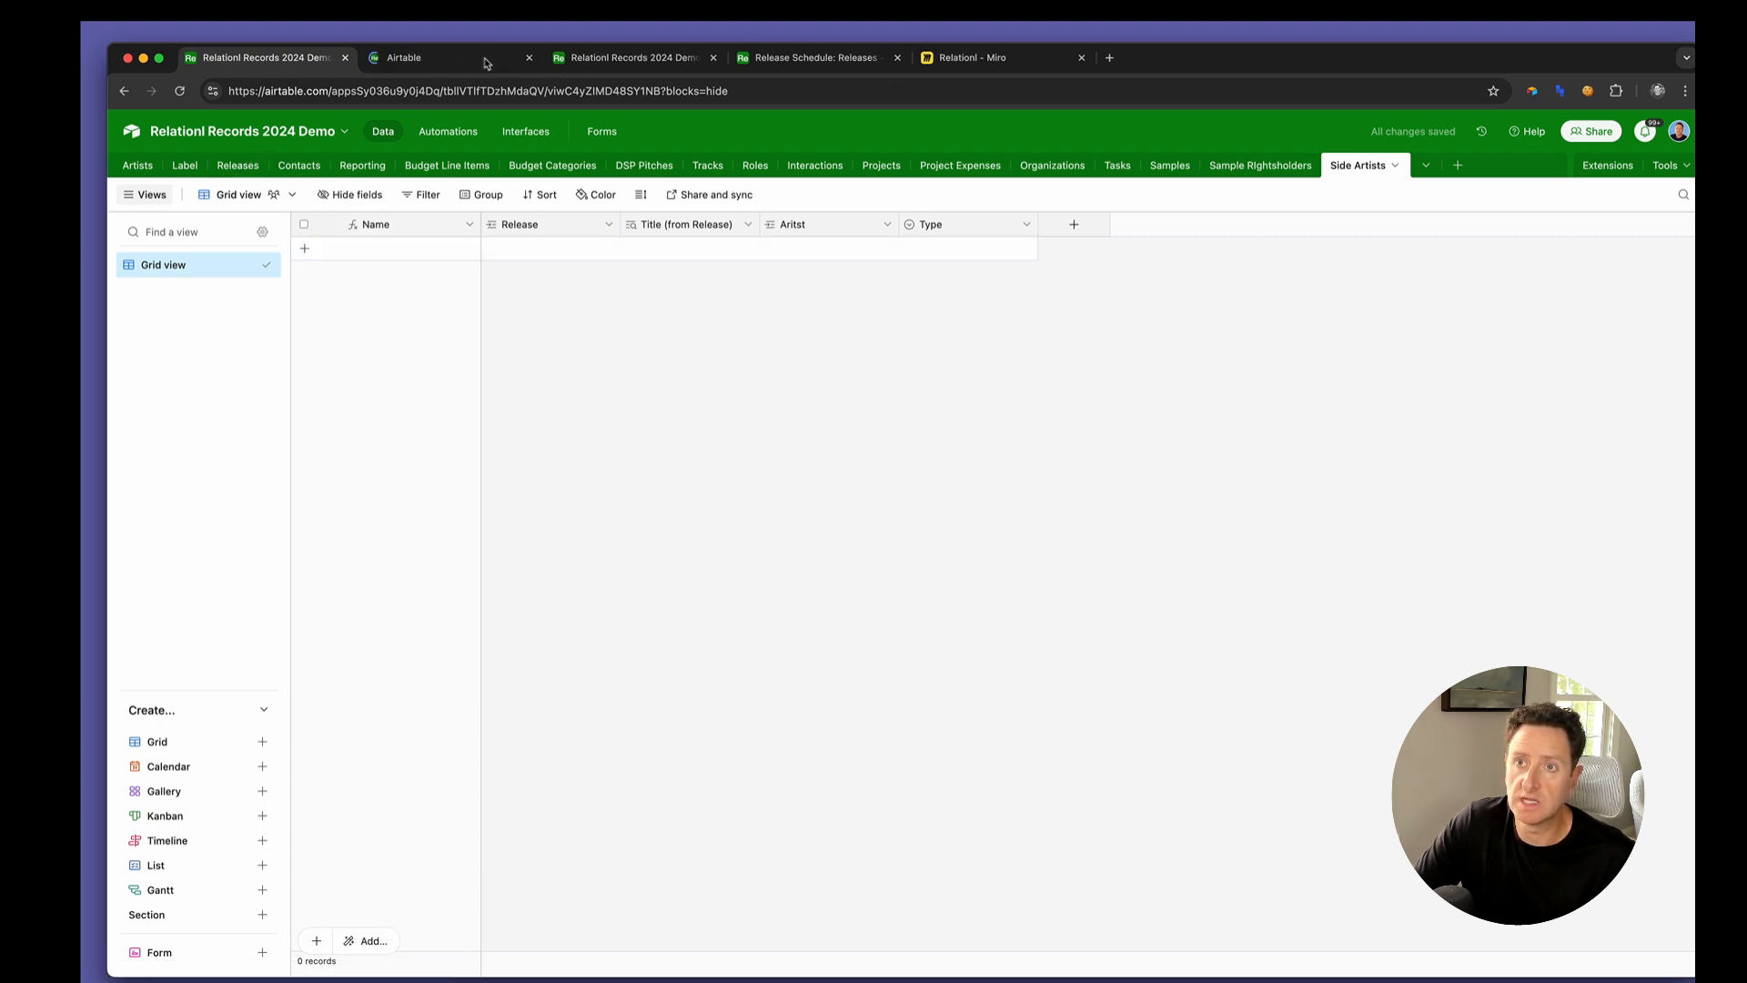
pyautogui.moveTo(369, 64); pyautogui.dragTo(270, 69)
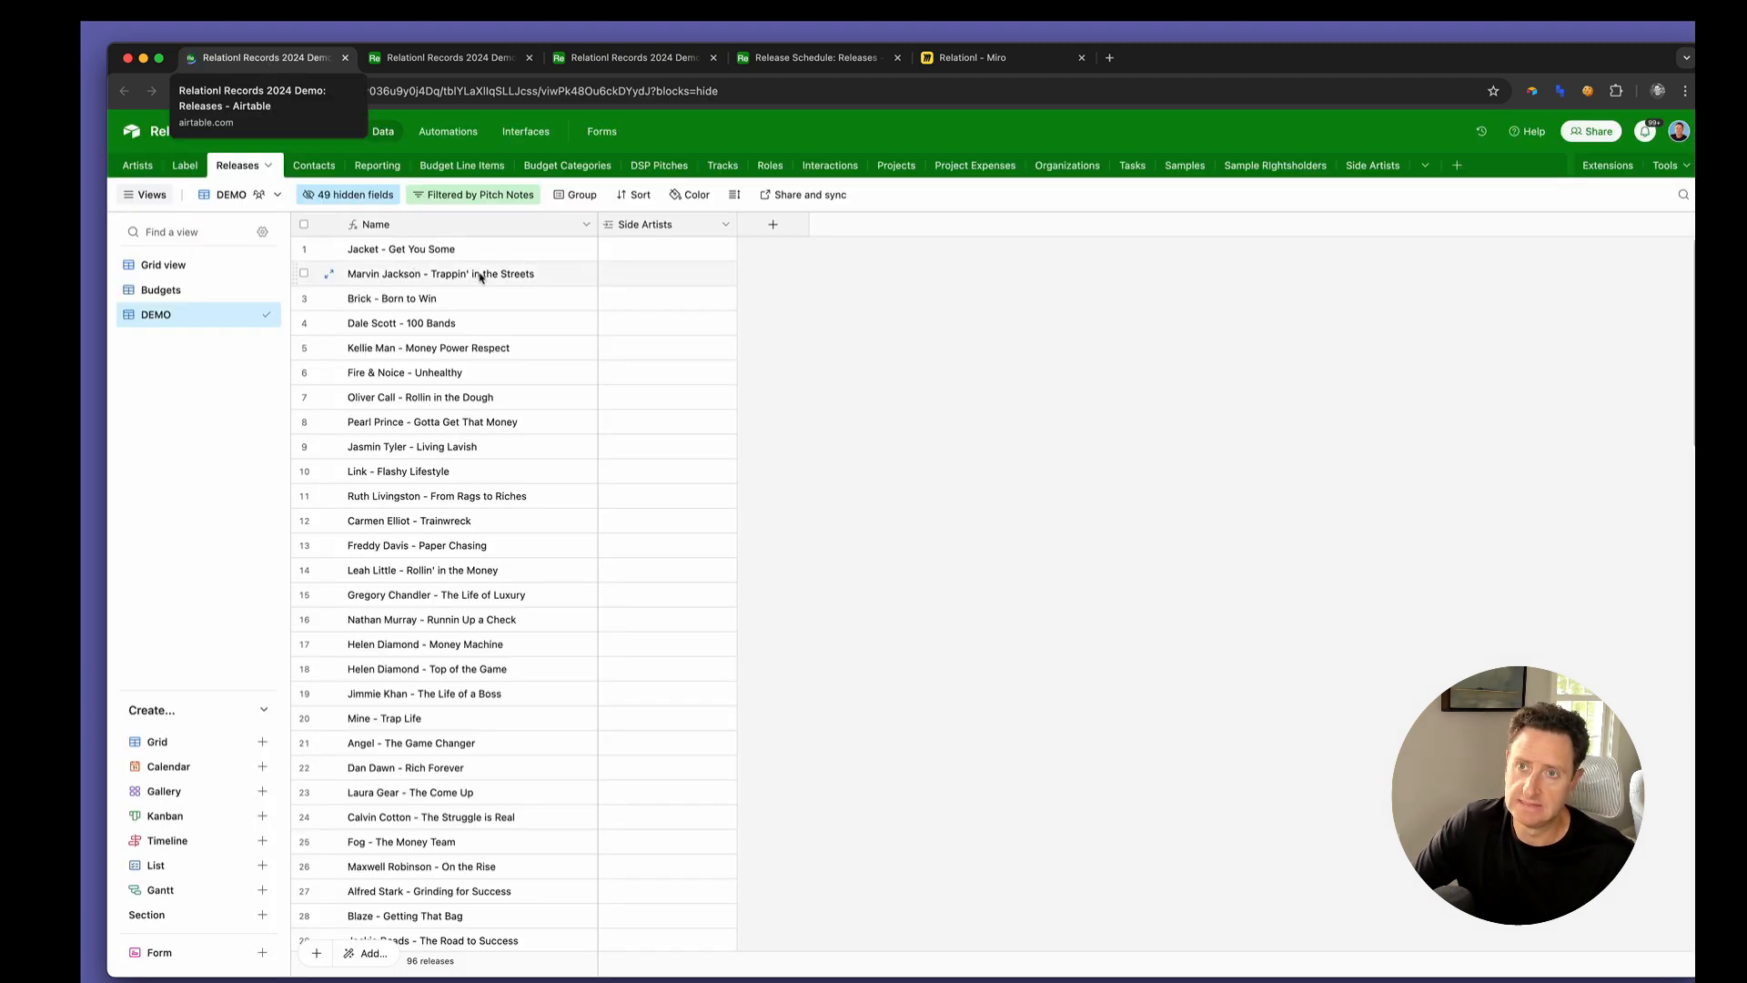
pyautogui.click(350, 195)
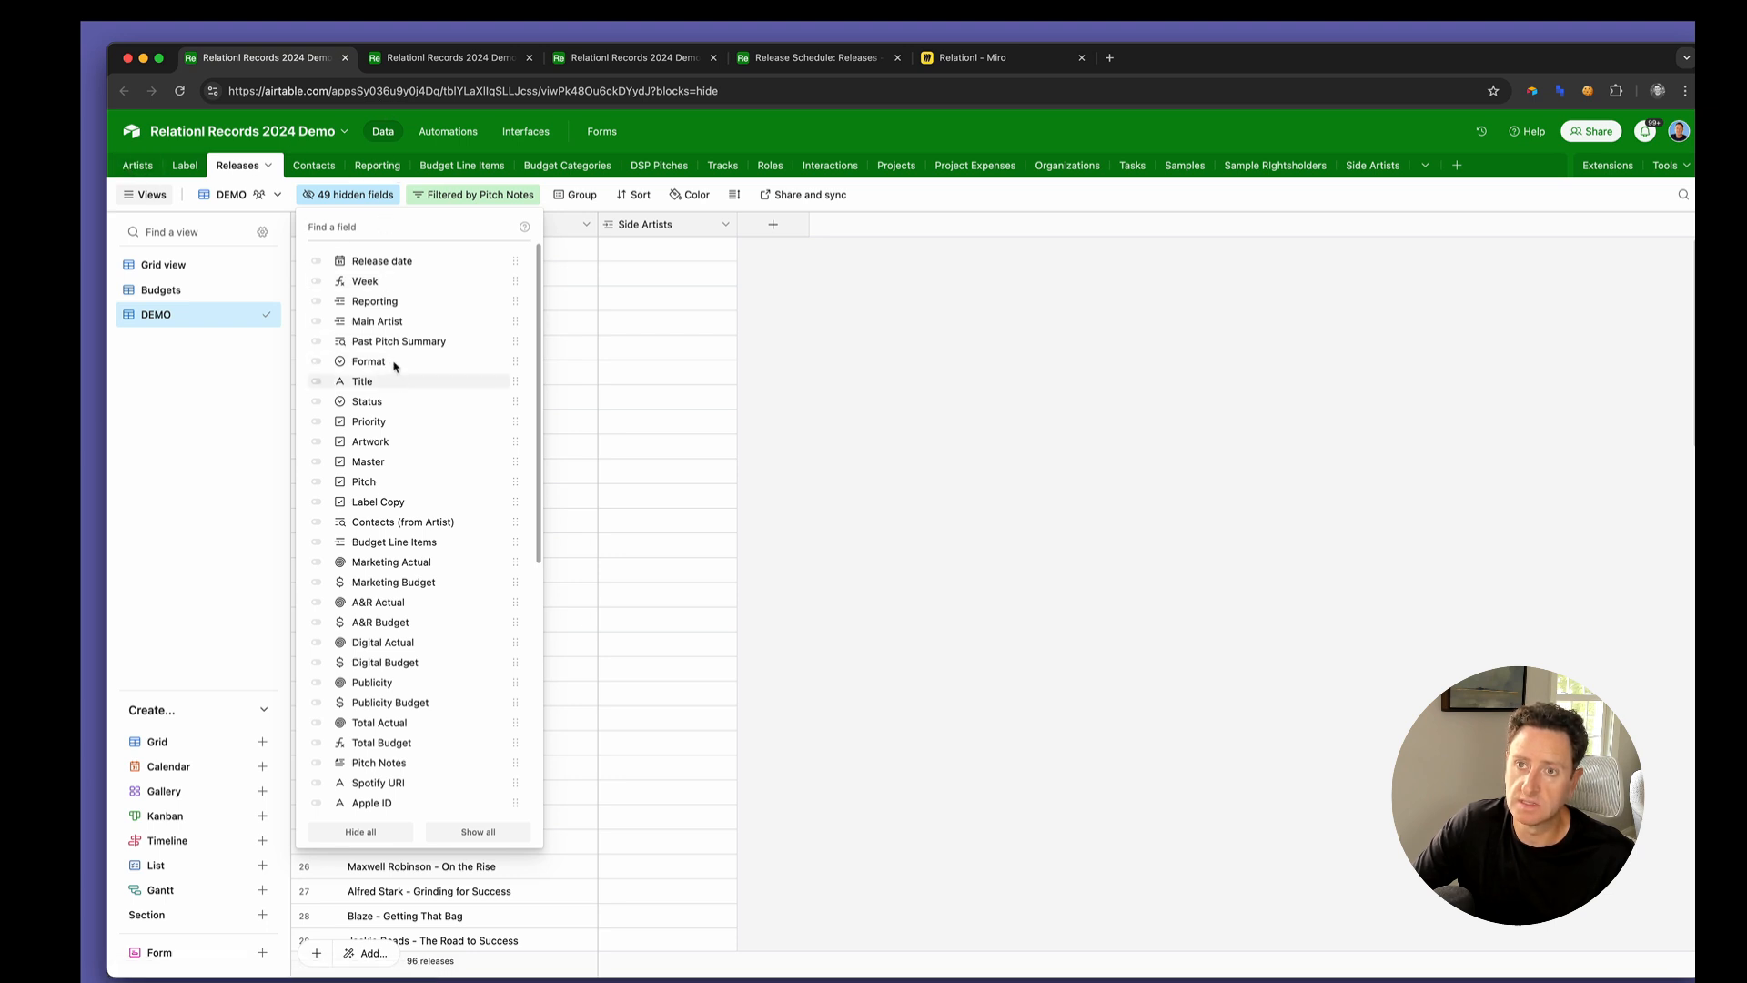
pyautogui.click(496, 363)
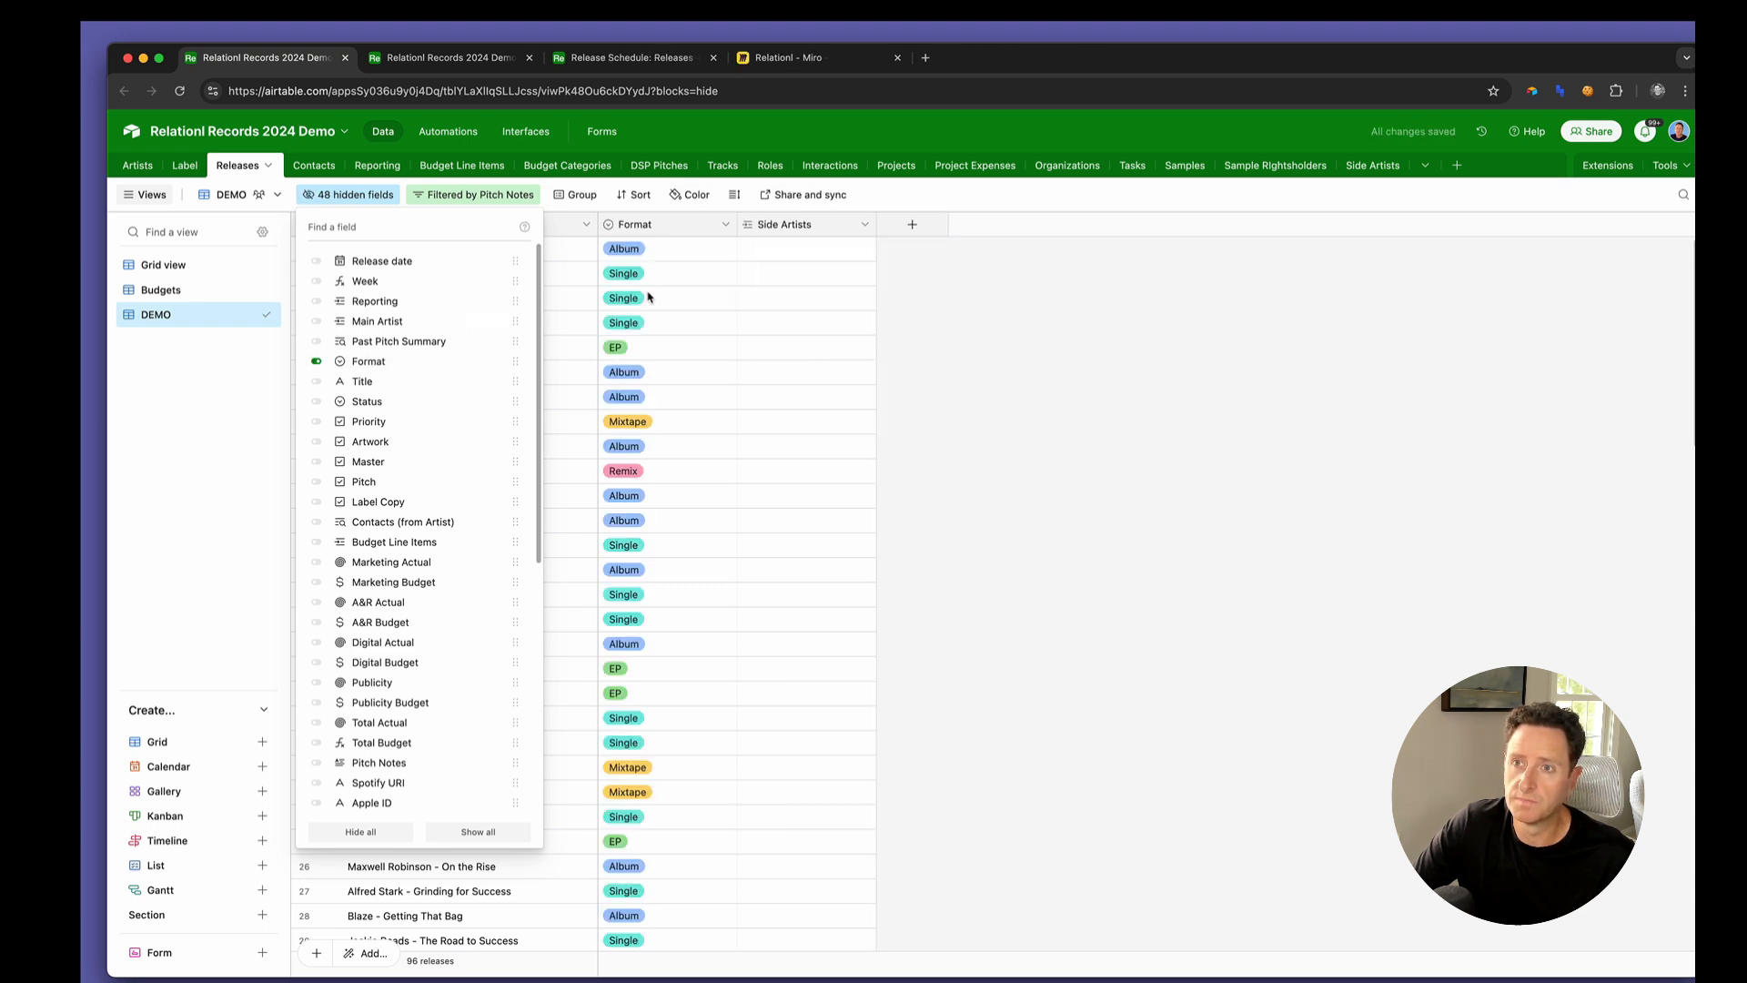
pyautogui.click(649, 297)
# Copy the Born to Win release name from Releases and paste it as the Release link of a first Side Artists record
pyautogui.click(473, 304)
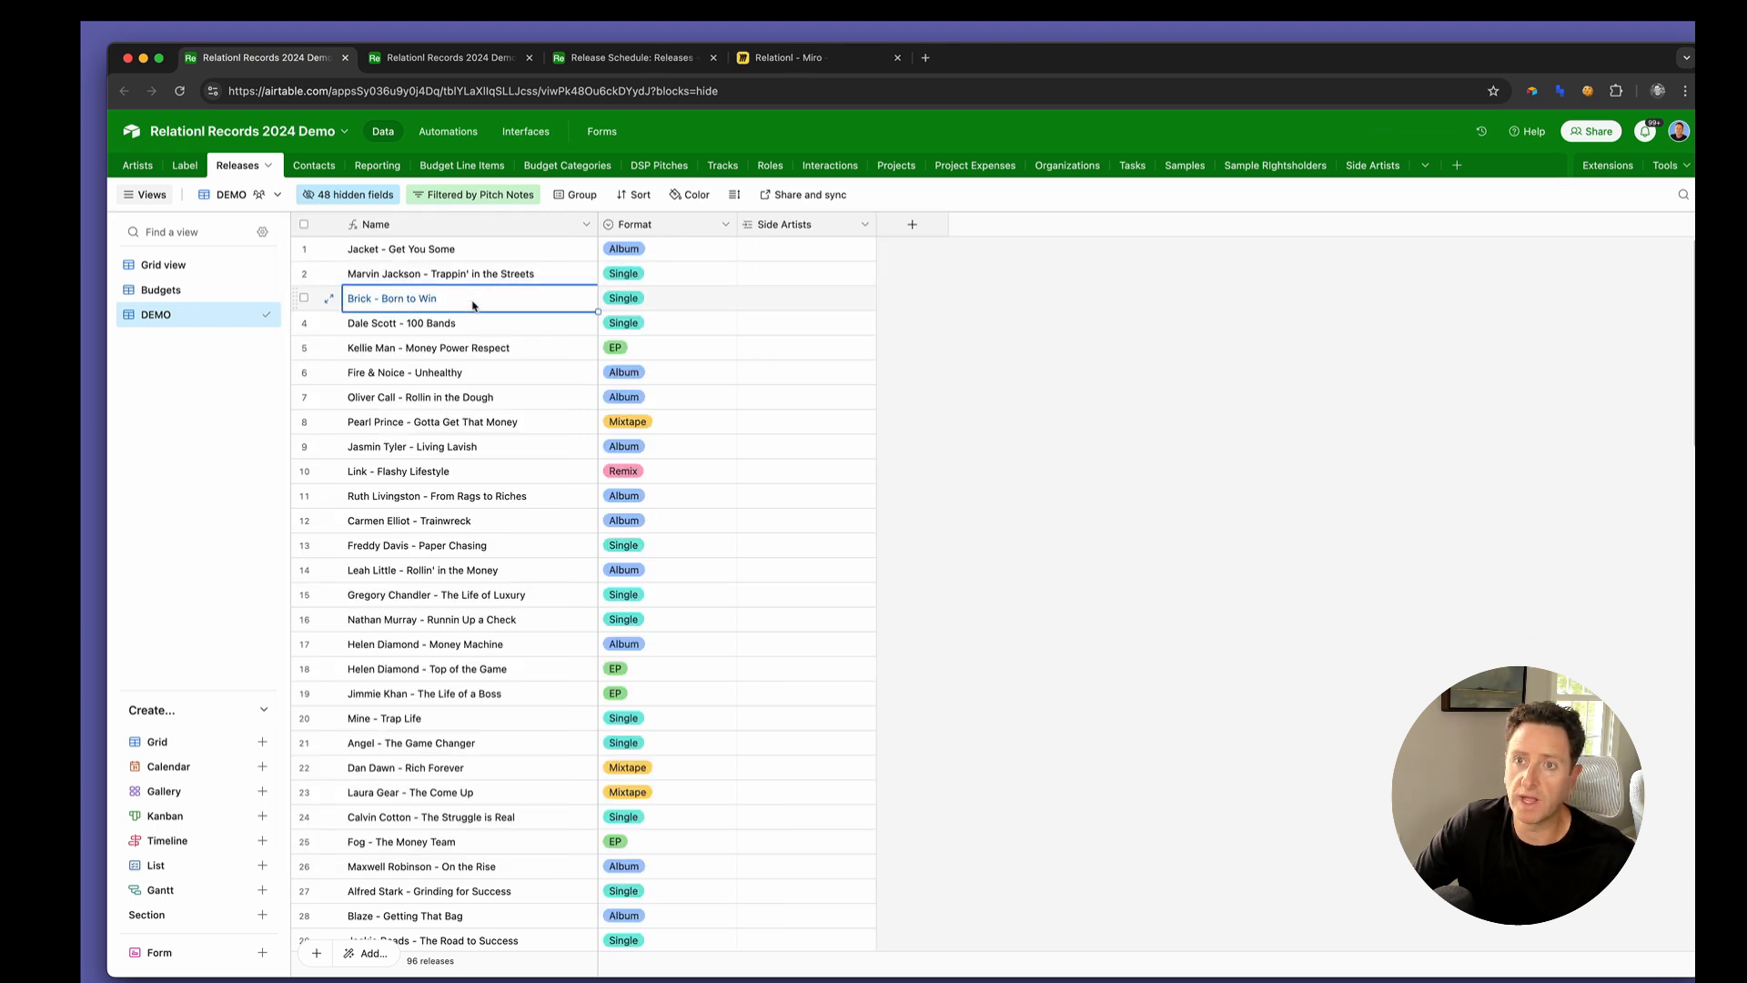
pyautogui.click(424, 61)
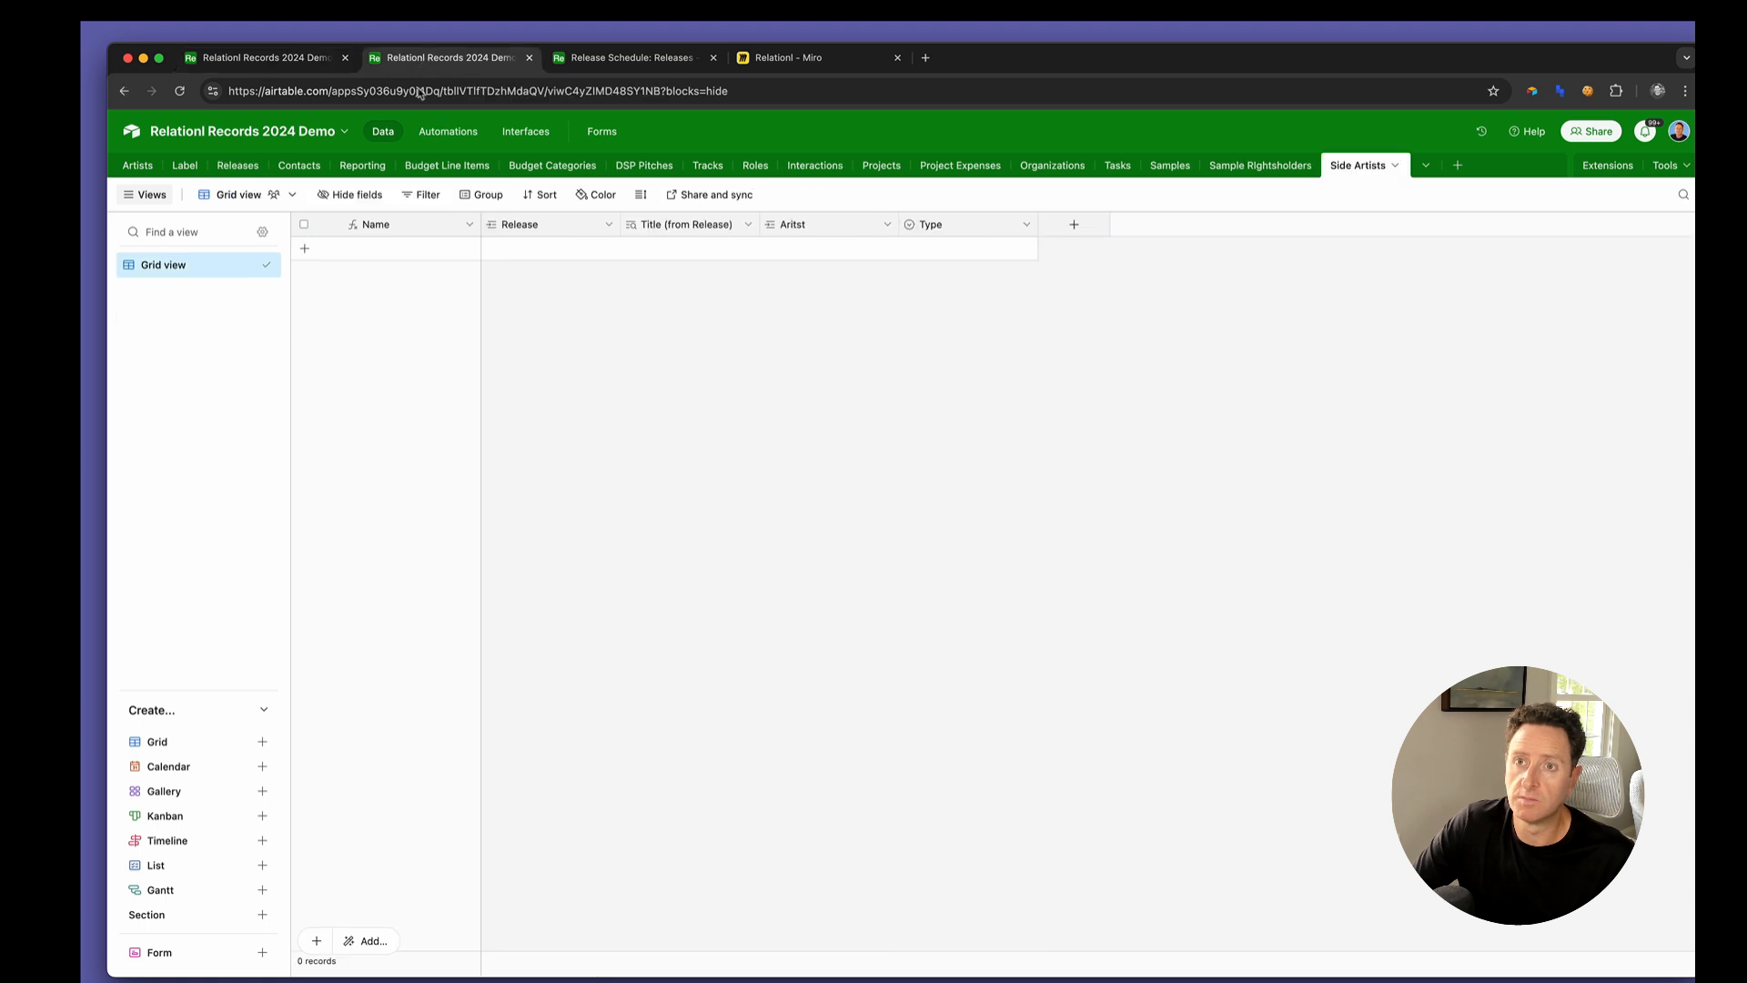
pyautogui.click(491, 249)
pyautogui.write('Brick - Born to Win')
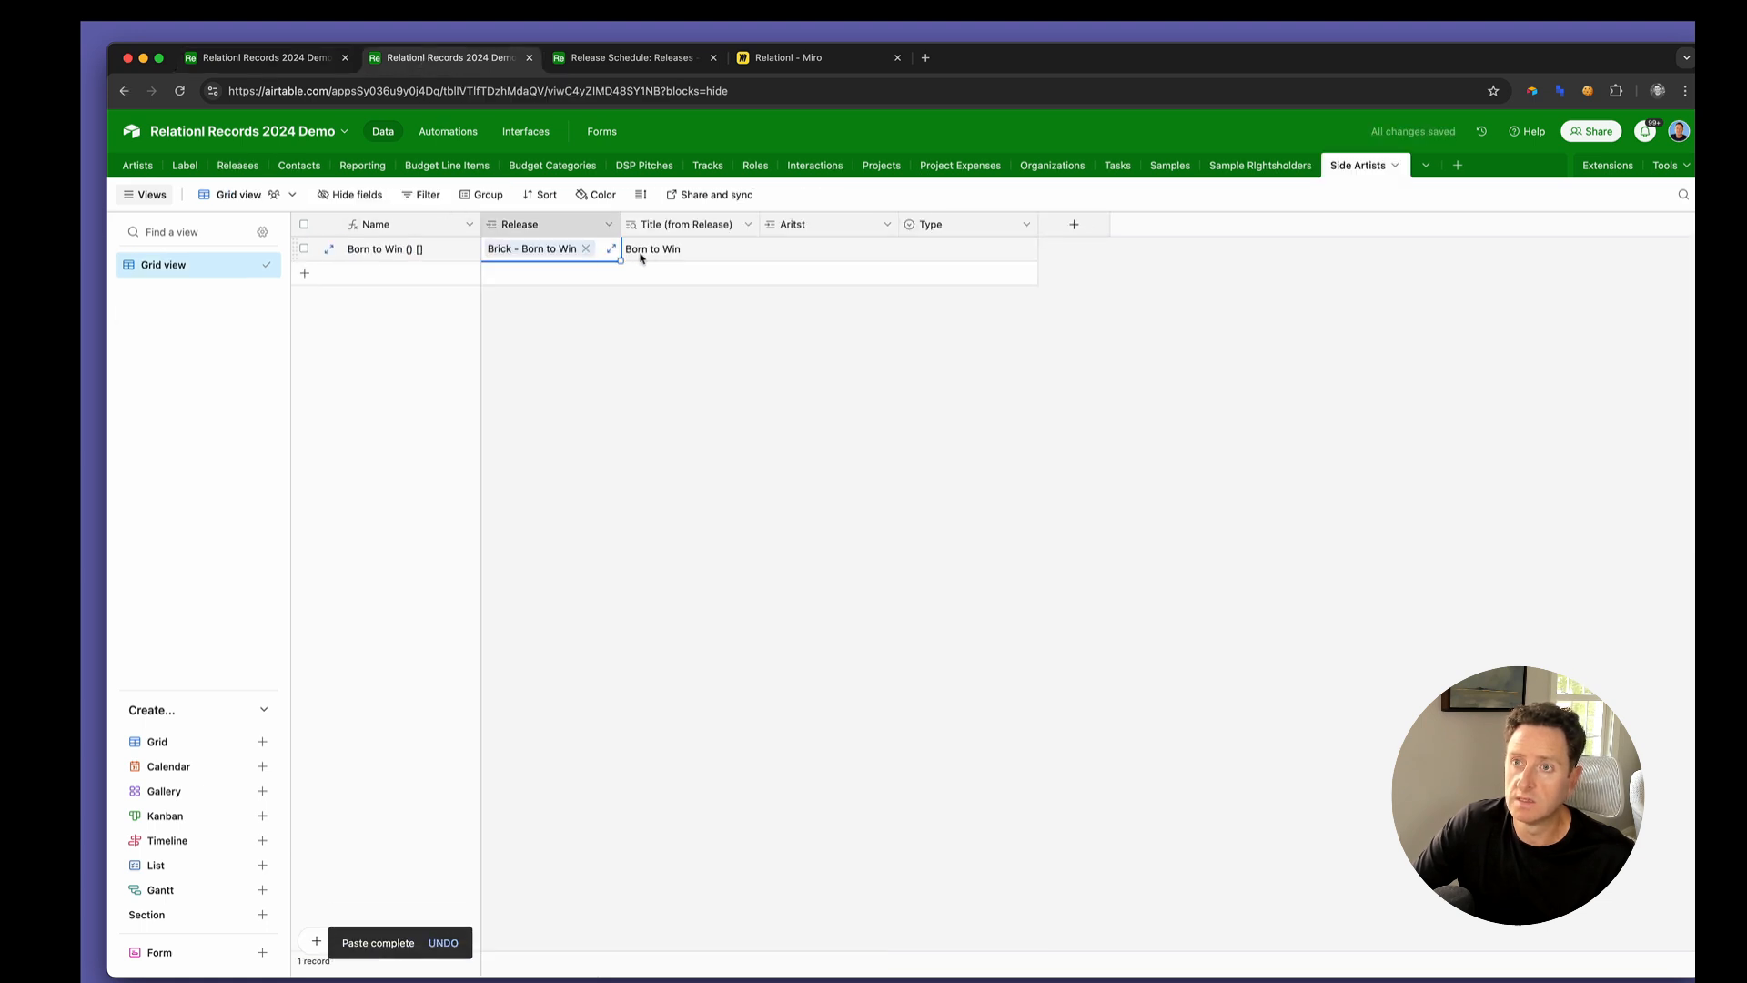
# Link the artist Jacket to the first Side Artists record and set its Type to Primary
pyautogui.click(772, 250)
pyautogui.click(774, 249)
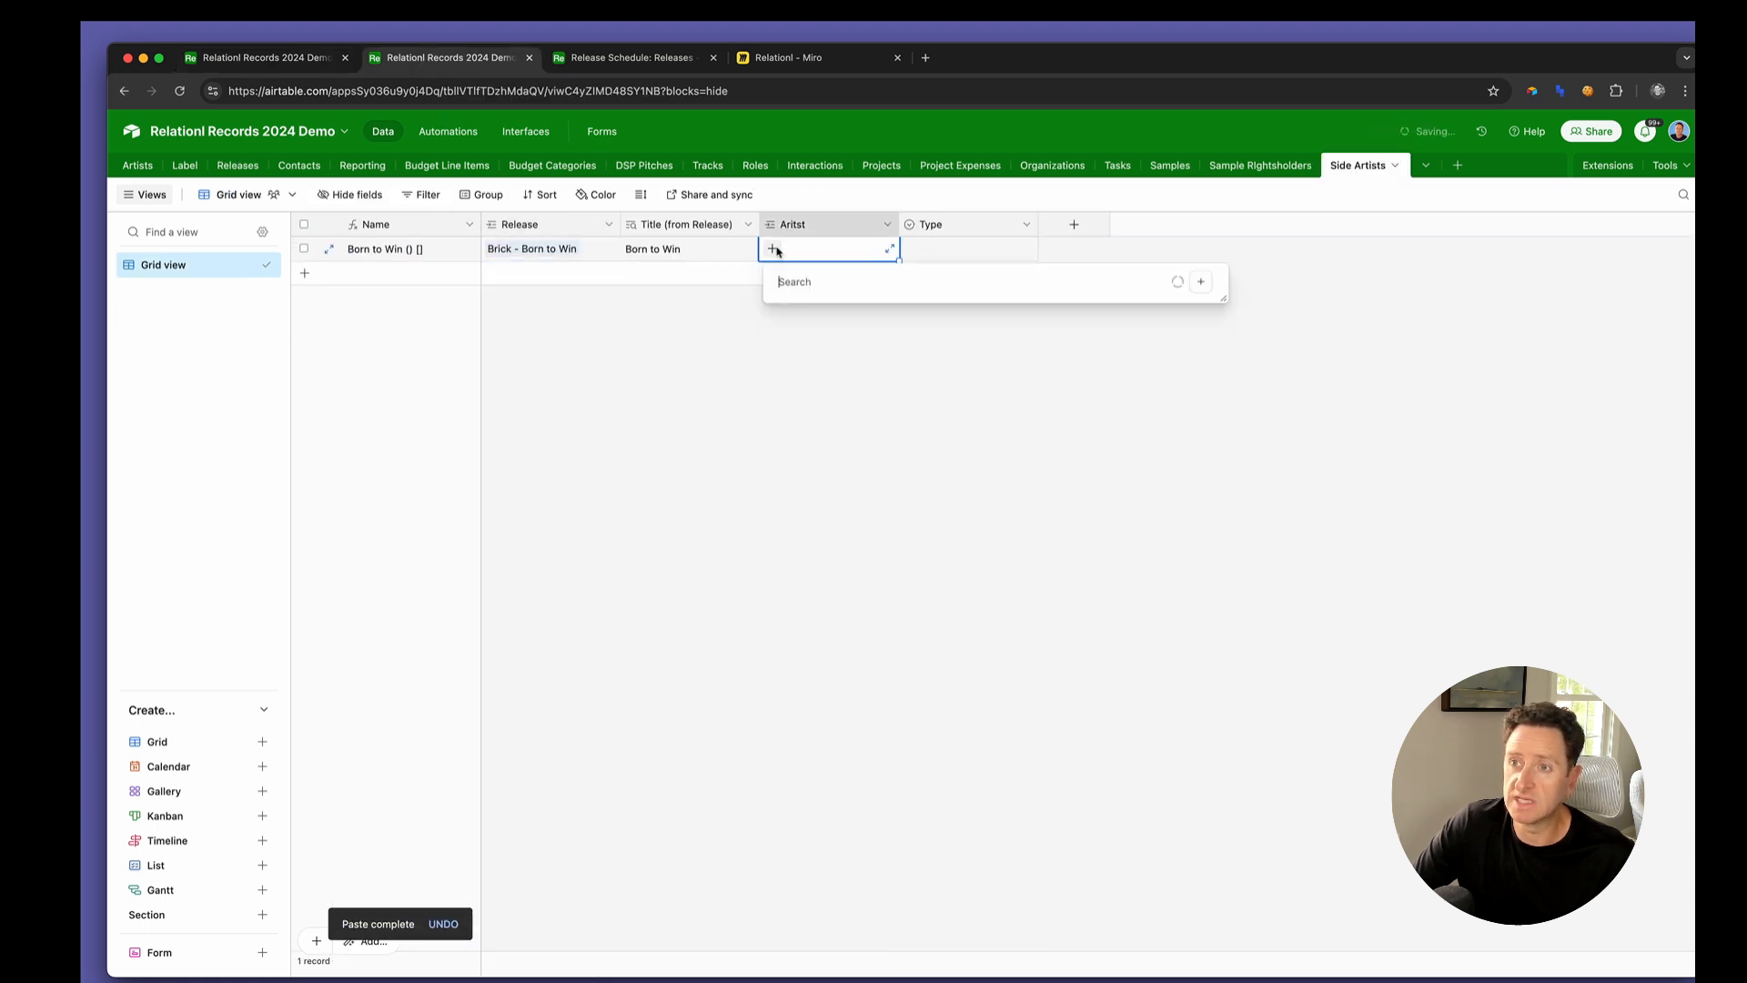
pyautogui.click(827, 328)
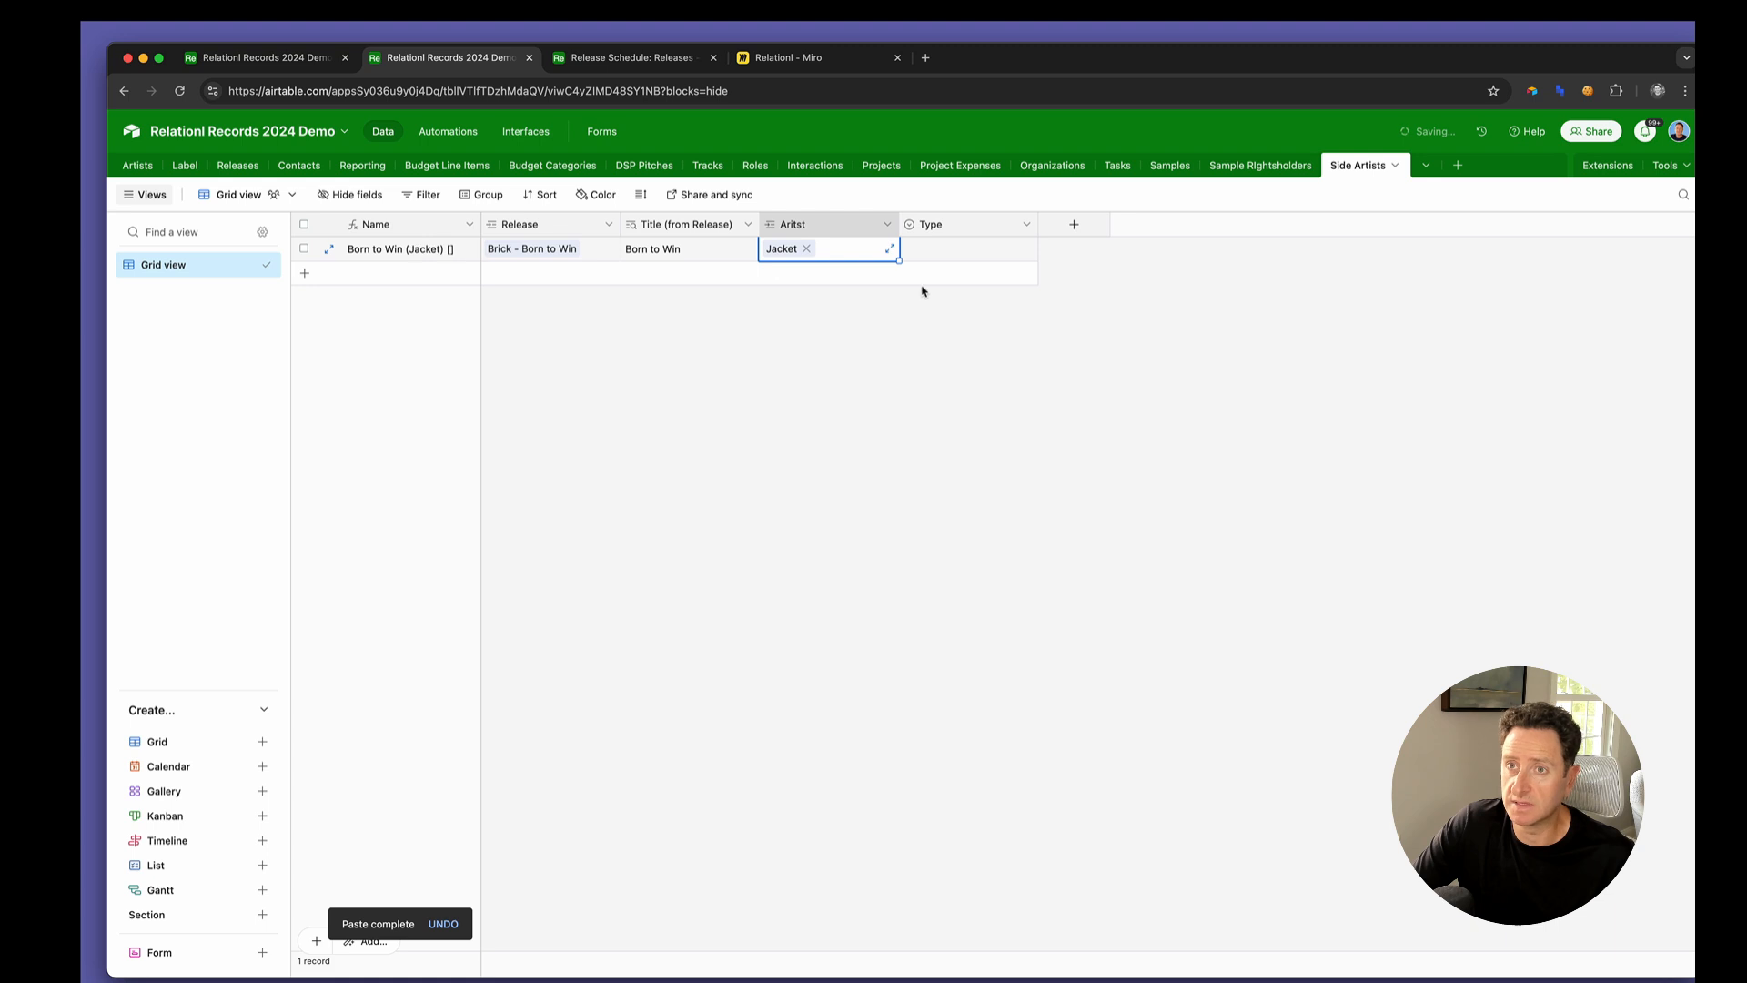
pyautogui.click(957, 254)
pyautogui.click(955, 254)
pyautogui.click(954, 333)
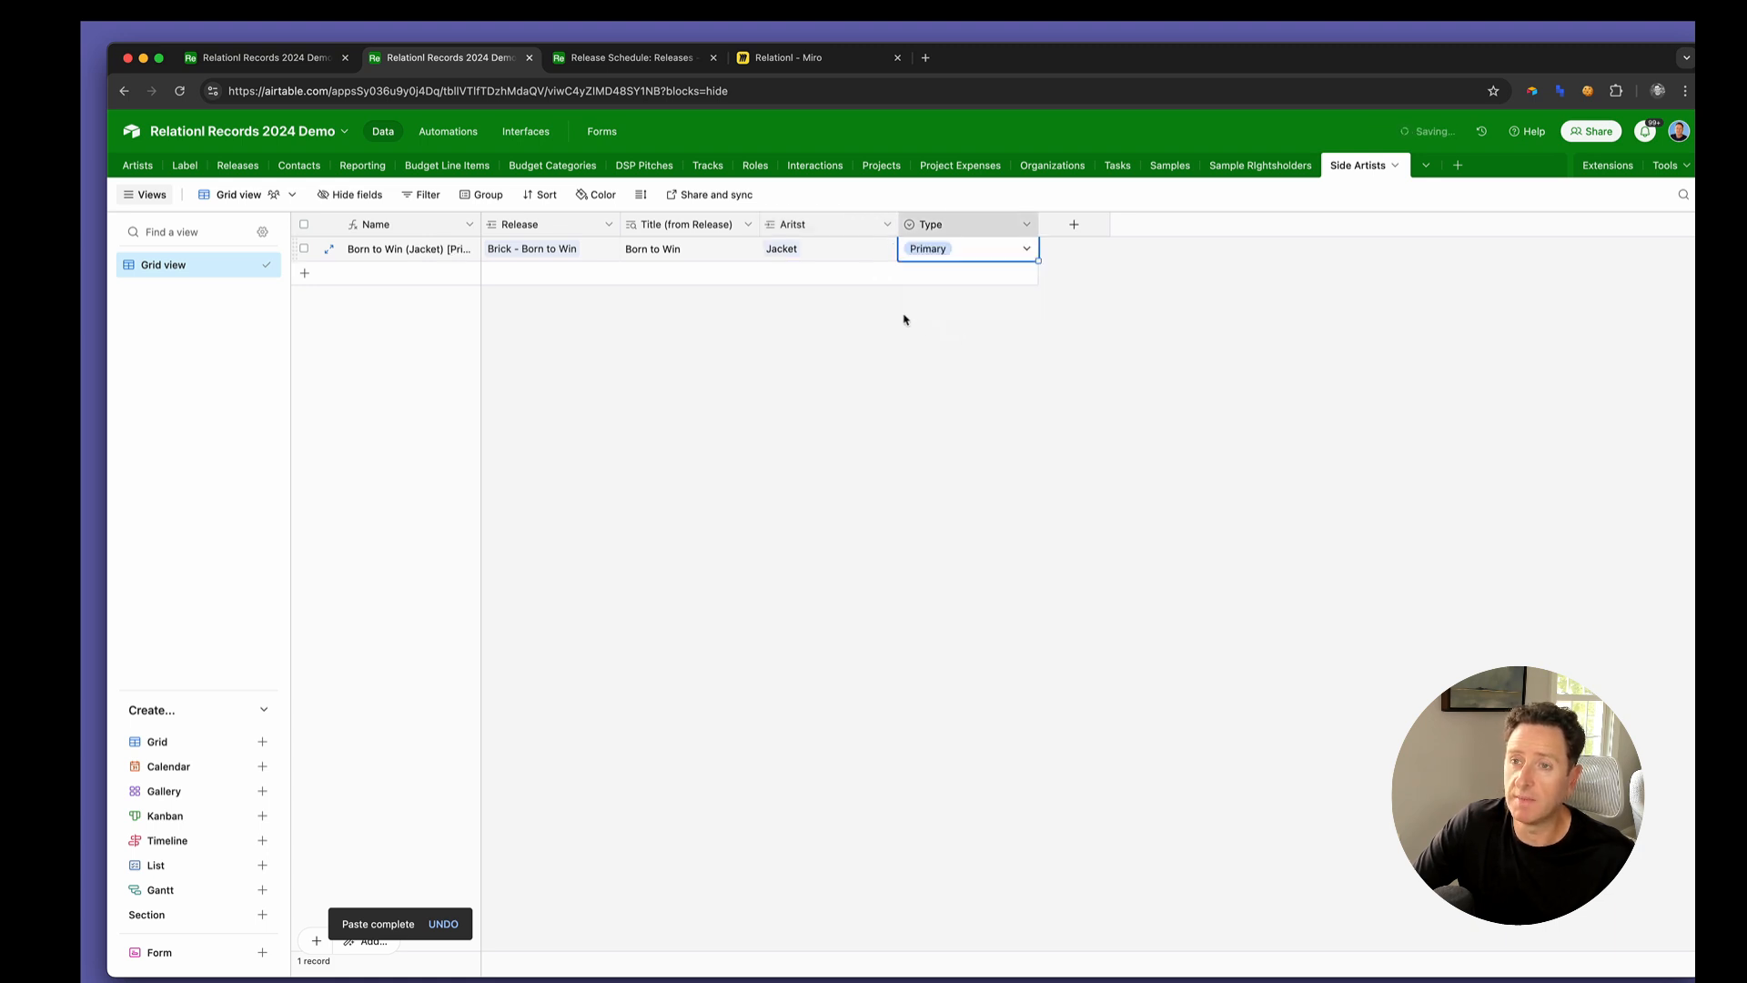
# Add a second Side Artists record and copy the Born to Win release link from the first record into it
pyautogui.click(554, 273)
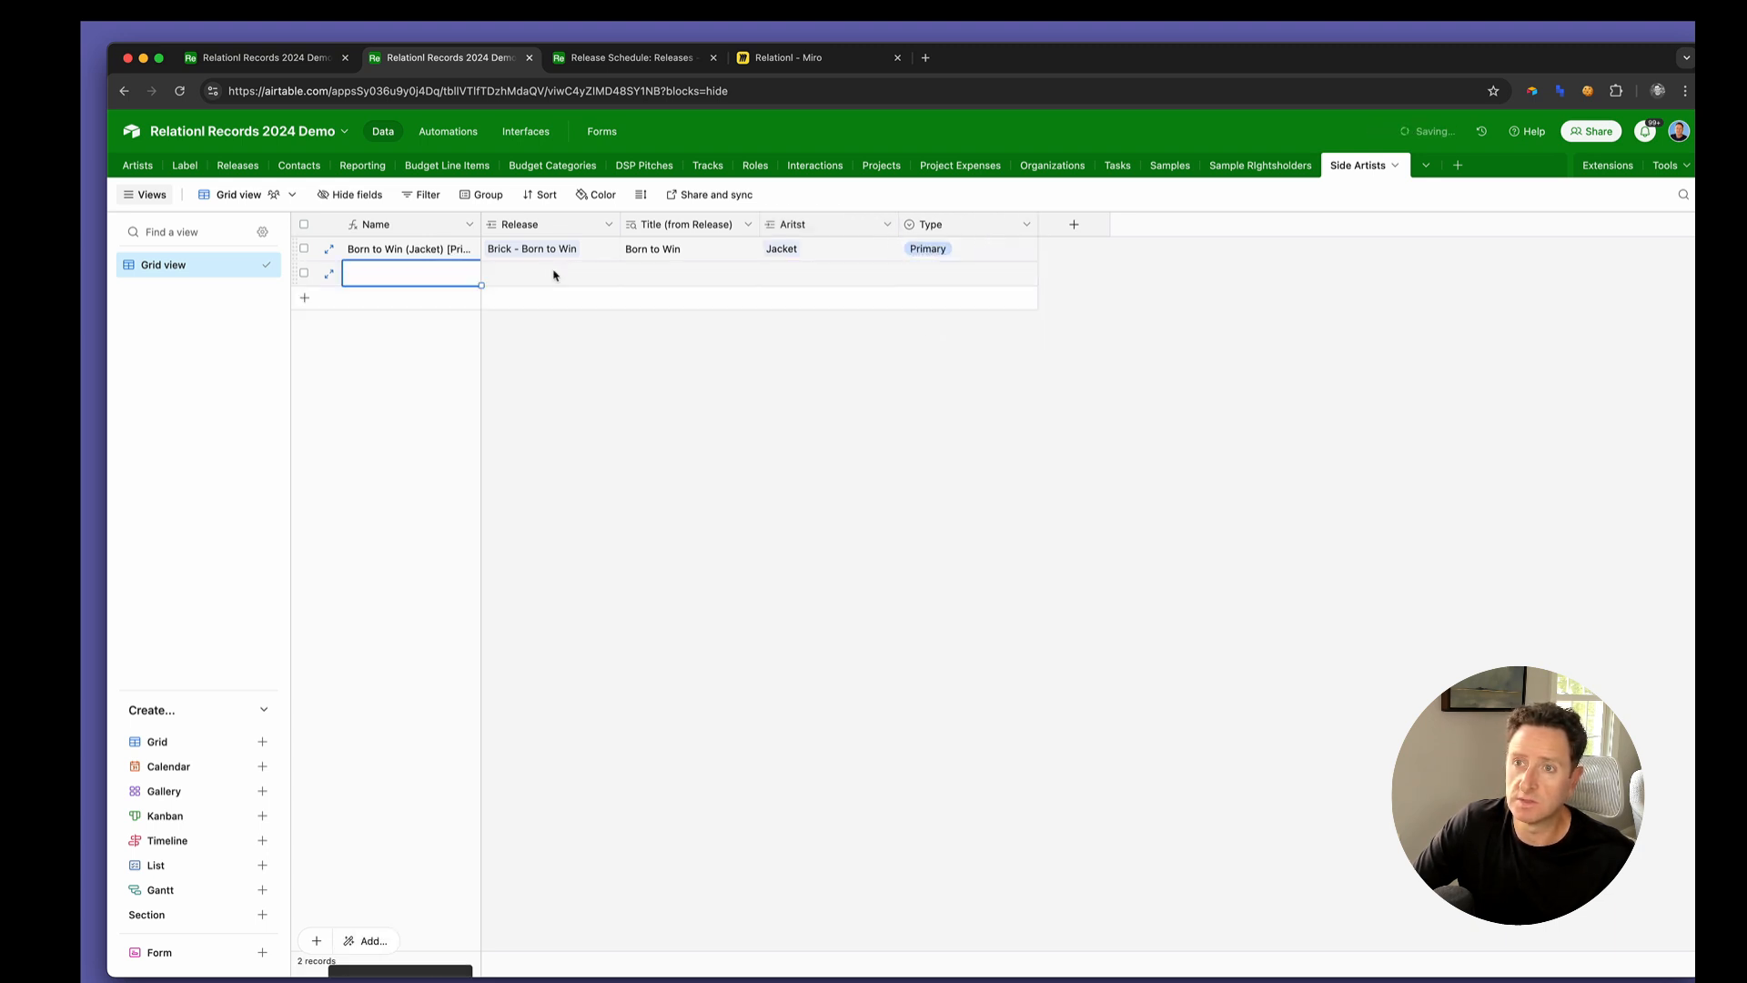
pyautogui.click(553, 273)
pyautogui.press('cmd+v')
pyautogui.click(588, 249)
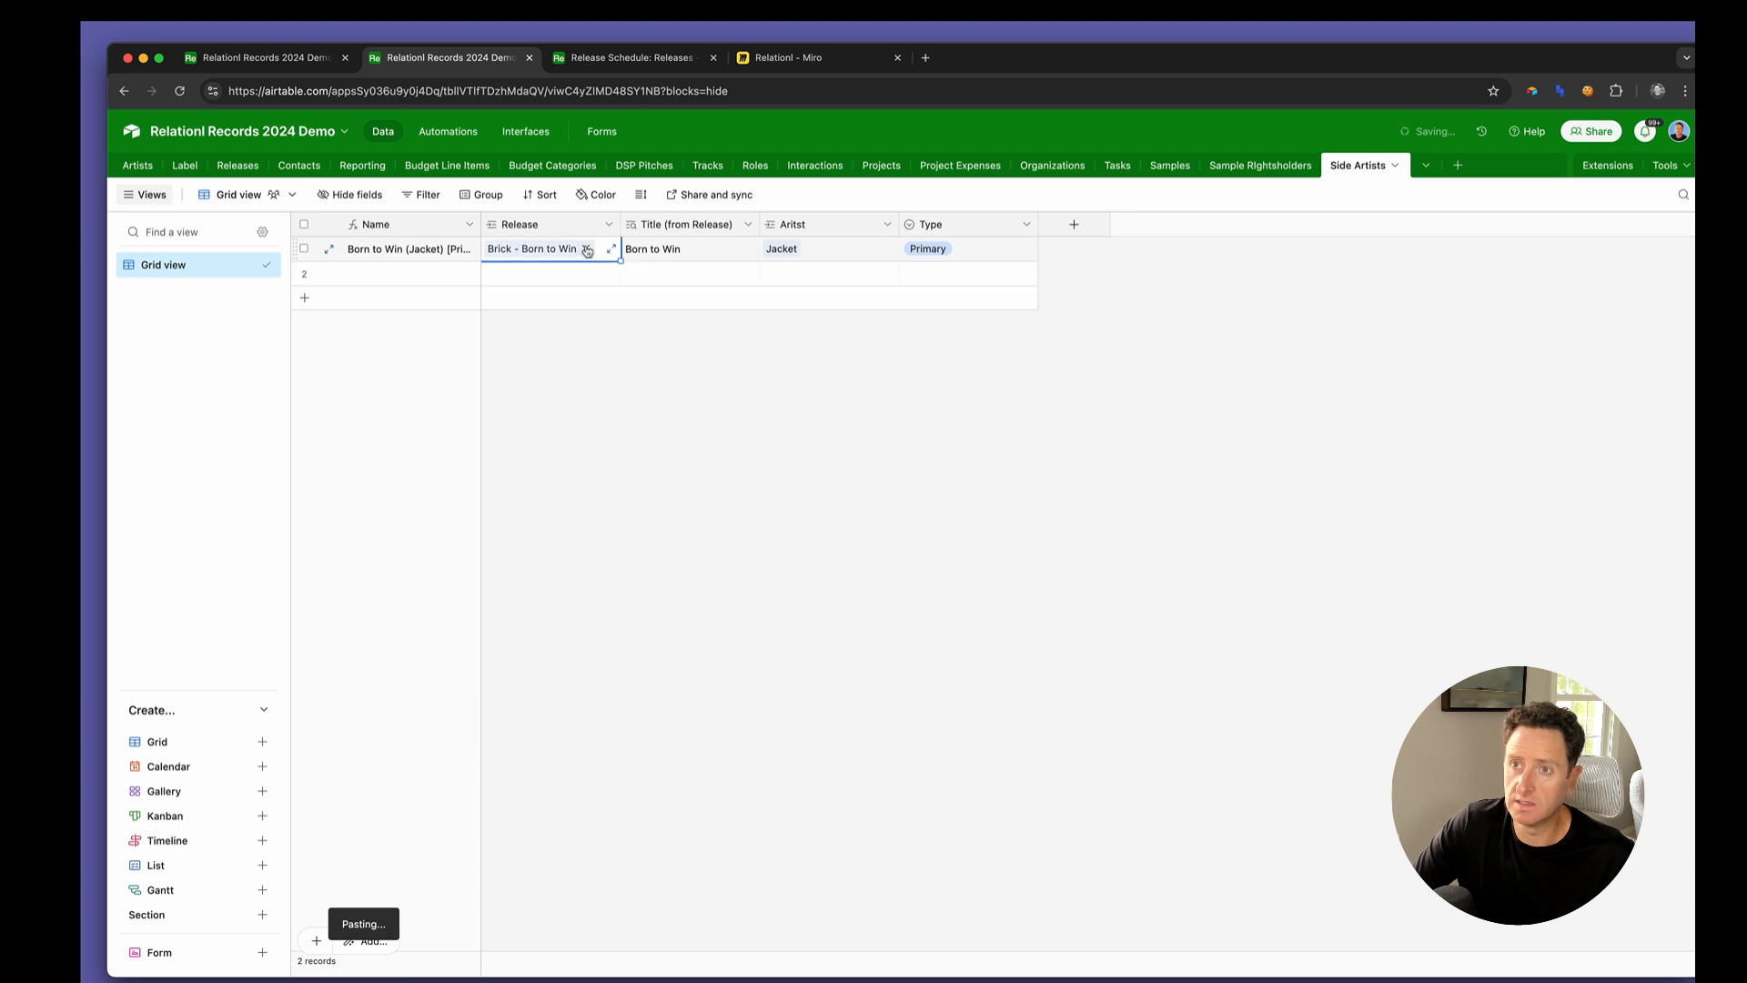
pyautogui.press('cmd+c')
pyautogui.click(574, 273)
pyautogui.press('cmd+v')
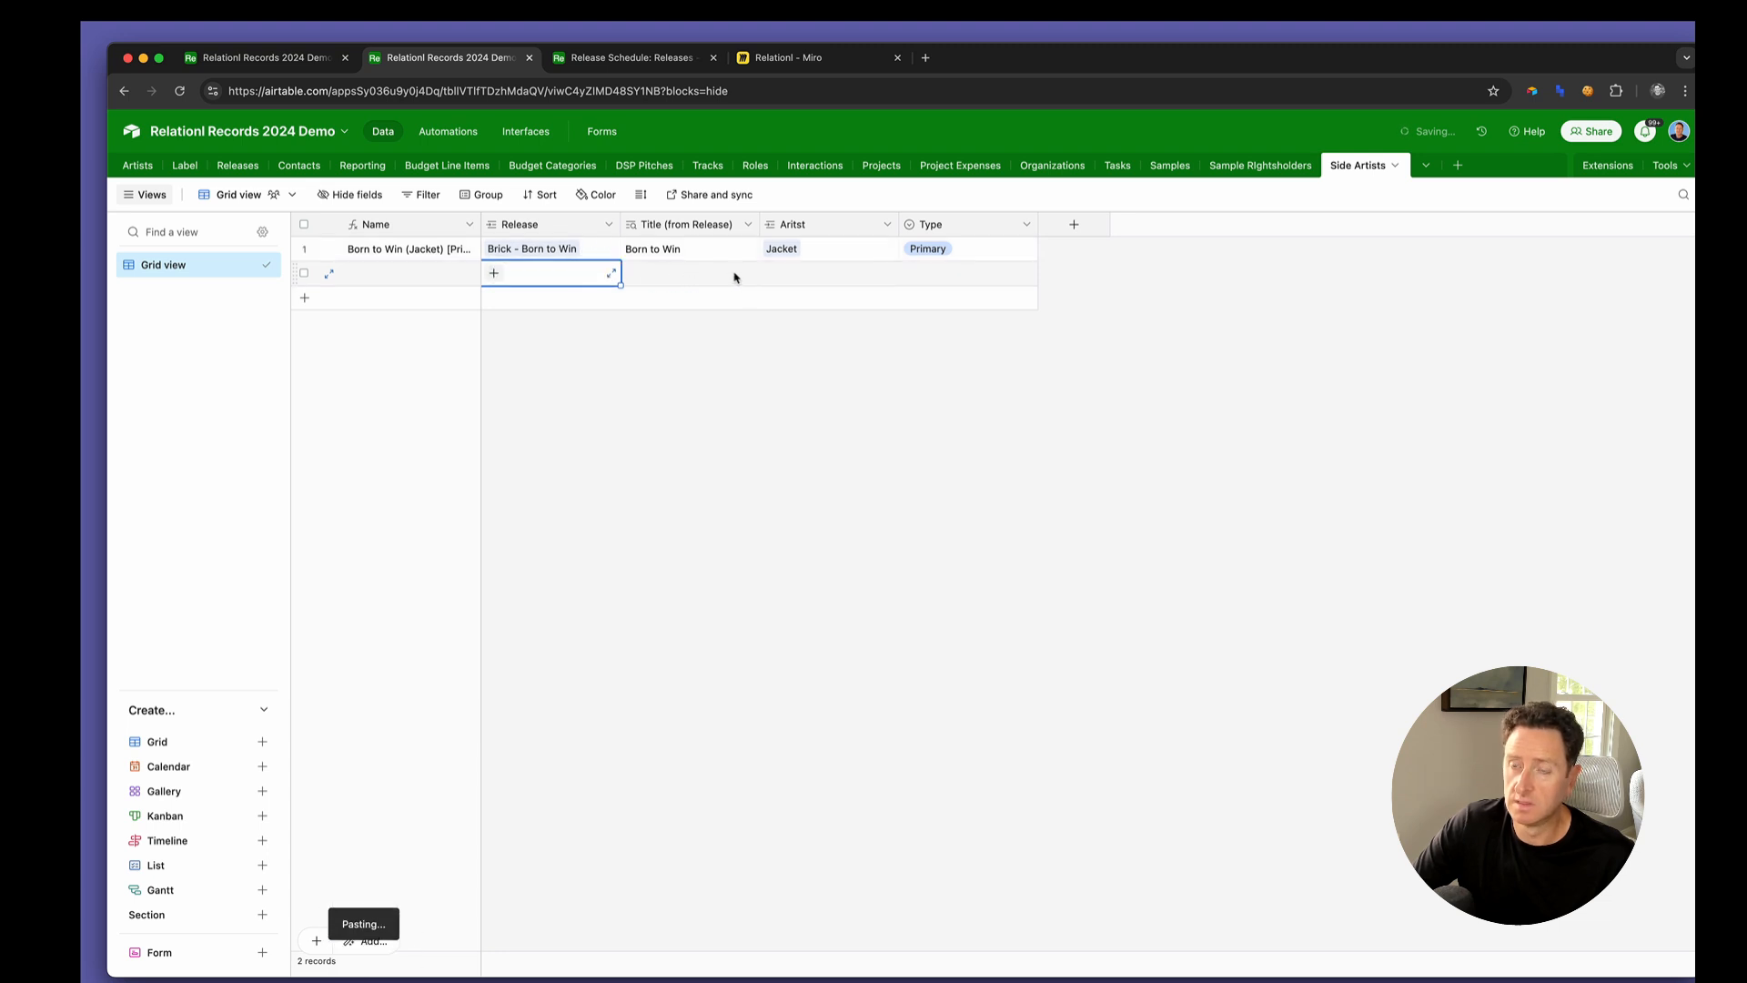
# Link the artist of the release 100 Bands to the second Side Artists record and set its Type to Featured
pyautogui.click(822, 276)
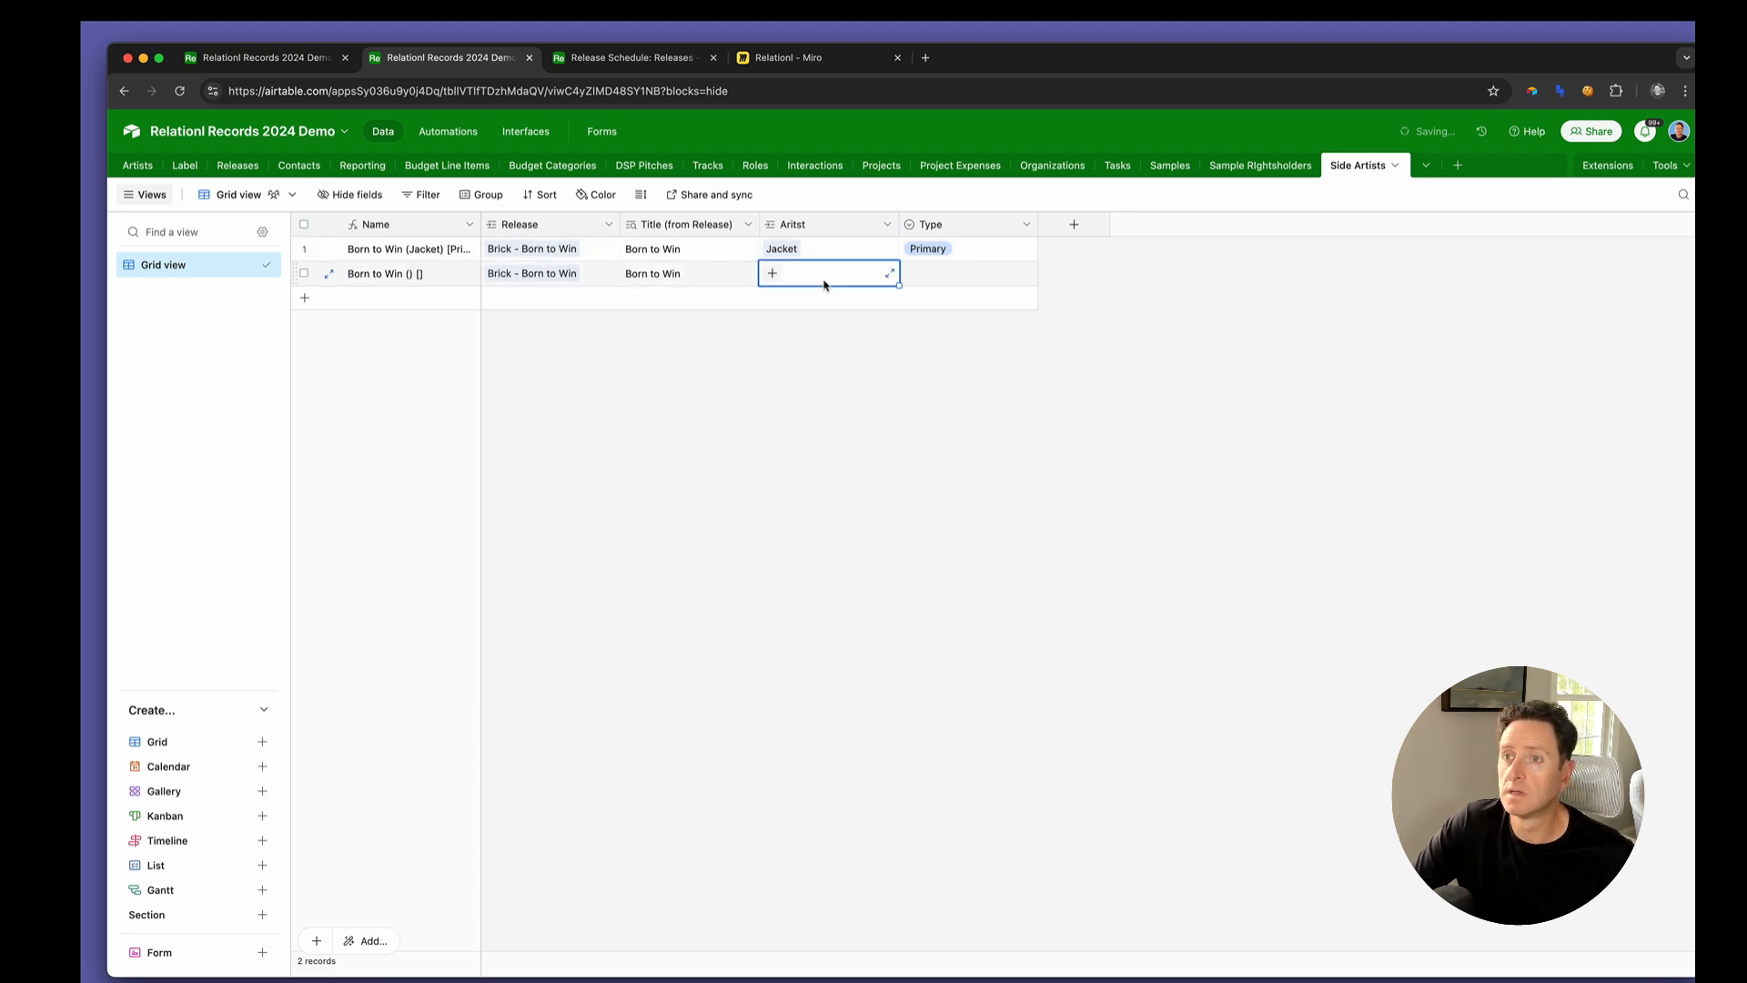
pyautogui.click(771, 273)
pyautogui.scroll(-2, 814, 455)
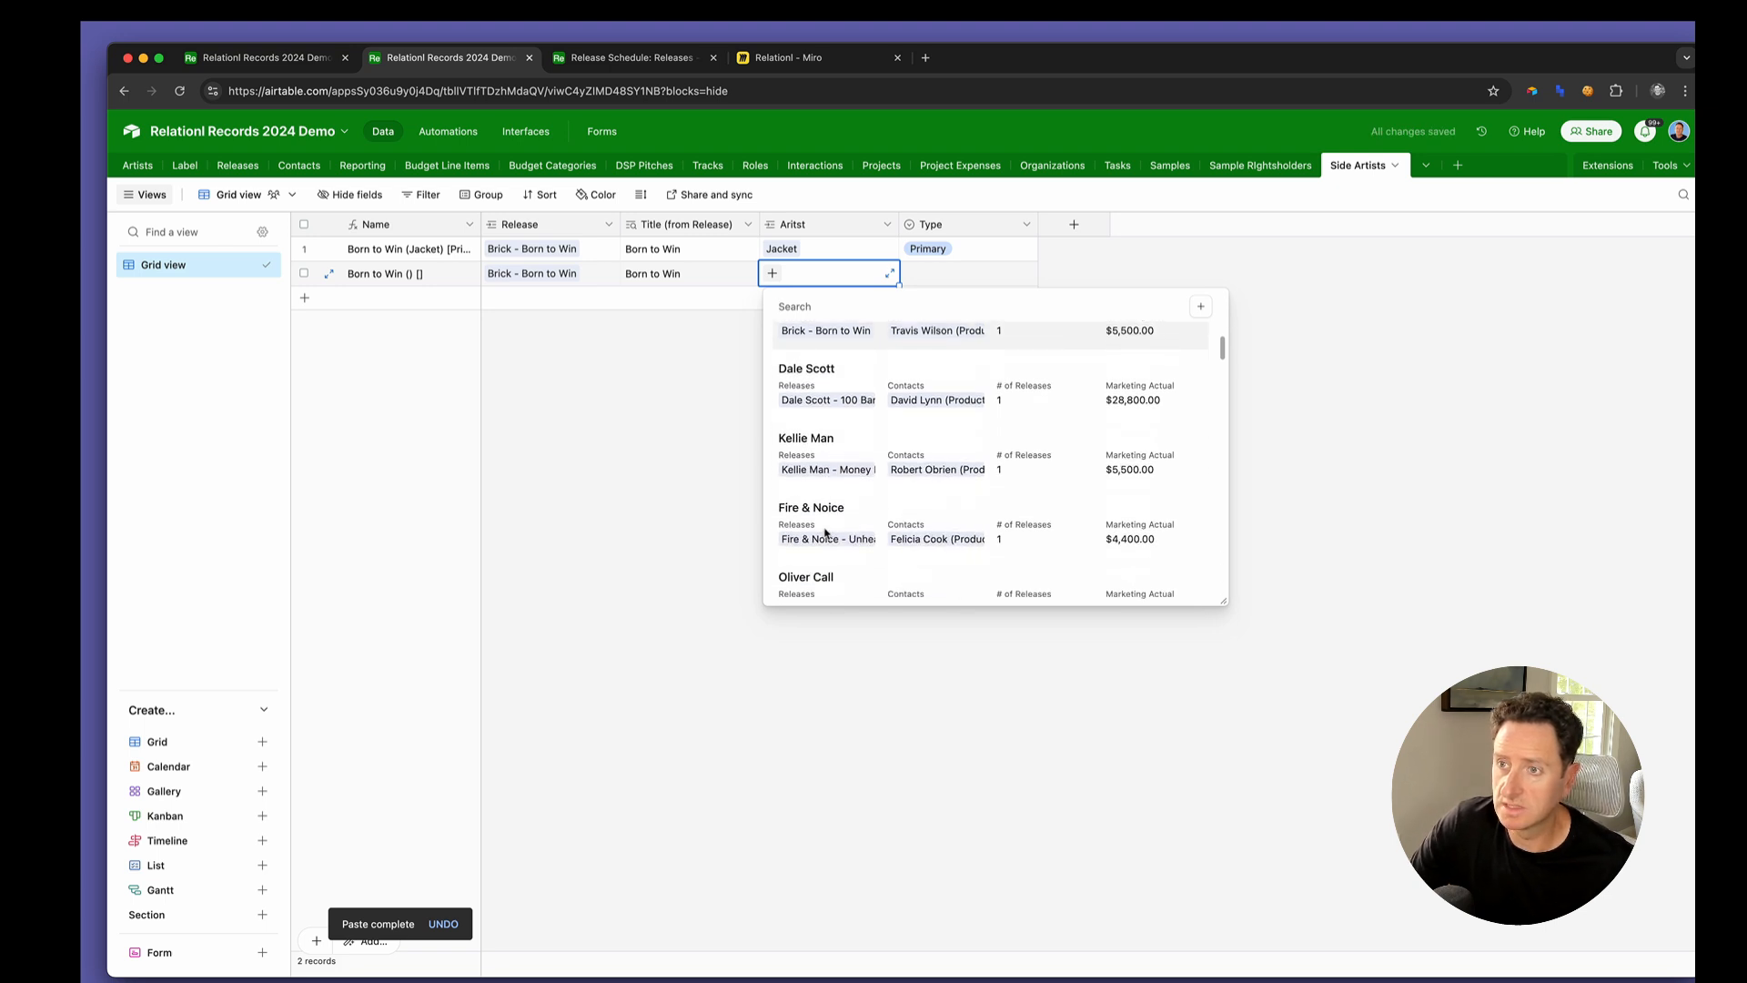
pyautogui.click(824, 400)
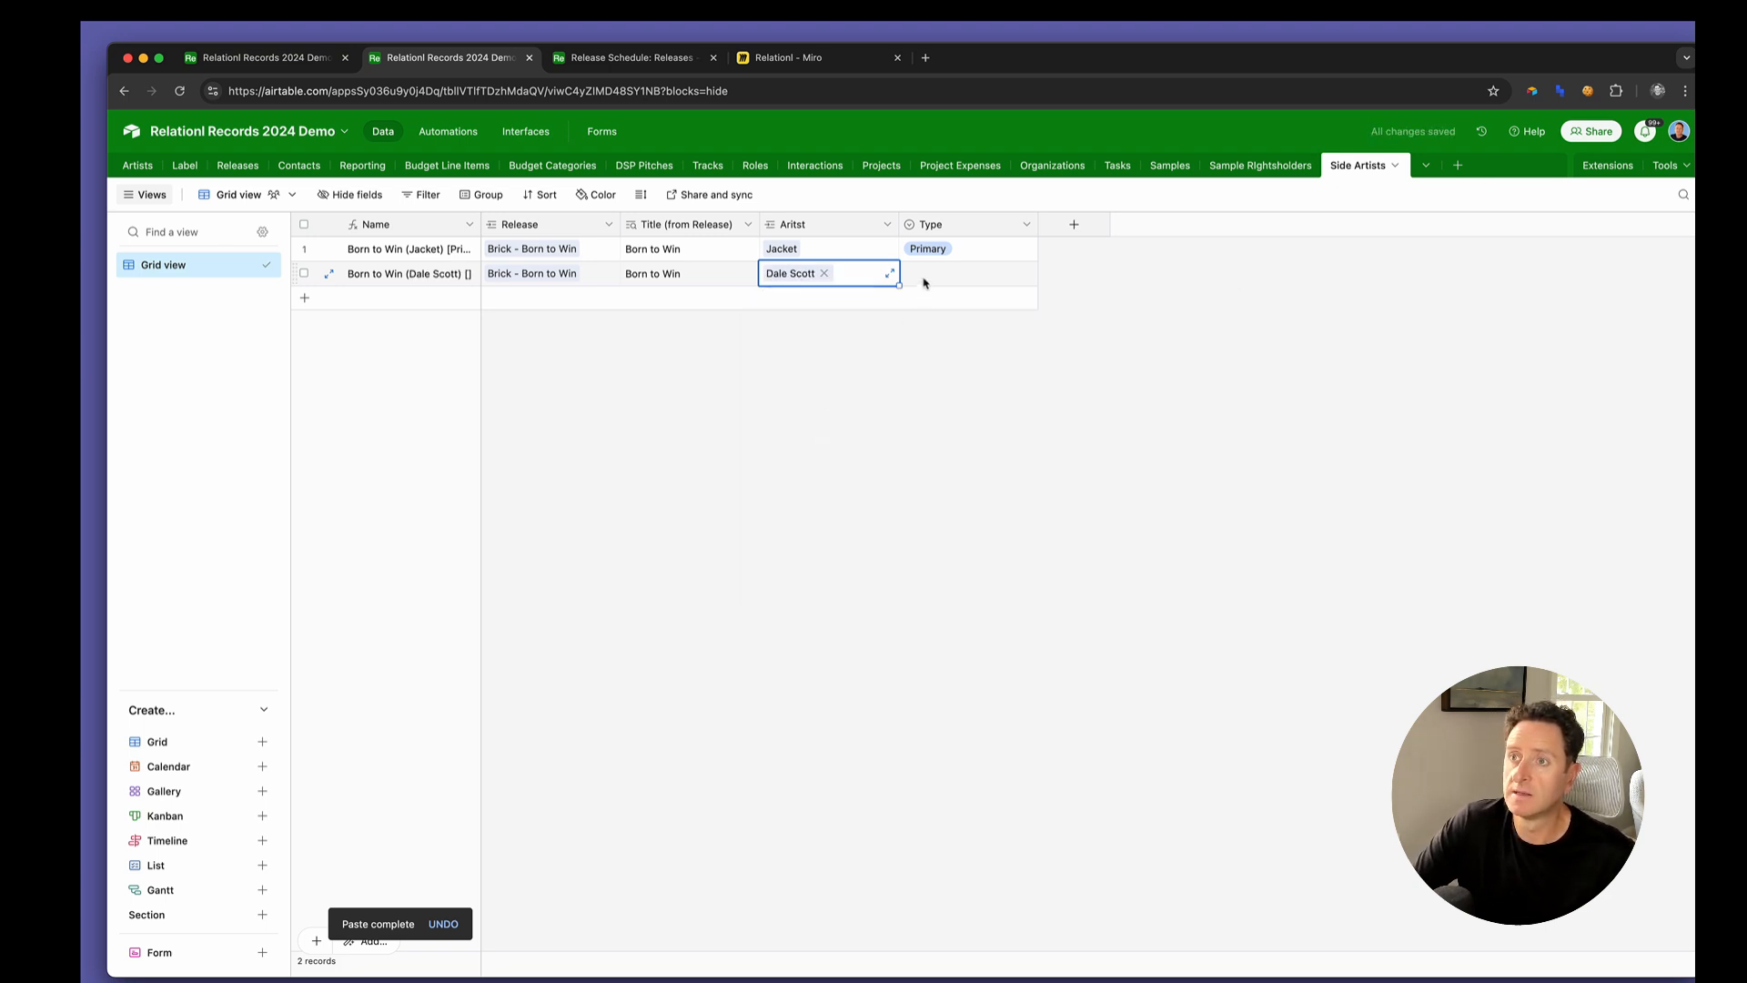
pyautogui.doubleClick(924, 278)
pyautogui.click(940, 379)
pyautogui.click(686, 324)
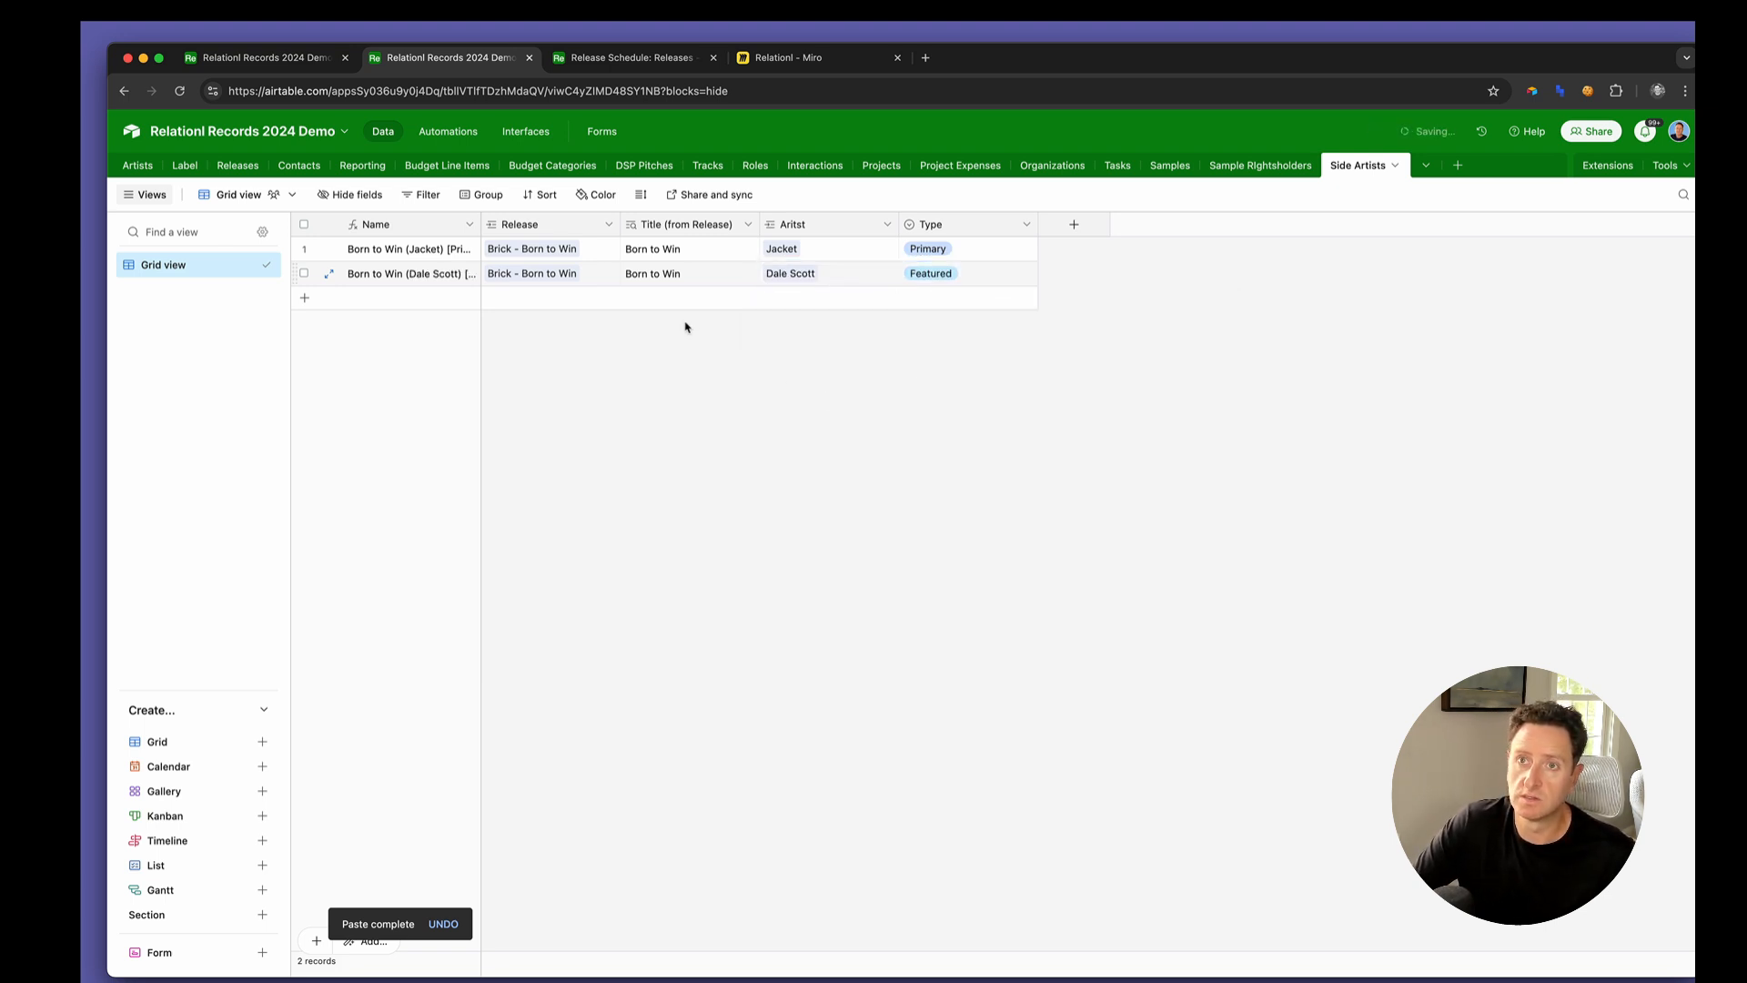
# Add a new field named Primary Artists to the Releases table and make it a Rollup
pyautogui.click(308, 62)
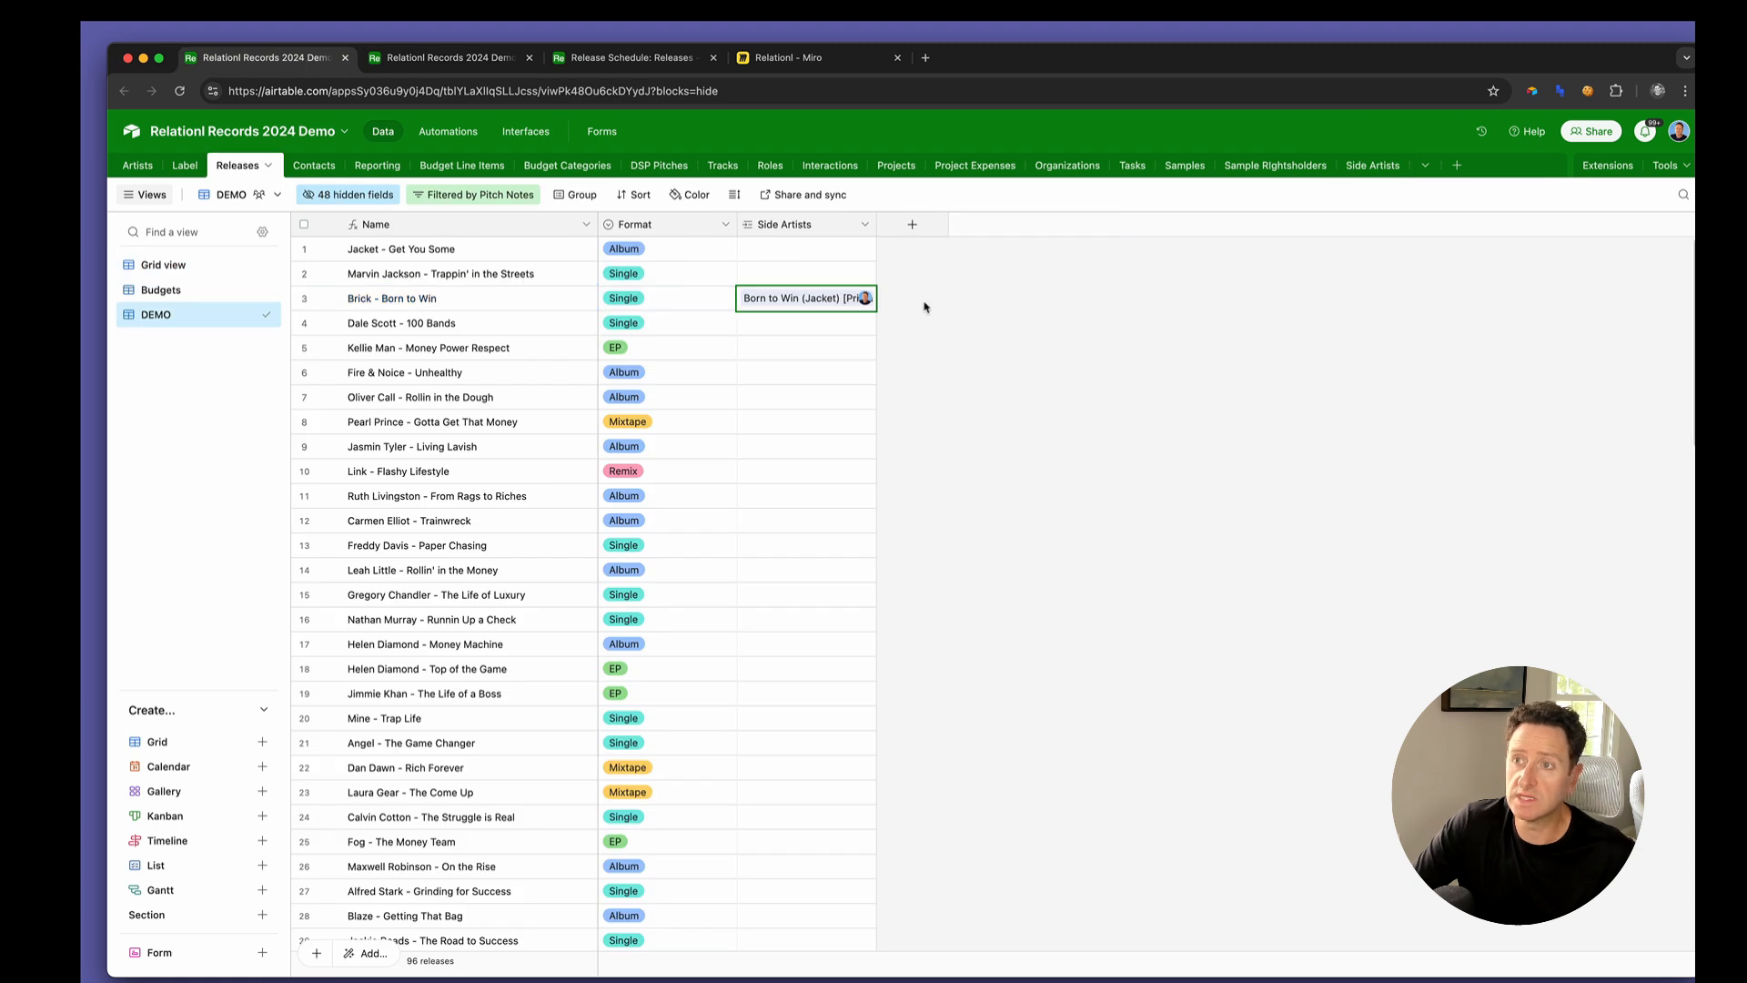
pyautogui.click(923, 224)
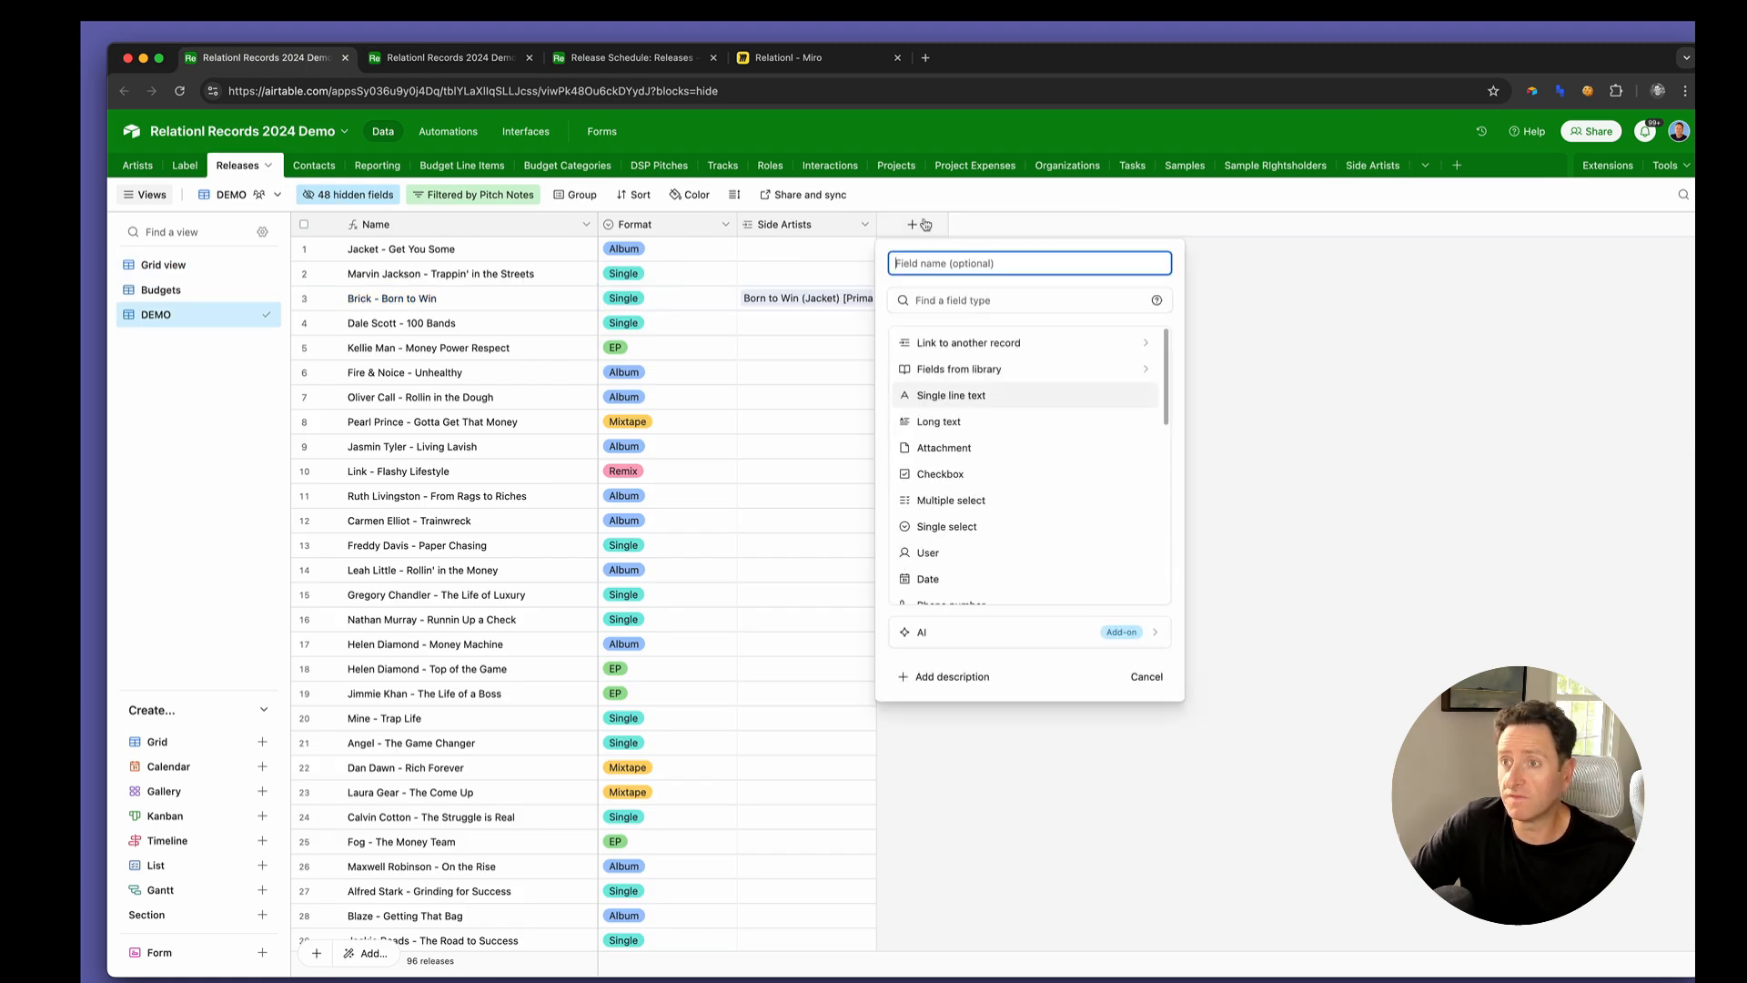
pyautogui.write('Priamr')
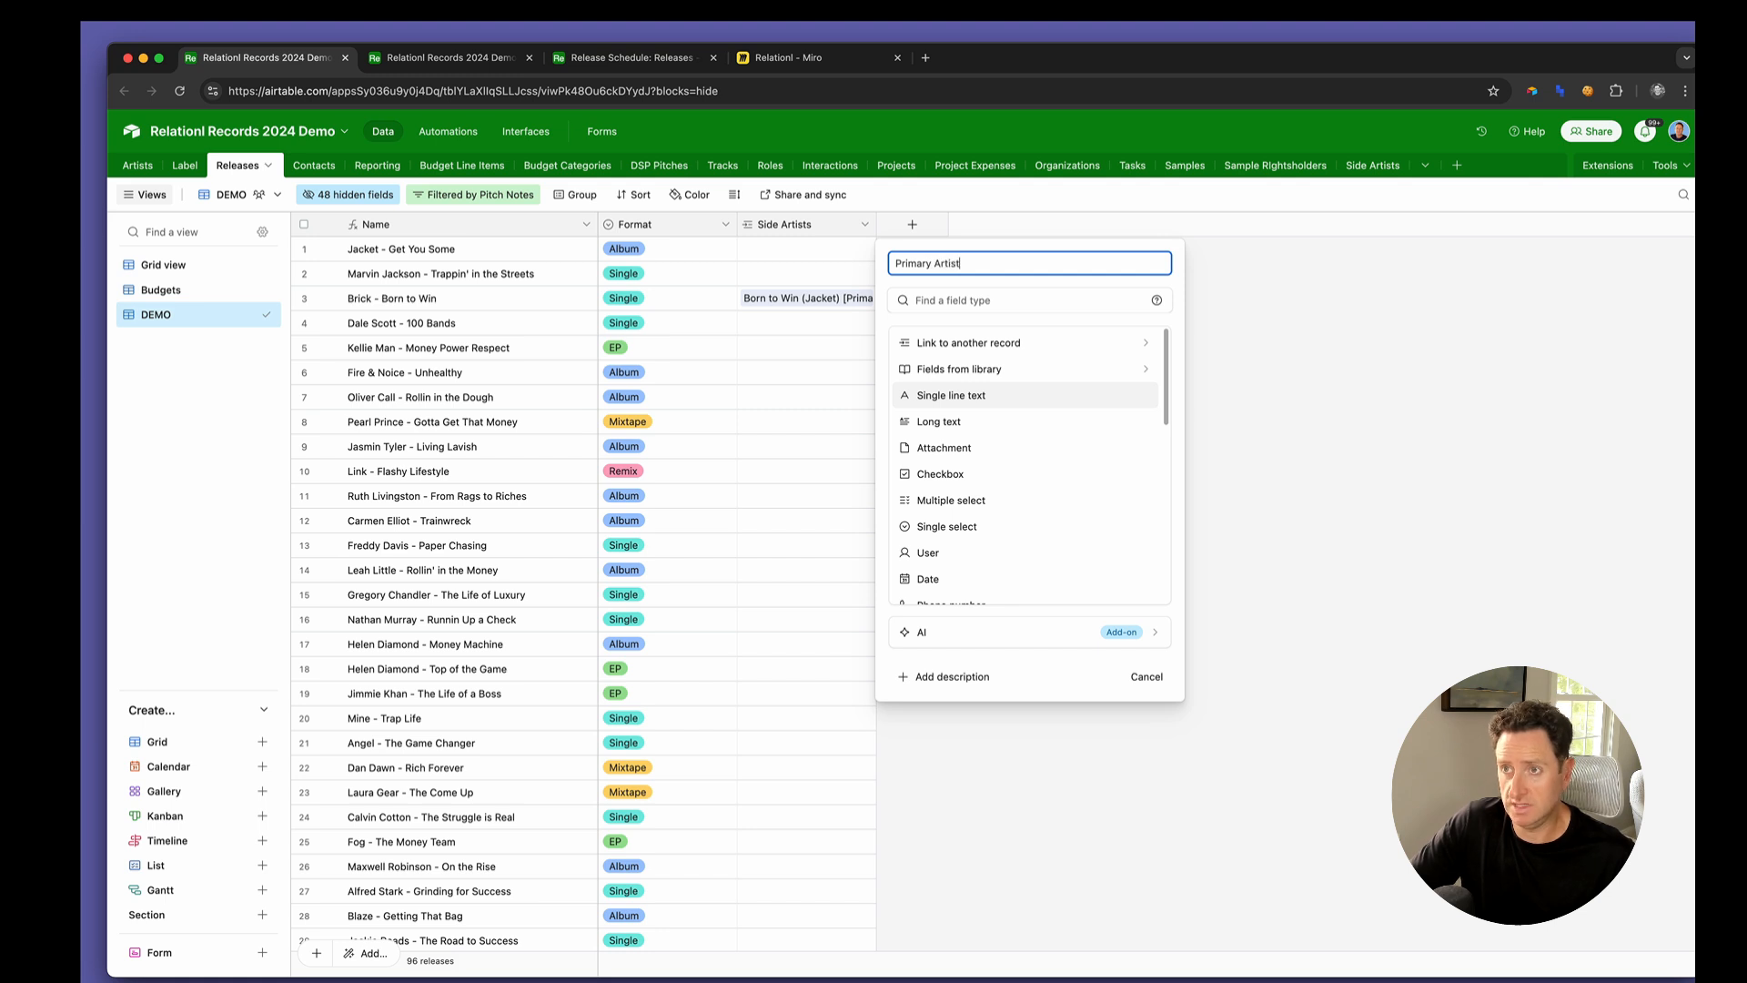
pyautogui.write('y Artists')
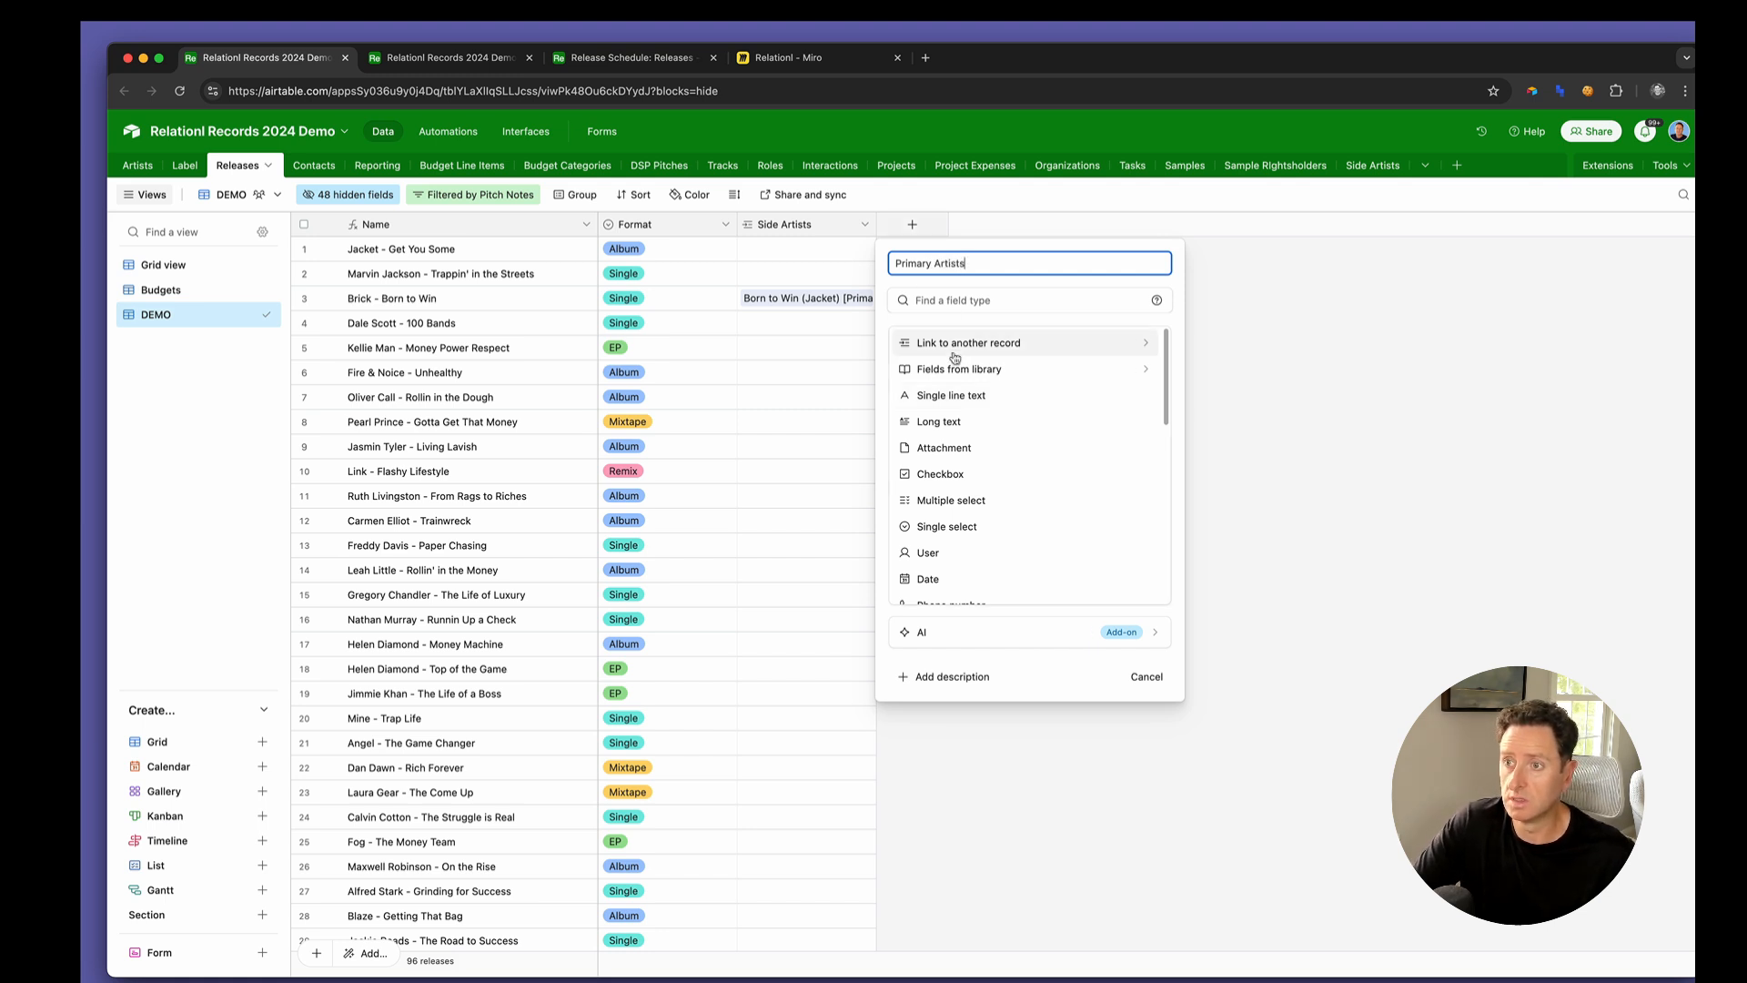
pyautogui.scroll(-3, 956, 496)
pyautogui.click(951, 500)
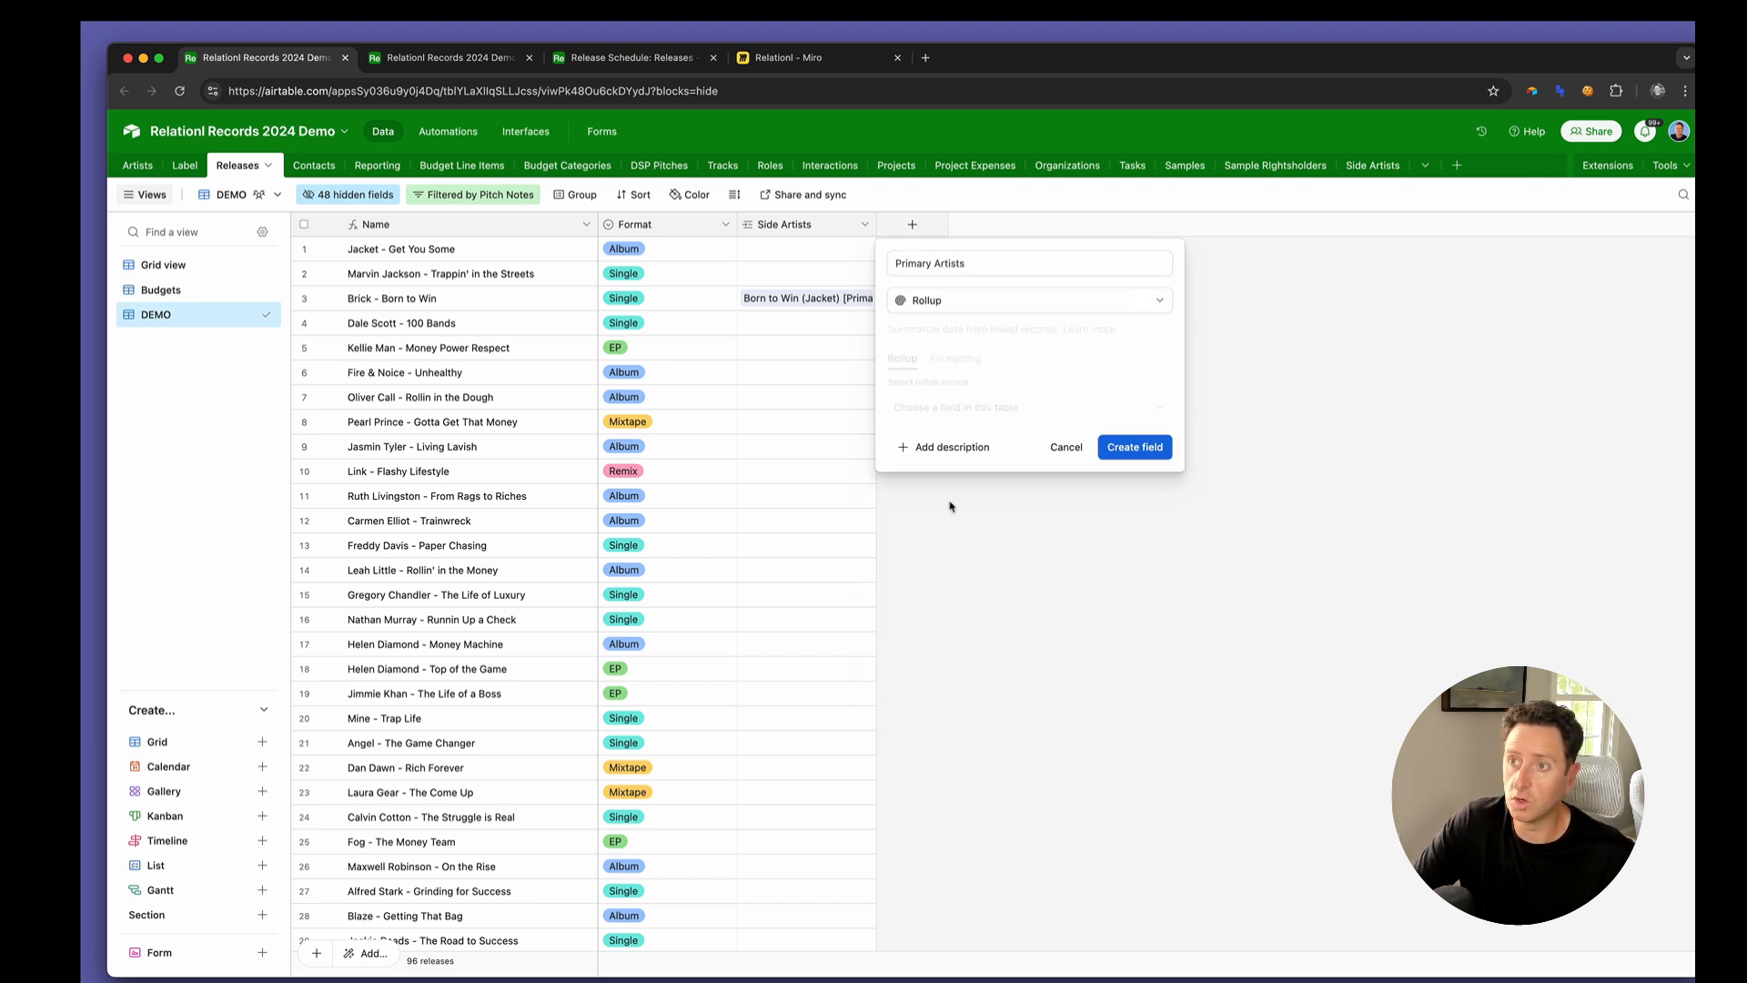
# Use Side Artists as the rollup source and Aritst as the field to roll up
pyautogui.click(946, 410)
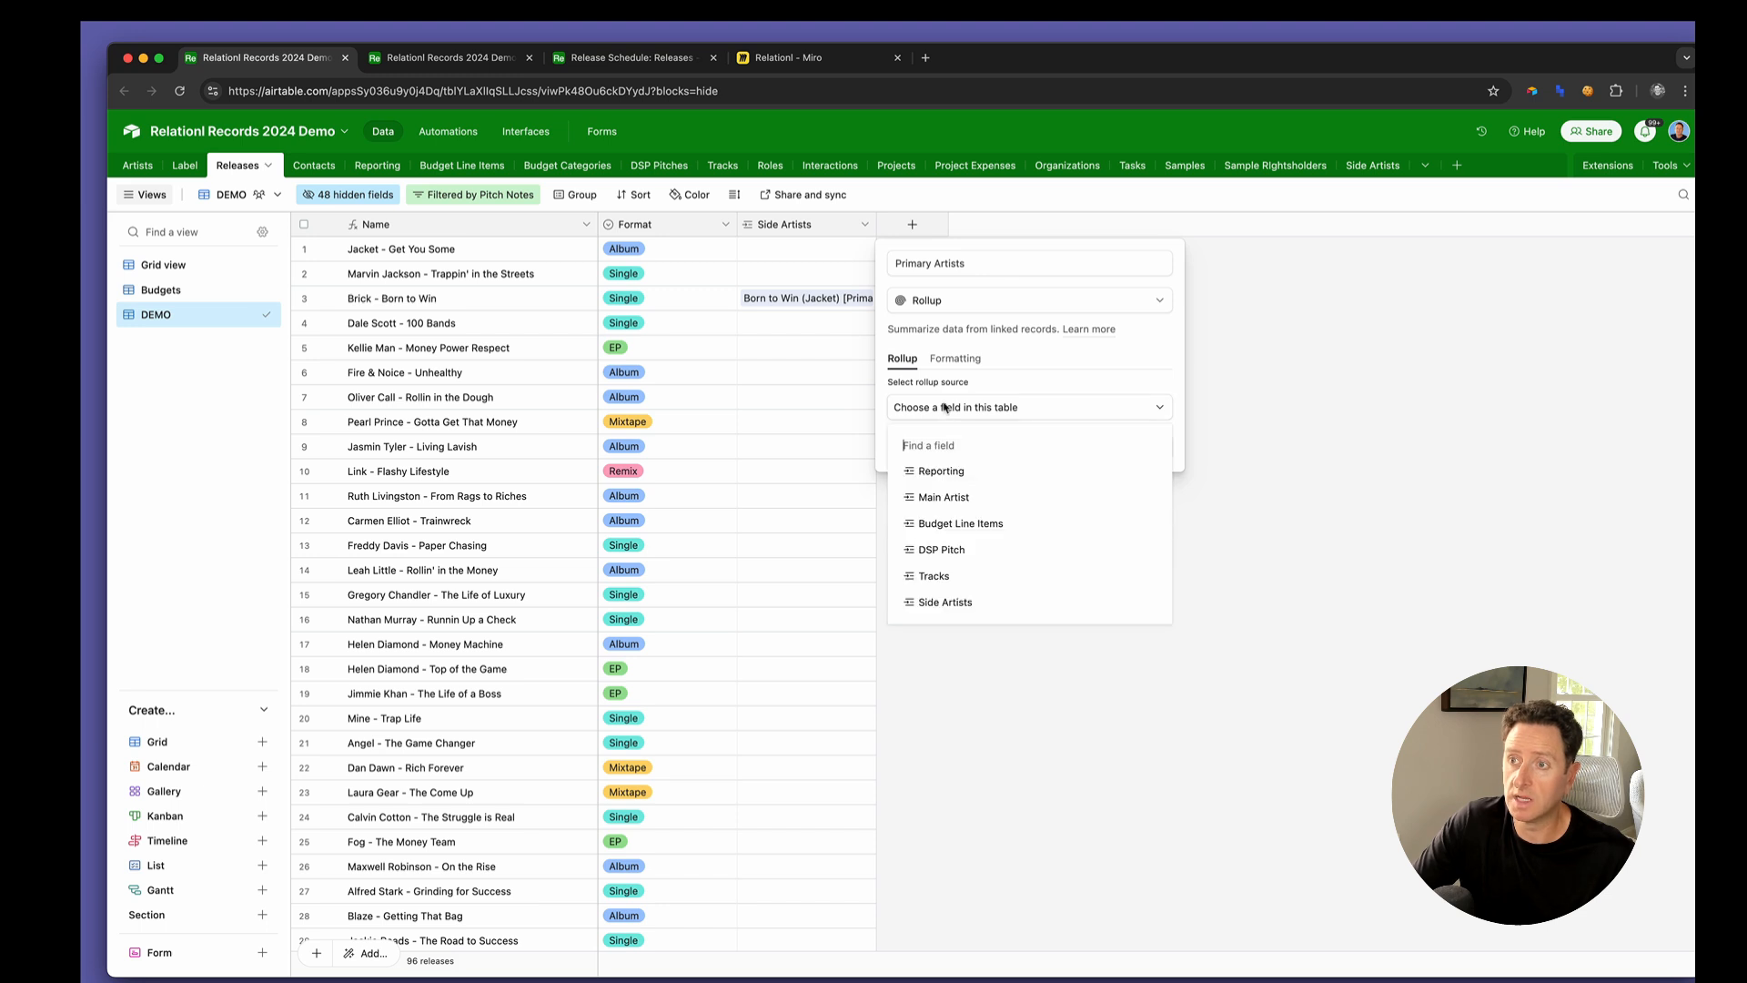
pyautogui.click(947, 607)
pyautogui.click(937, 459)
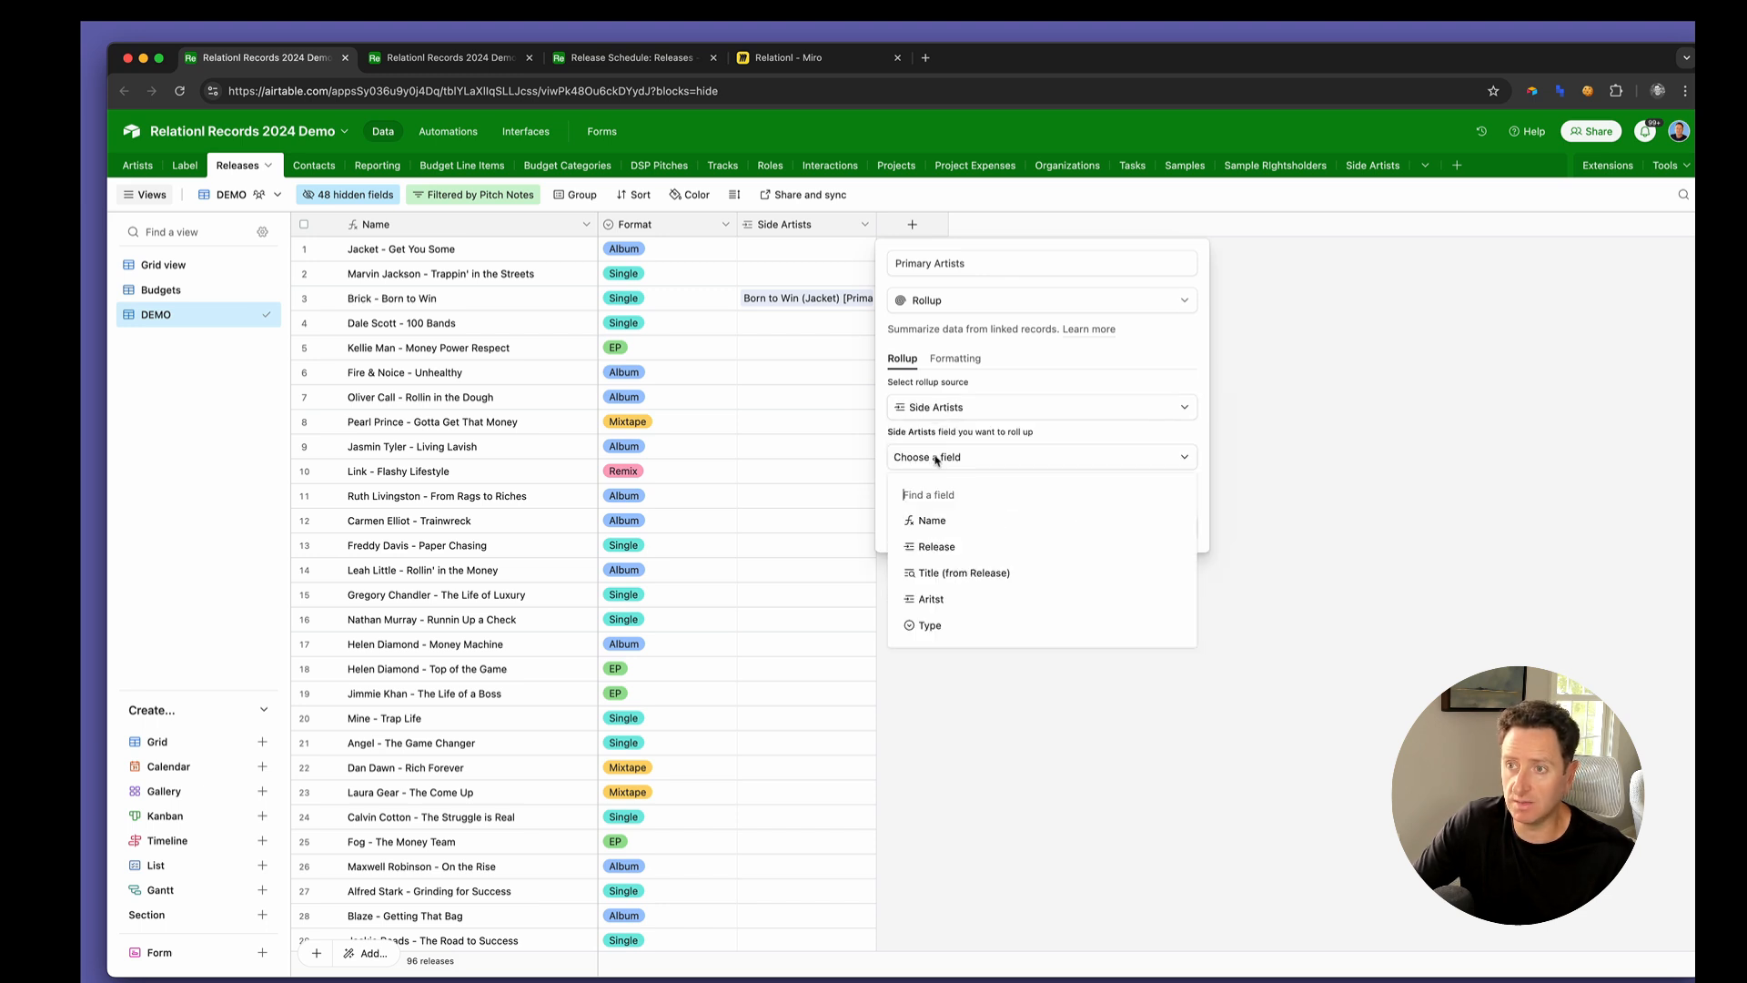
pyautogui.click(937, 598)
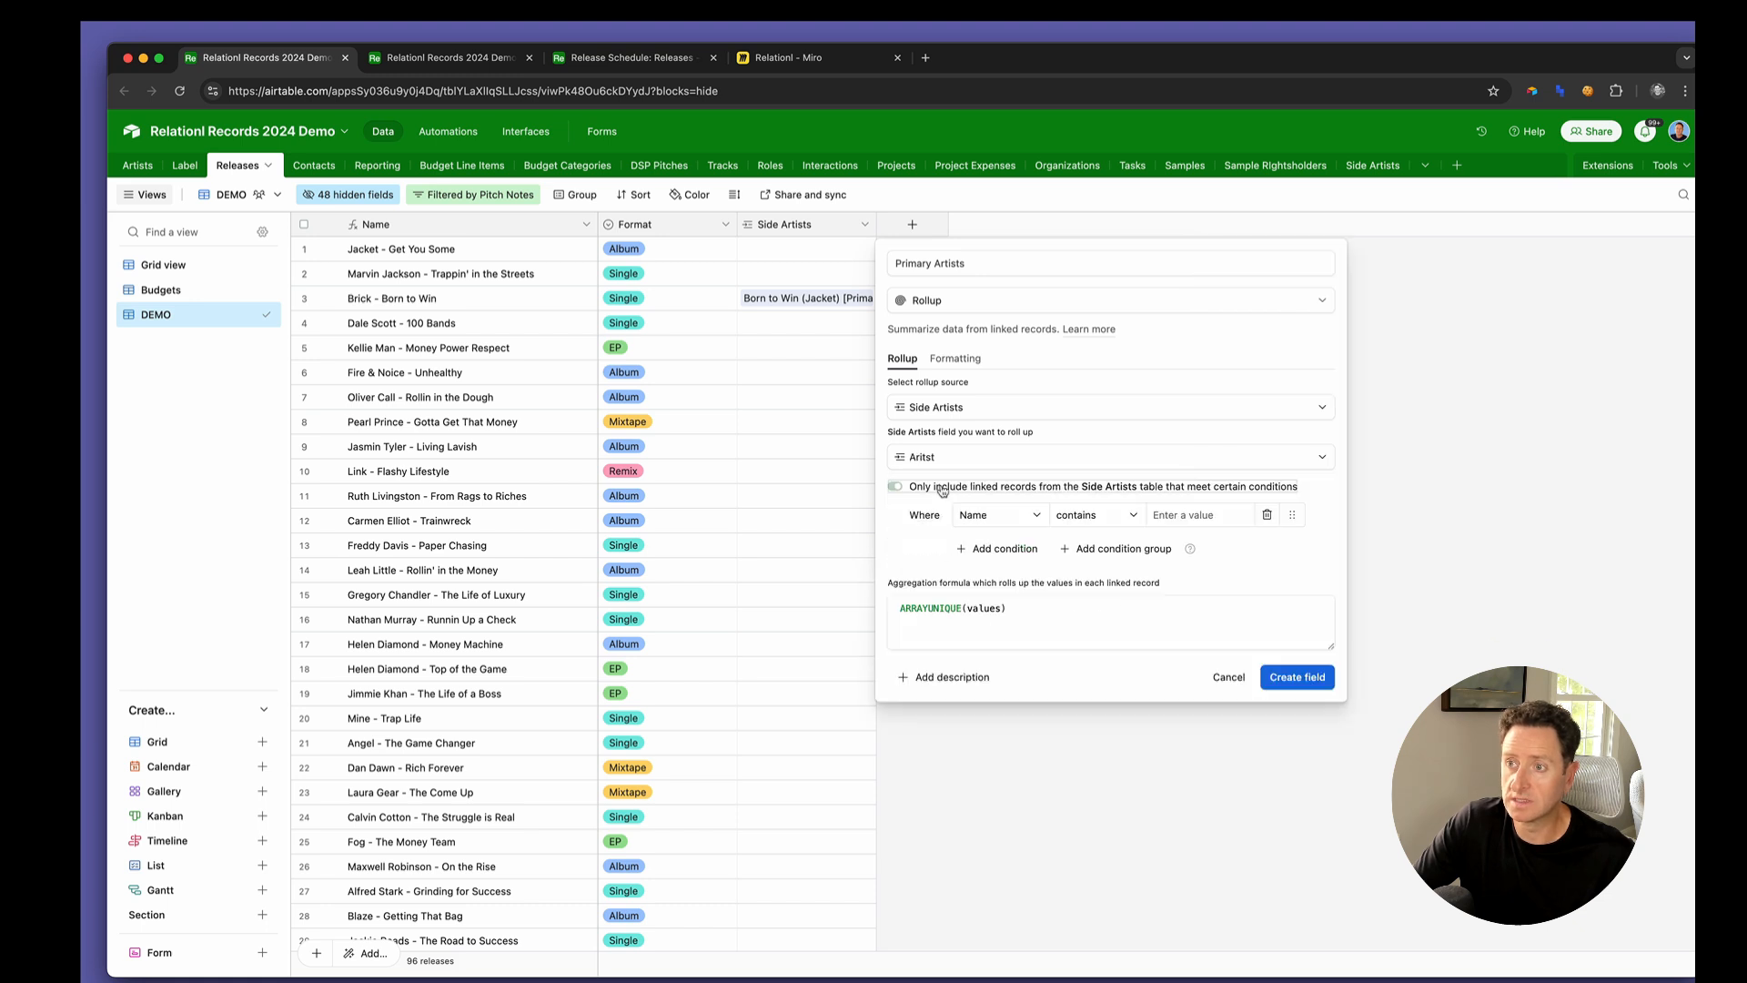
# Limit the rollup to linked Side Artists records where Type is Primary
pyautogui.click(996, 517)
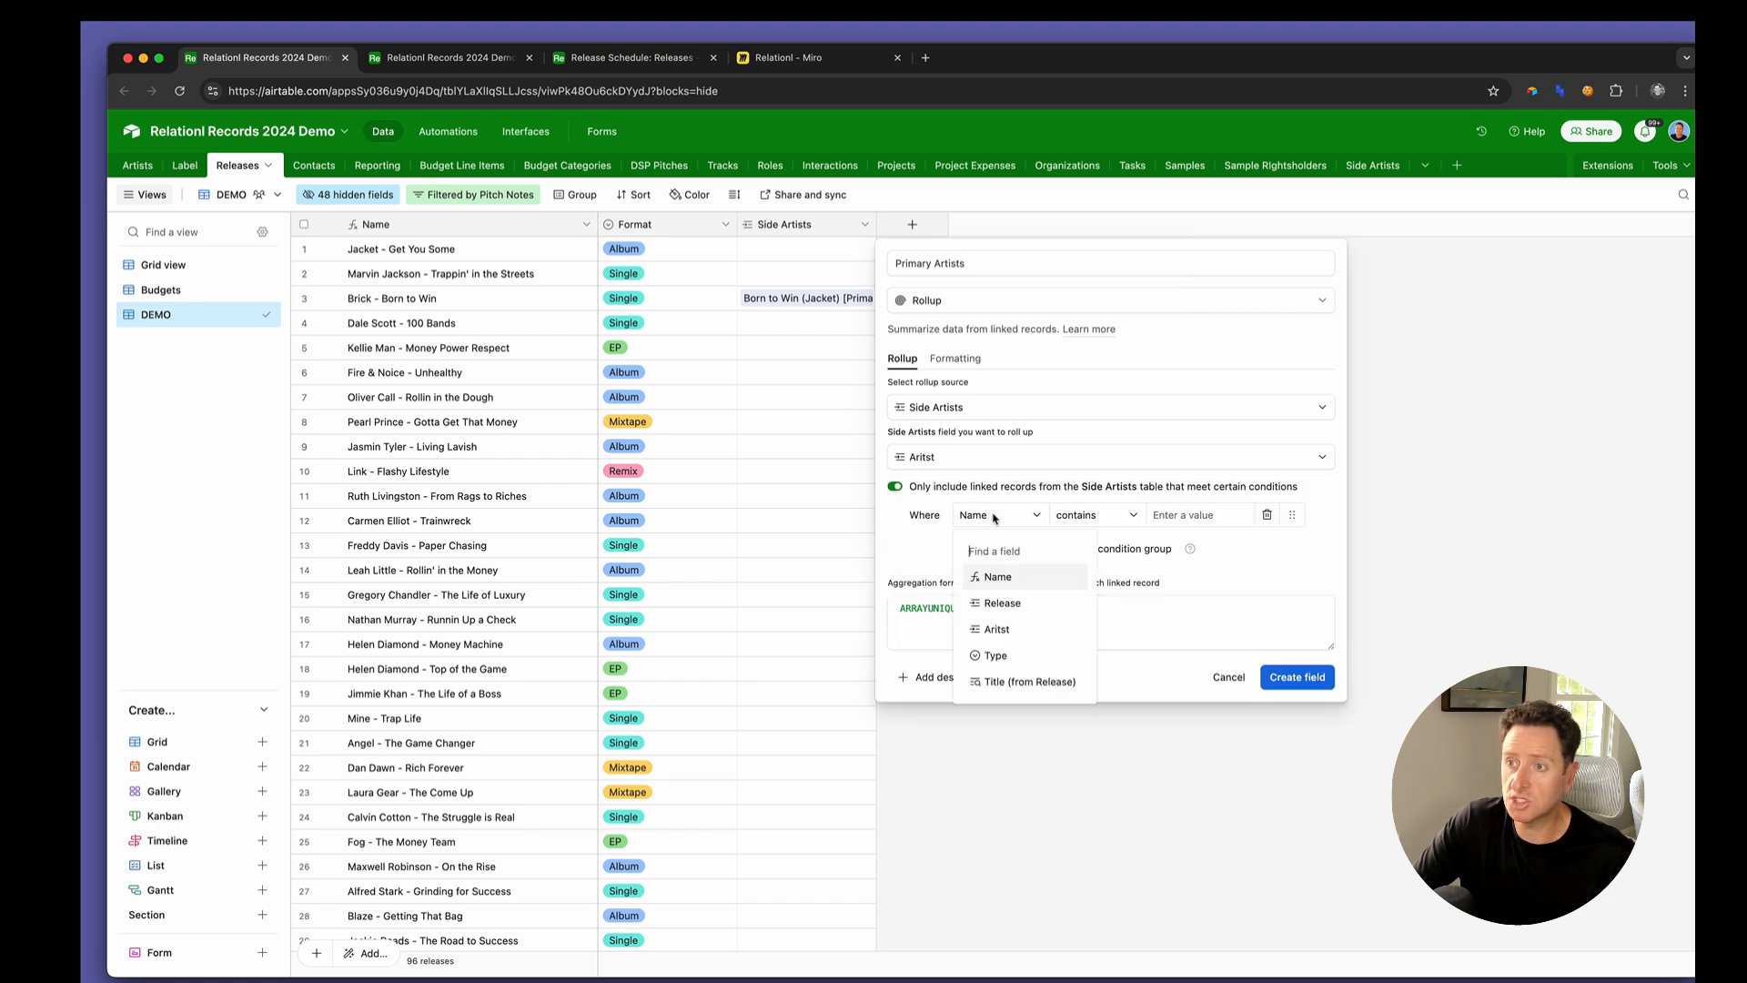
pyautogui.click(1019, 656)
pyautogui.click(1183, 515)
pyautogui.click(1181, 579)
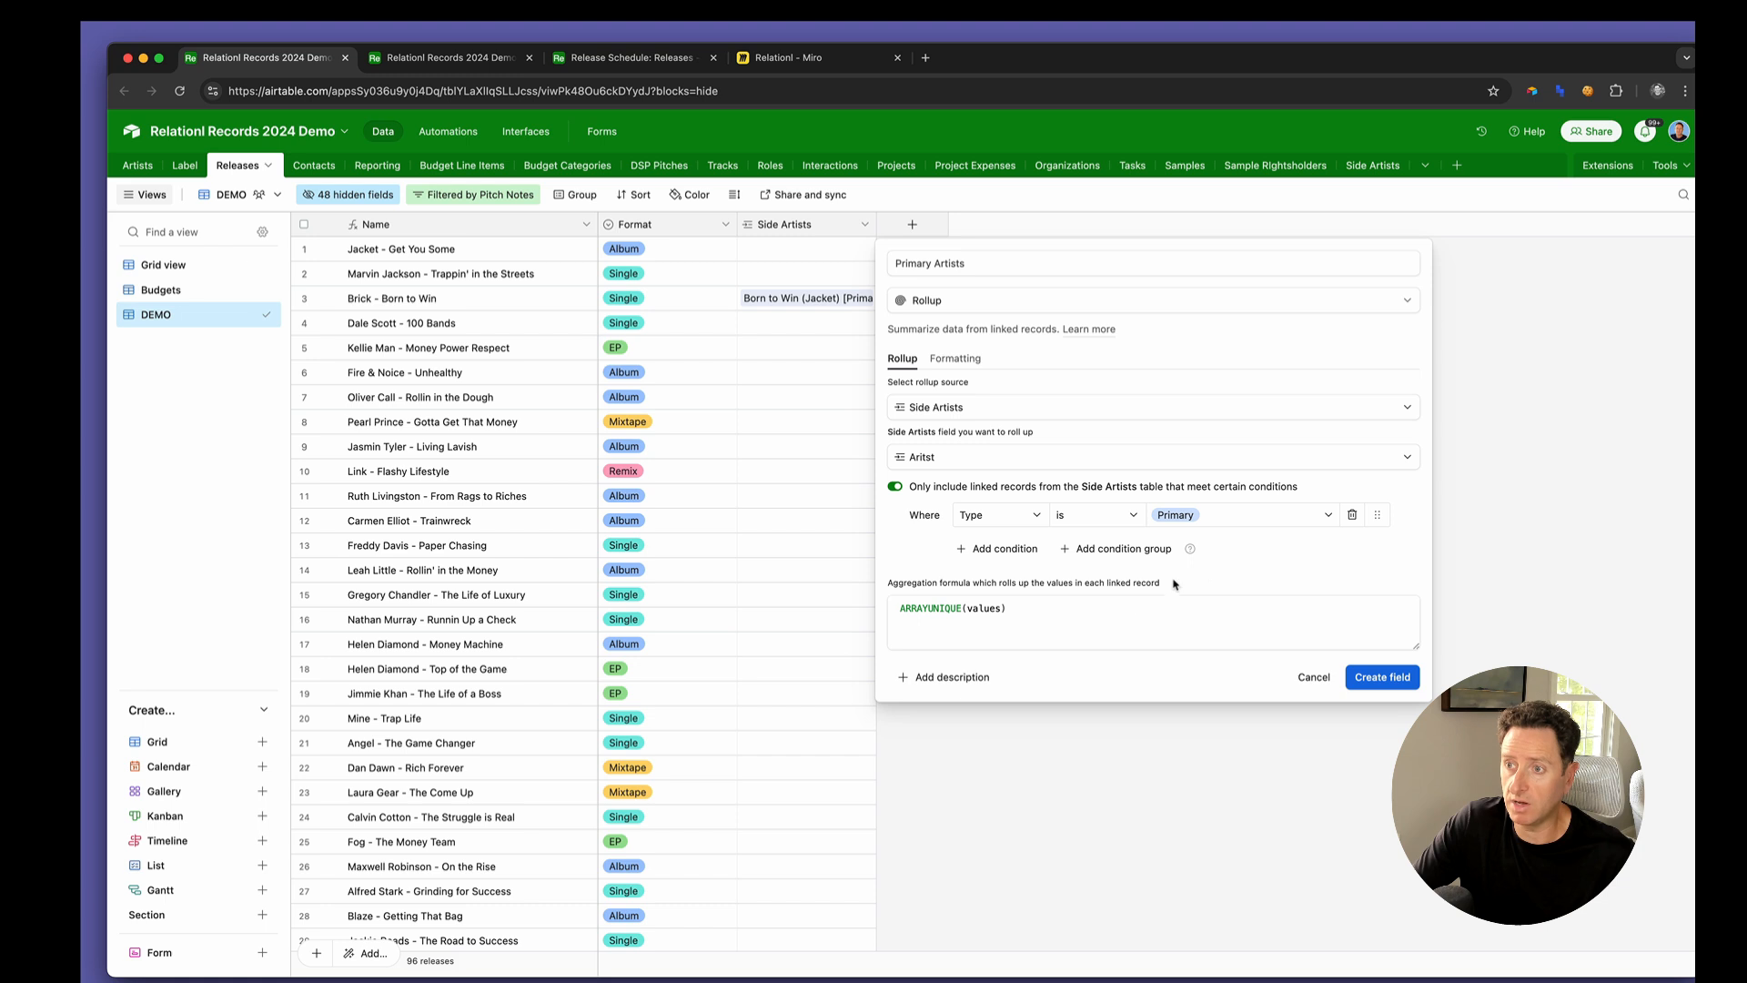
# Set the aggregation formula to ARRAYJOIN(values, " & ") and create the Primary Artists field
pyautogui.click(1126, 614)
pyautogui.press('super+a')
pyautogui.write('ARRAYJOIN(values, ";")')
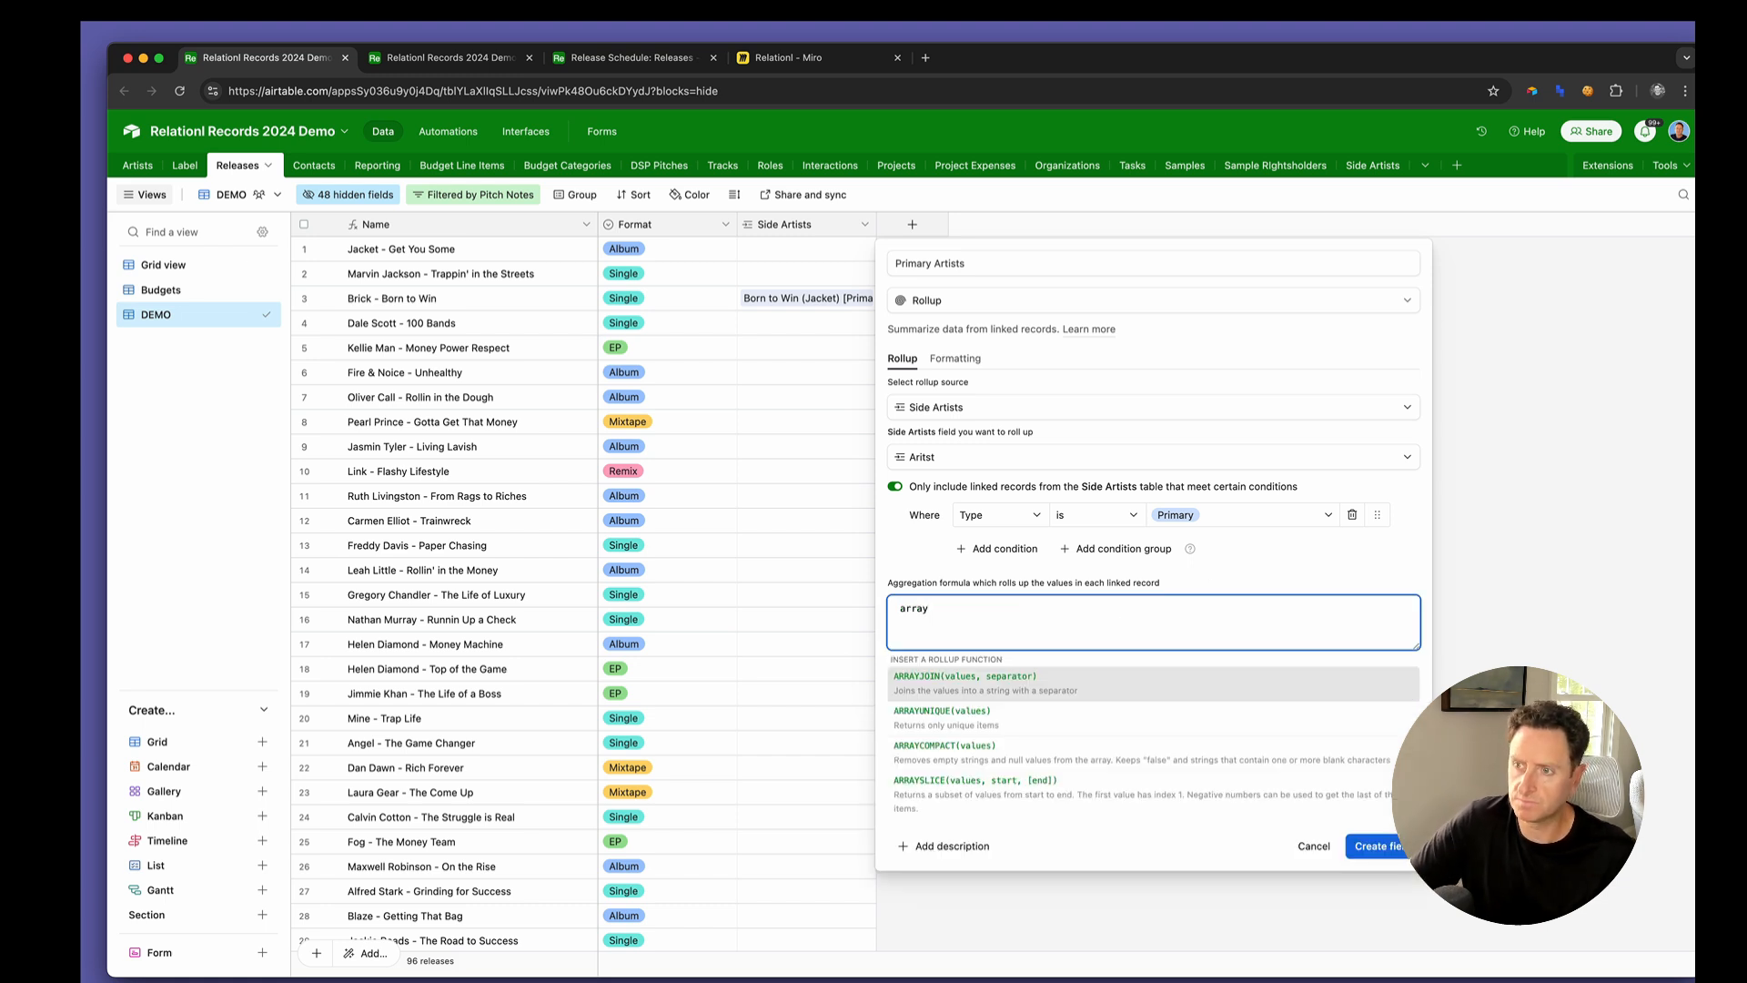
pyautogui.press('BackSpace')
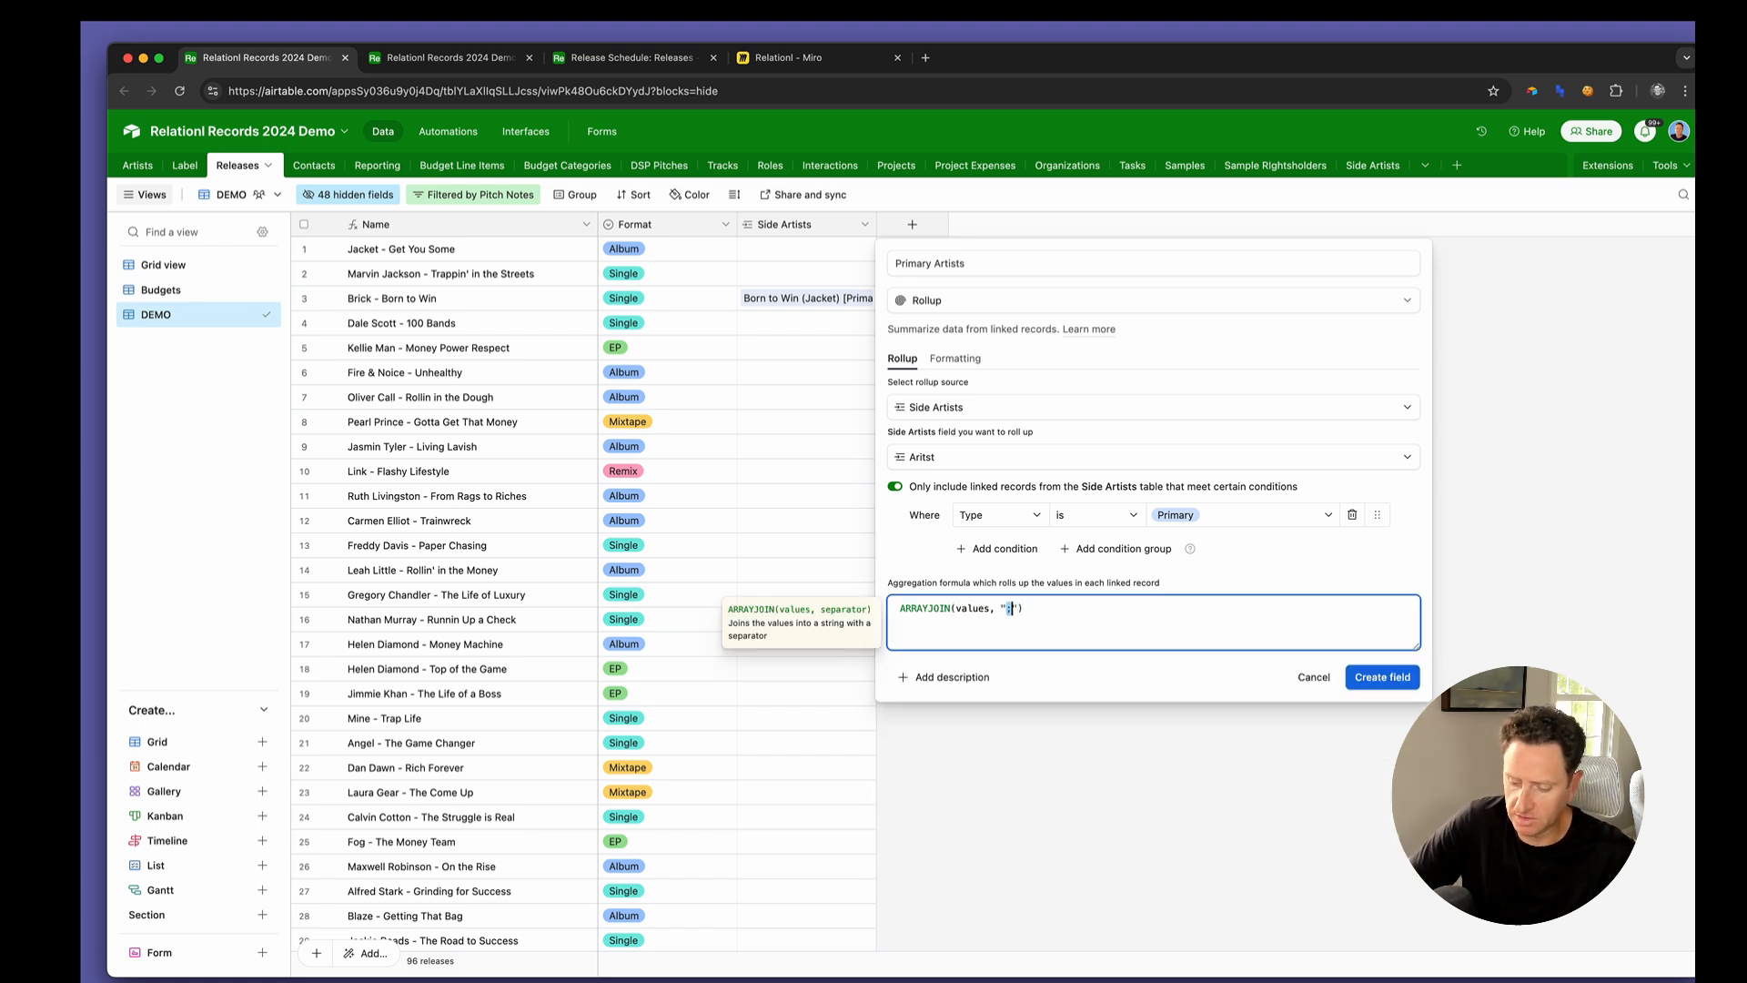
pyautogui.write('&')
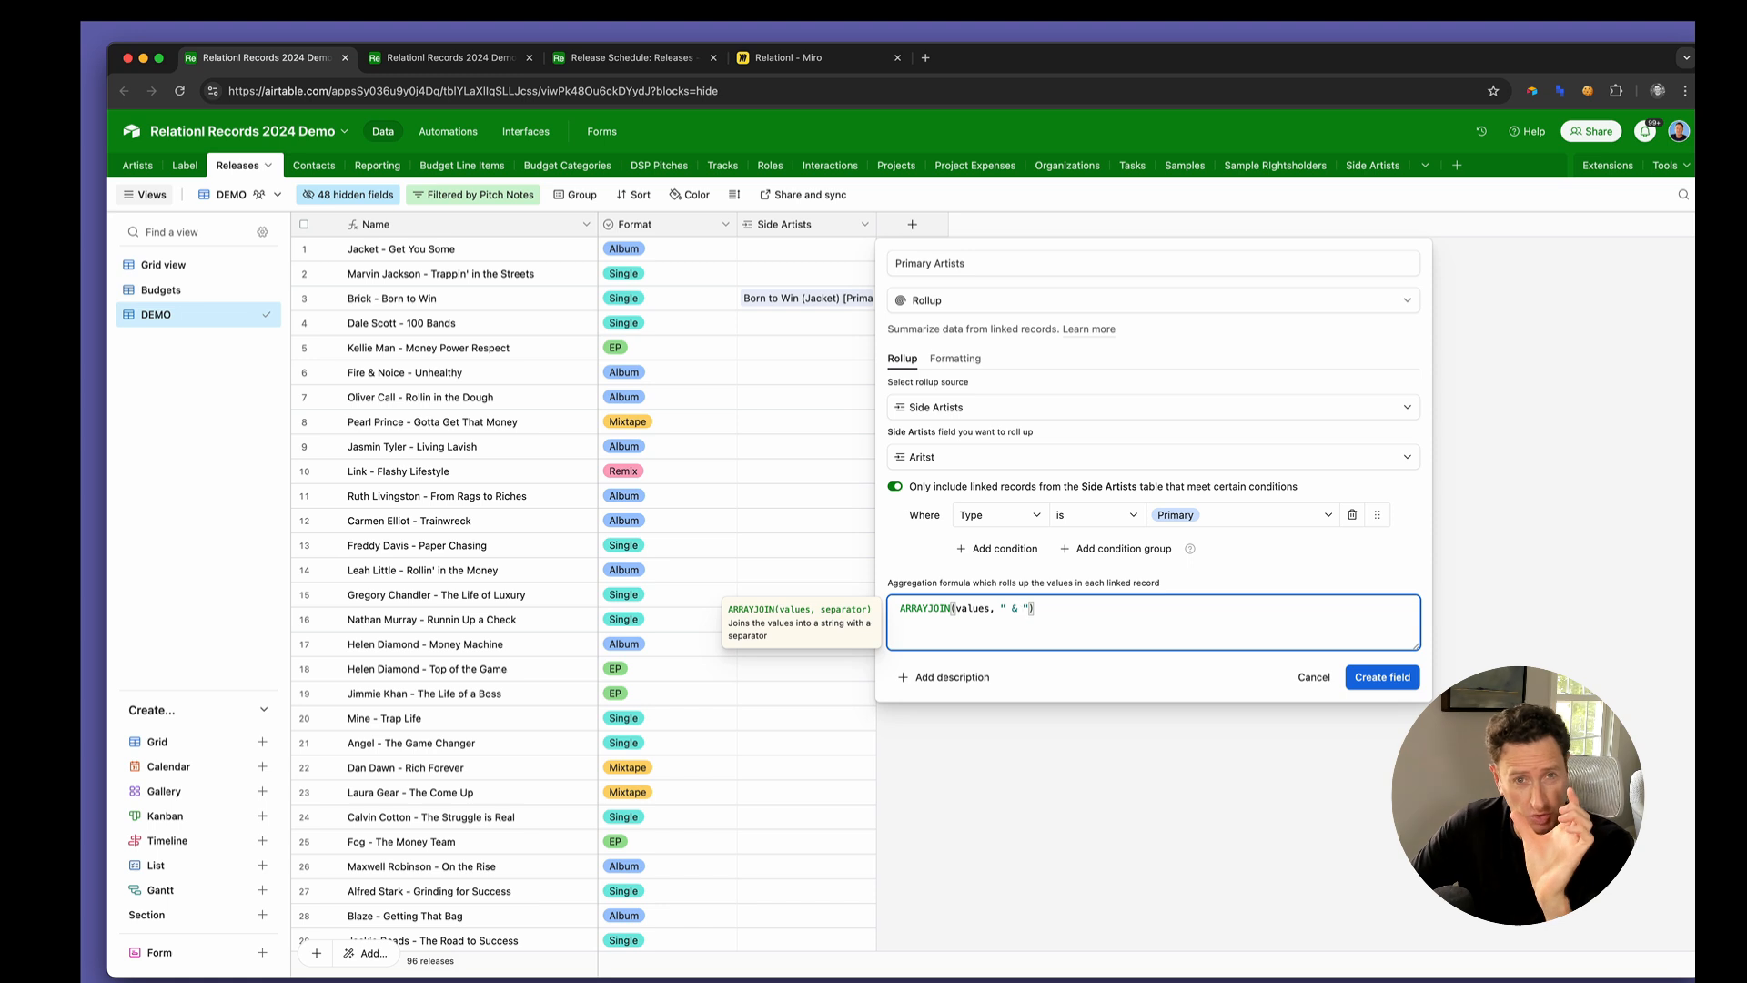
pyautogui.click(1376, 678)
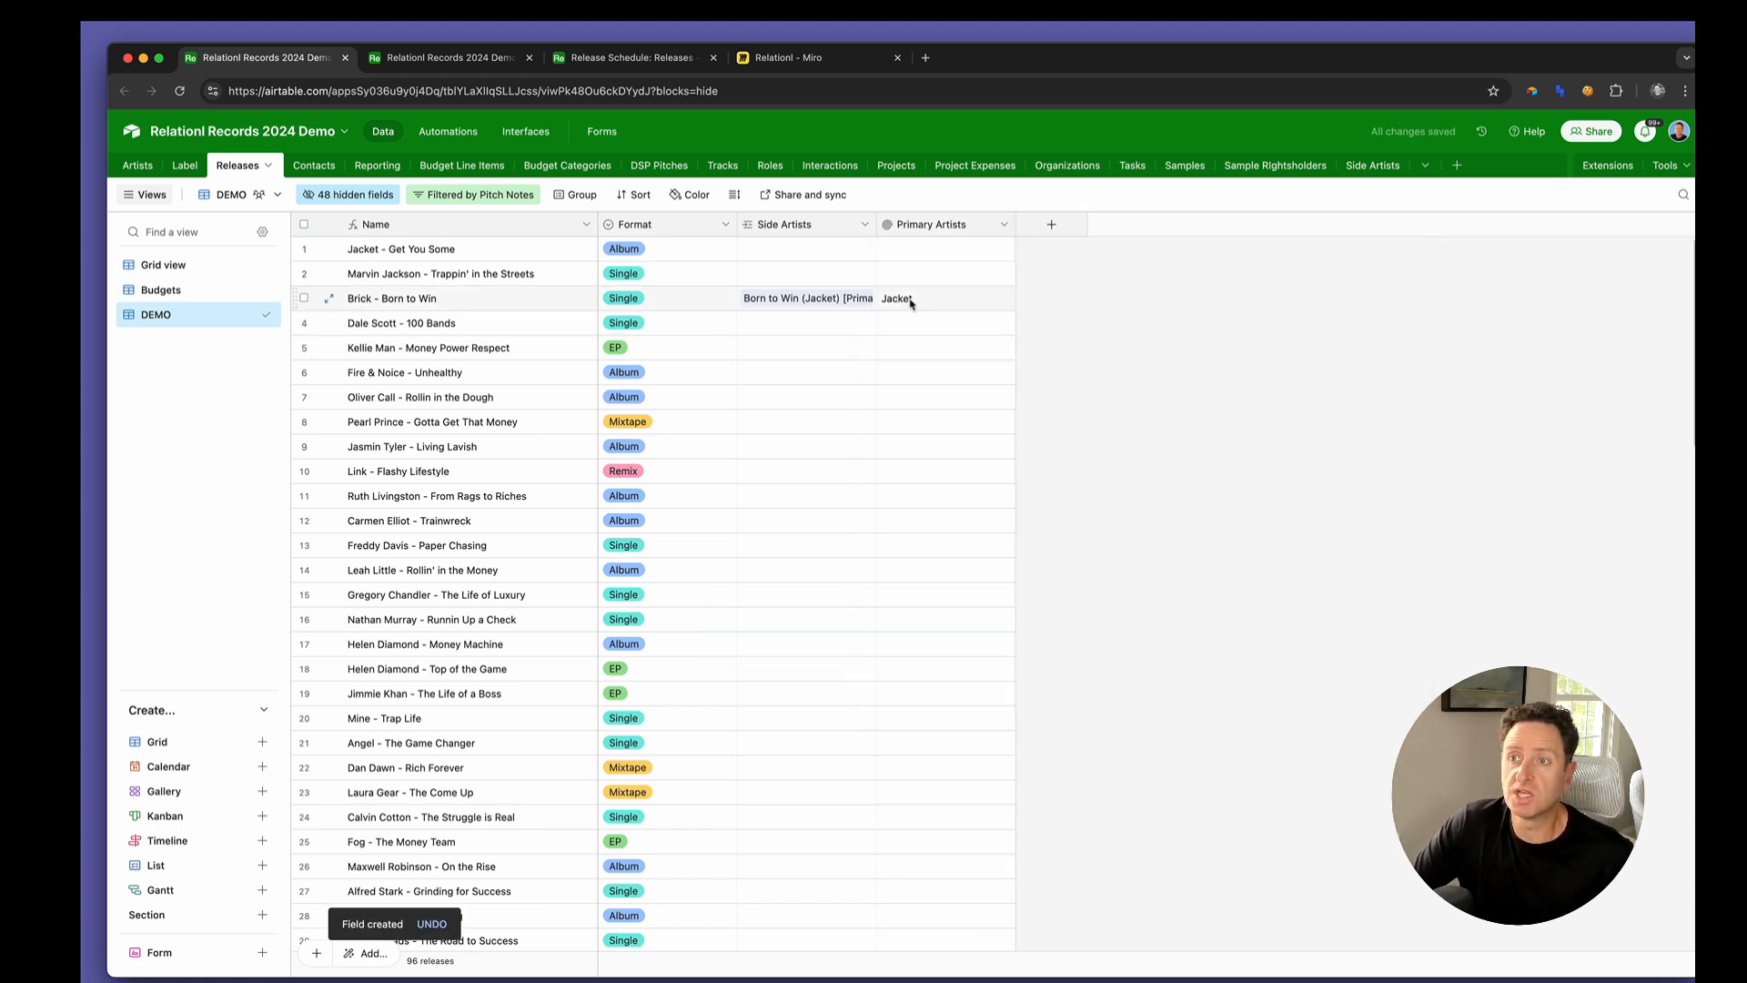
pyautogui.click(939, 304)
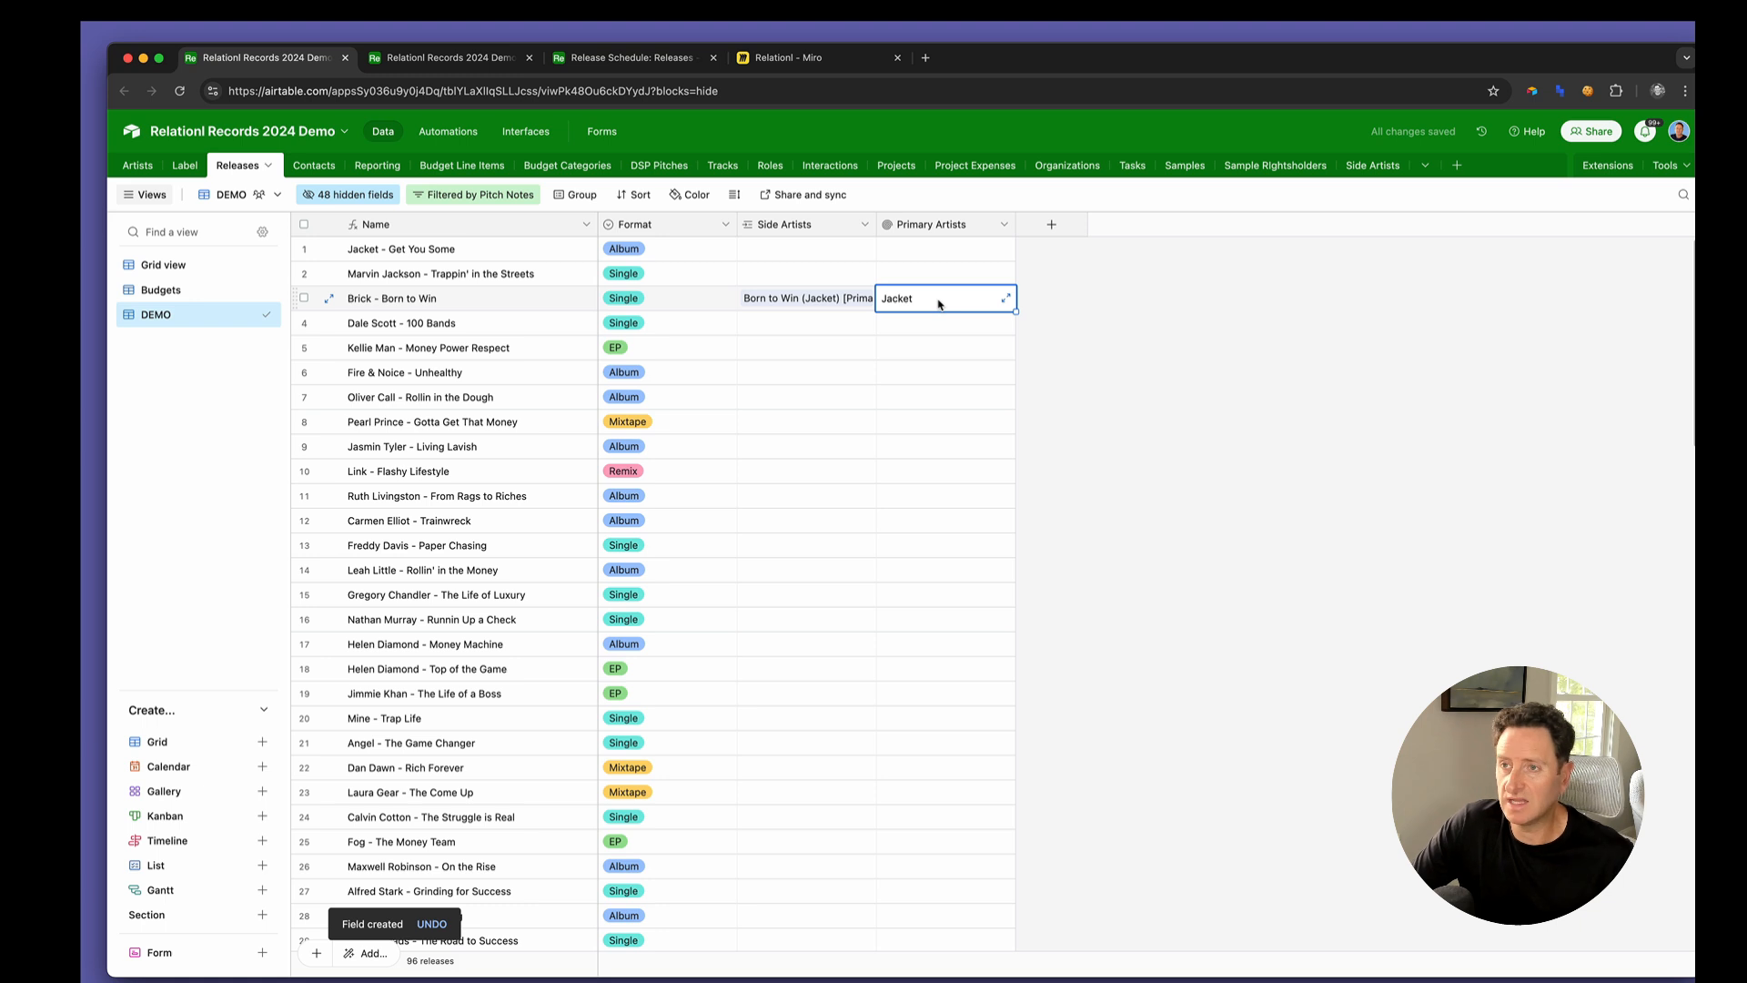
# Duplicate the Primary Artists rollup as Featured Artists and set the copy's condition to Type is Featured
pyautogui.click(1003, 225)
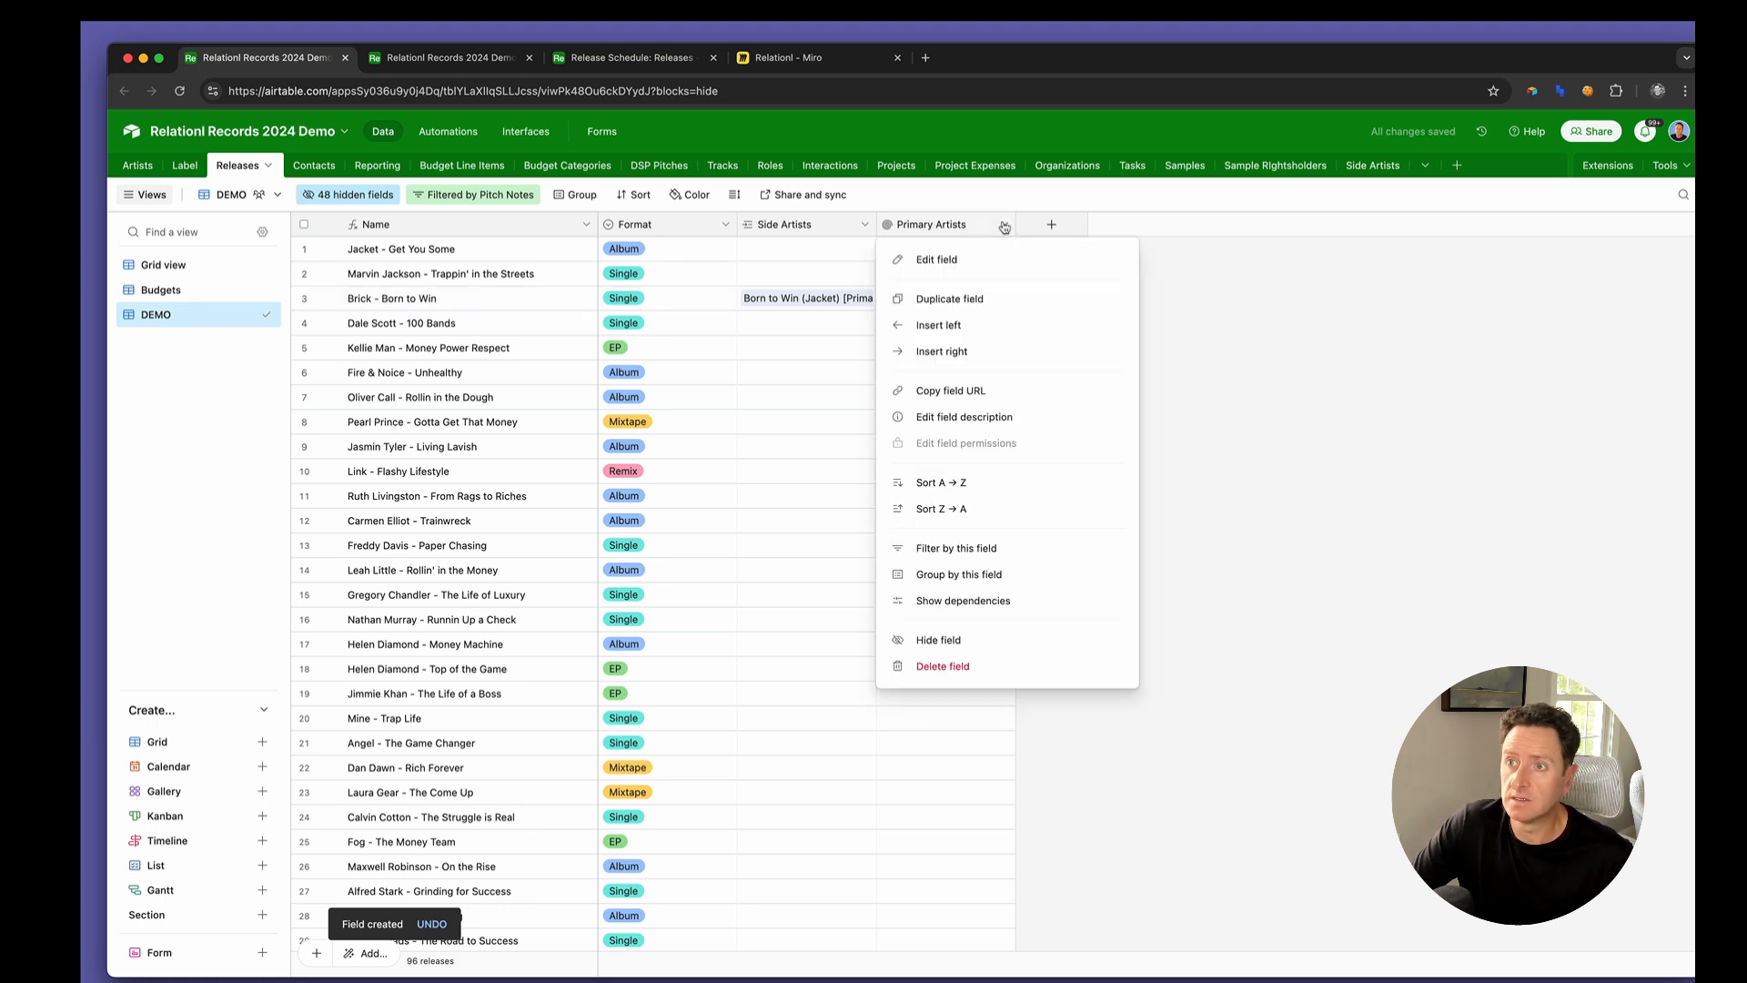
pyautogui.click(999, 297)
pyautogui.doubleClick(1089, 228)
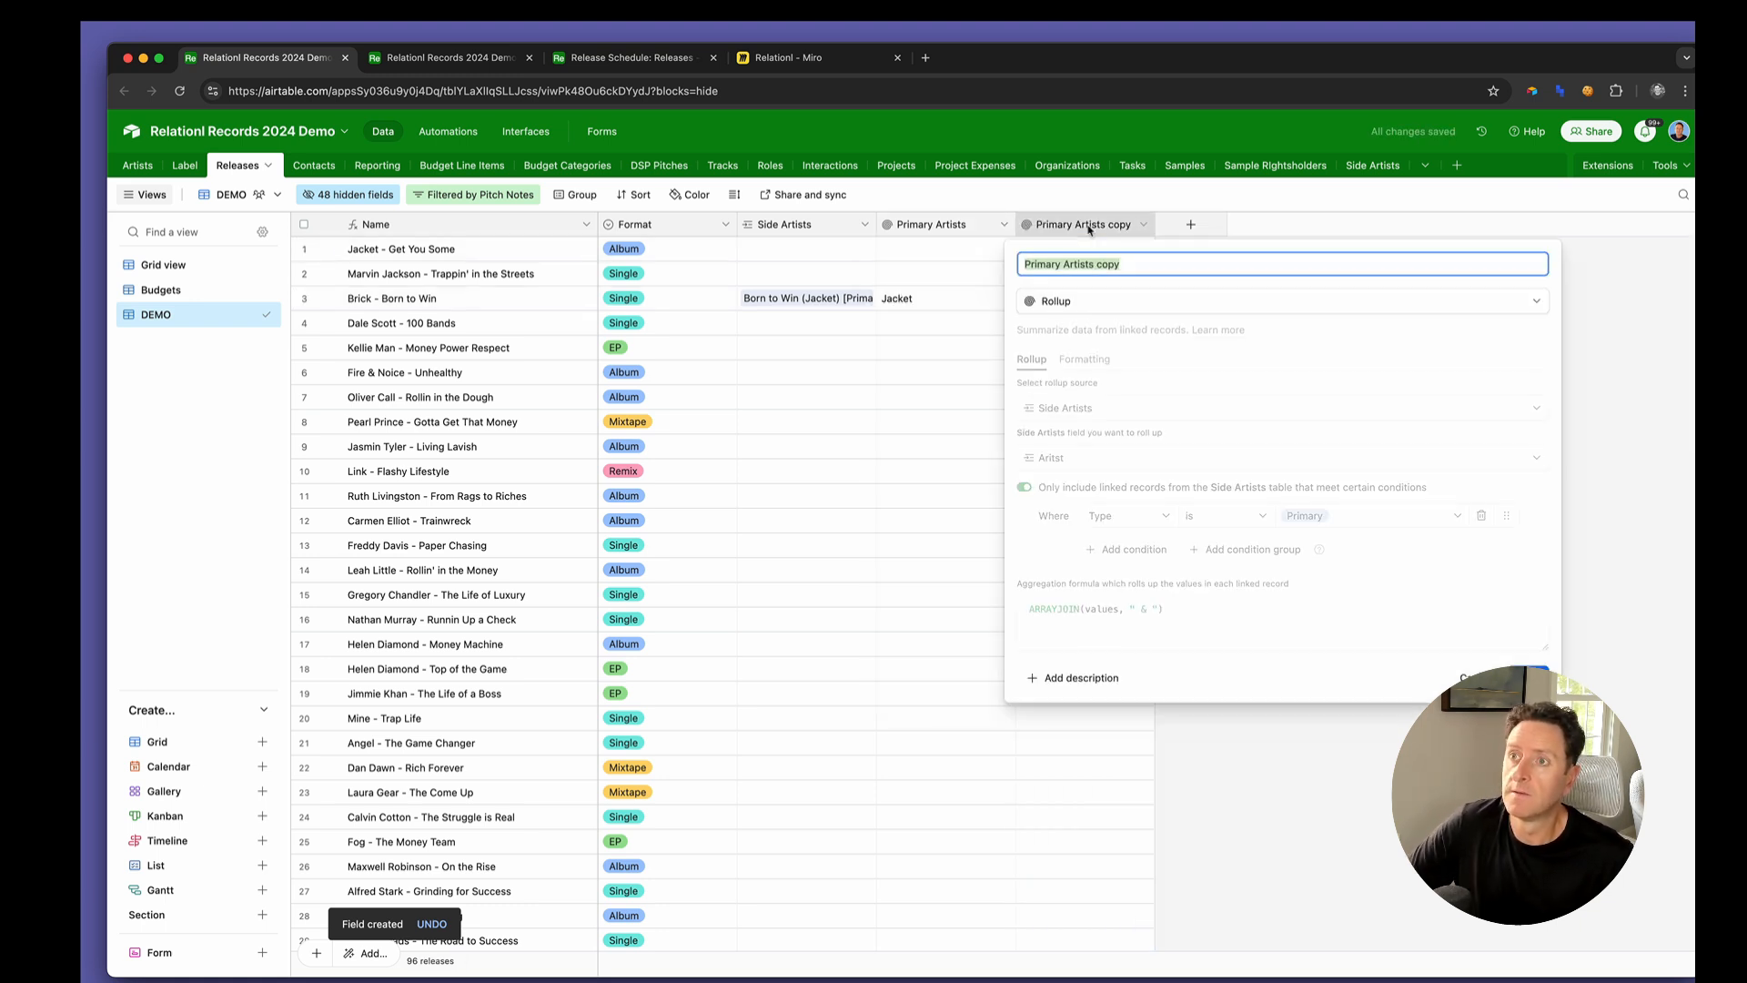
pyautogui.write('Feature')
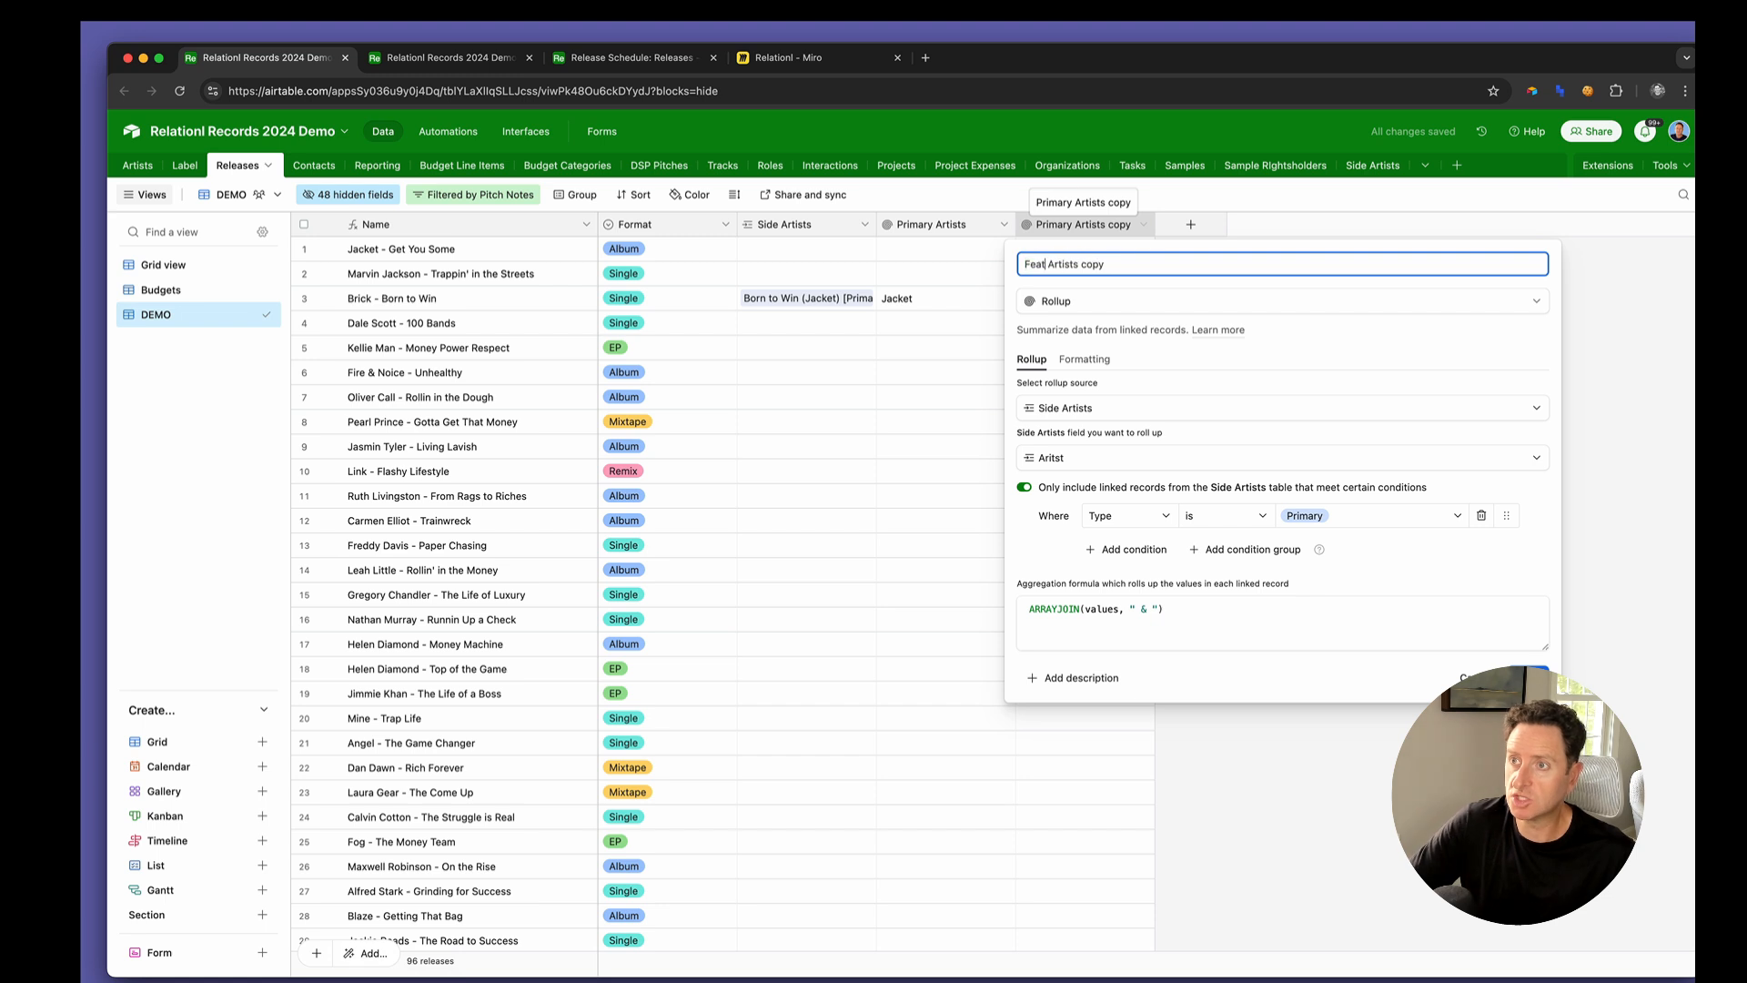
pyautogui.write('d')
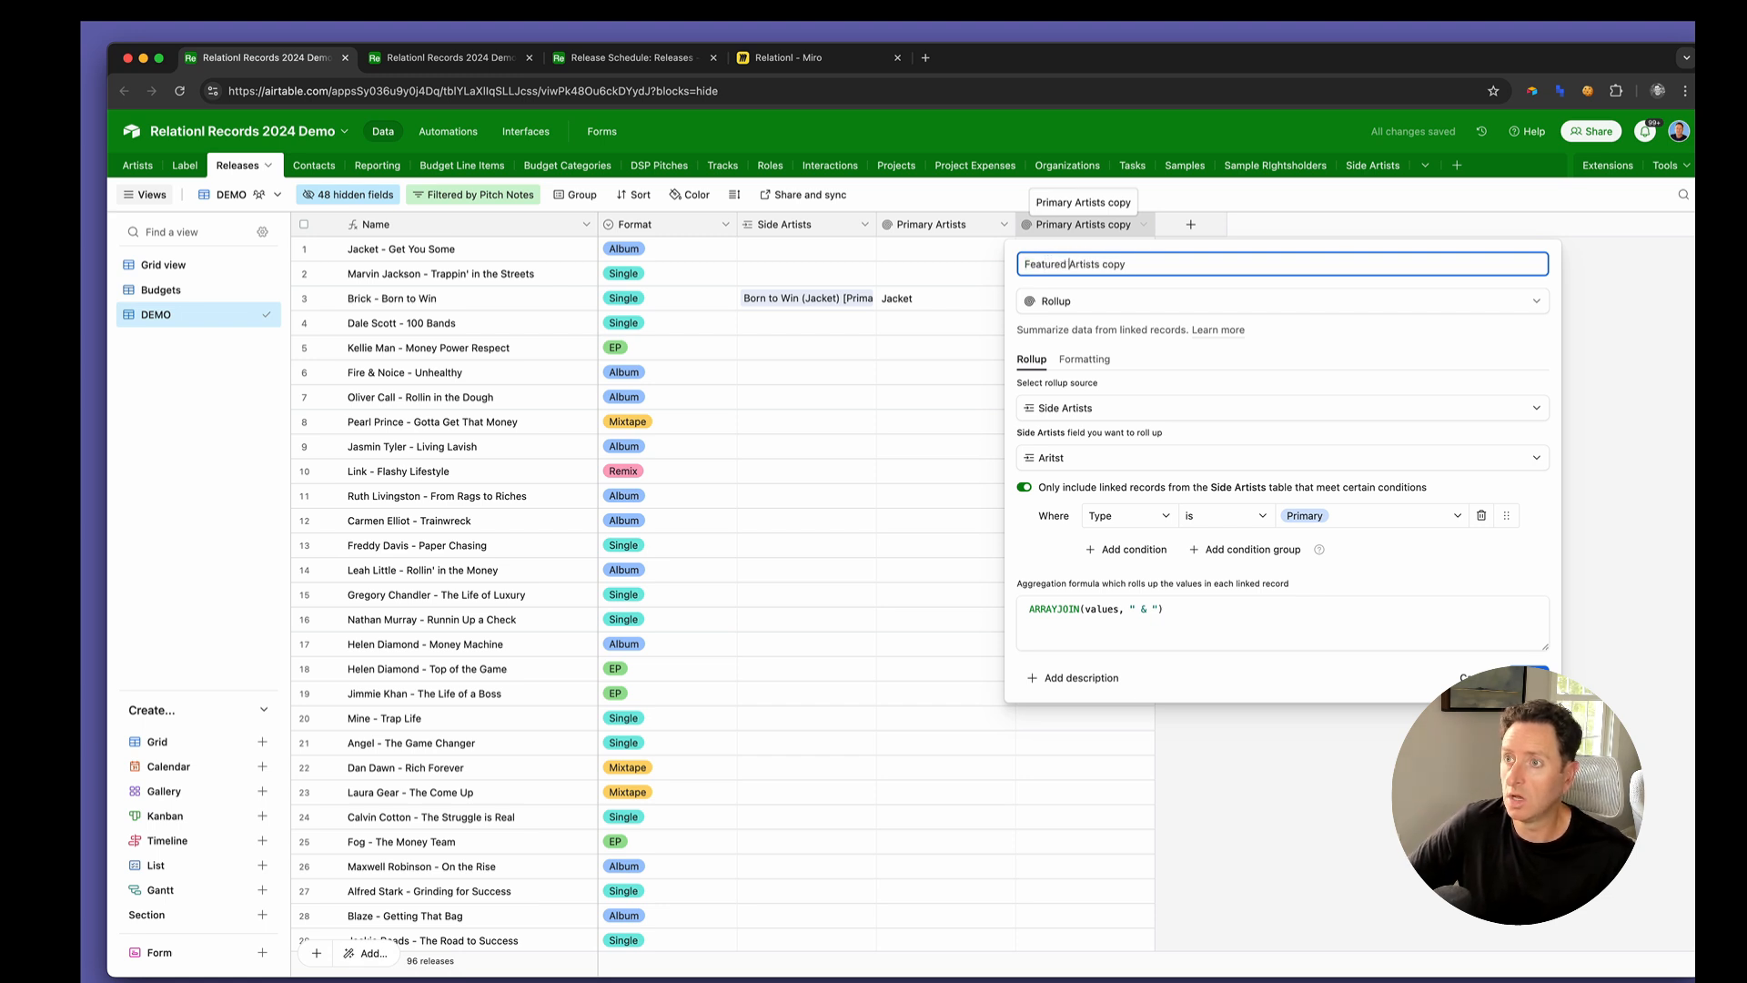
pyautogui.doubleClick(1110, 263)
pyautogui.press('BackSpace')
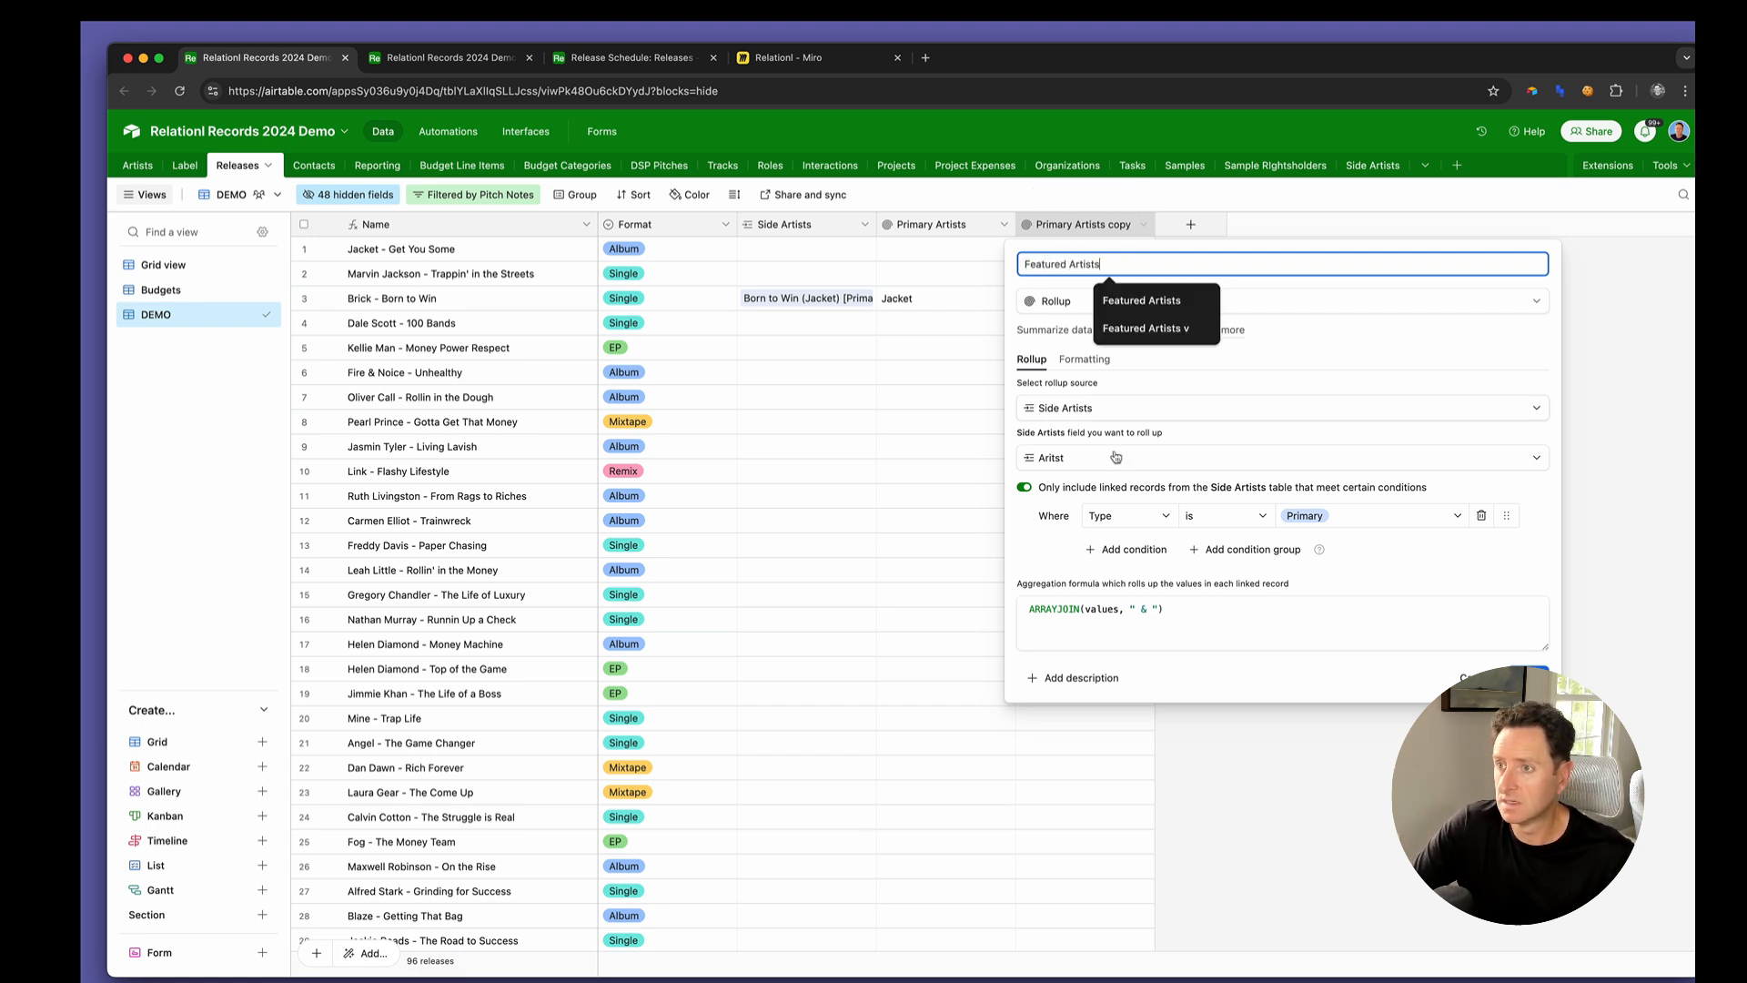
pyautogui.click(1322, 518)
pyautogui.click(1325, 605)
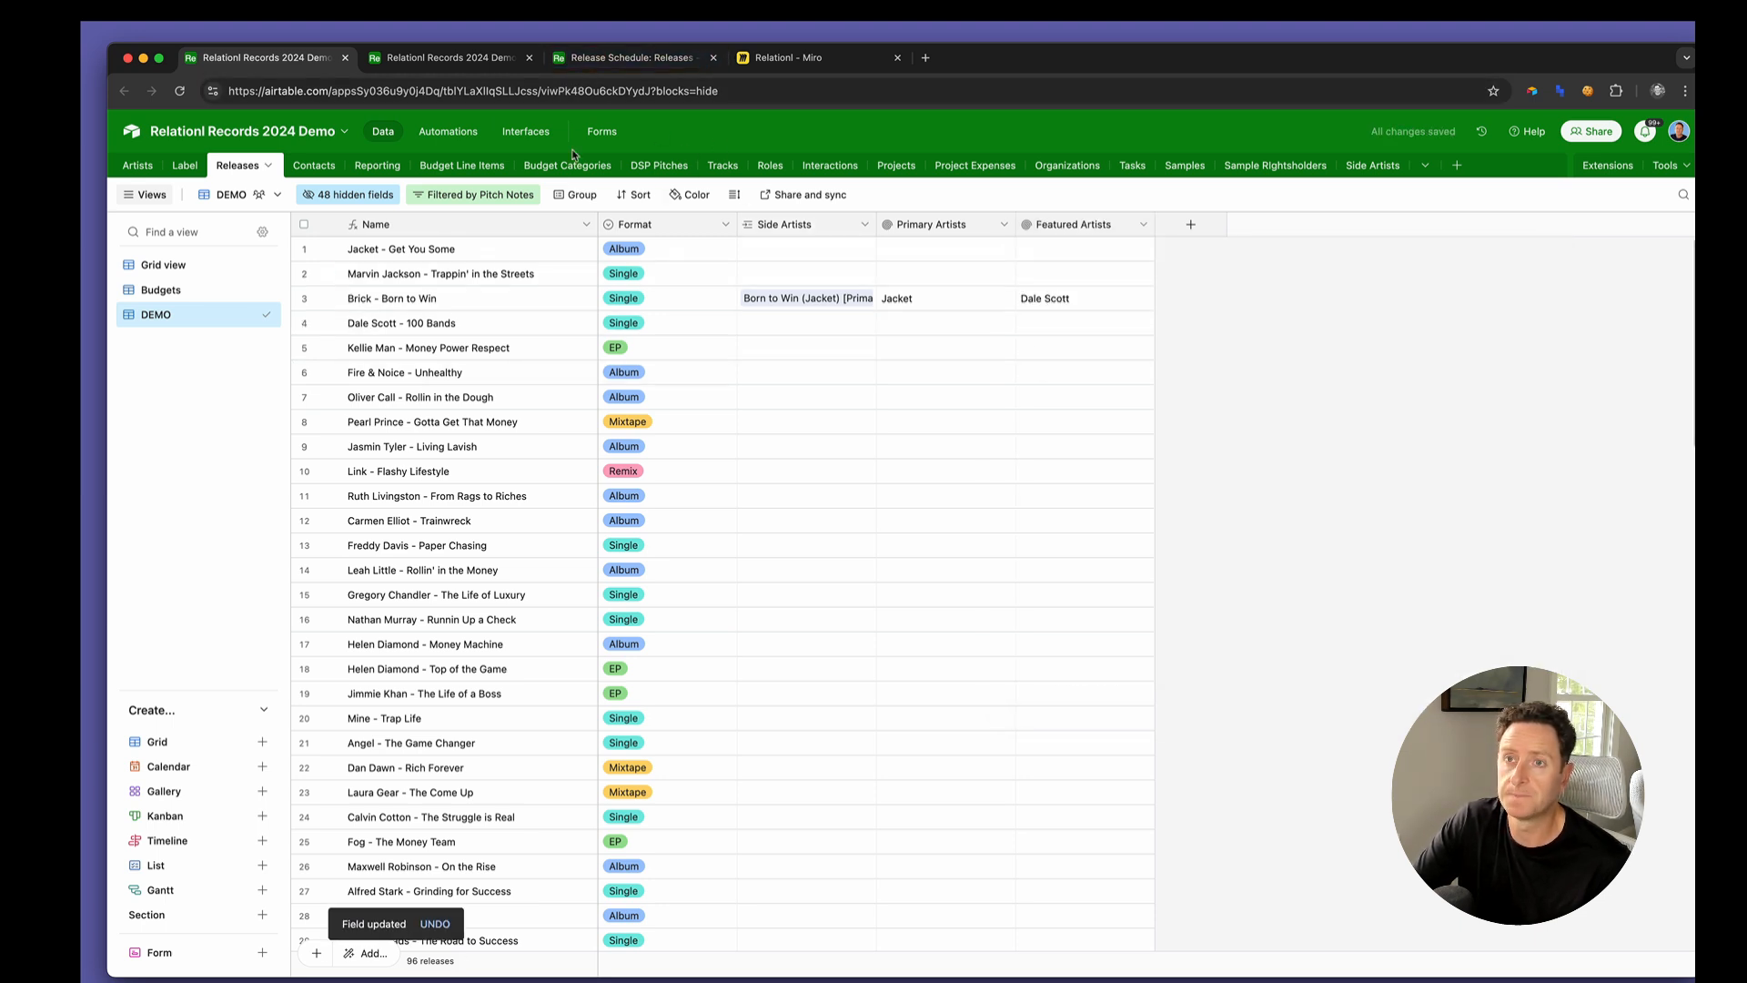
# Copy both Born to Win release links in the Side Artists table and paste them into two new records
pyautogui.click(427, 57)
pyautogui.click(583, 254)
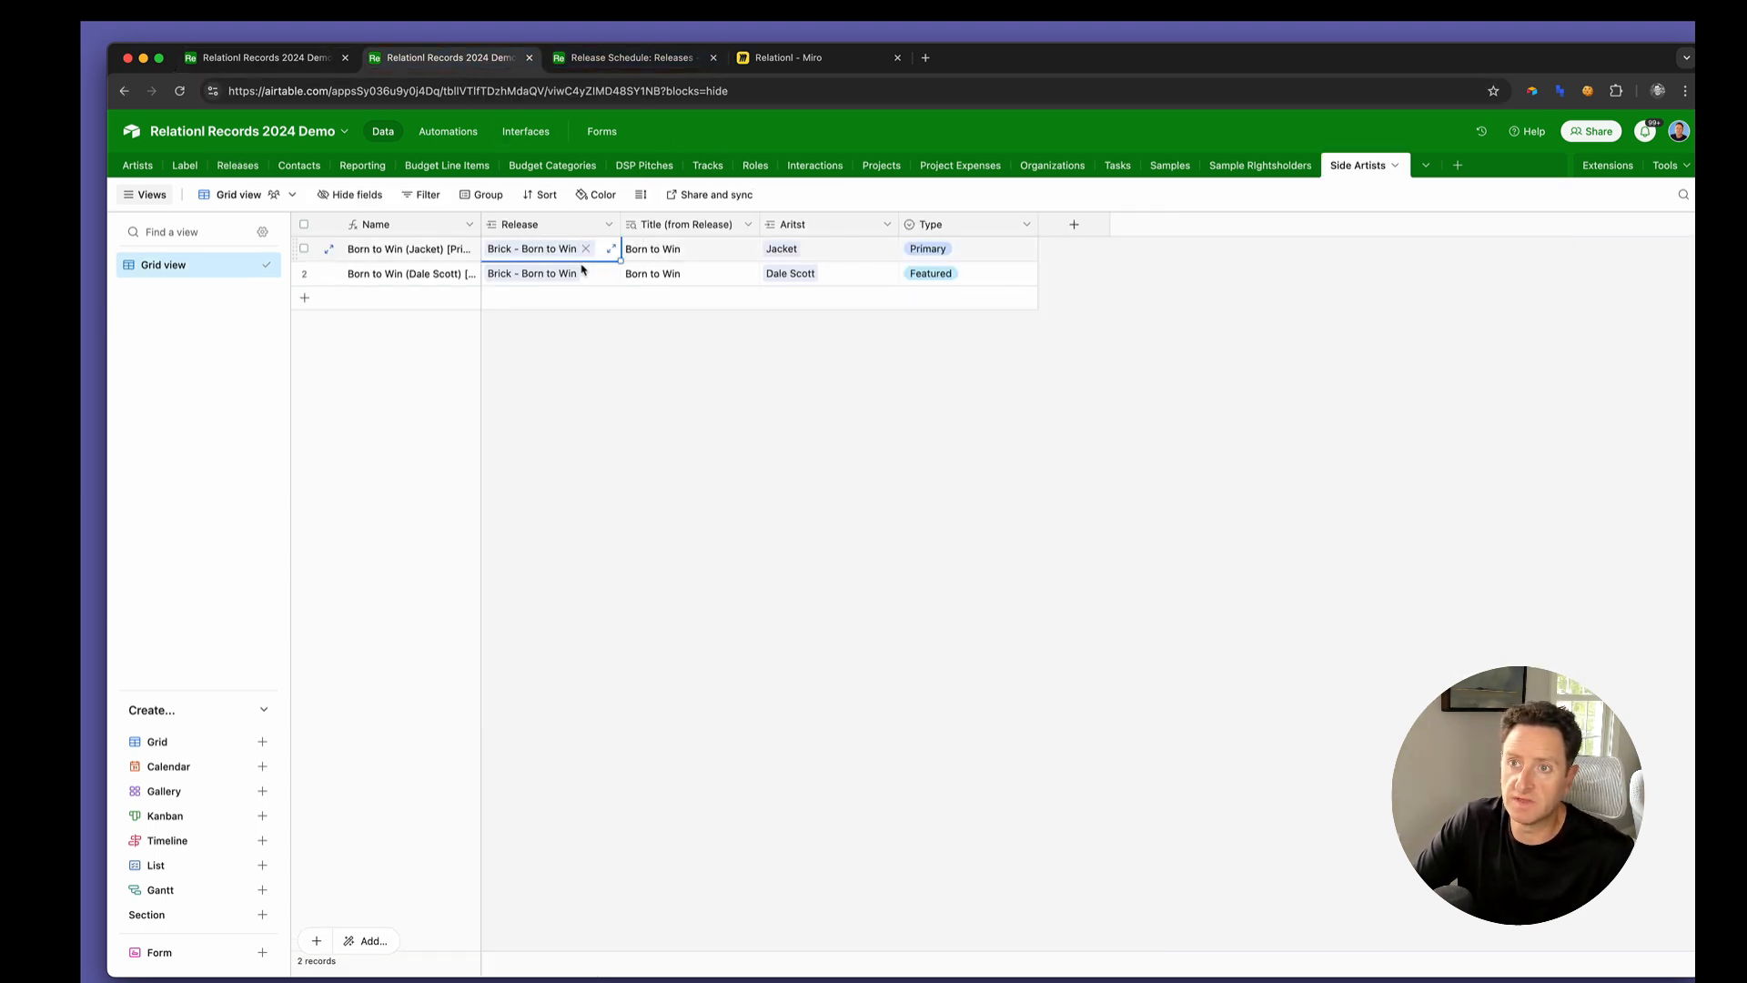
pyautogui.keyDown('shift'); pyautogui.click(583, 273); pyautogui.keyUp('shift')
pyautogui.press('super+c')
pyautogui.click(571, 298)
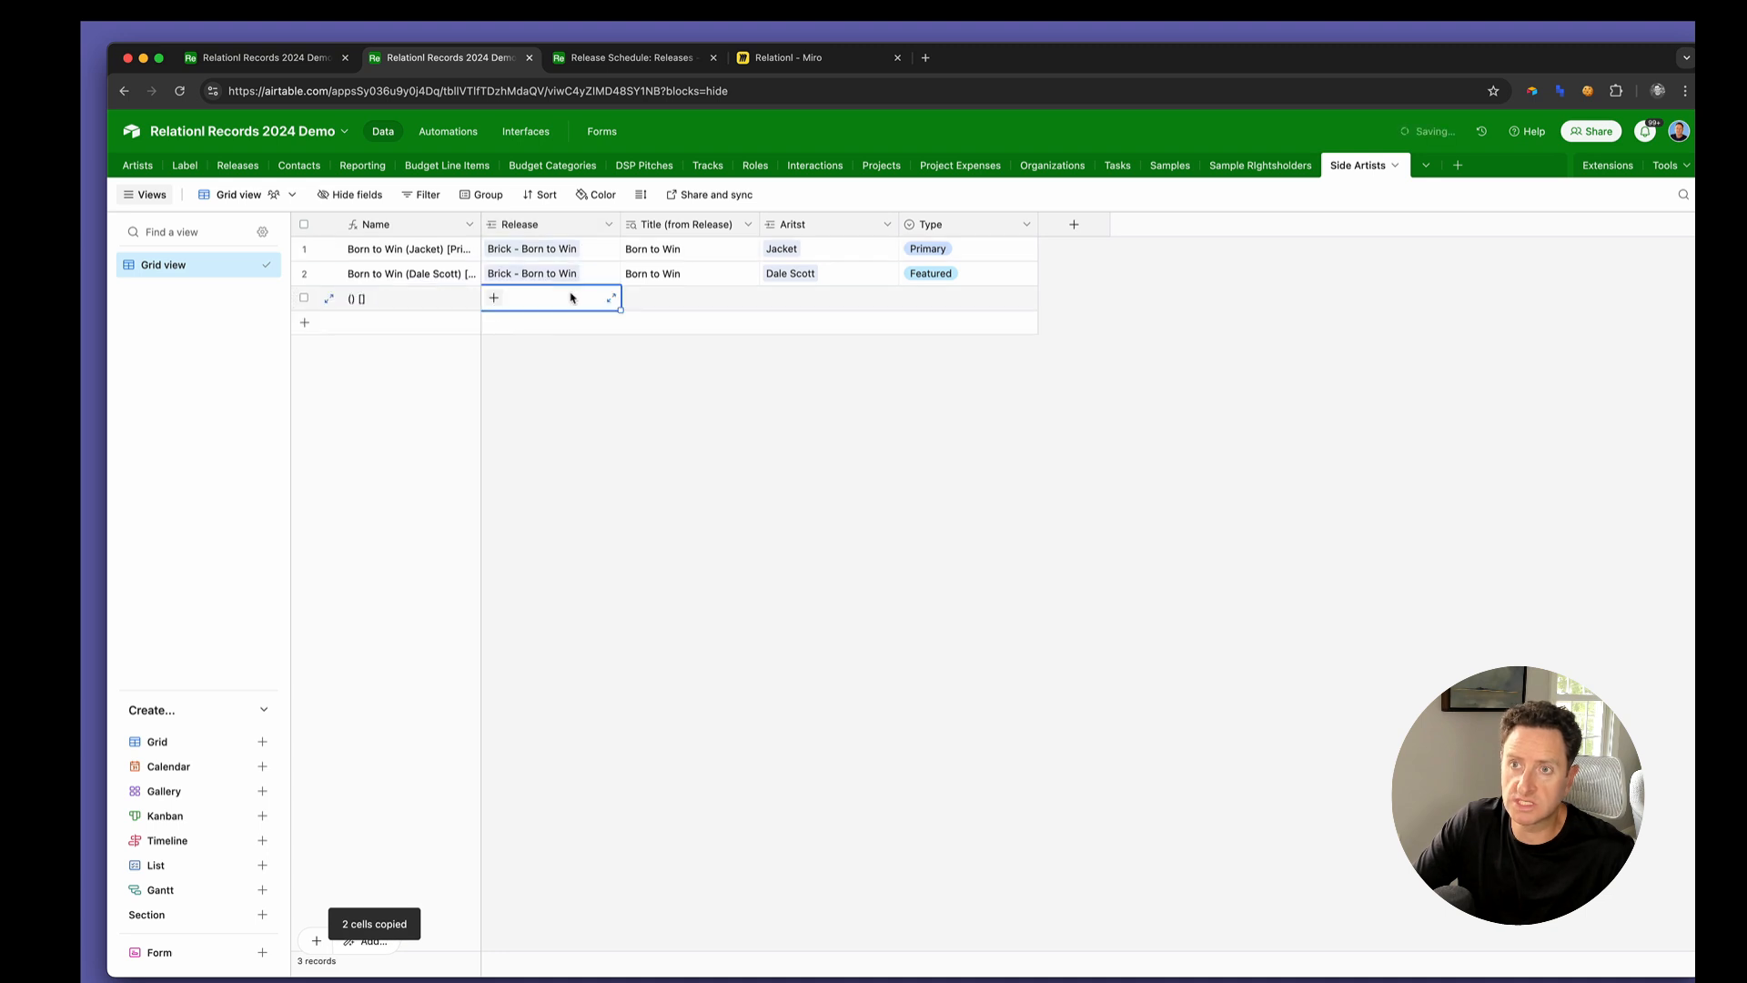
pyautogui.press('super+v')
pyautogui.click(1046, 597)
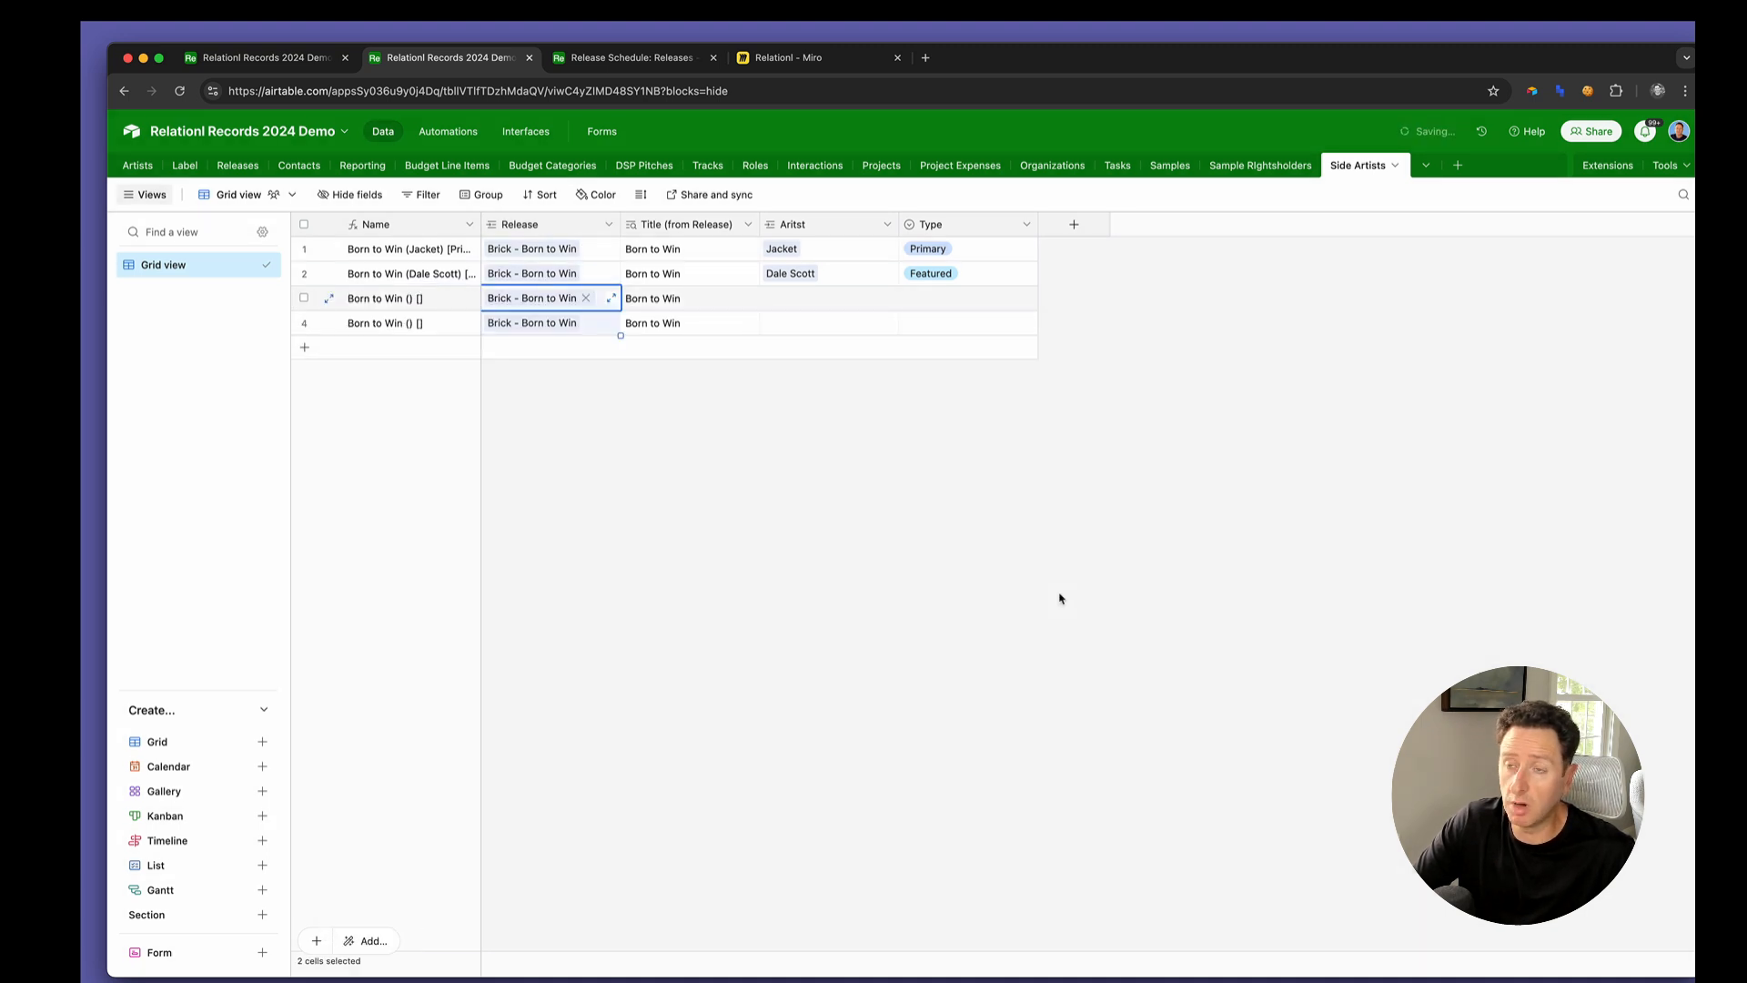
# Link the artist of From Rags to Riches to the third Side Artists record and the artist of The Game Changer to the fourth
pyautogui.click(796, 305)
pyautogui.click(796, 307)
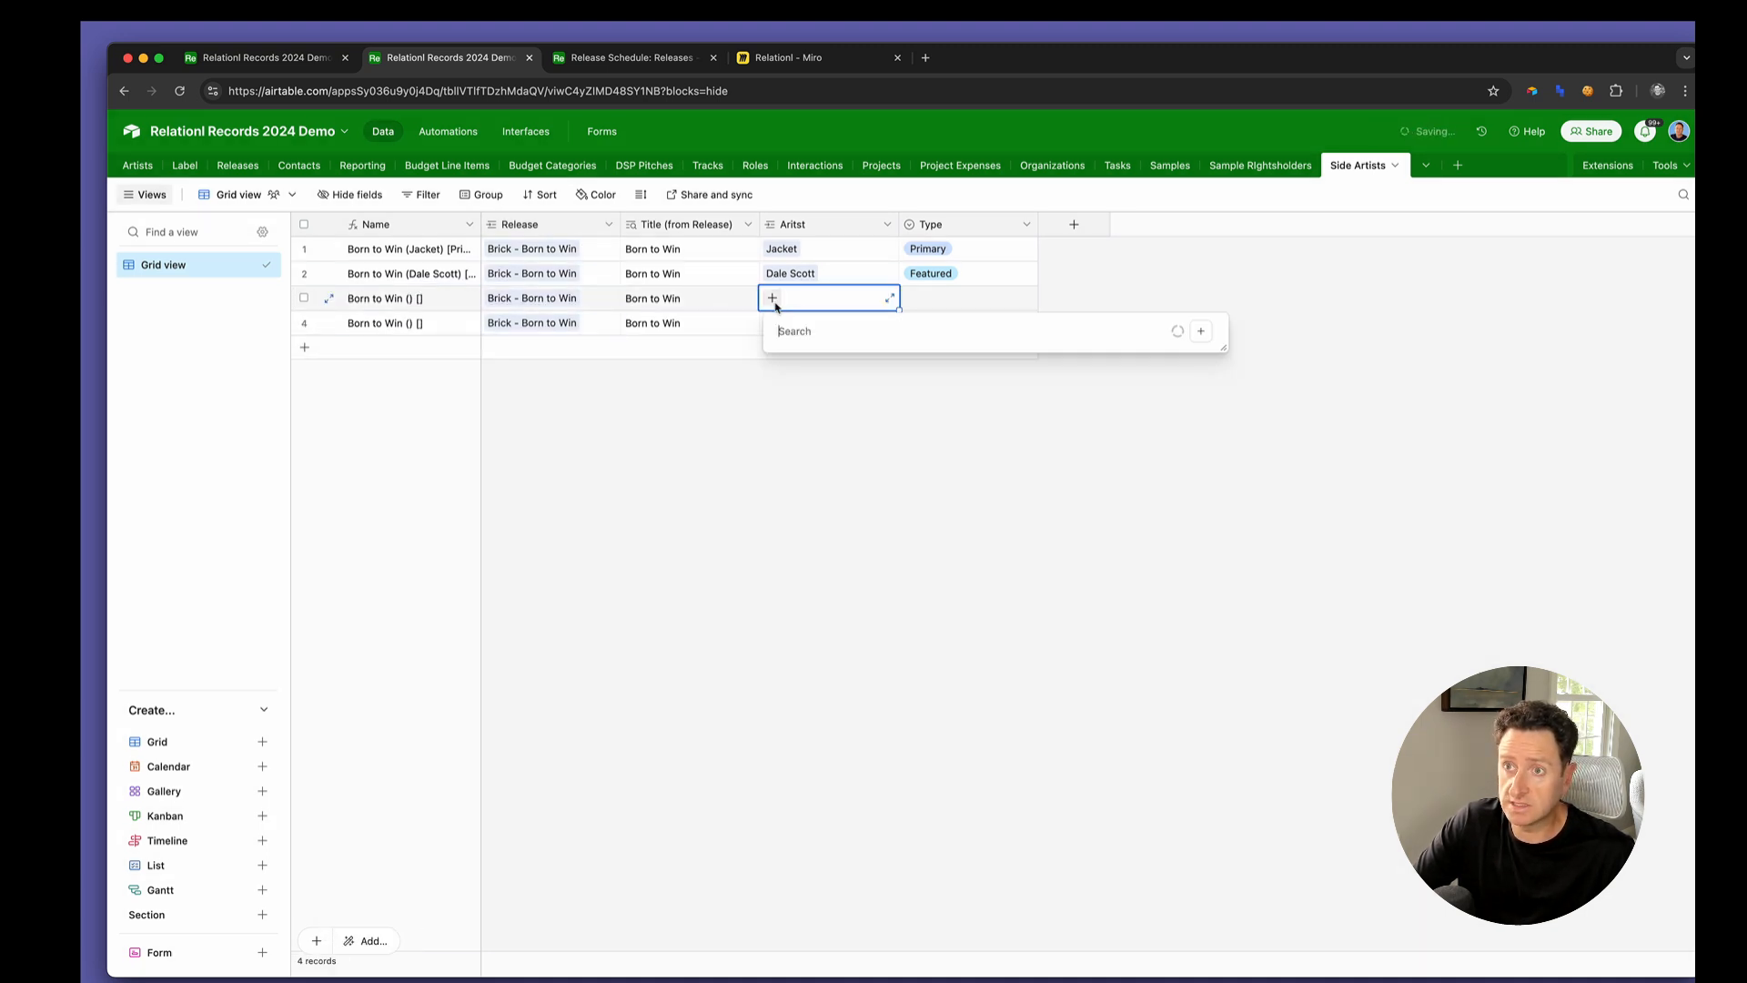
pyautogui.scroll(-8, 860, 469)
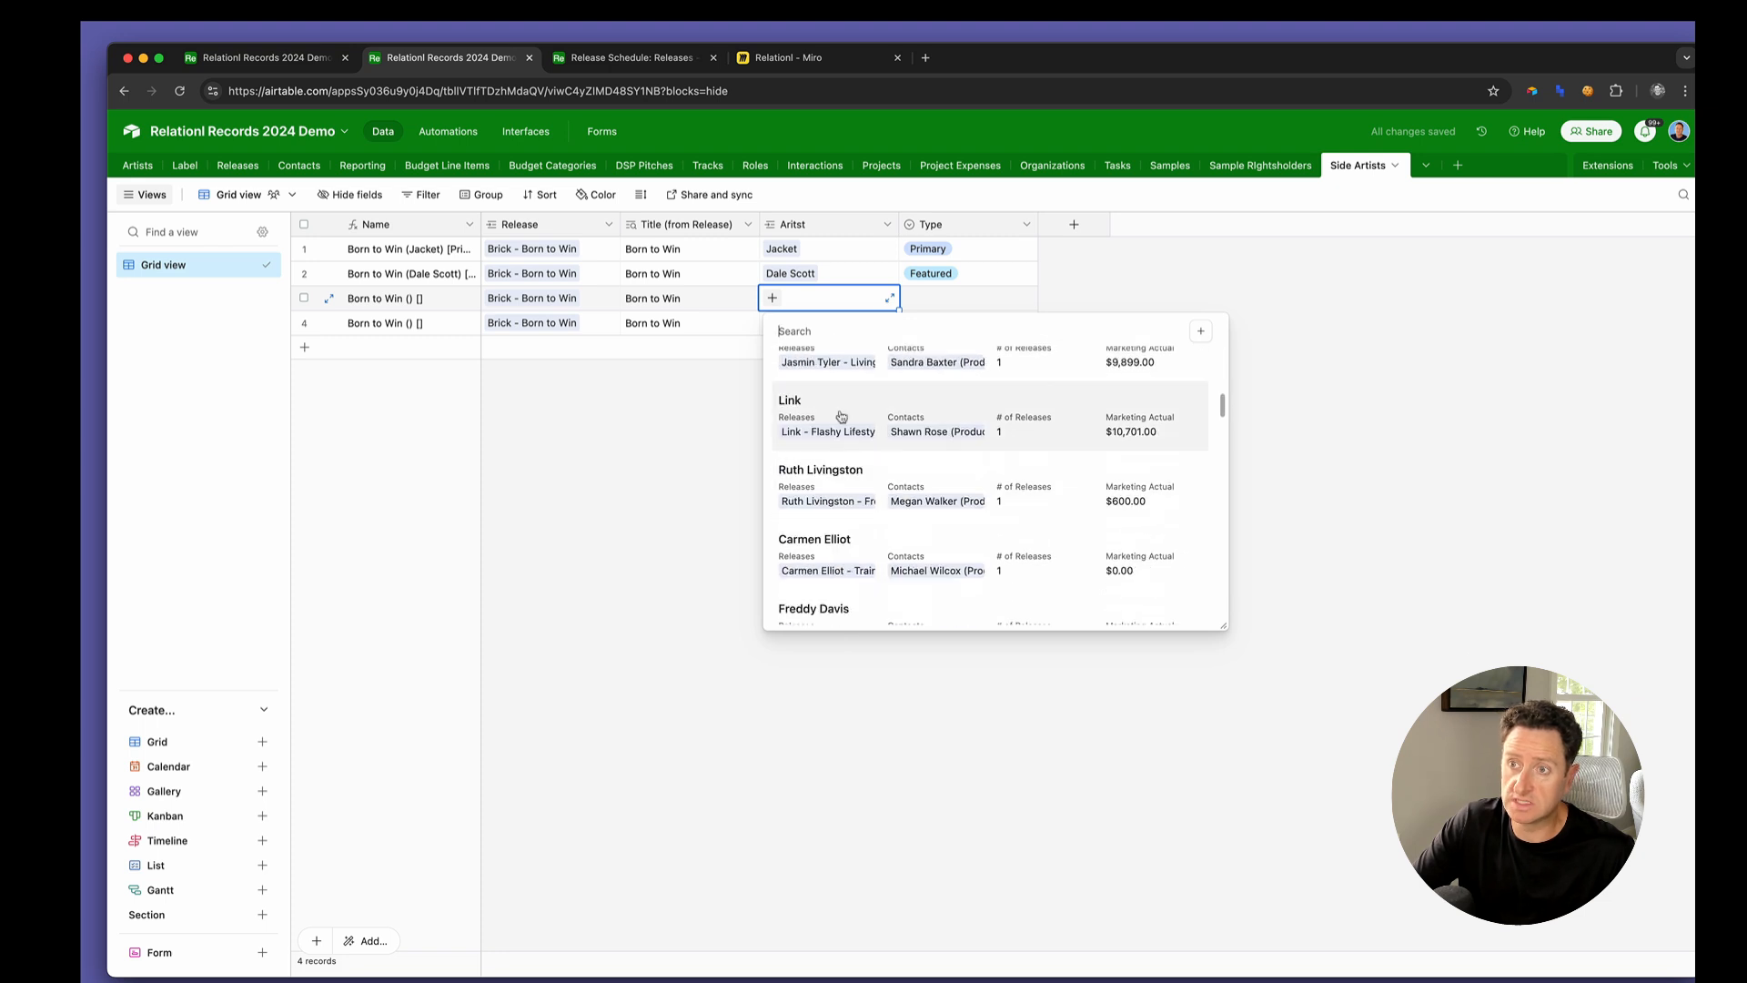
pyautogui.click(848, 466)
pyautogui.click(817, 325)
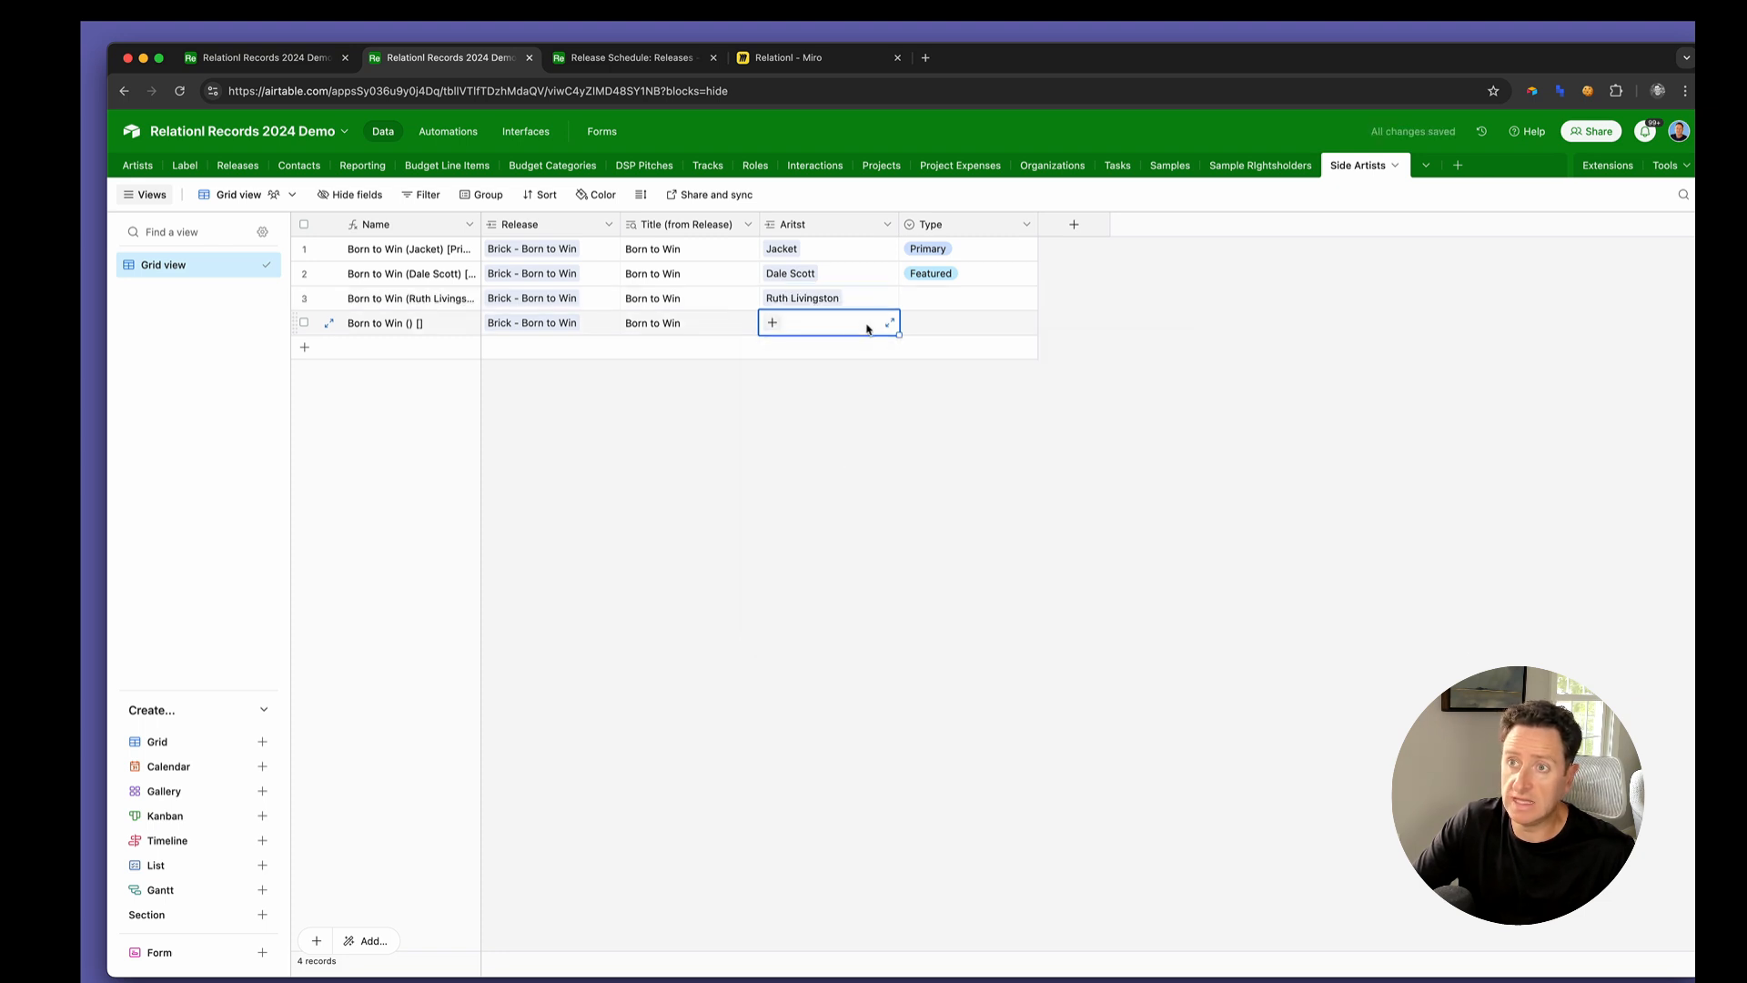
pyautogui.click(772, 323)
pyautogui.scroll(-5, 788, 486)
pyautogui.scroll(-5, 788, 486)
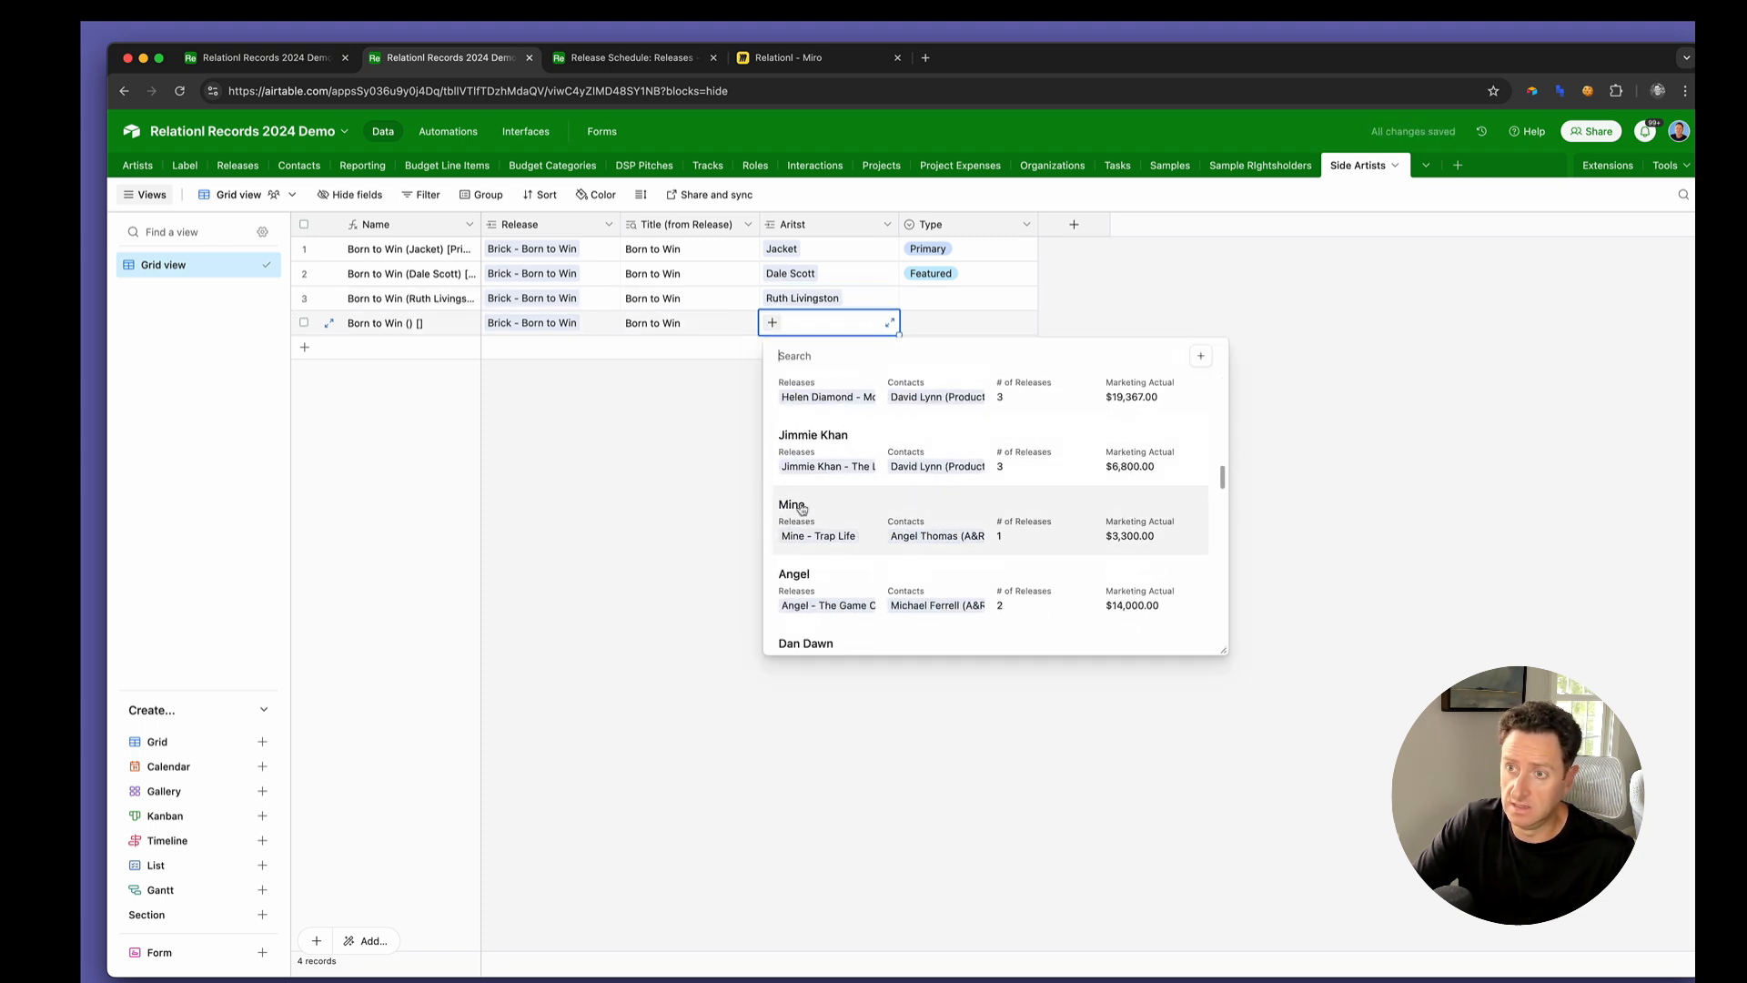
pyautogui.click(843, 585)
# Copy the Primary and Featured types of the first two Side Artists records into the third and fourth records
pyautogui.click(940, 283)
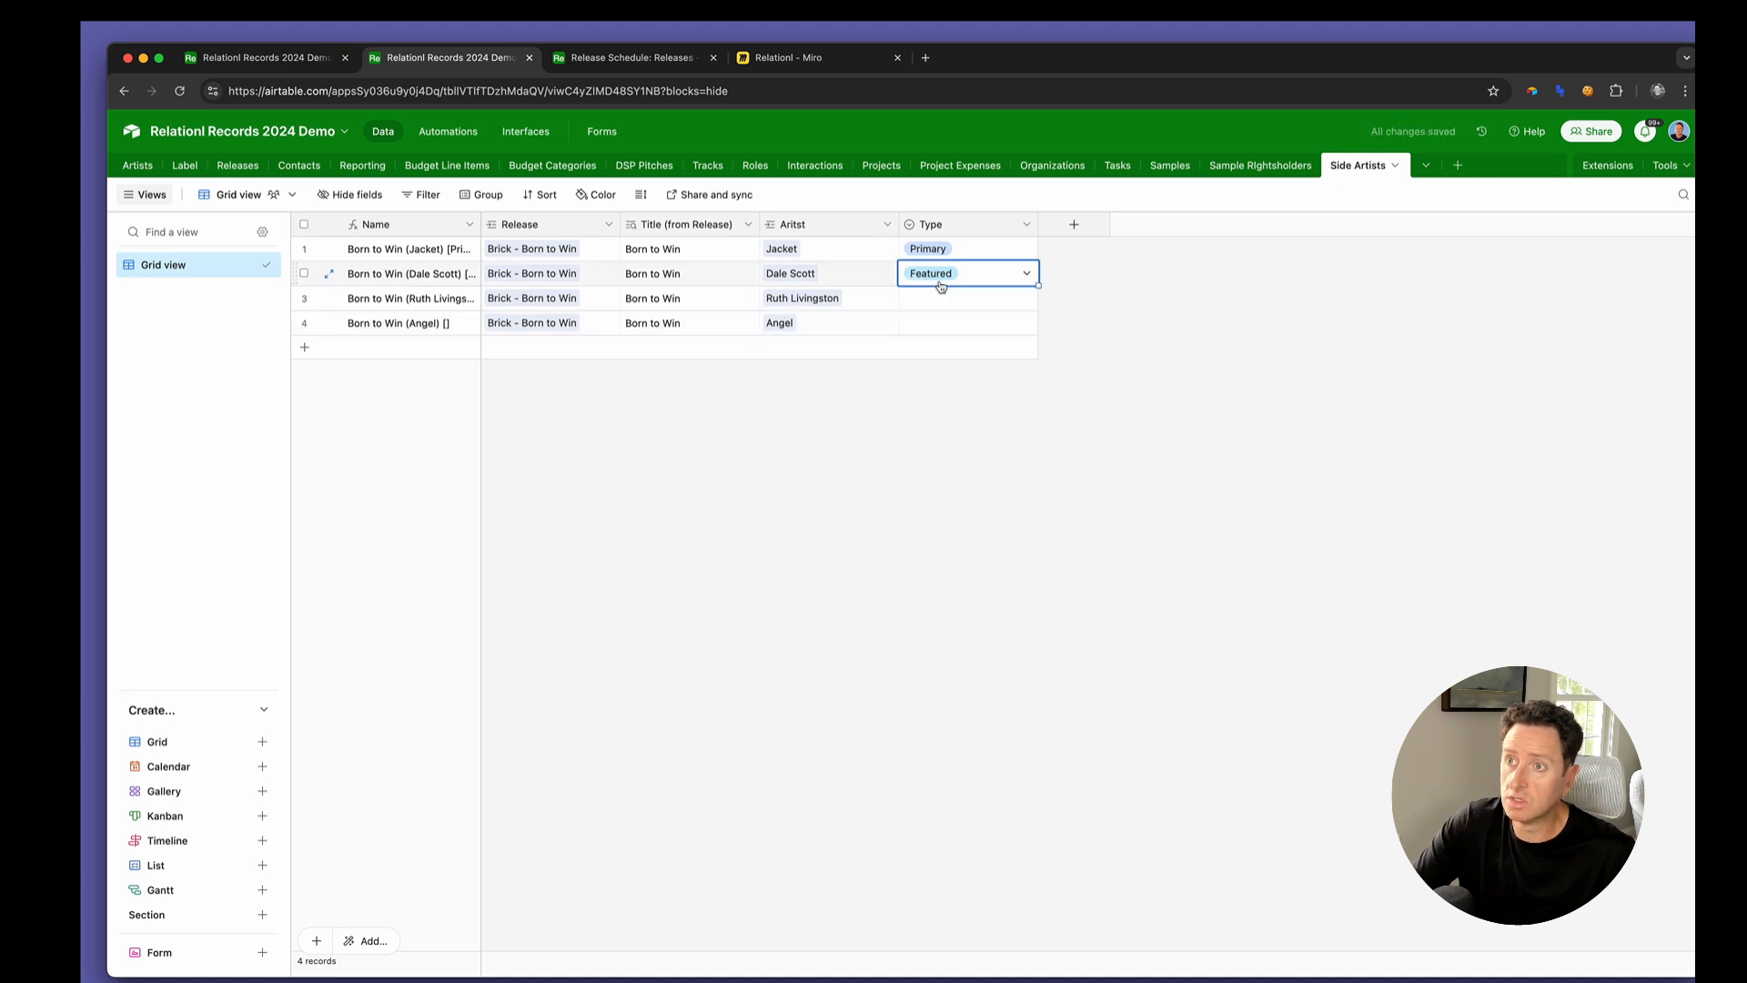
pyautogui.press('Up')
pyautogui.hotkey('shift', 'Down')
pyautogui.press('super+c')
pyautogui.press('Down')
pyautogui.press('Down')
pyautogui.hotkey('shift', 'Down')
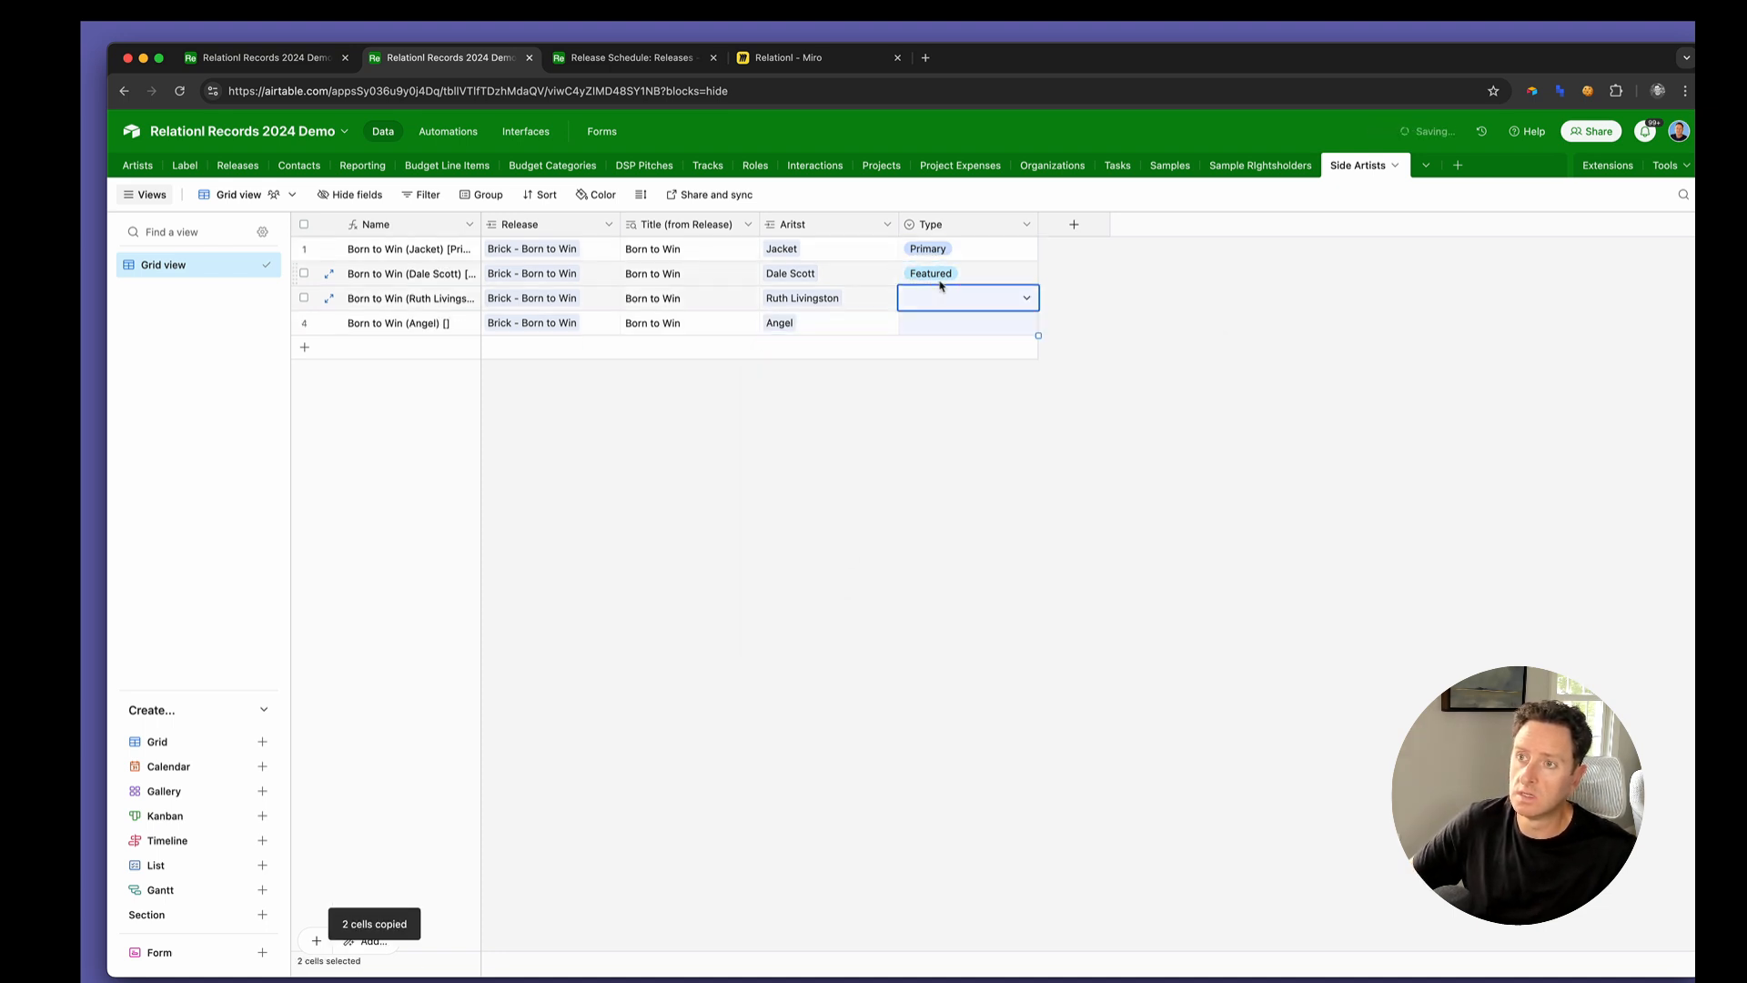
pyautogui.press('super+v')
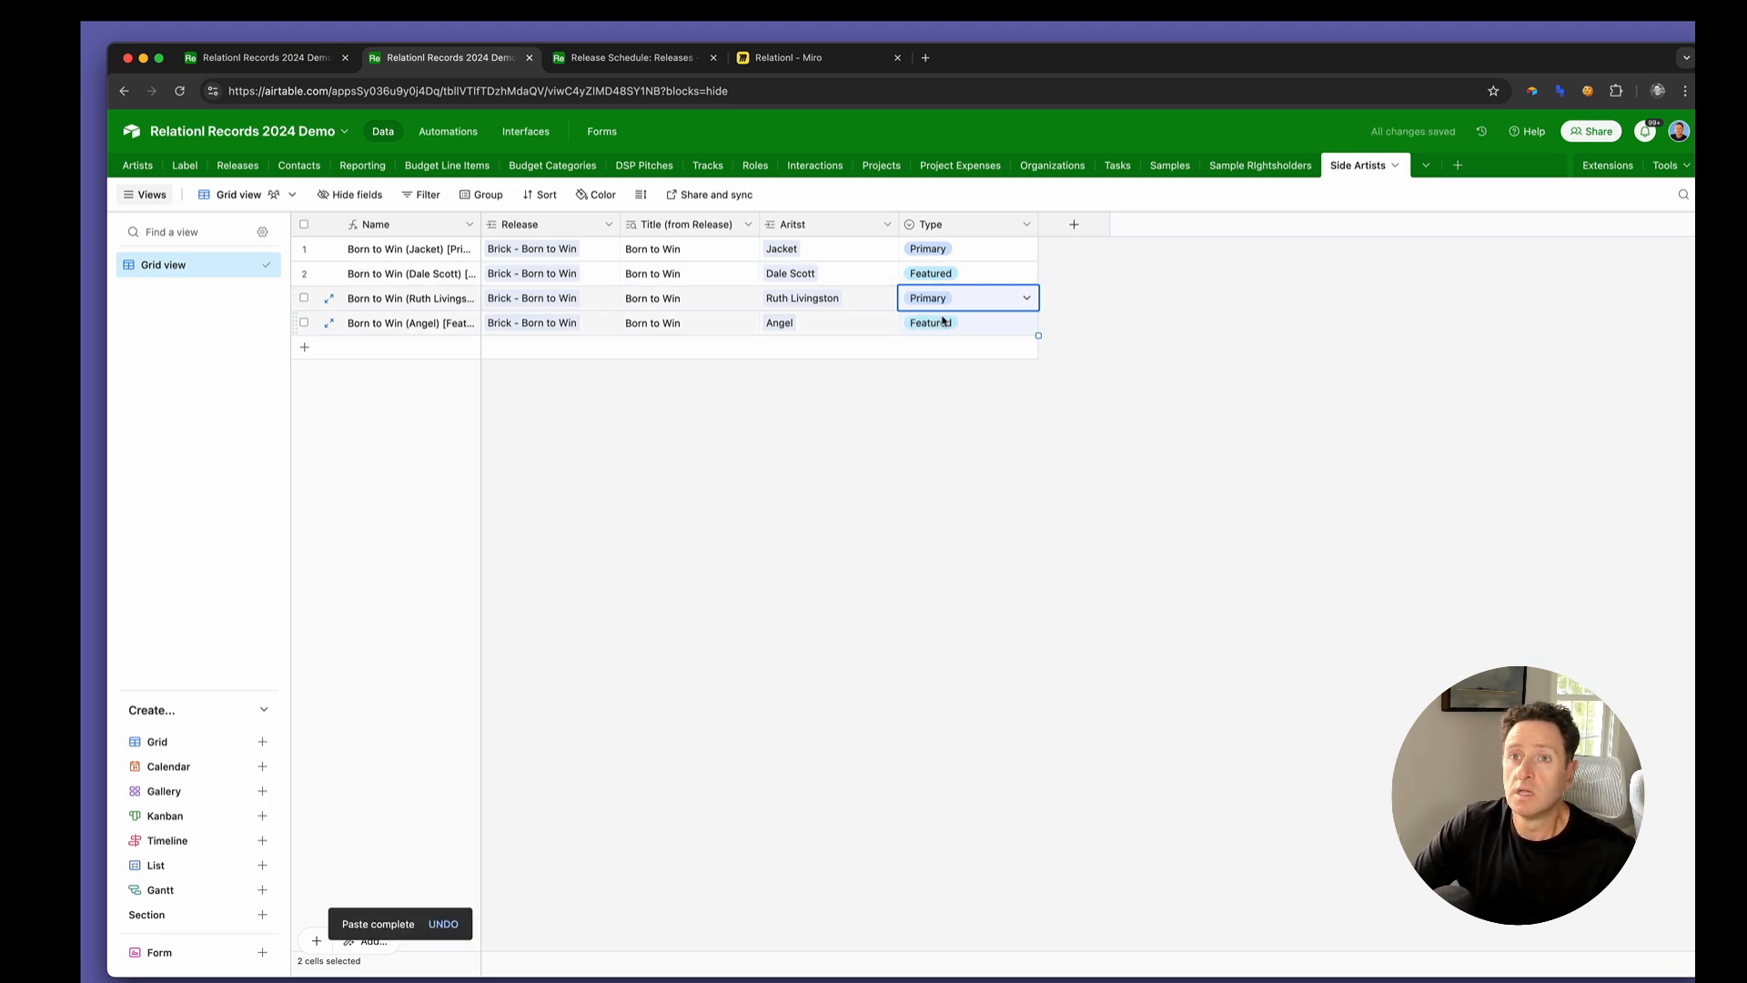
# Widen the Primary Artists and Featured Artists columns in the Releases table and check the rolled-up artists of Born to Win
pyautogui.hotkey('ctrl', 'shift', 'Tab')
pyautogui.click(1038, 333)
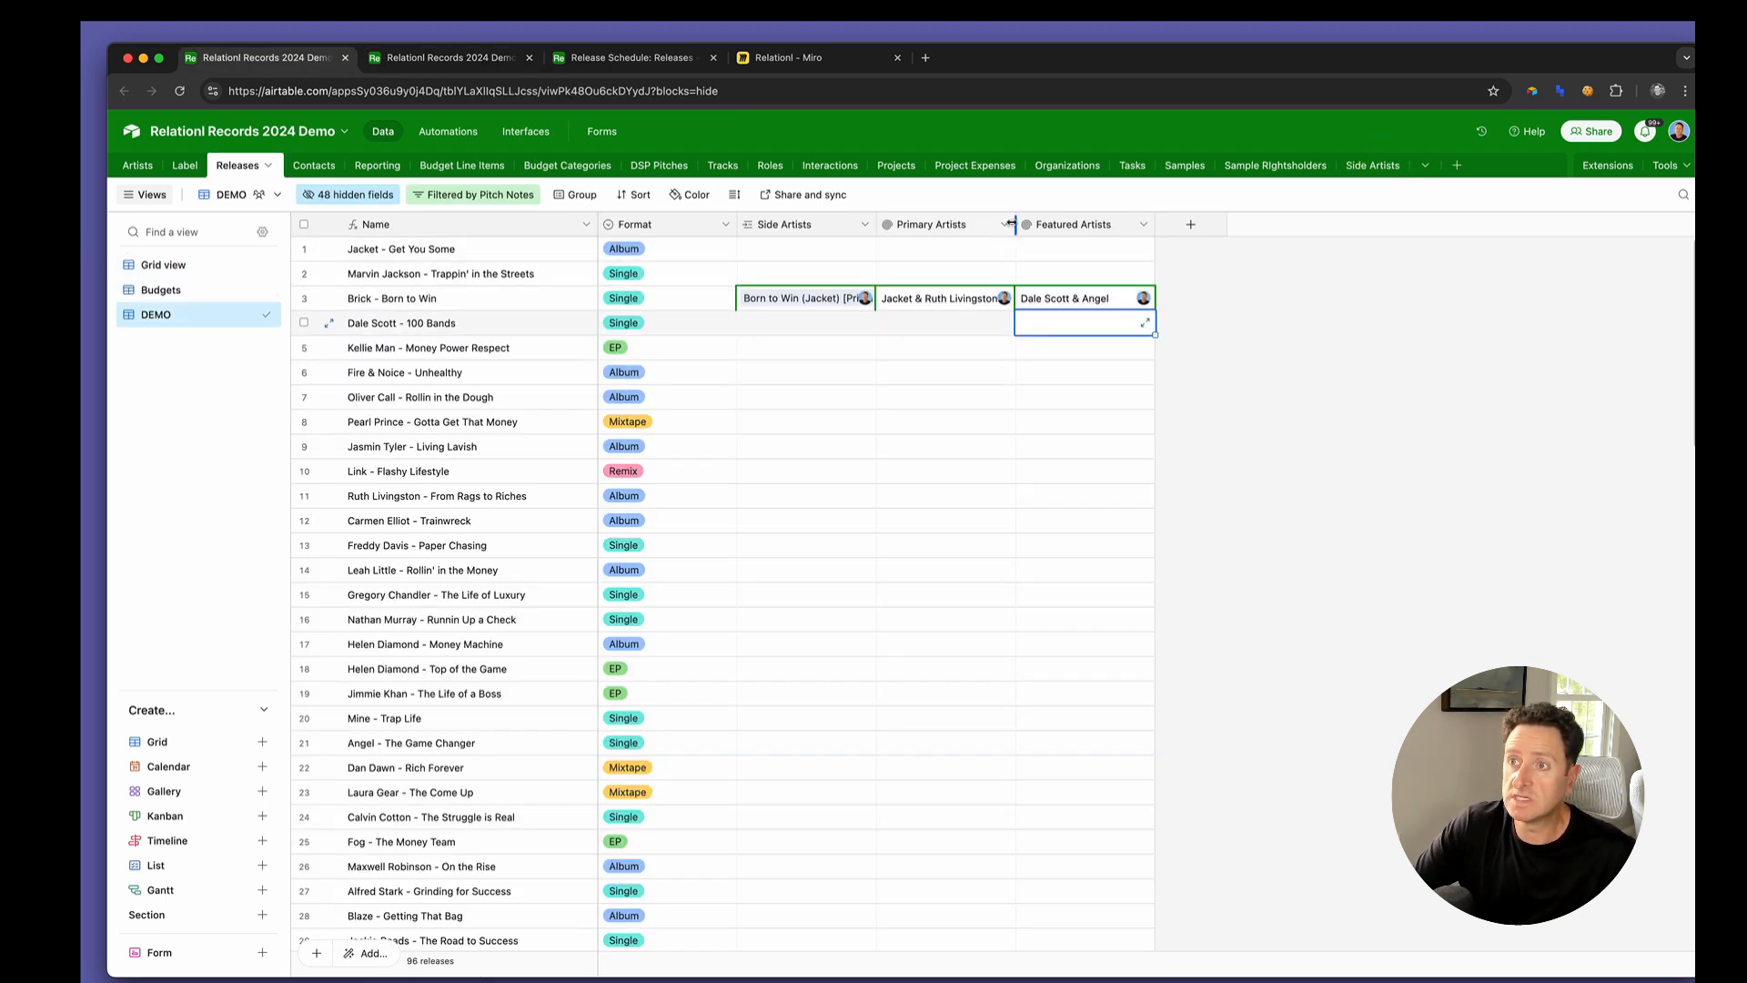
pyautogui.moveTo(1015, 224); pyautogui.dragTo(1078, 224)
pyautogui.moveTo(1217, 224); pyautogui.dragTo(1338, 230)
pyautogui.click(1001, 302)
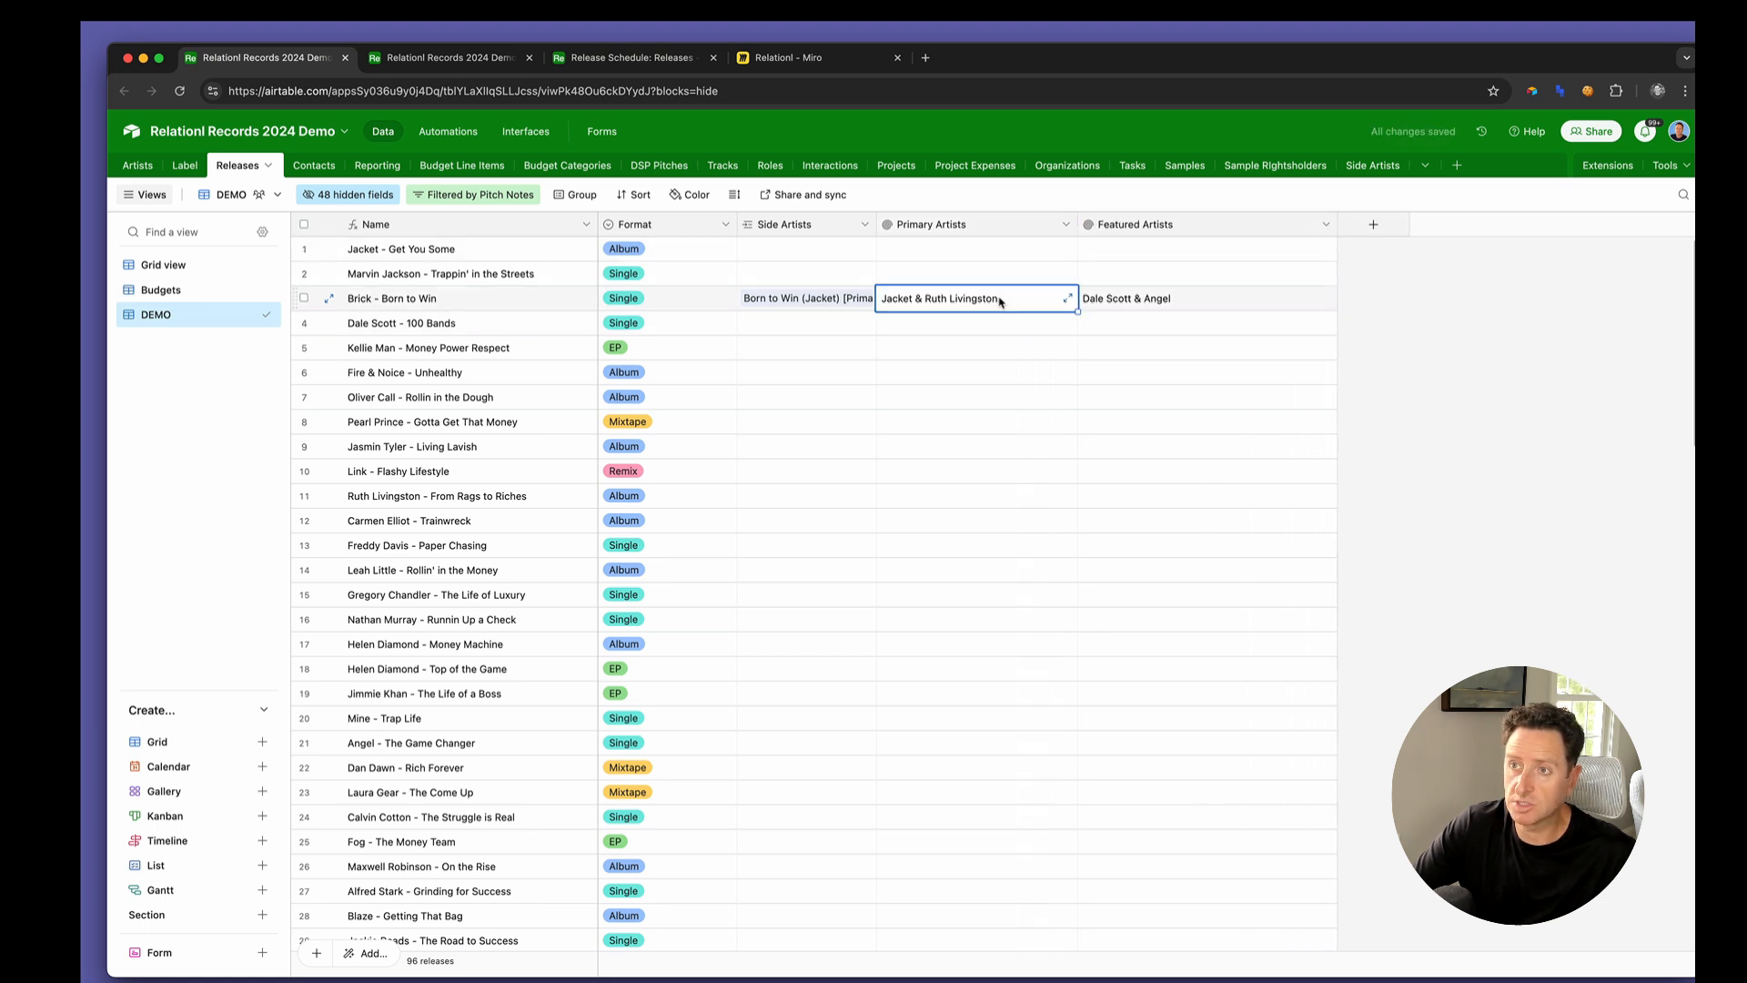
pyautogui.click(917, 320)
pyautogui.click(957, 305)
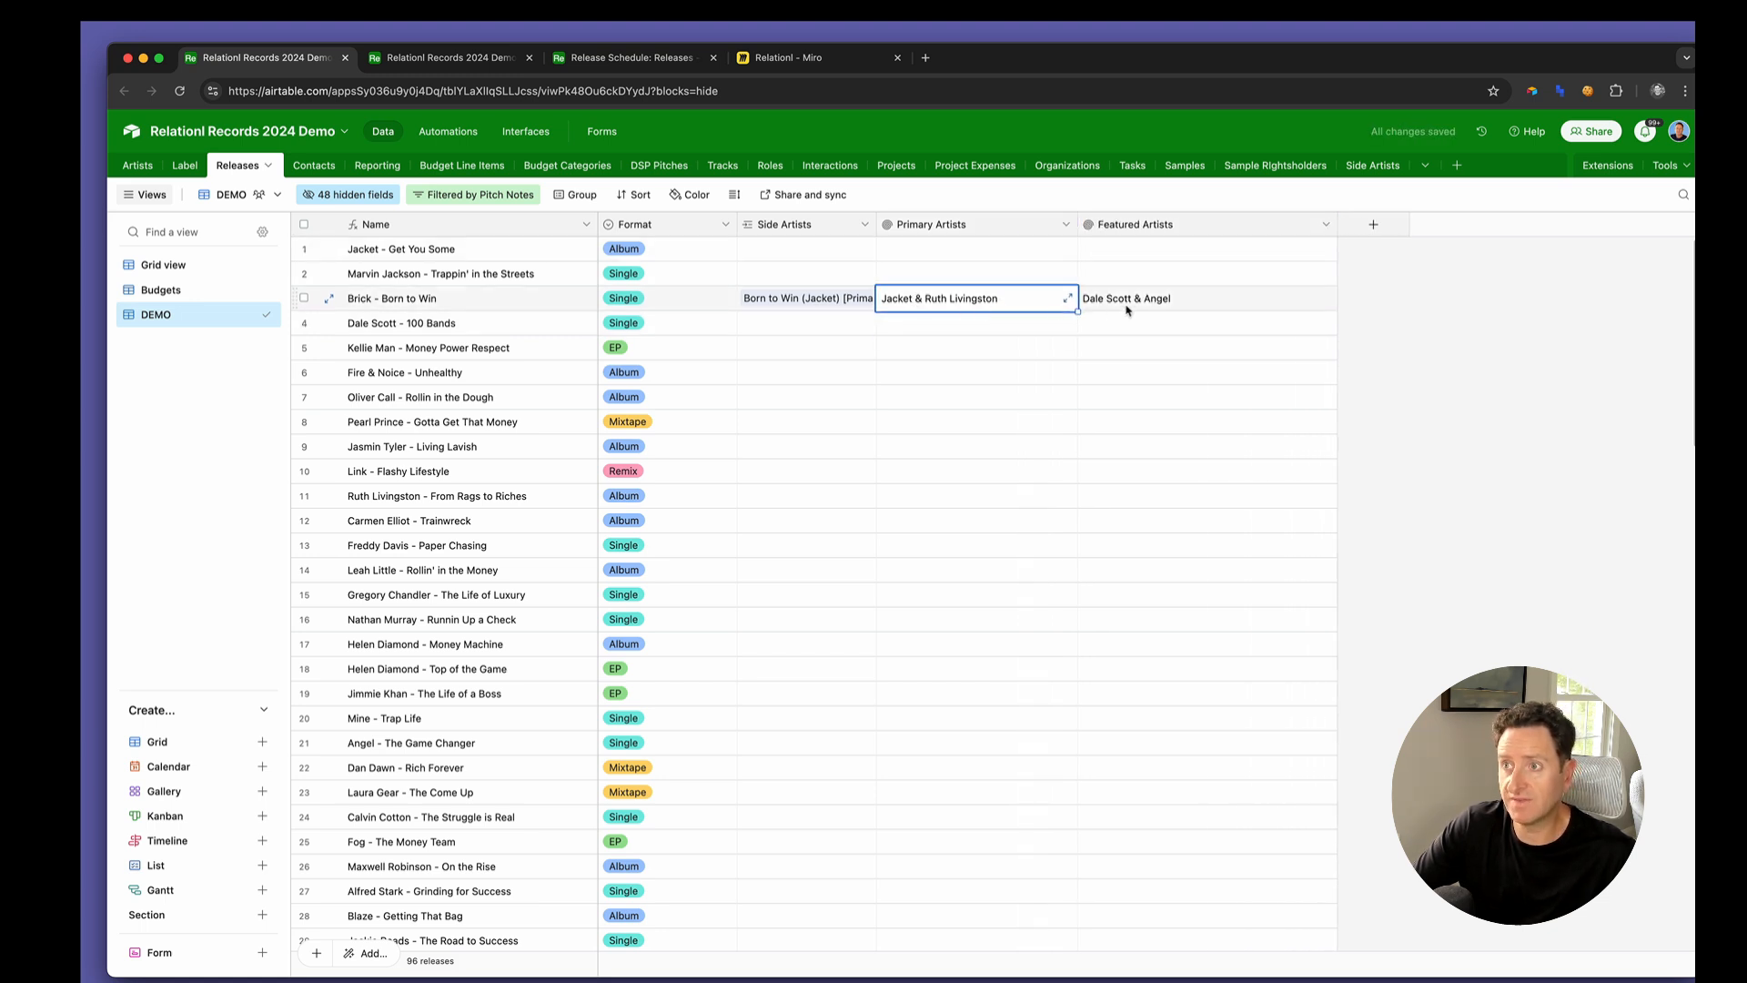
pyautogui.click(1193, 302)
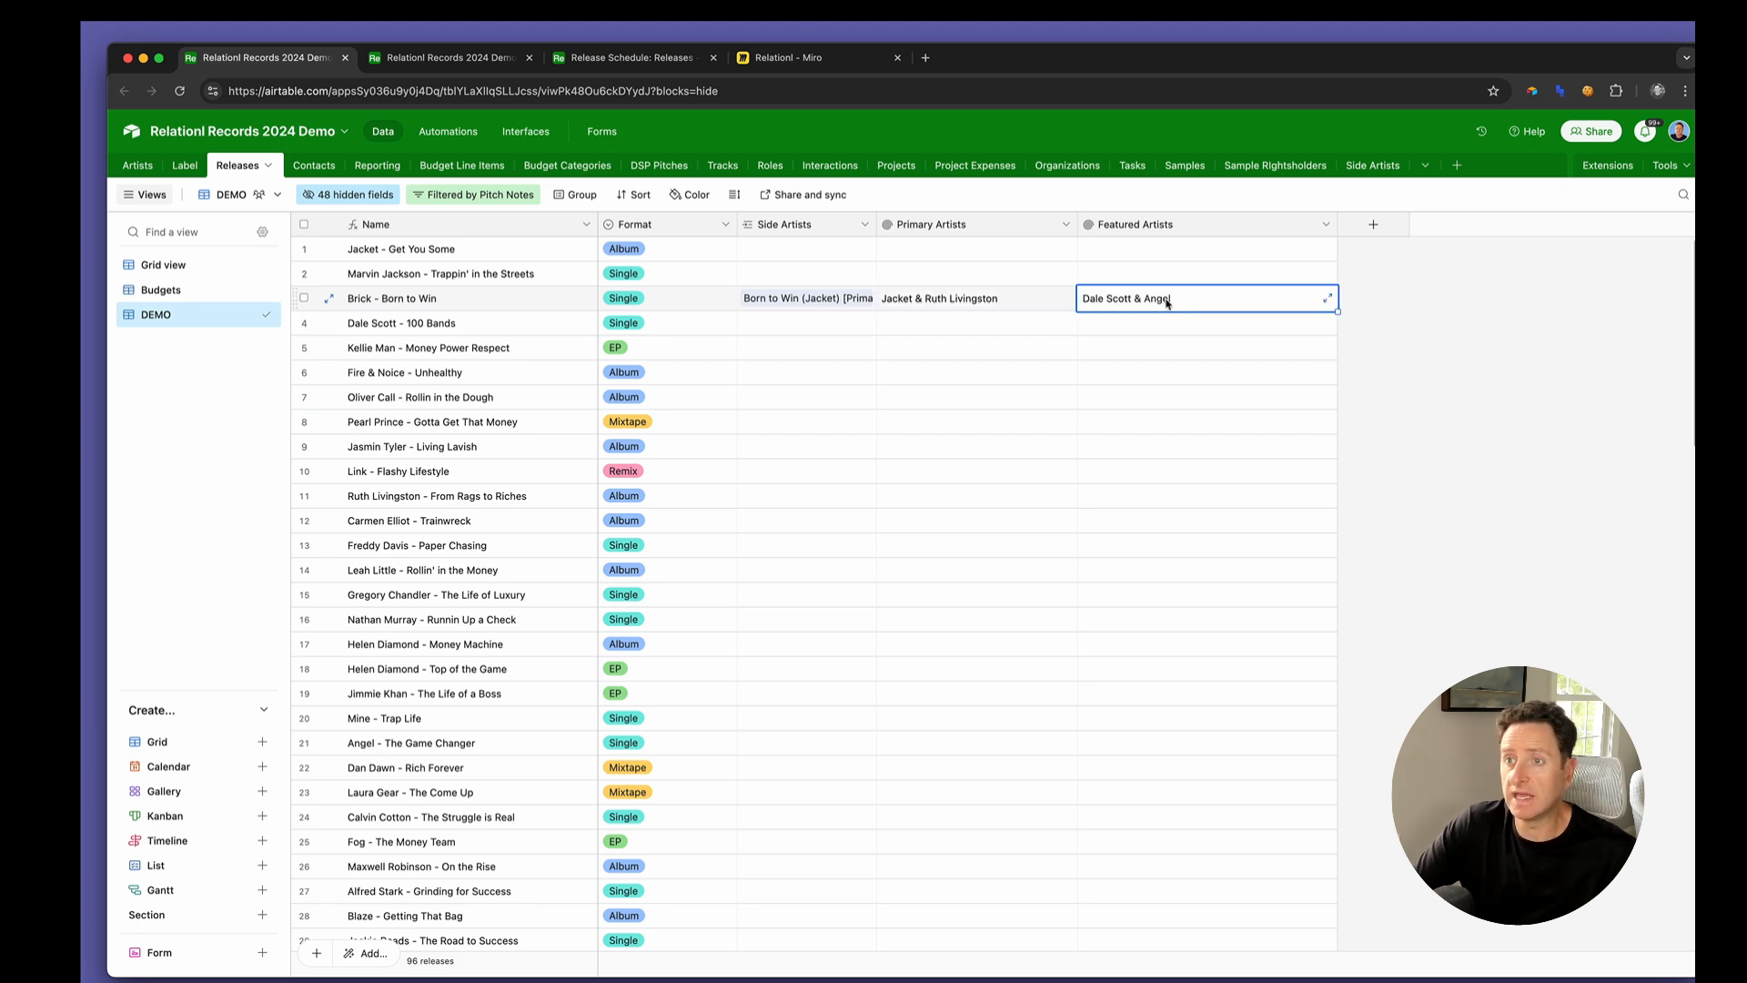
# Widen the Side Artists column in the Releases table and review the primary artists, featured artists and name of Born to Win
pyautogui.moveTo(874, 225); pyautogui.dragTo(940, 225)
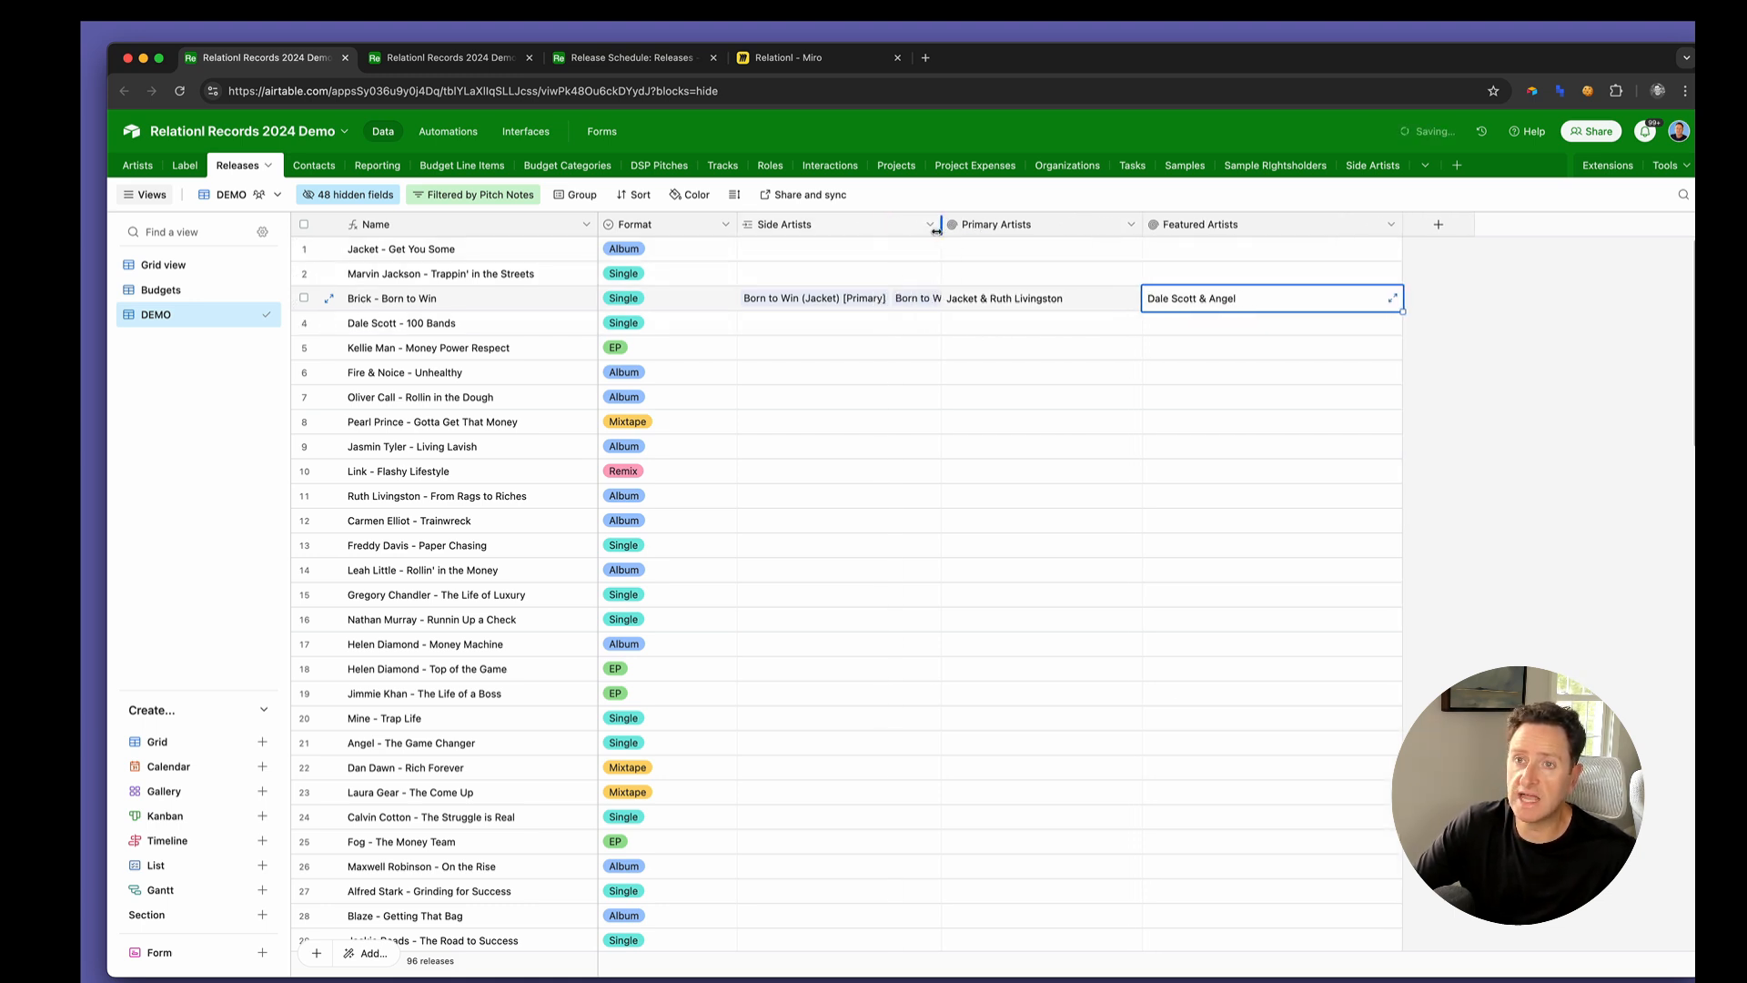
pyautogui.click(1008, 302)
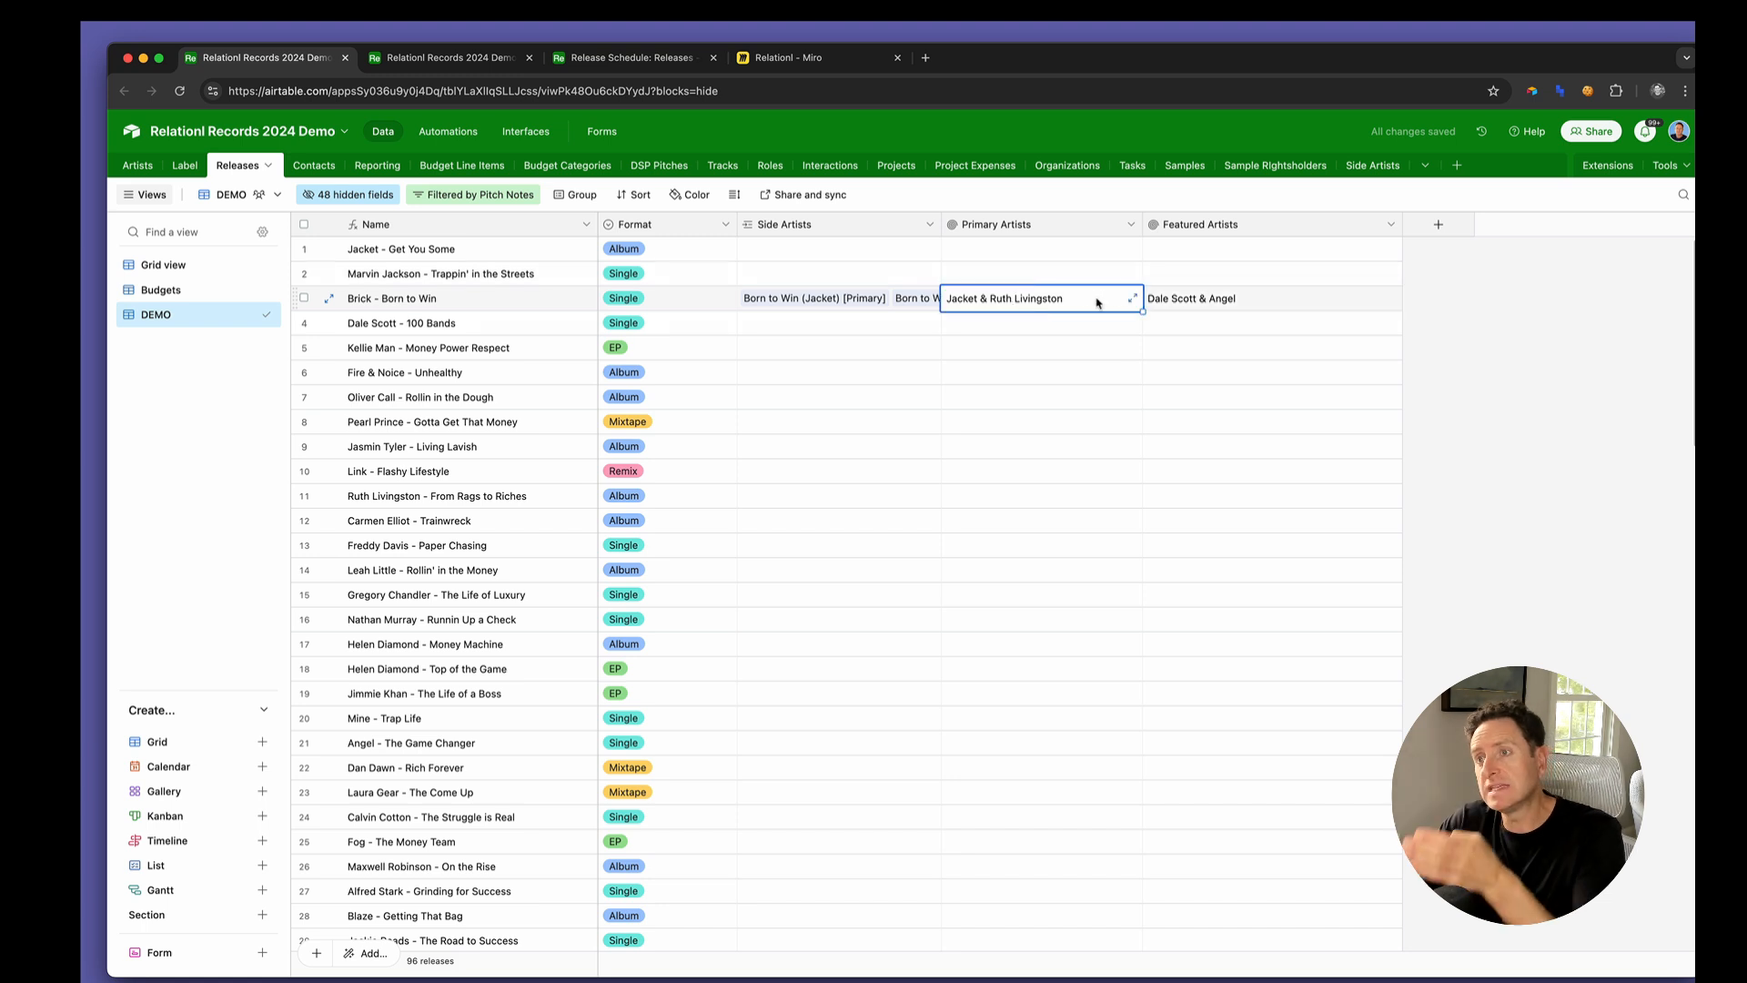
pyautogui.click(1187, 302)
pyautogui.click(508, 308)
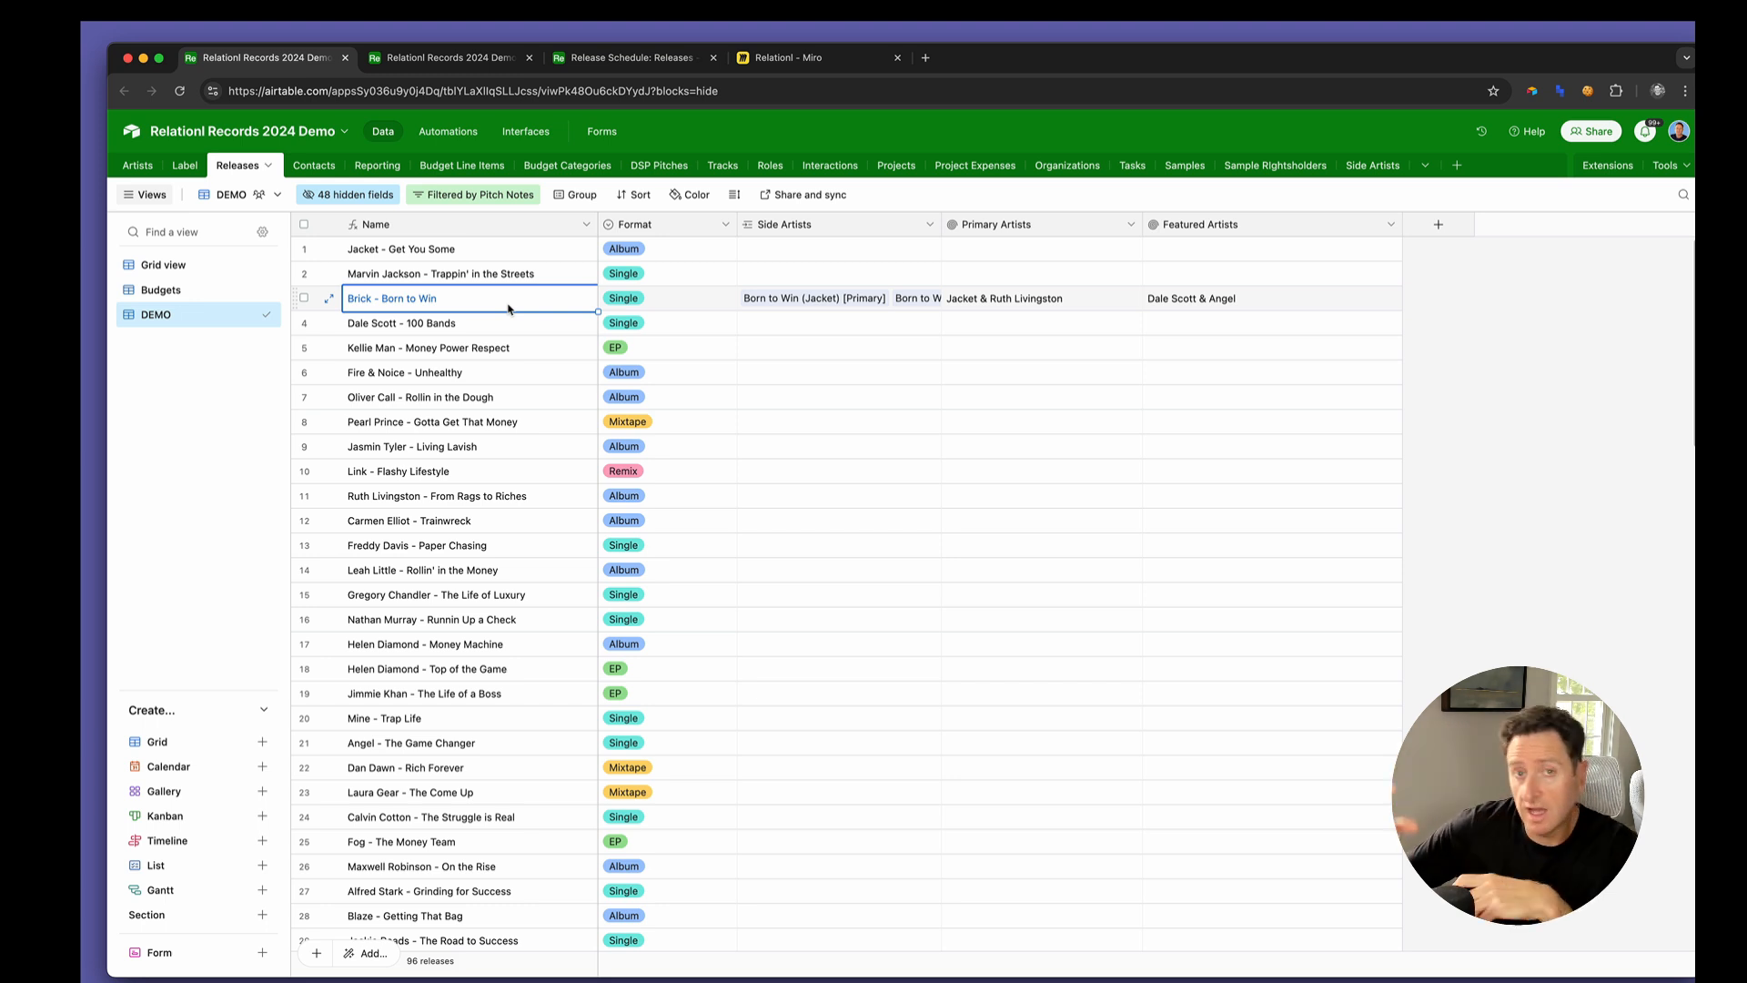
# Try to replace the Releases Name formula with the previously copied one combining main and primary artists, title and featured artists
pyautogui.doubleClick(492, 225)
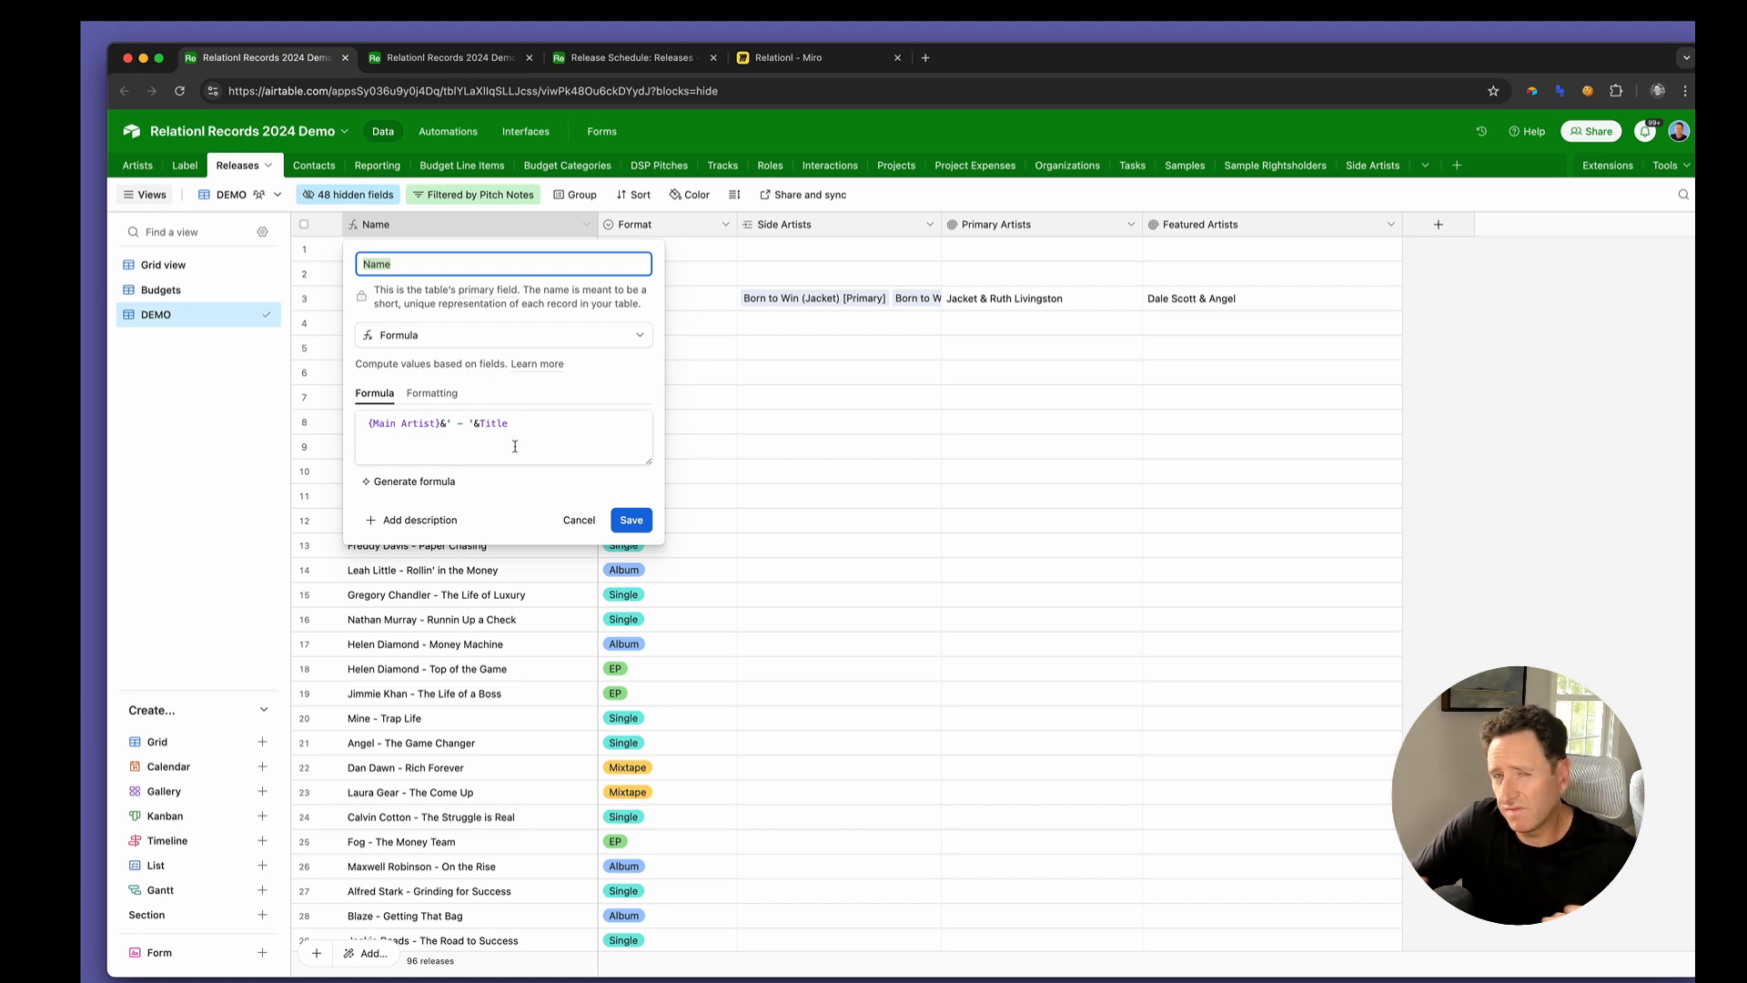
pyautogui.click(515, 446)
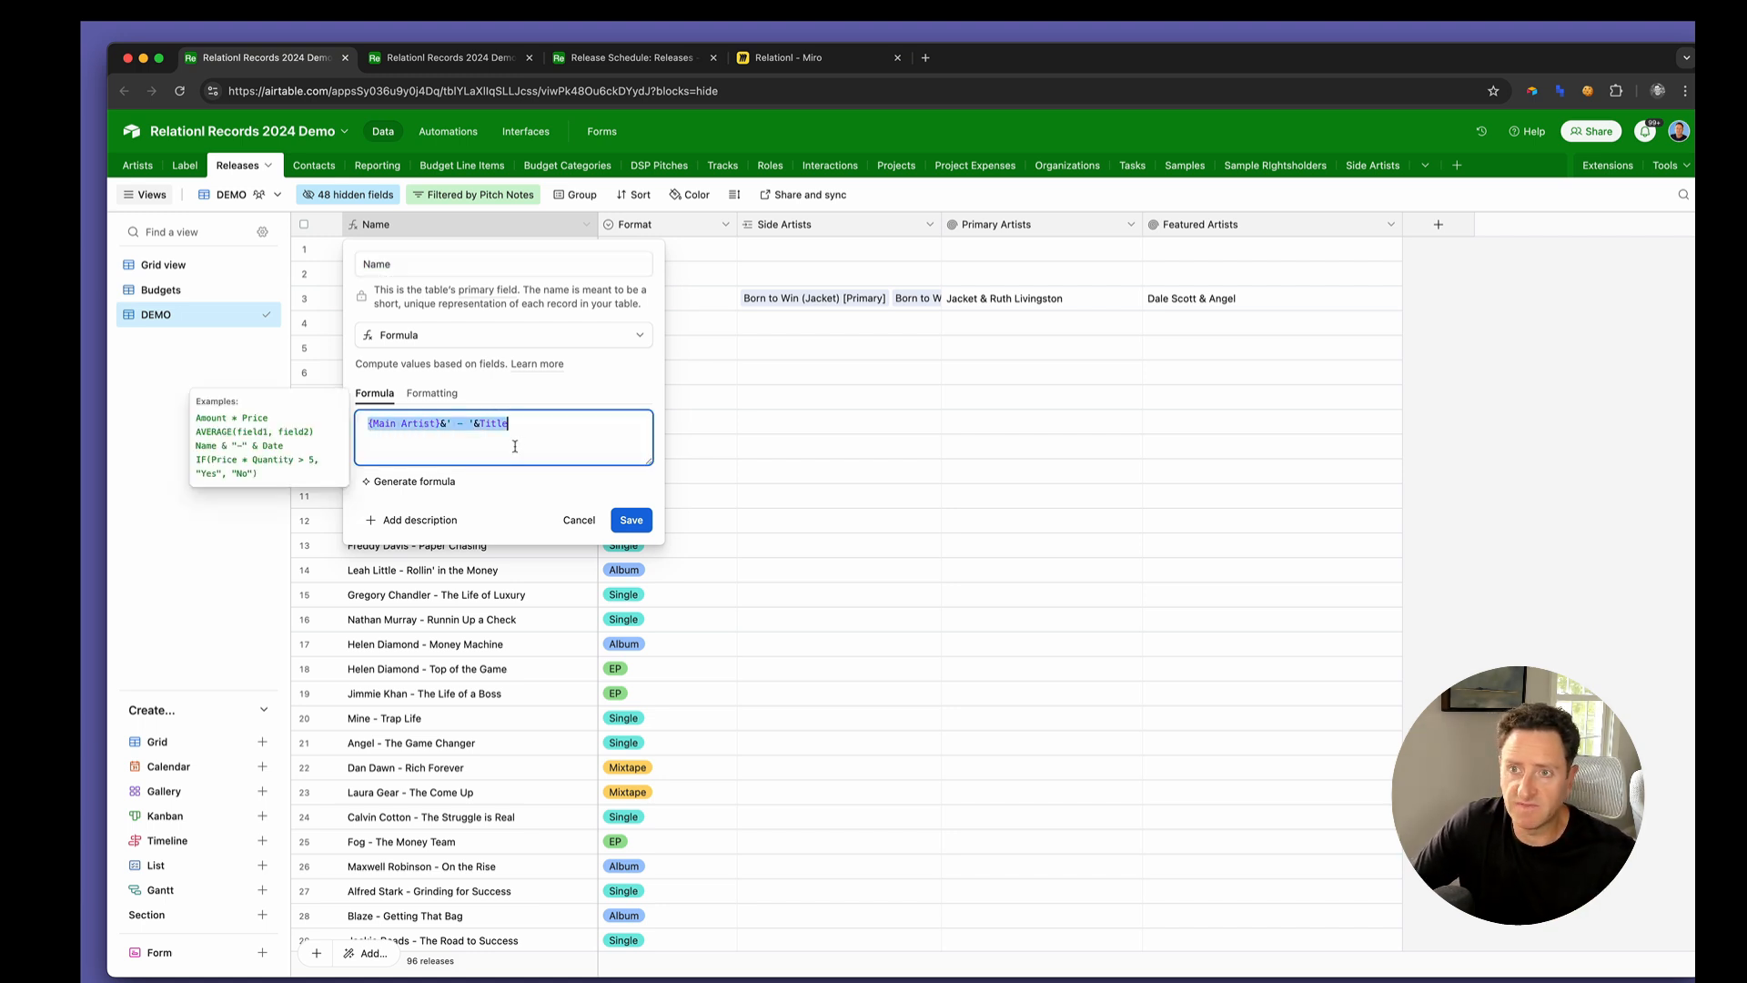
pyautogui.press('super+shift+v')
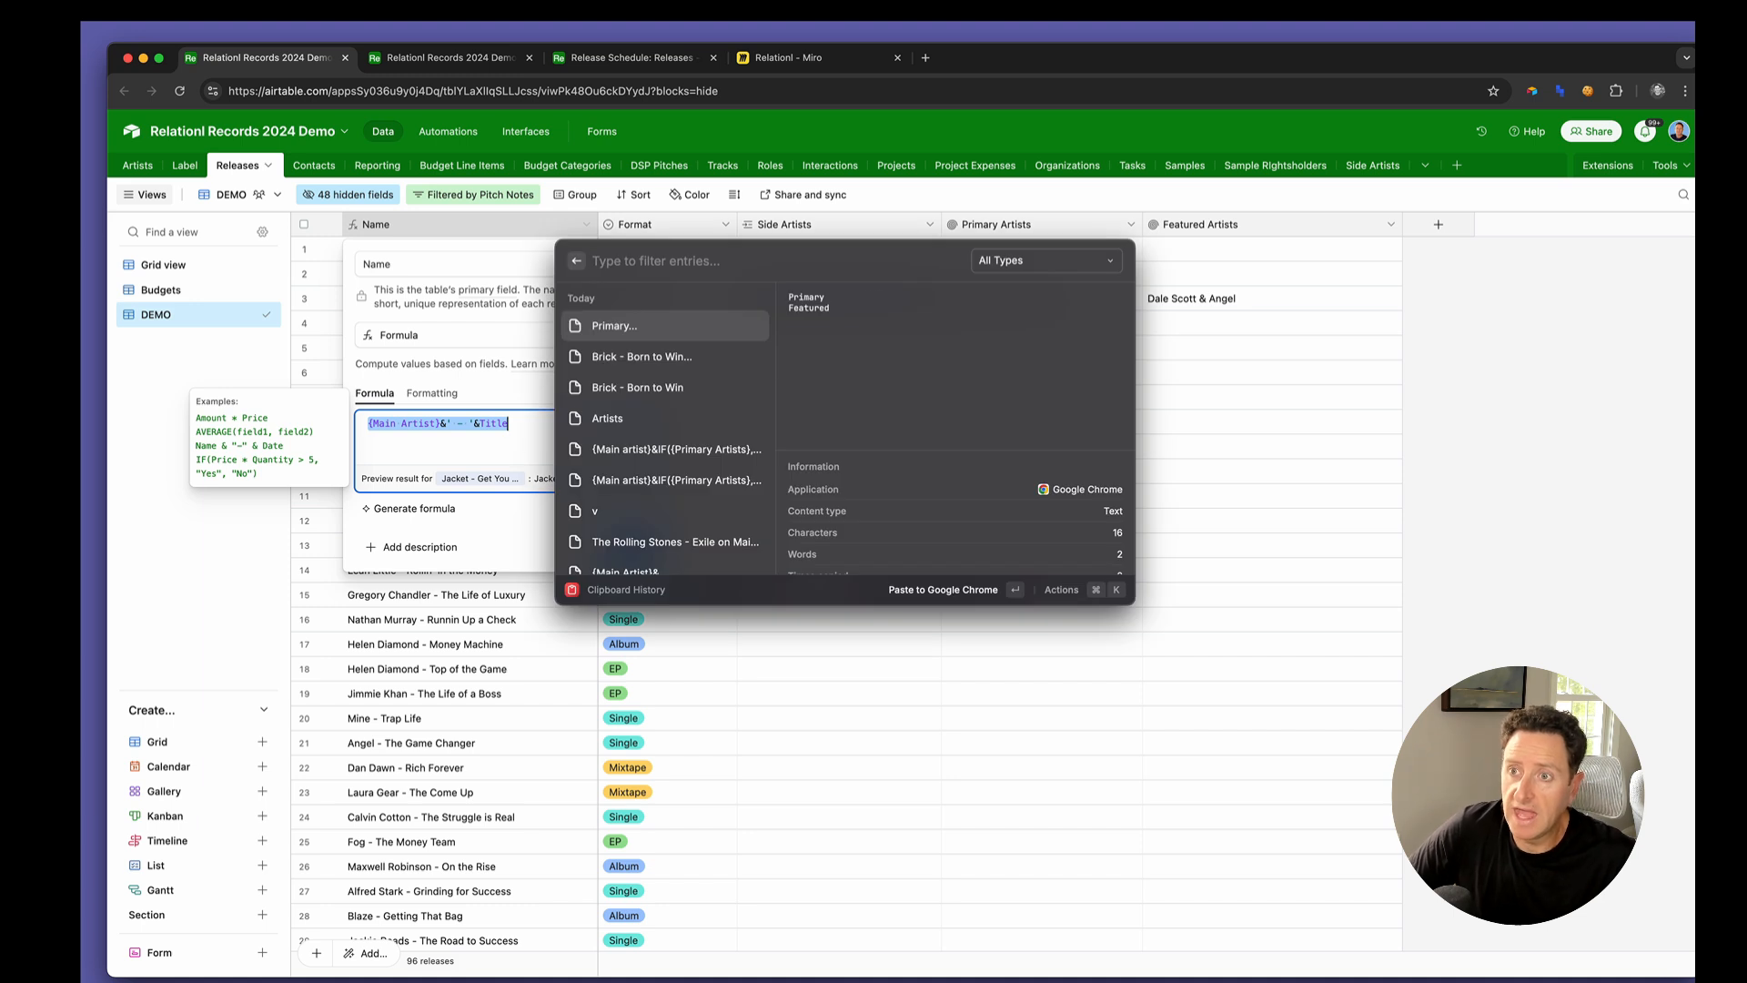
pyautogui.press('Down')
pyautogui.press('Down')
pyautogui.press('Down')
pyautogui.press('Down')
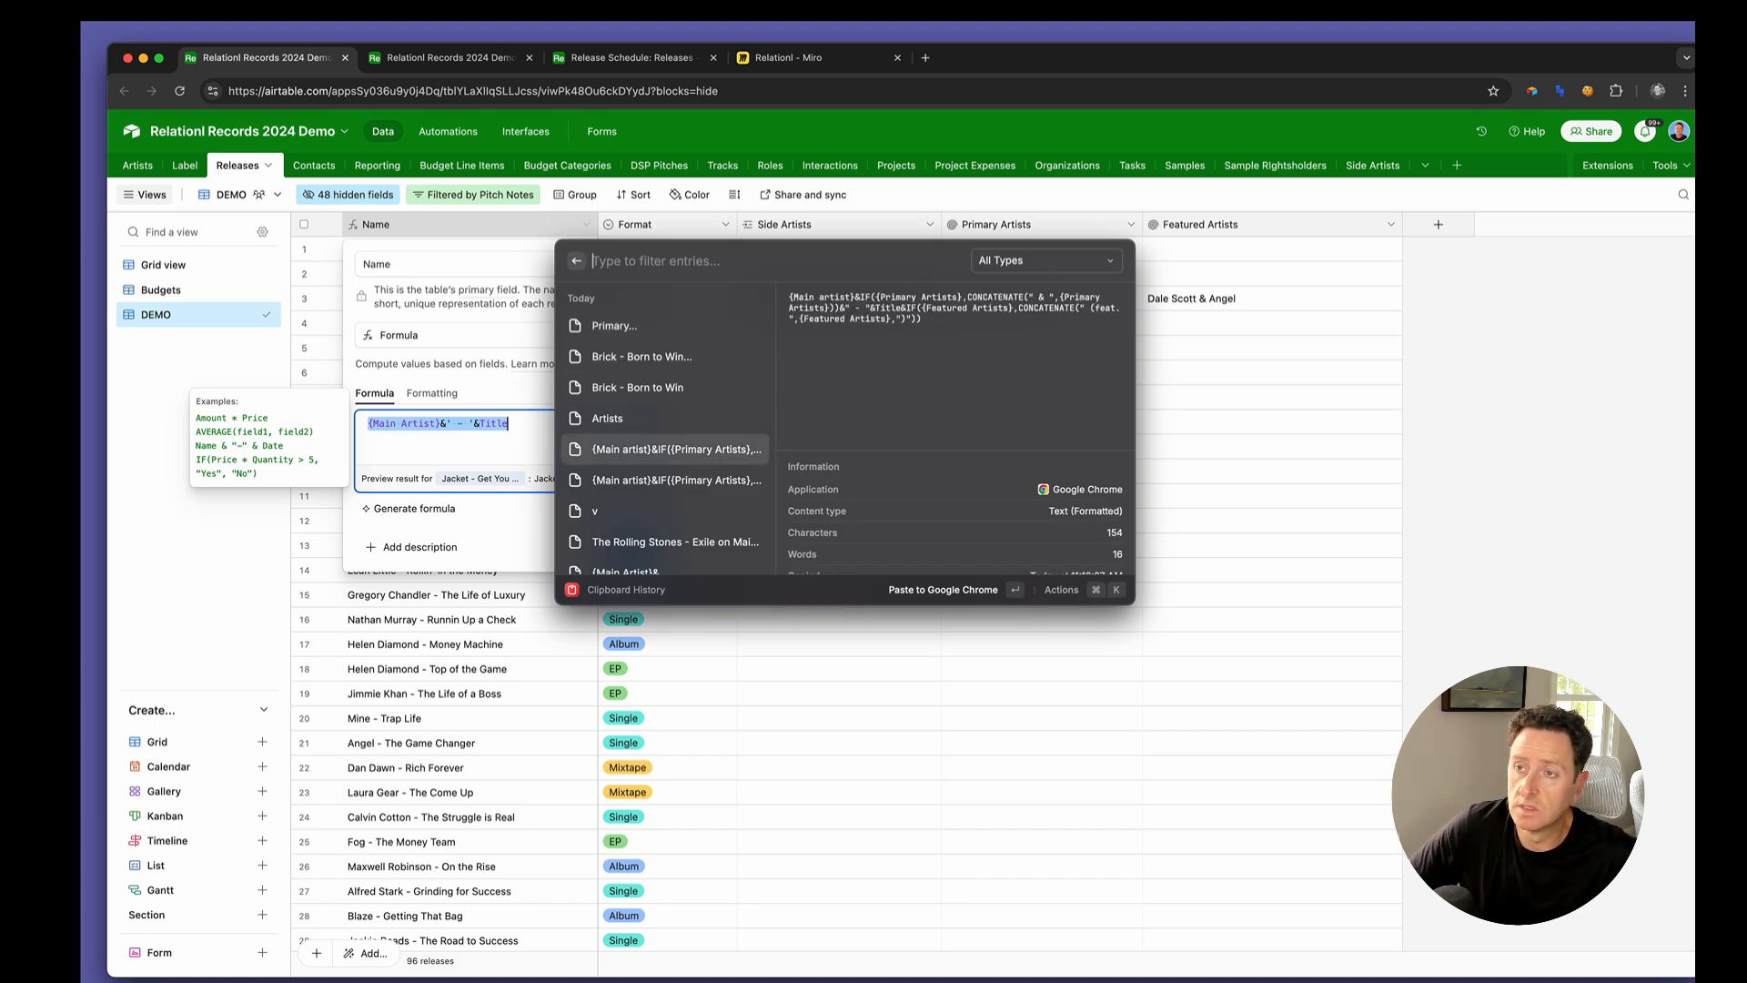
pyautogui.press('Return')
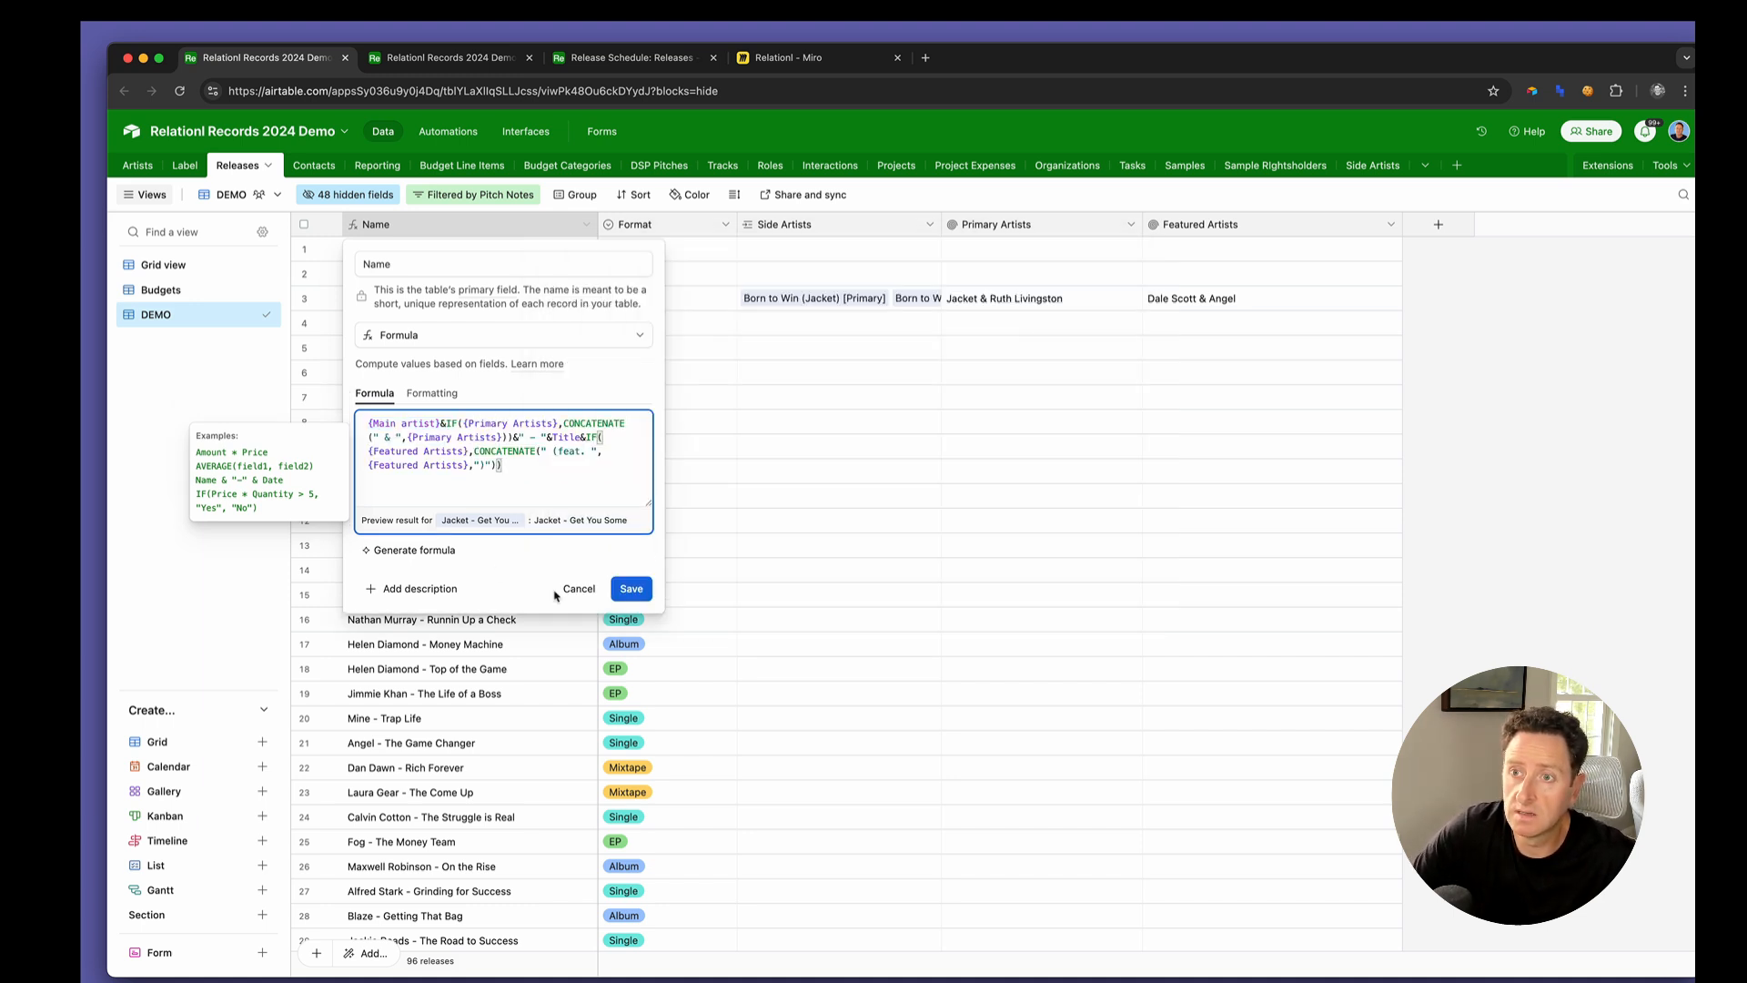
pyautogui.click(633, 588)
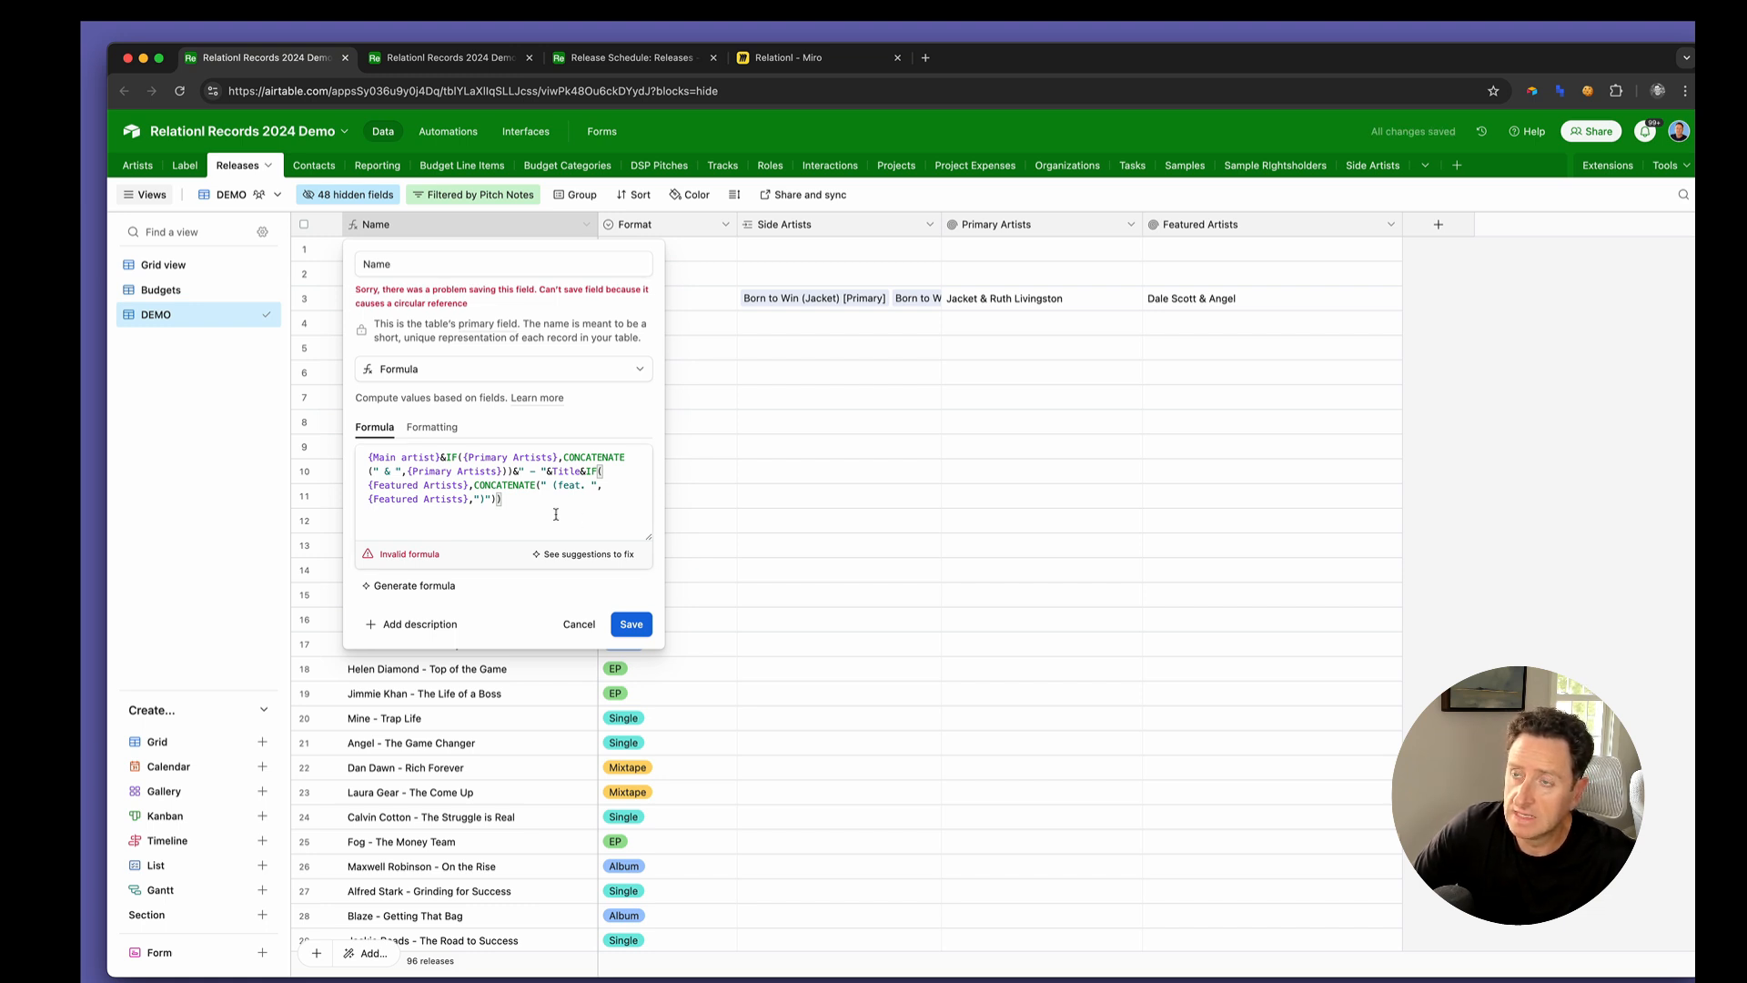
pyautogui.click(566, 626)
# Open the configuration of the Name field in the Side Artists table
pyautogui.hotkey('ctrl', 'Tab')
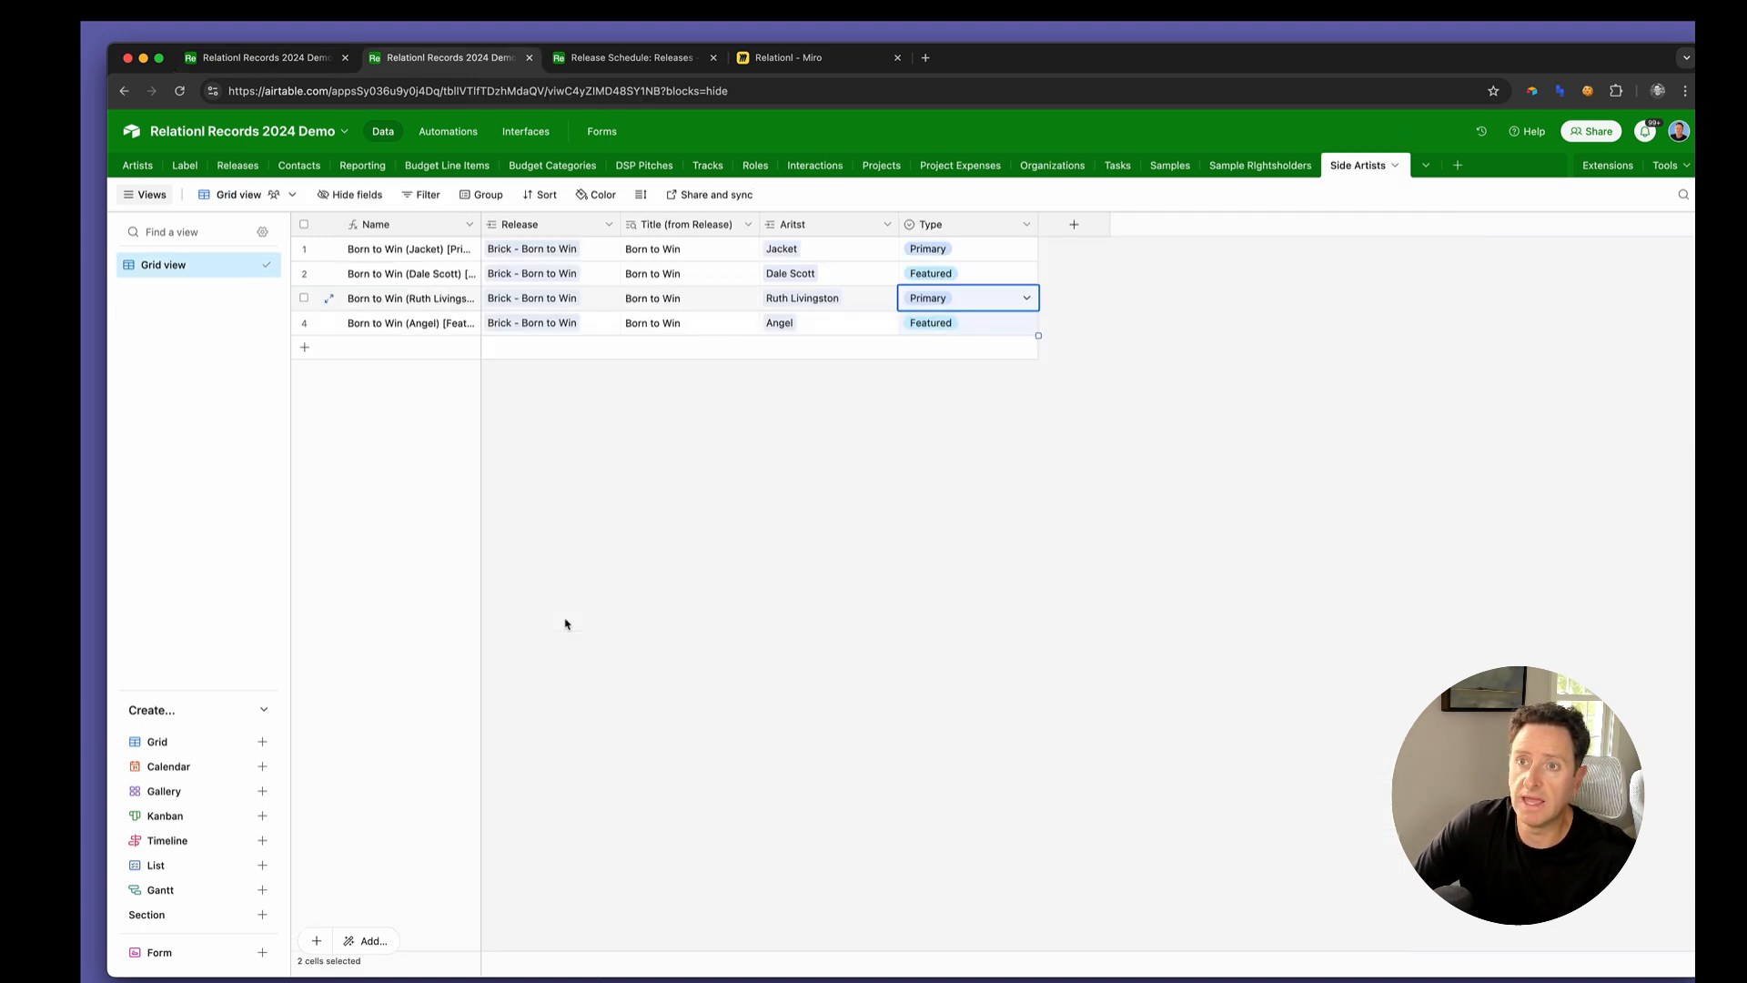
pyautogui.doubleClick(428, 223)
pyautogui.click(504, 436)
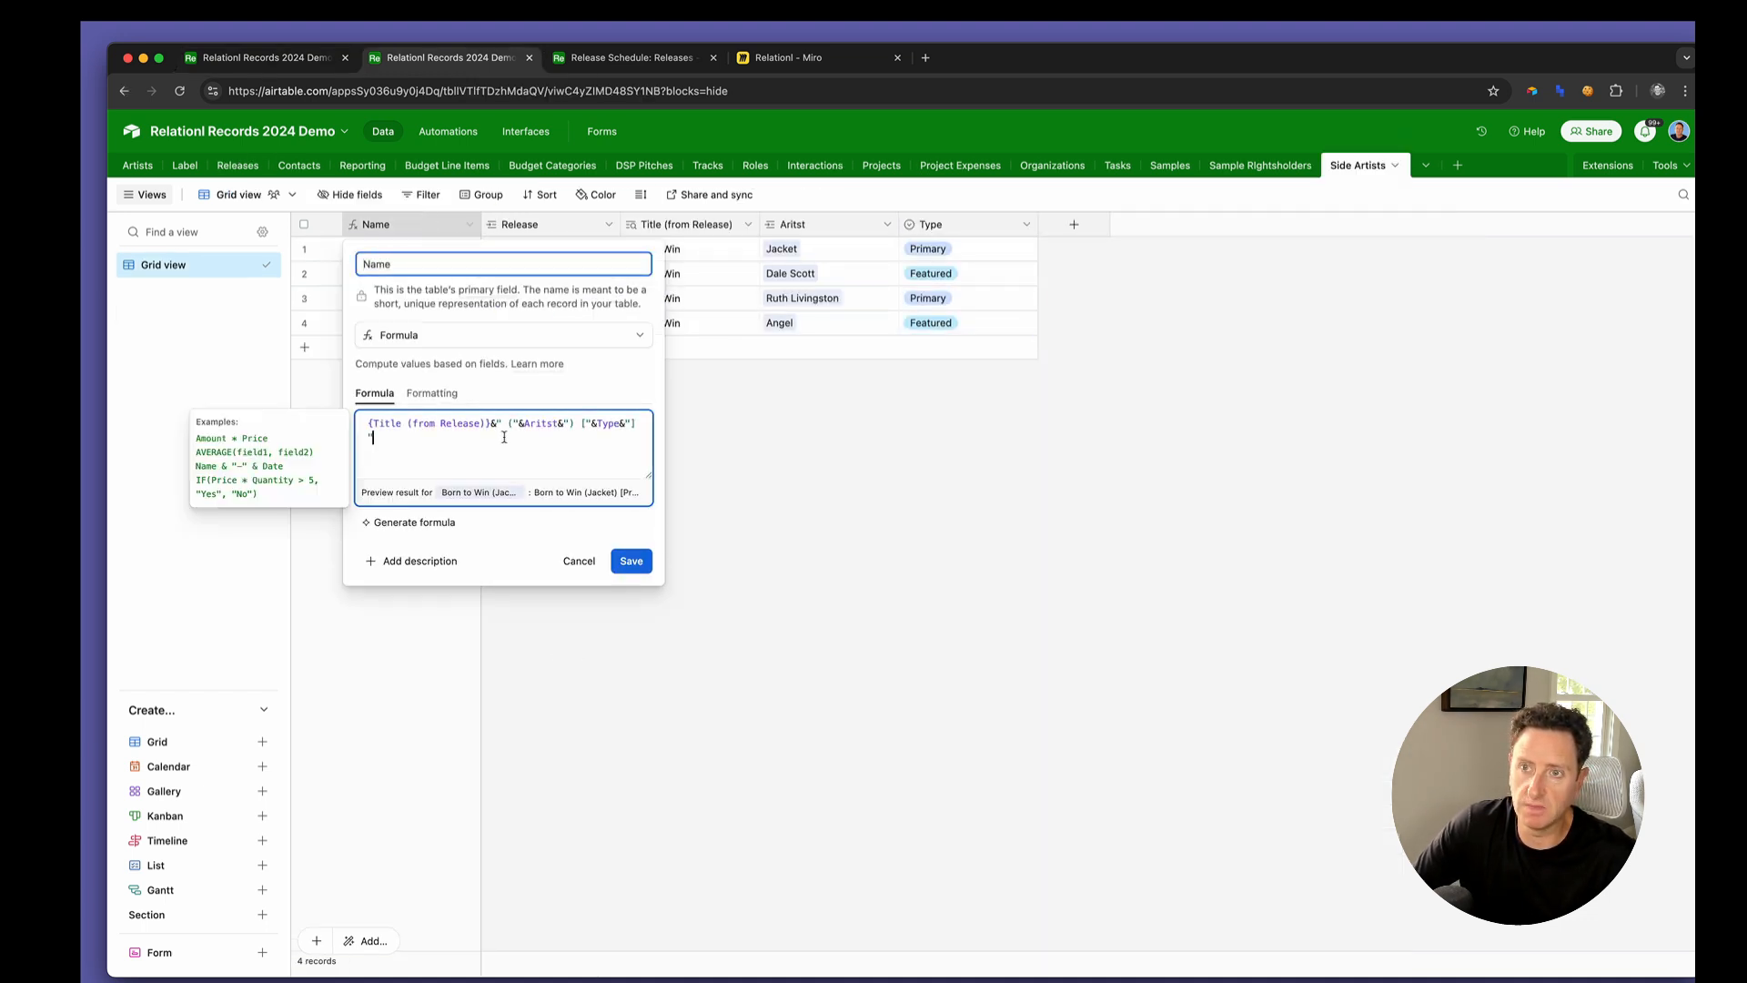
pyautogui.press('super+a')
pyautogui.write('au')
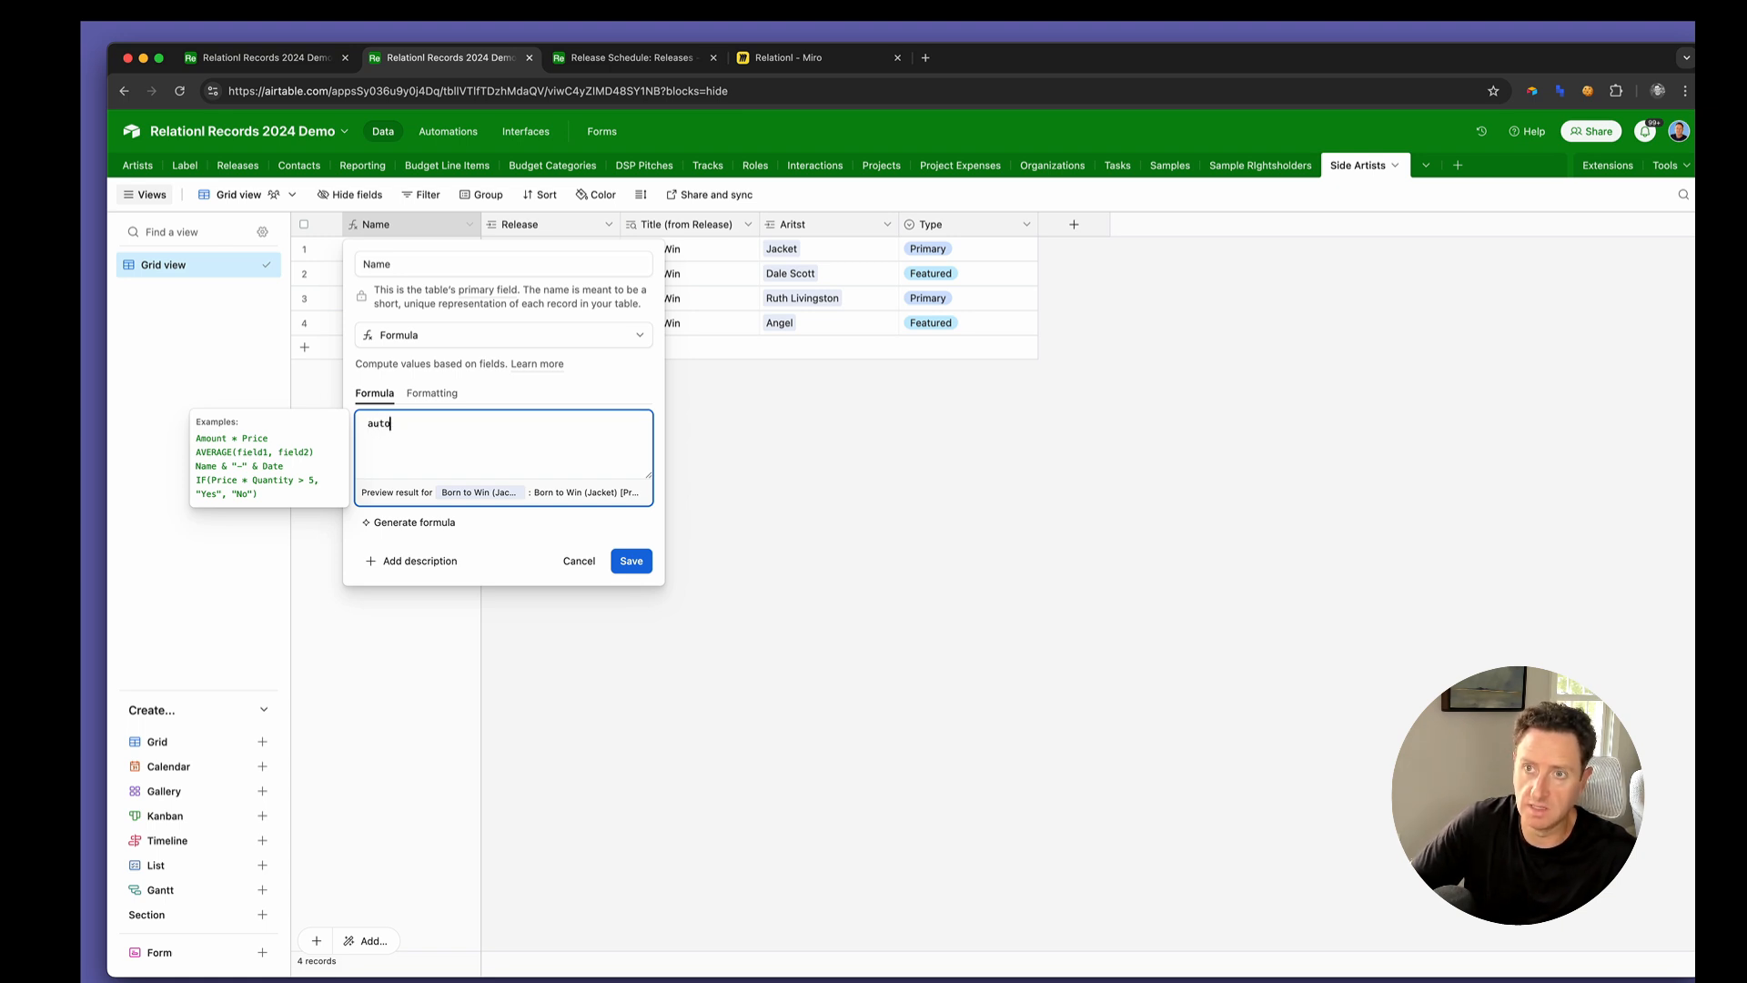
pyautogui.write('tonumb')
pyautogui.press('super+a')
pyautogui.press('BackSpace')
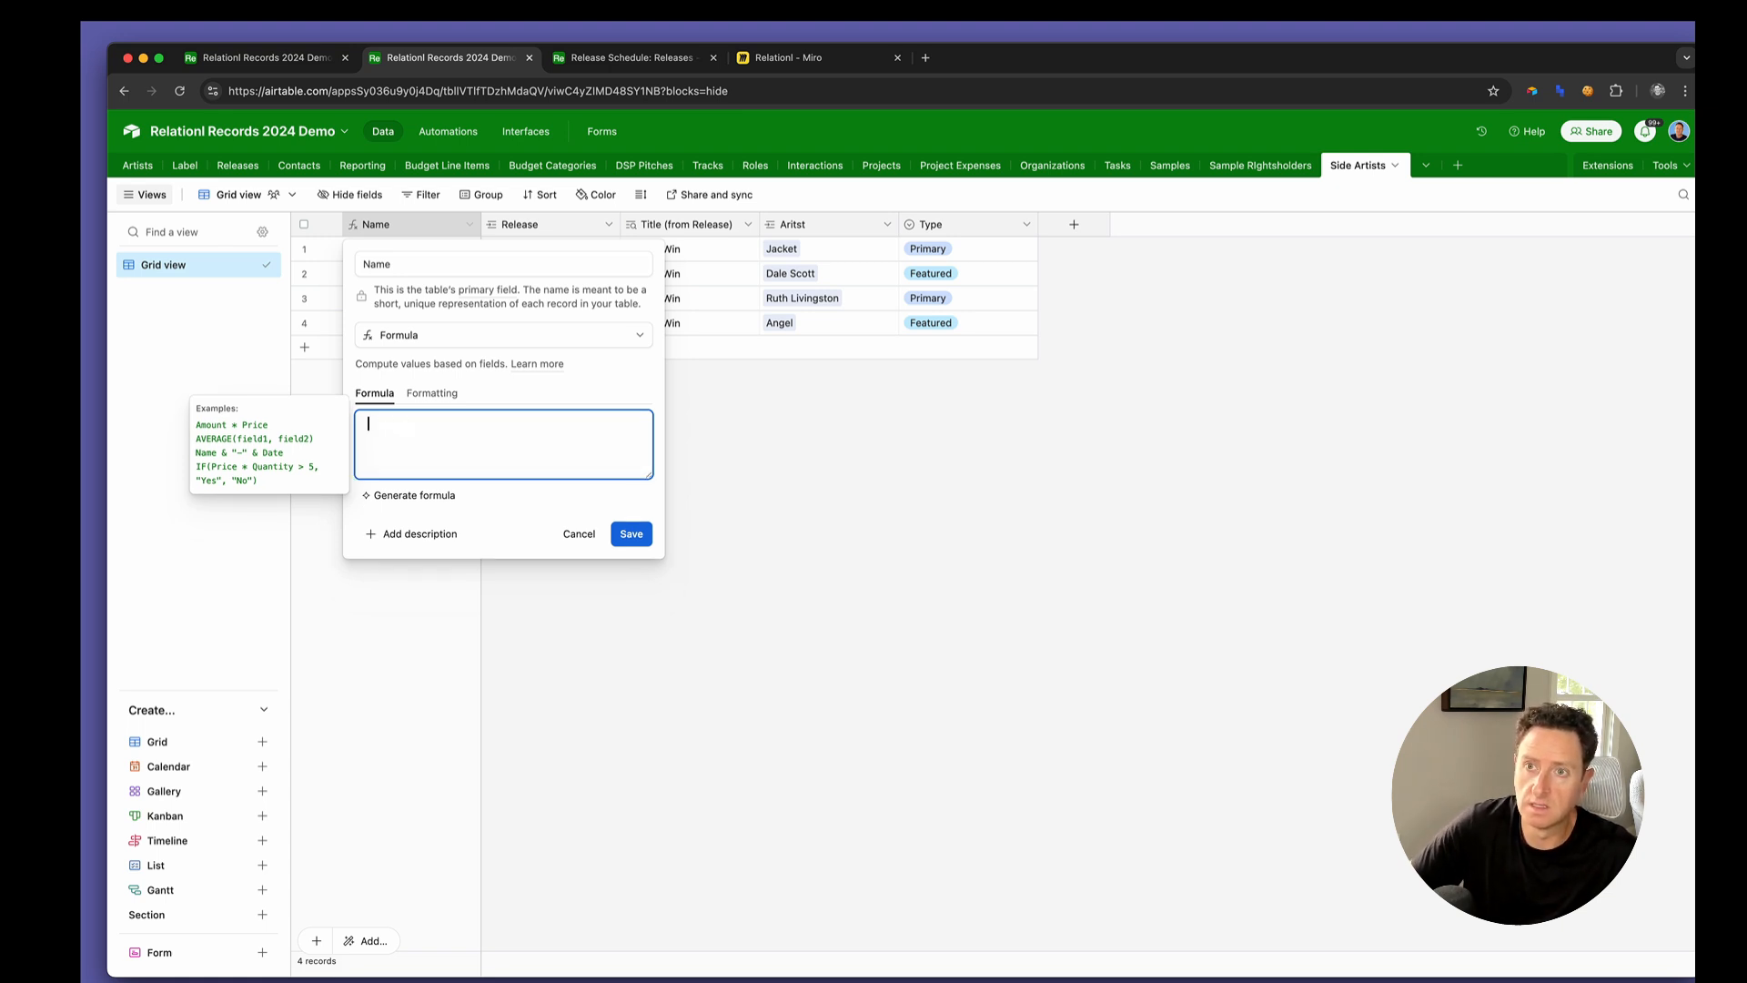
# Change the Side Artists table's Name field type to Autonumber and save it
pyautogui.click(500, 336)
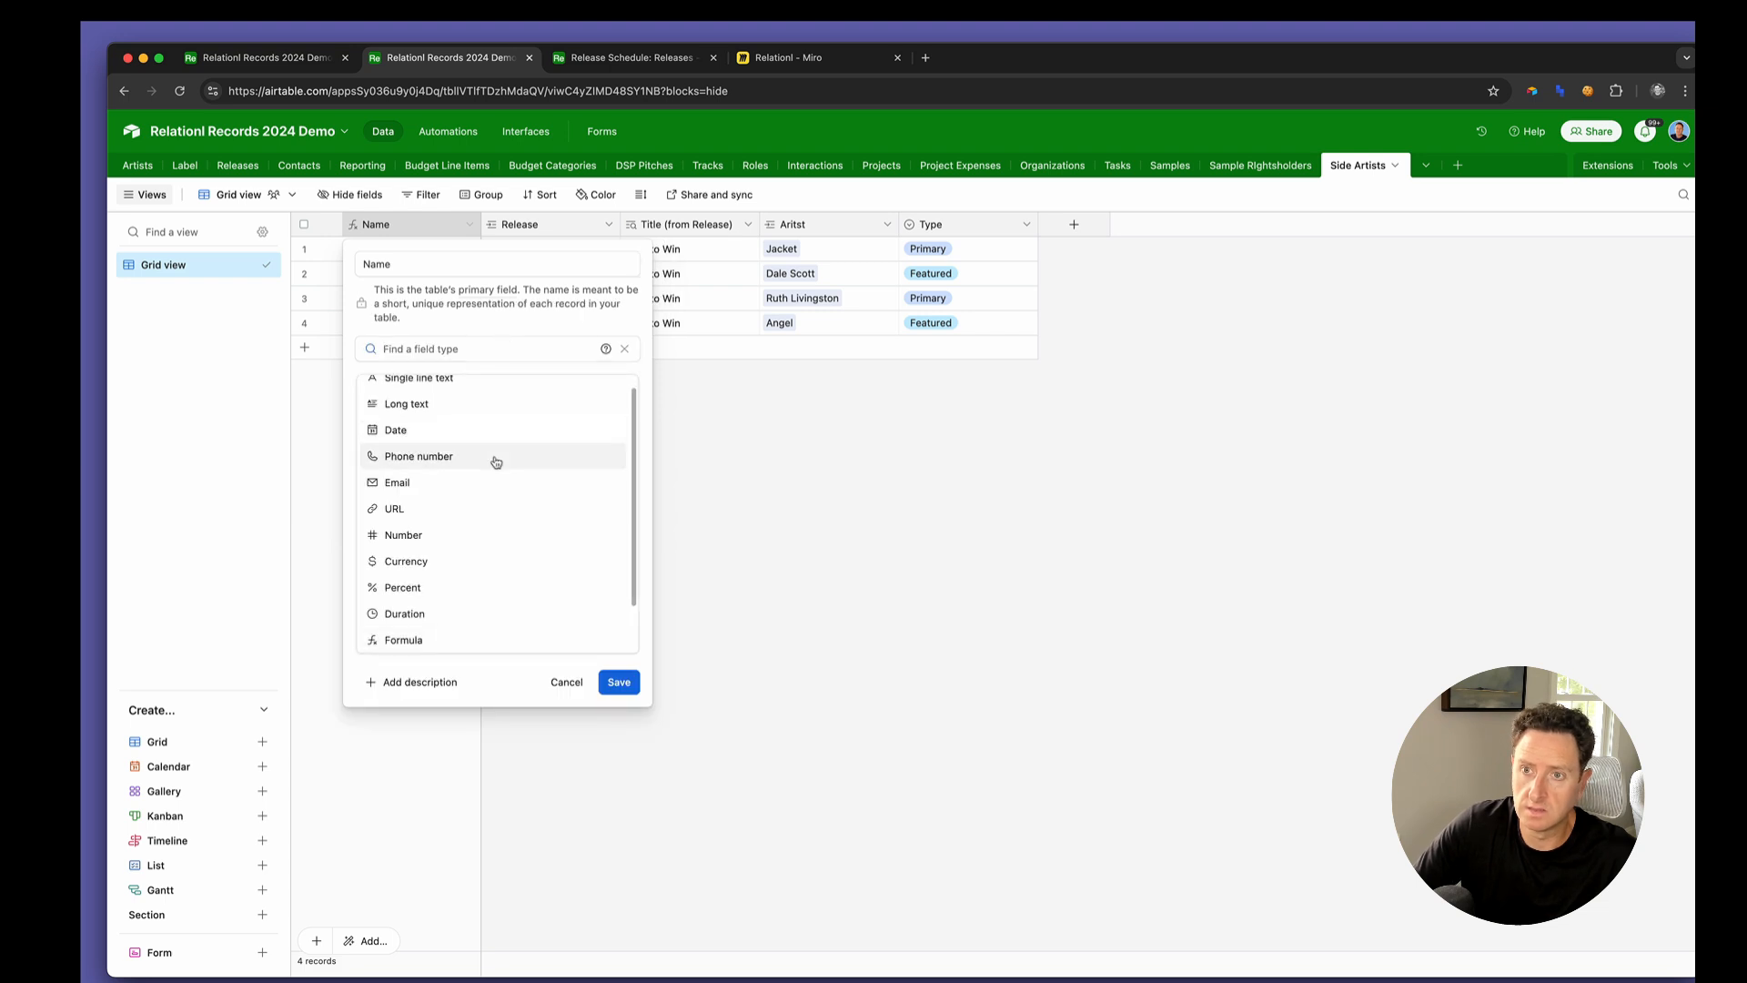
pyautogui.write('auto')
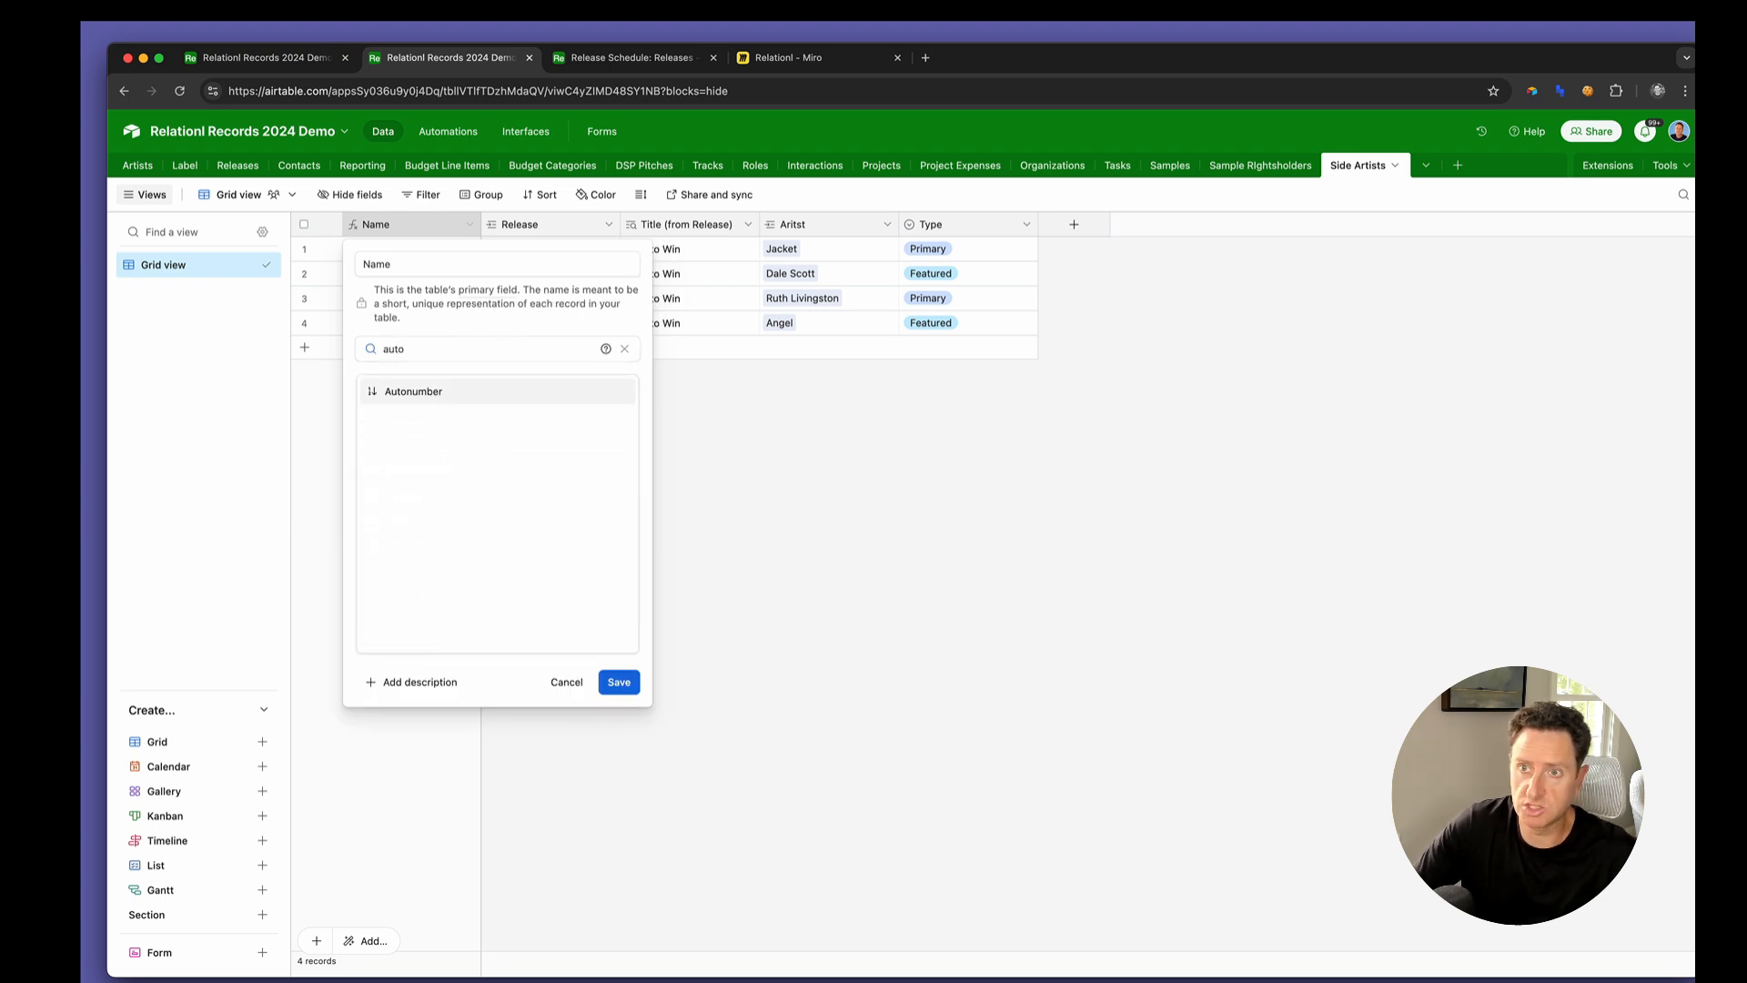
pyautogui.click(471, 400)
pyautogui.click(618, 432)
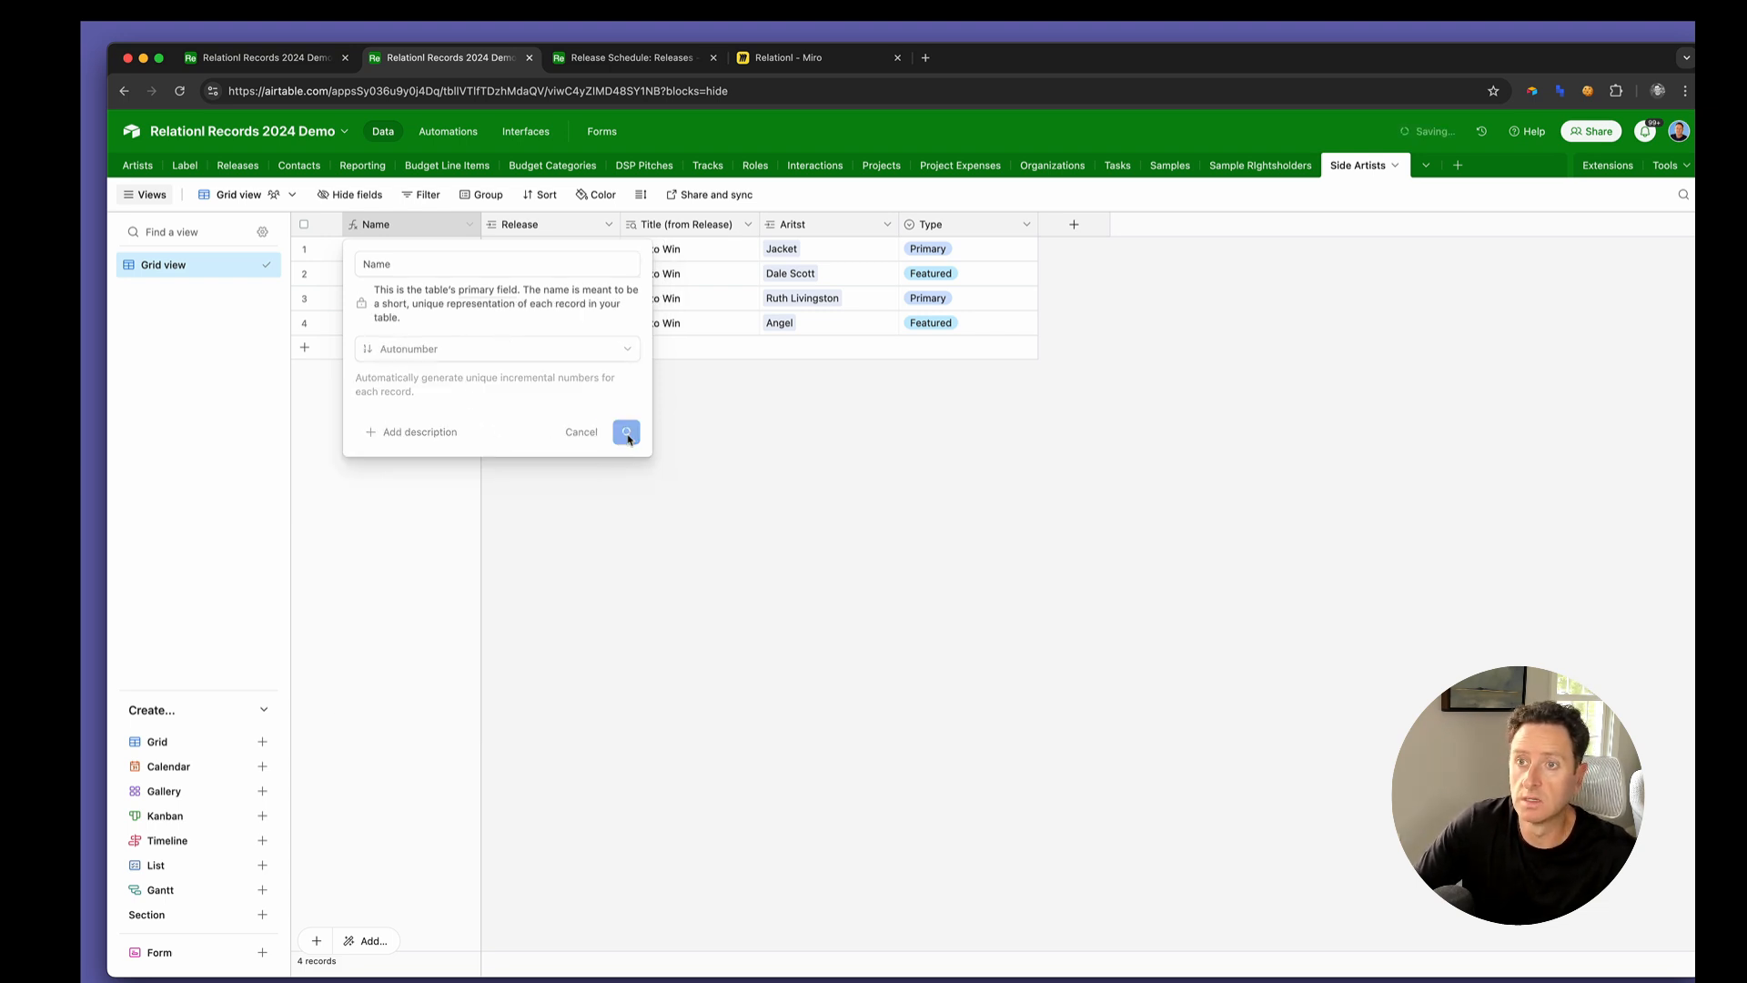
pyautogui.click(1037, 649)
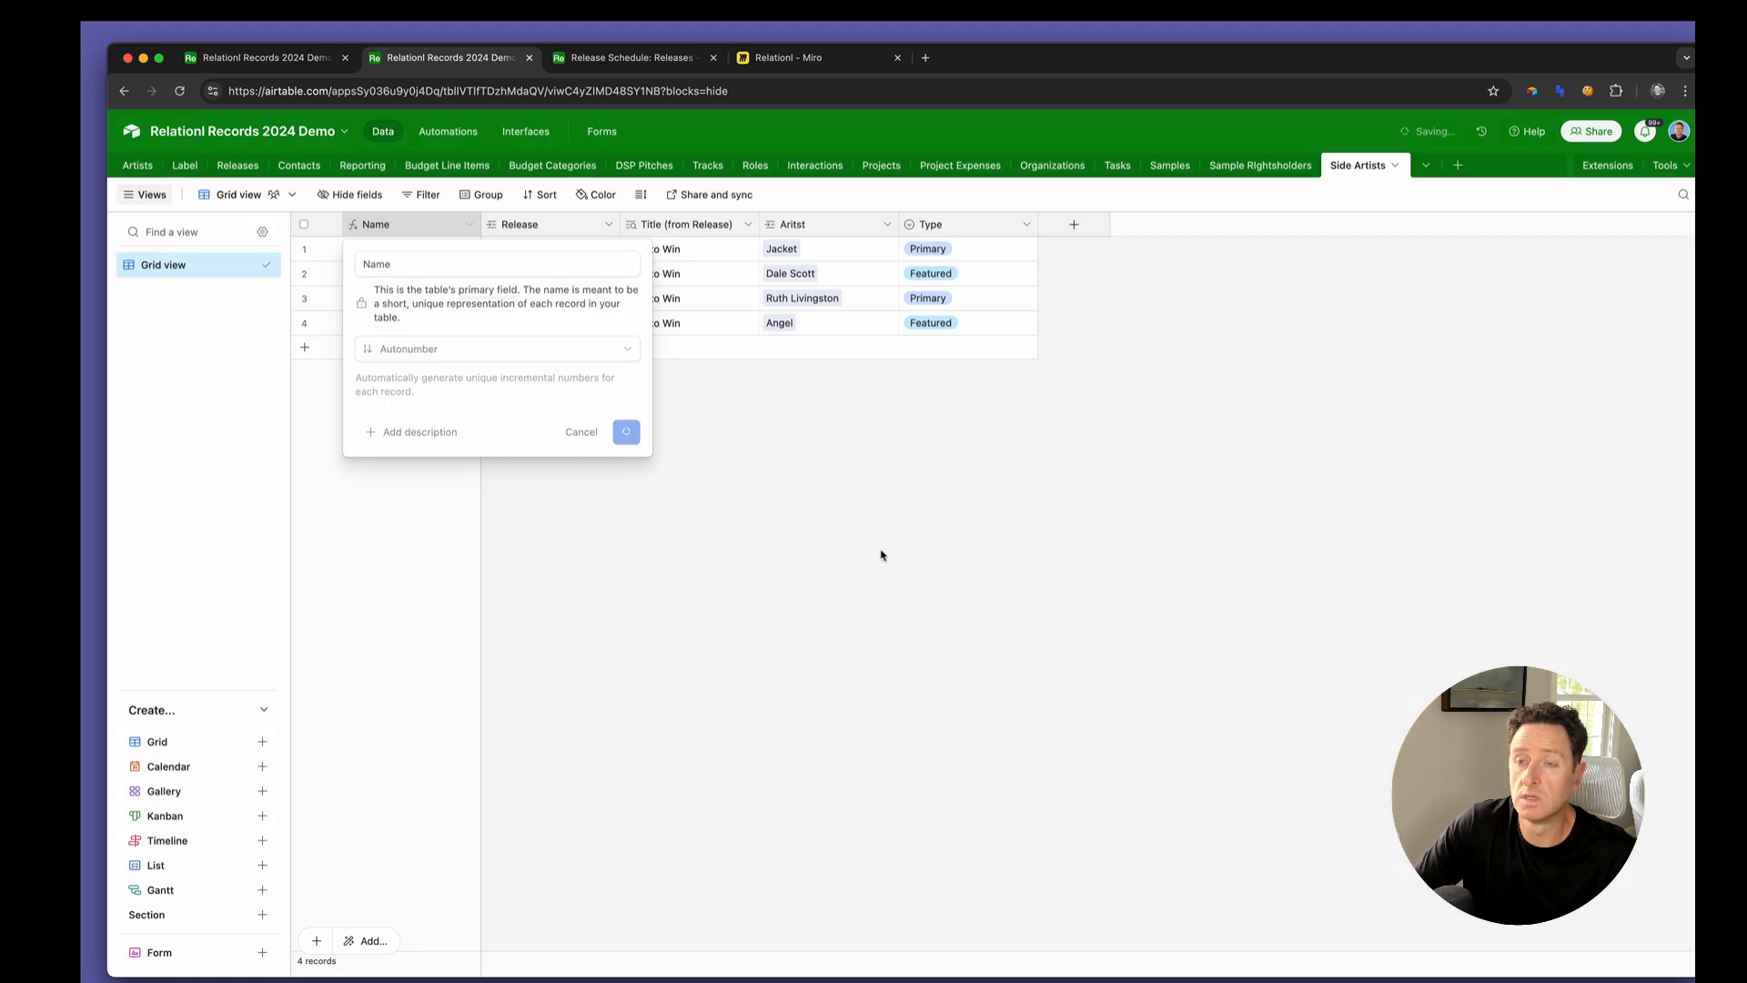
# Set the Releases Name formula to {Main artist}&IF({Primary Artists},CONCATENATE(" & ",{Primary Artists}))&" - "&Title&IF({Featured Artists},CONCATENATE(" (feat. ",{Featured Artists},")"))
pyautogui.hotkey('ctrl', 'shift', 'Tab')
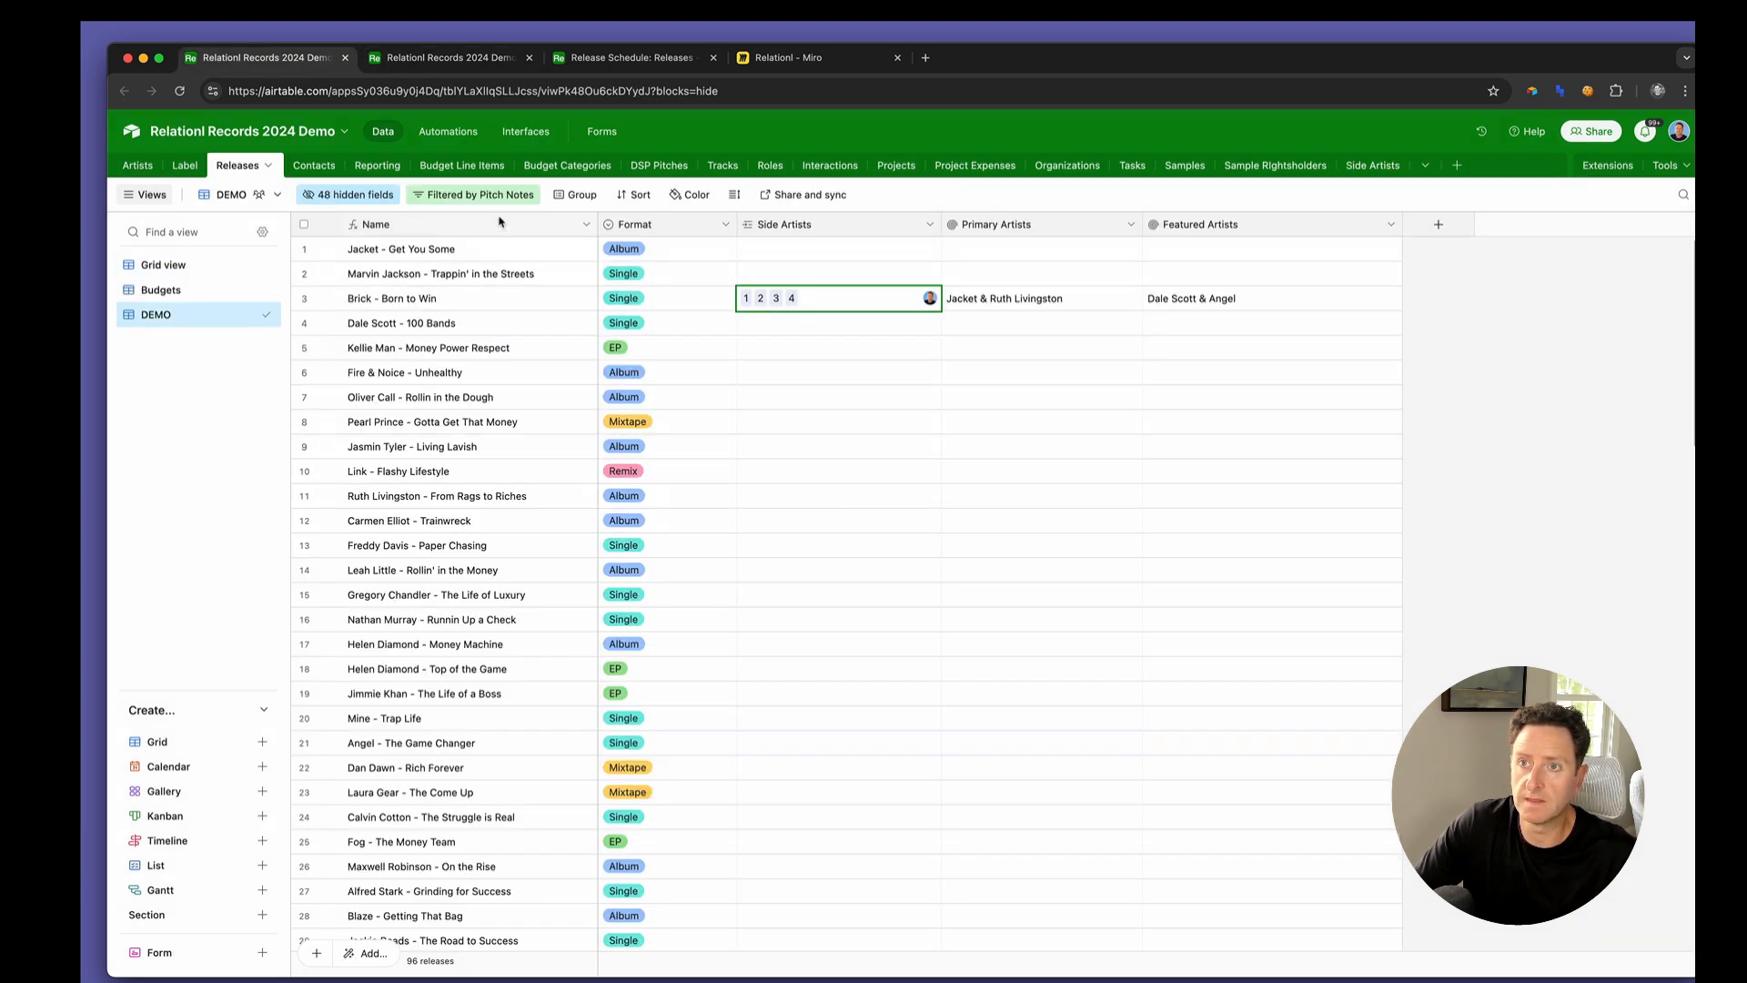
pyautogui.doubleClick(497, 223)
pyautogui.click(536, 462)
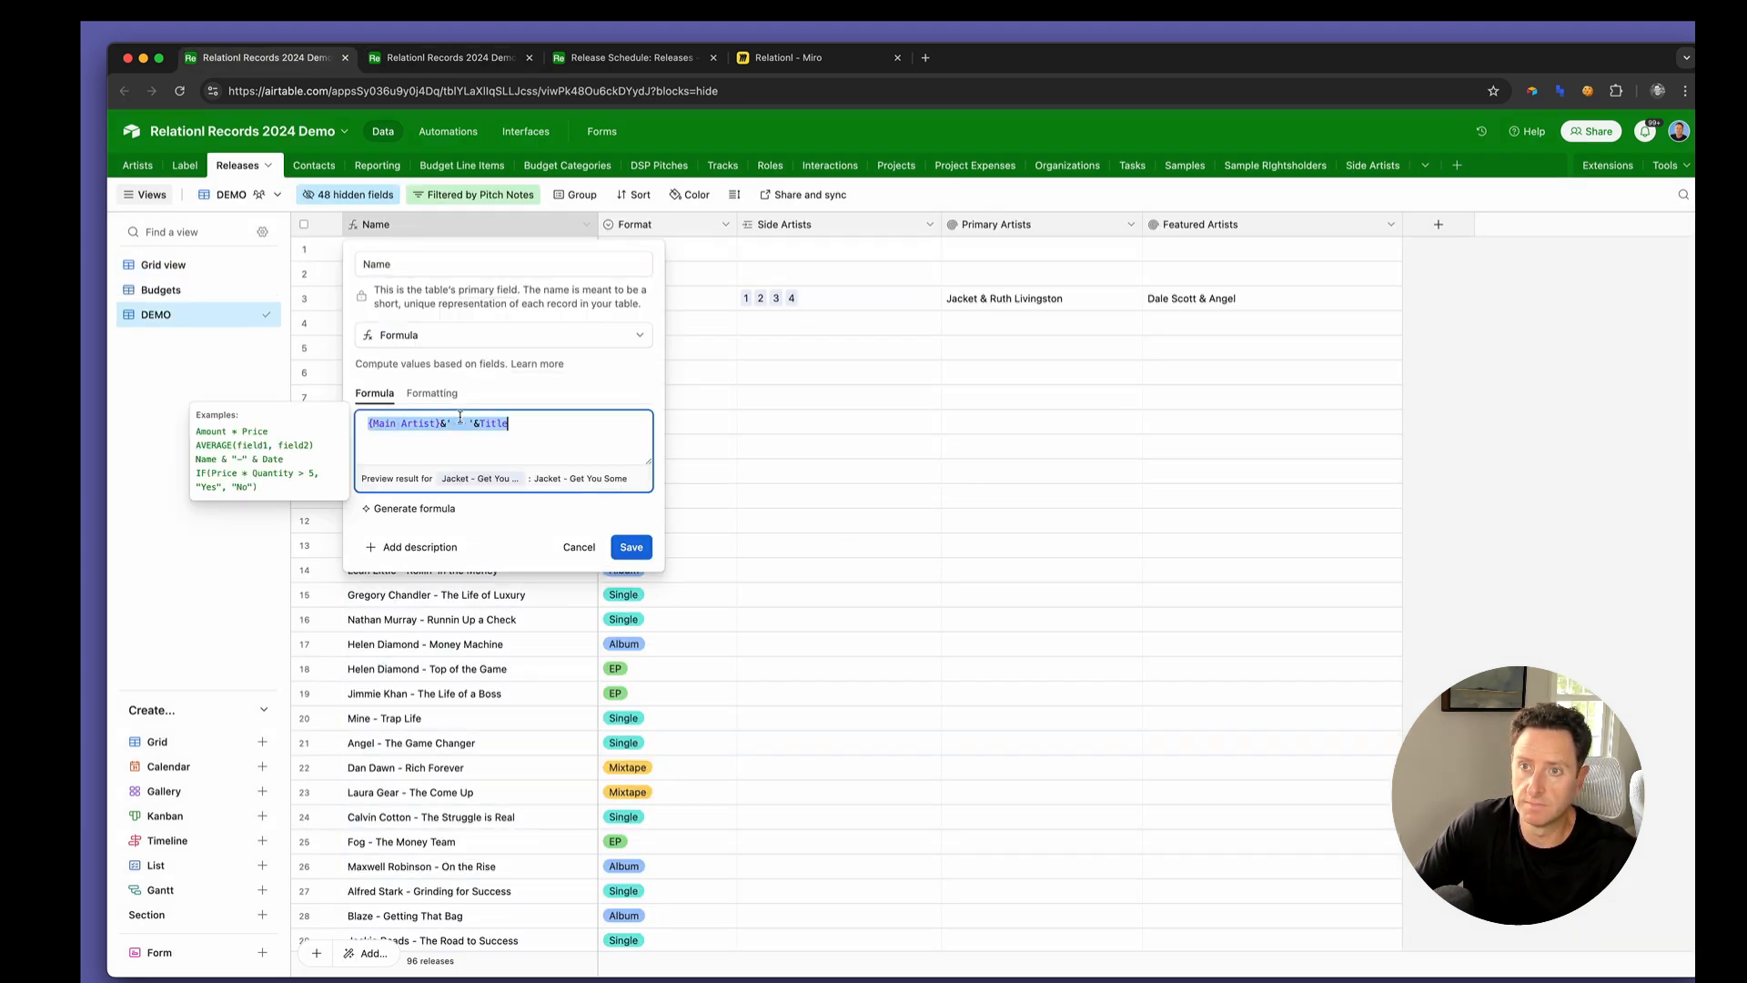
pyautogui.click(630, 588)
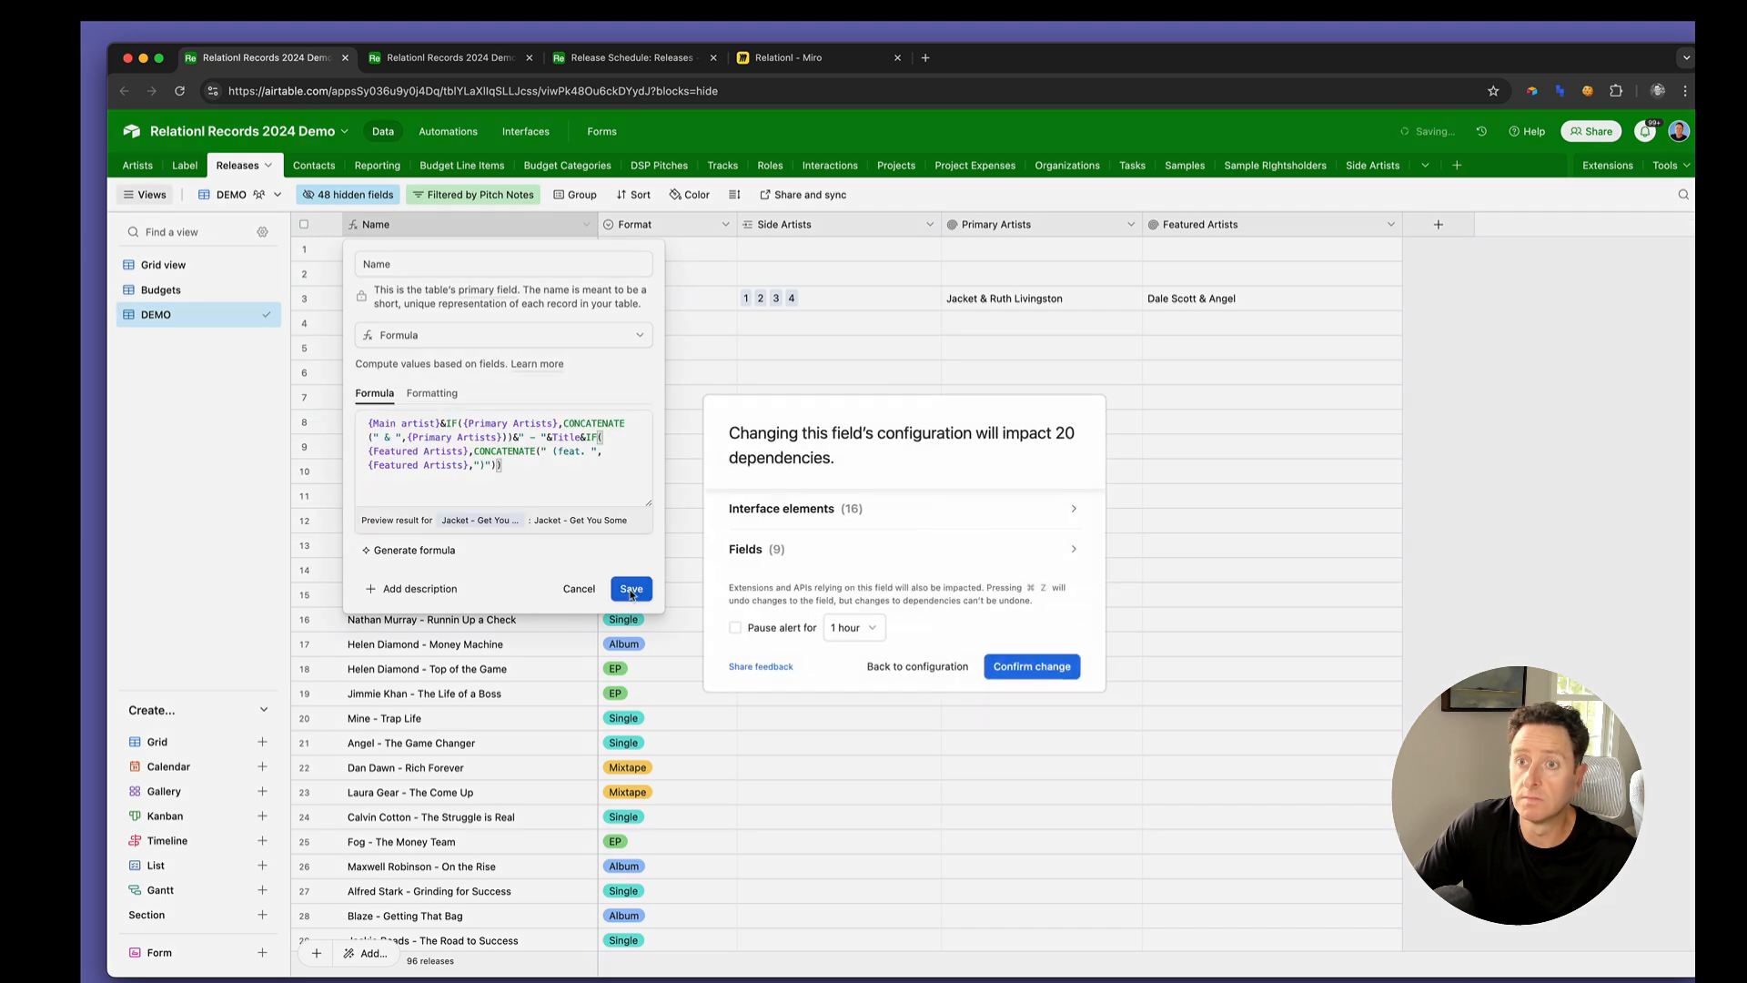
pyautogui.click(1025, 665)
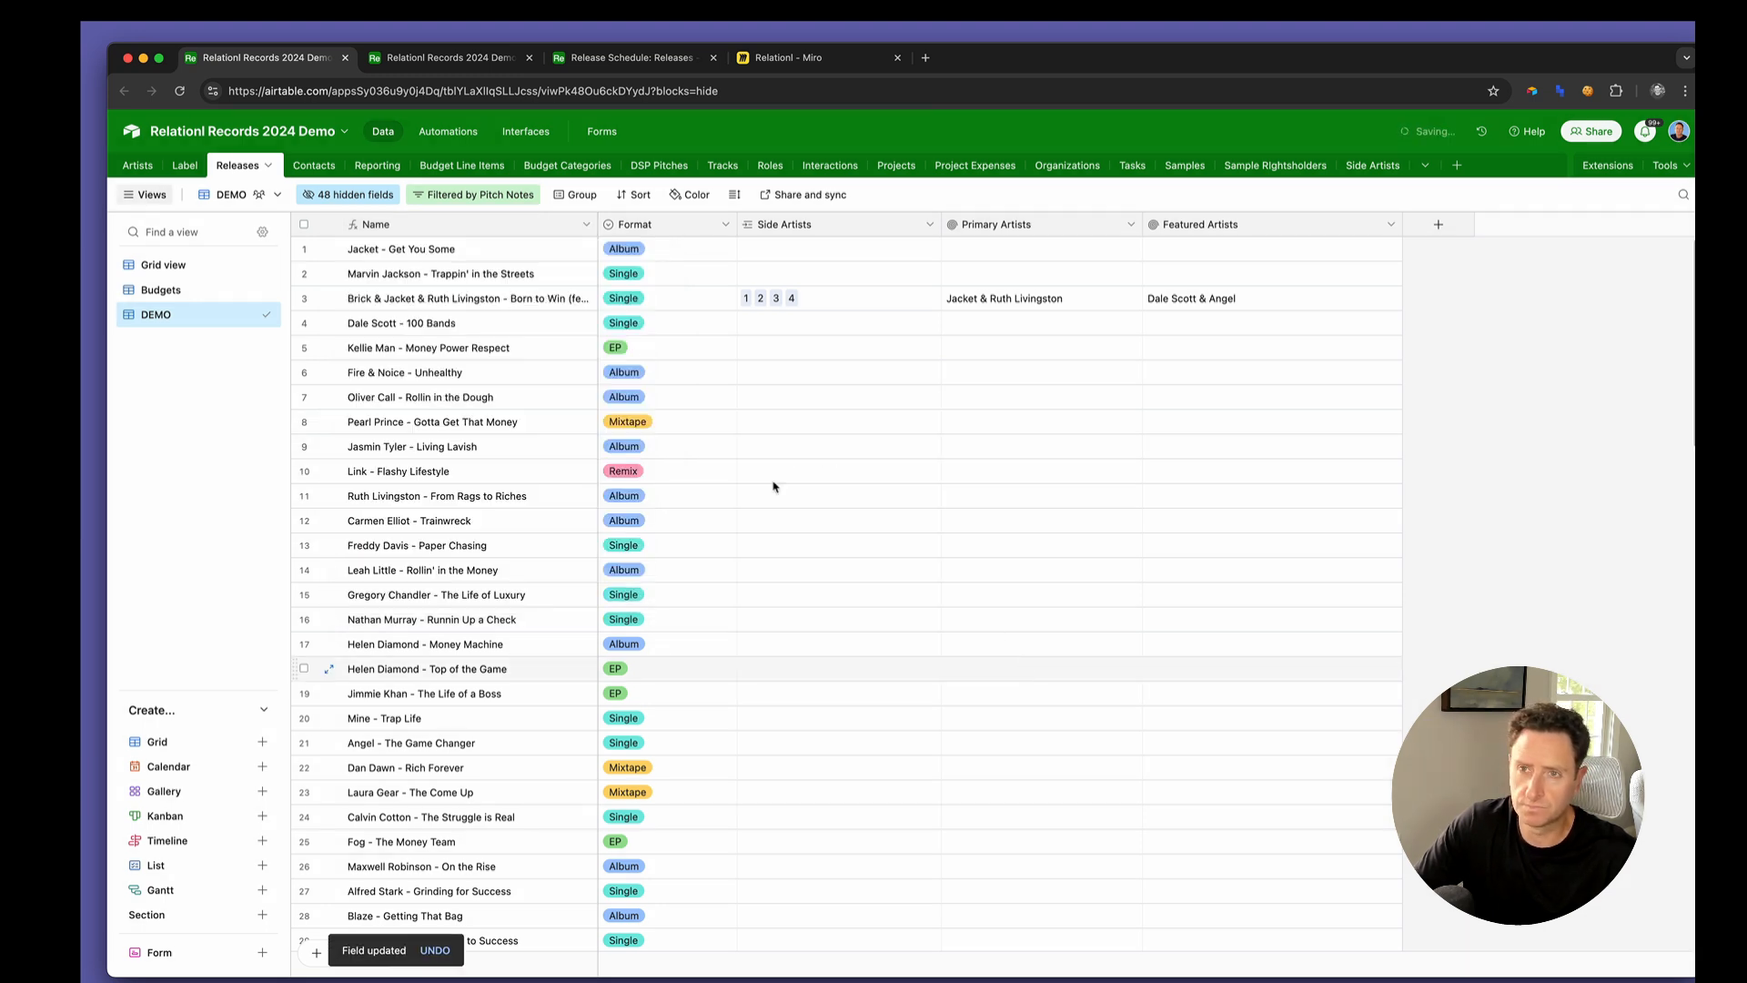
# Widen the Name column in the Releases table to fit the full name of Born to Win, and select that name
pyautogui.moveTo(597, 230); pyautogui.dragTo(678, 226)
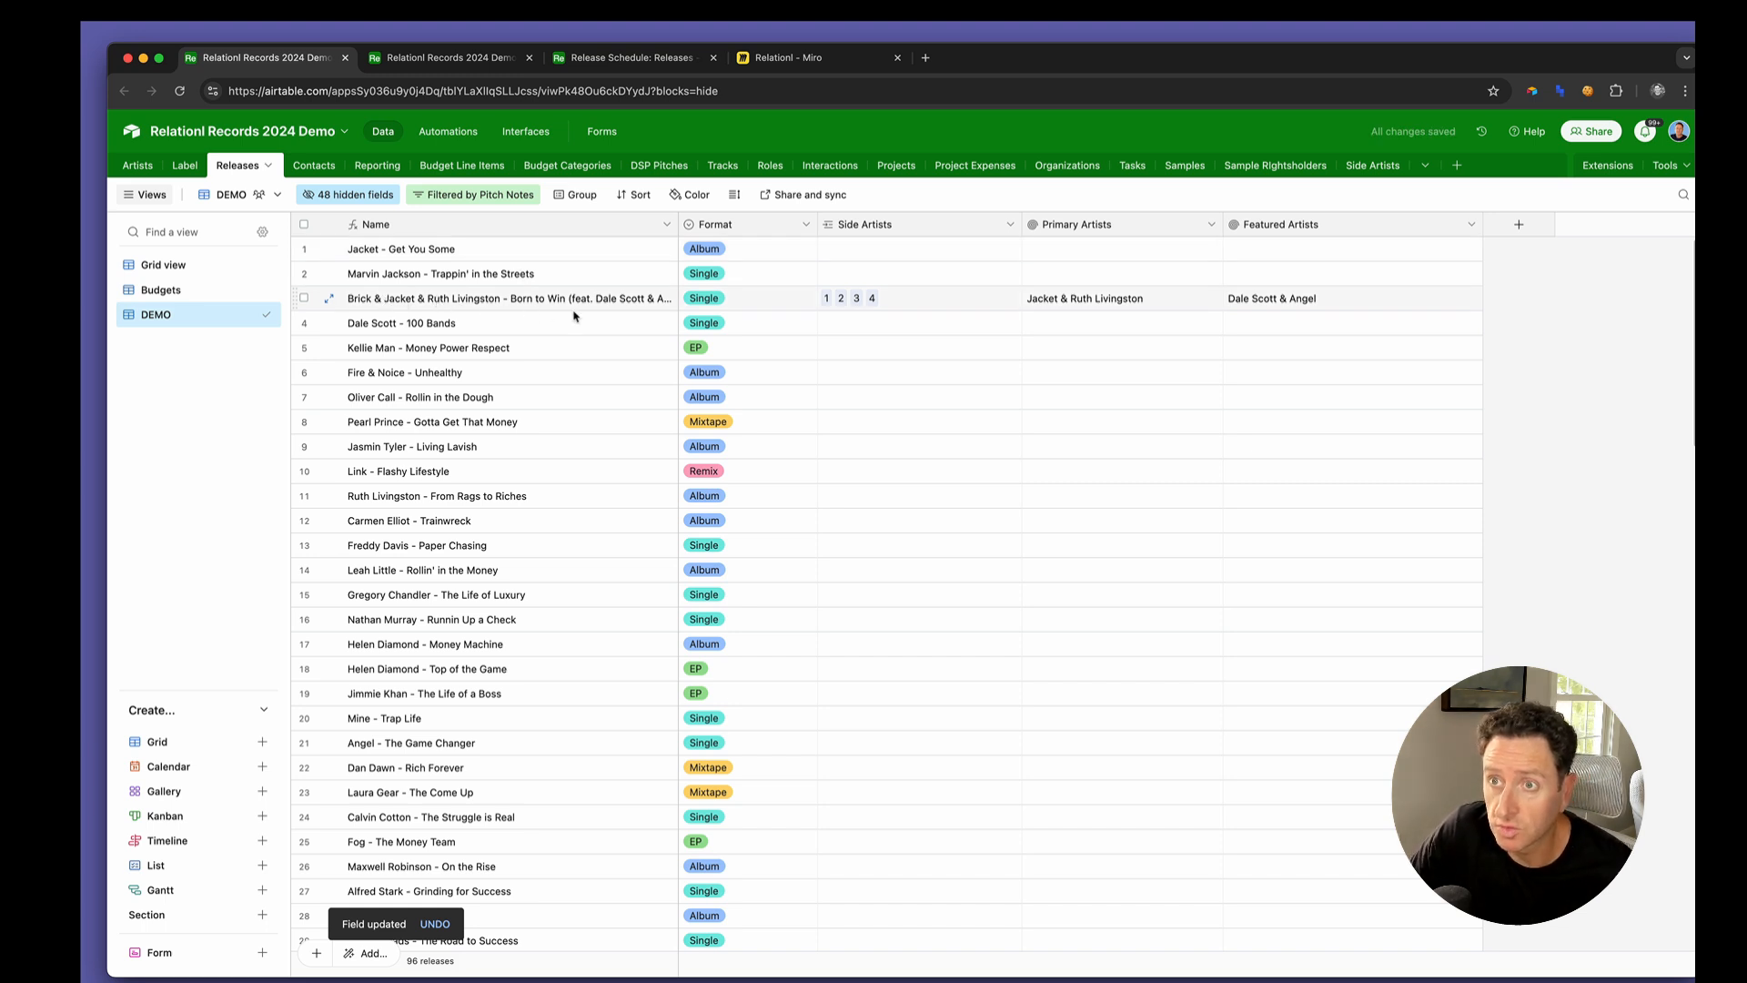
pyautogui.moveTo(679, 228); pyautogui.dragTo(820, 235)
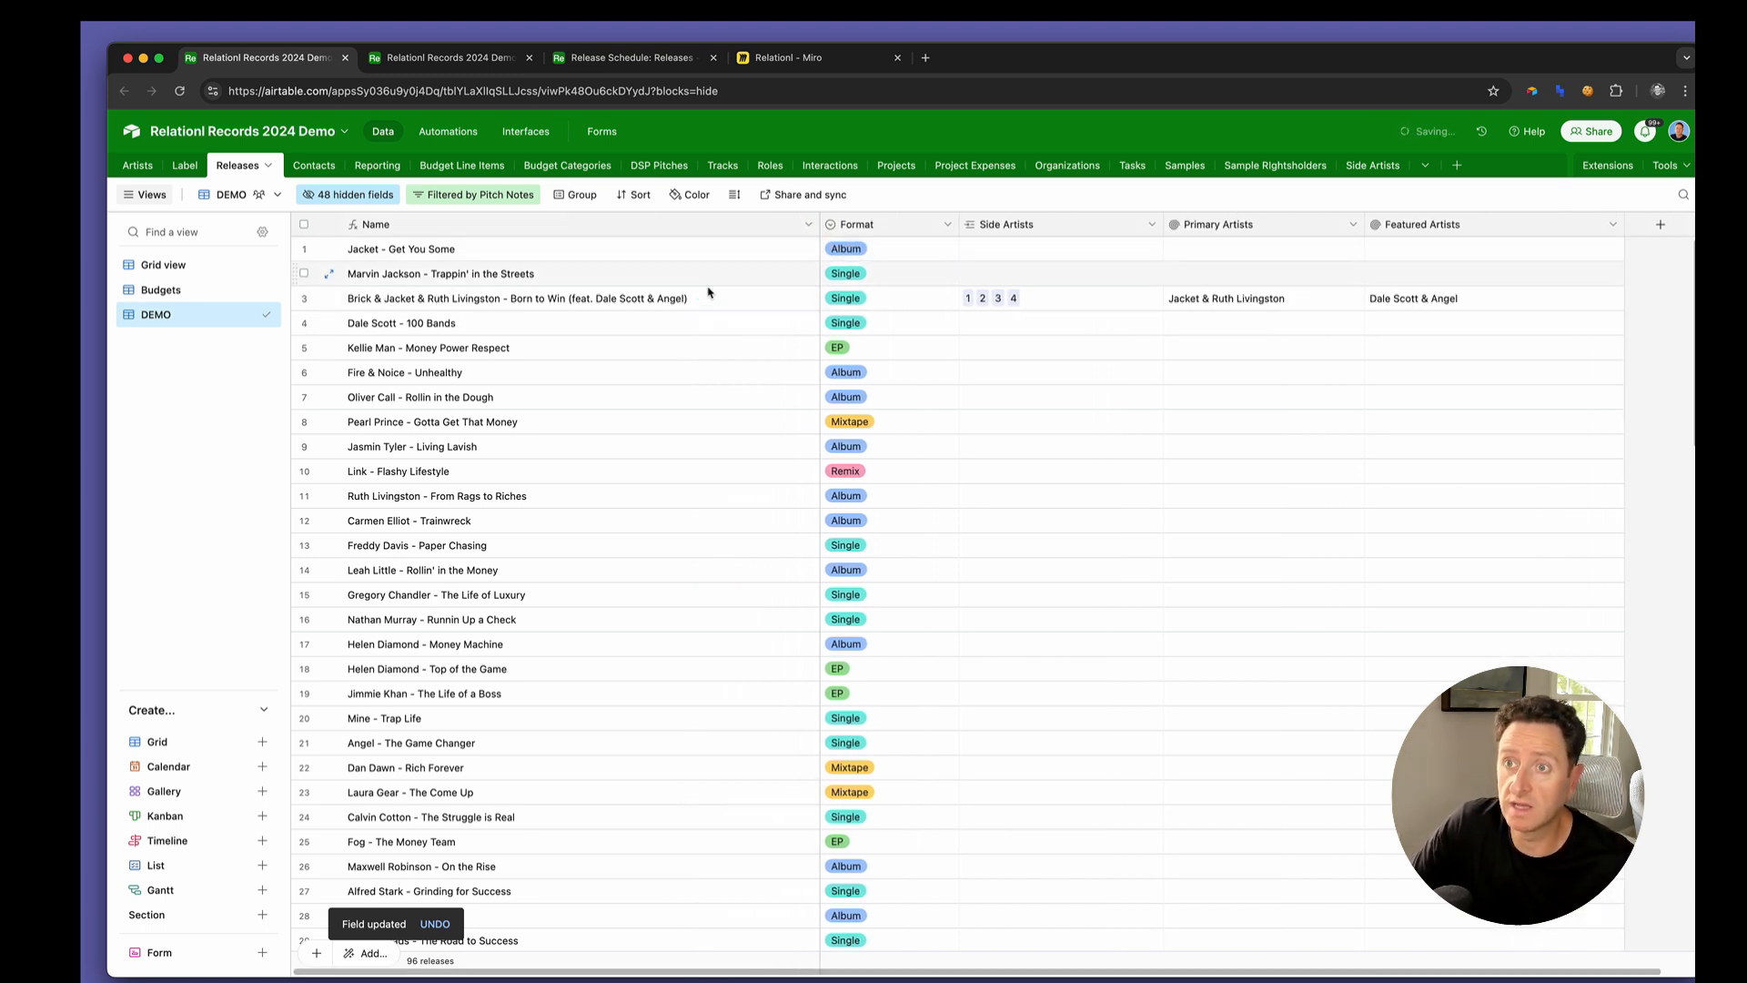
pyautogui.click(593, 304)
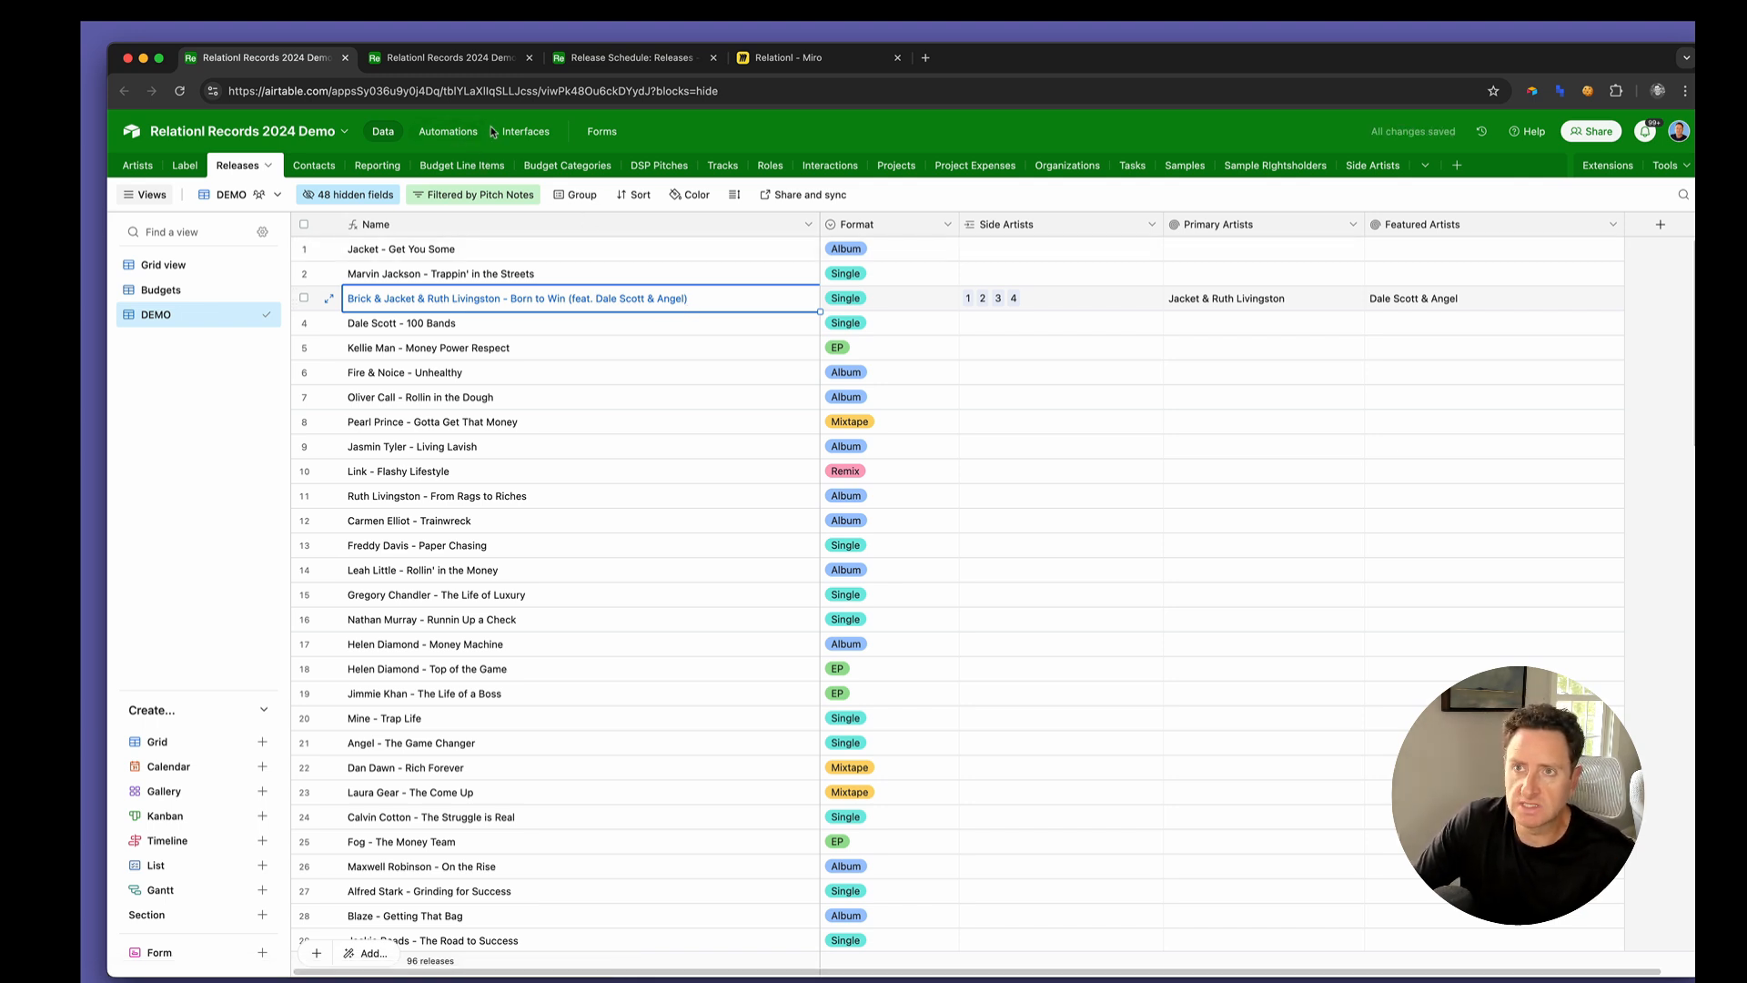
# Open The Road to Success from the Release Schedule interface and put its release detail page into edit mode
pyautogui.click(441, 60)
pyautogui.click(526, 133)
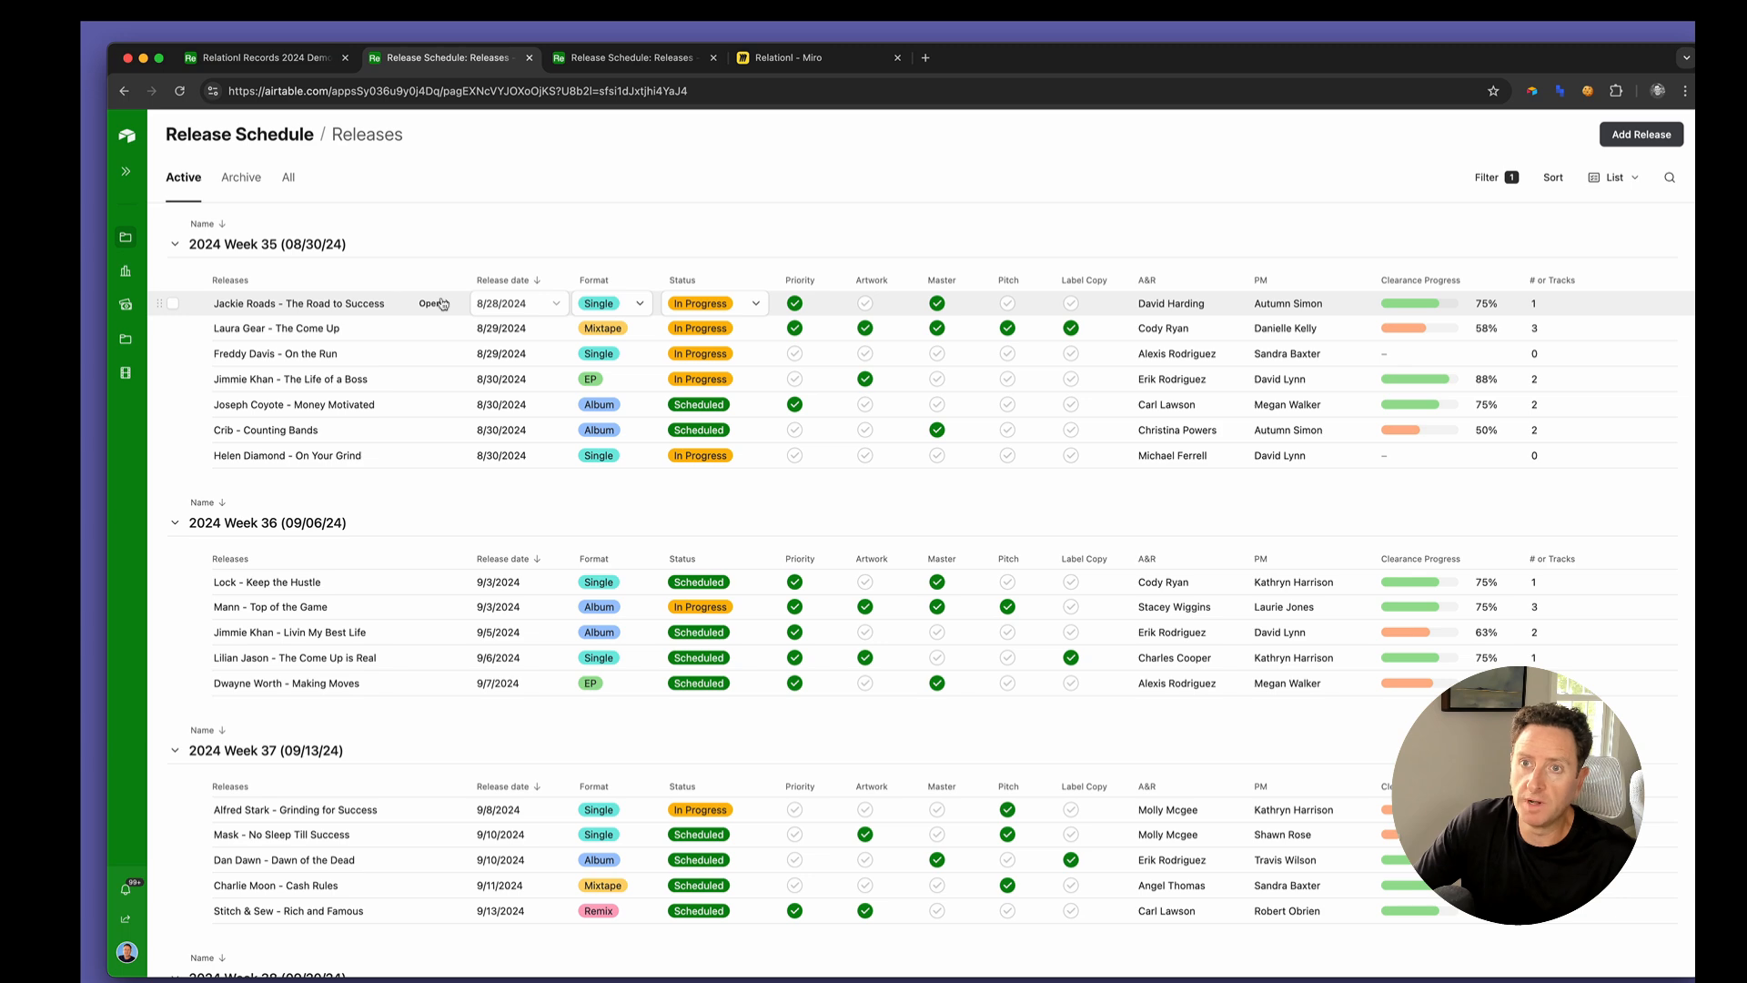
pyautogui.click(431, 304)
pyautogui.click(128, 136)
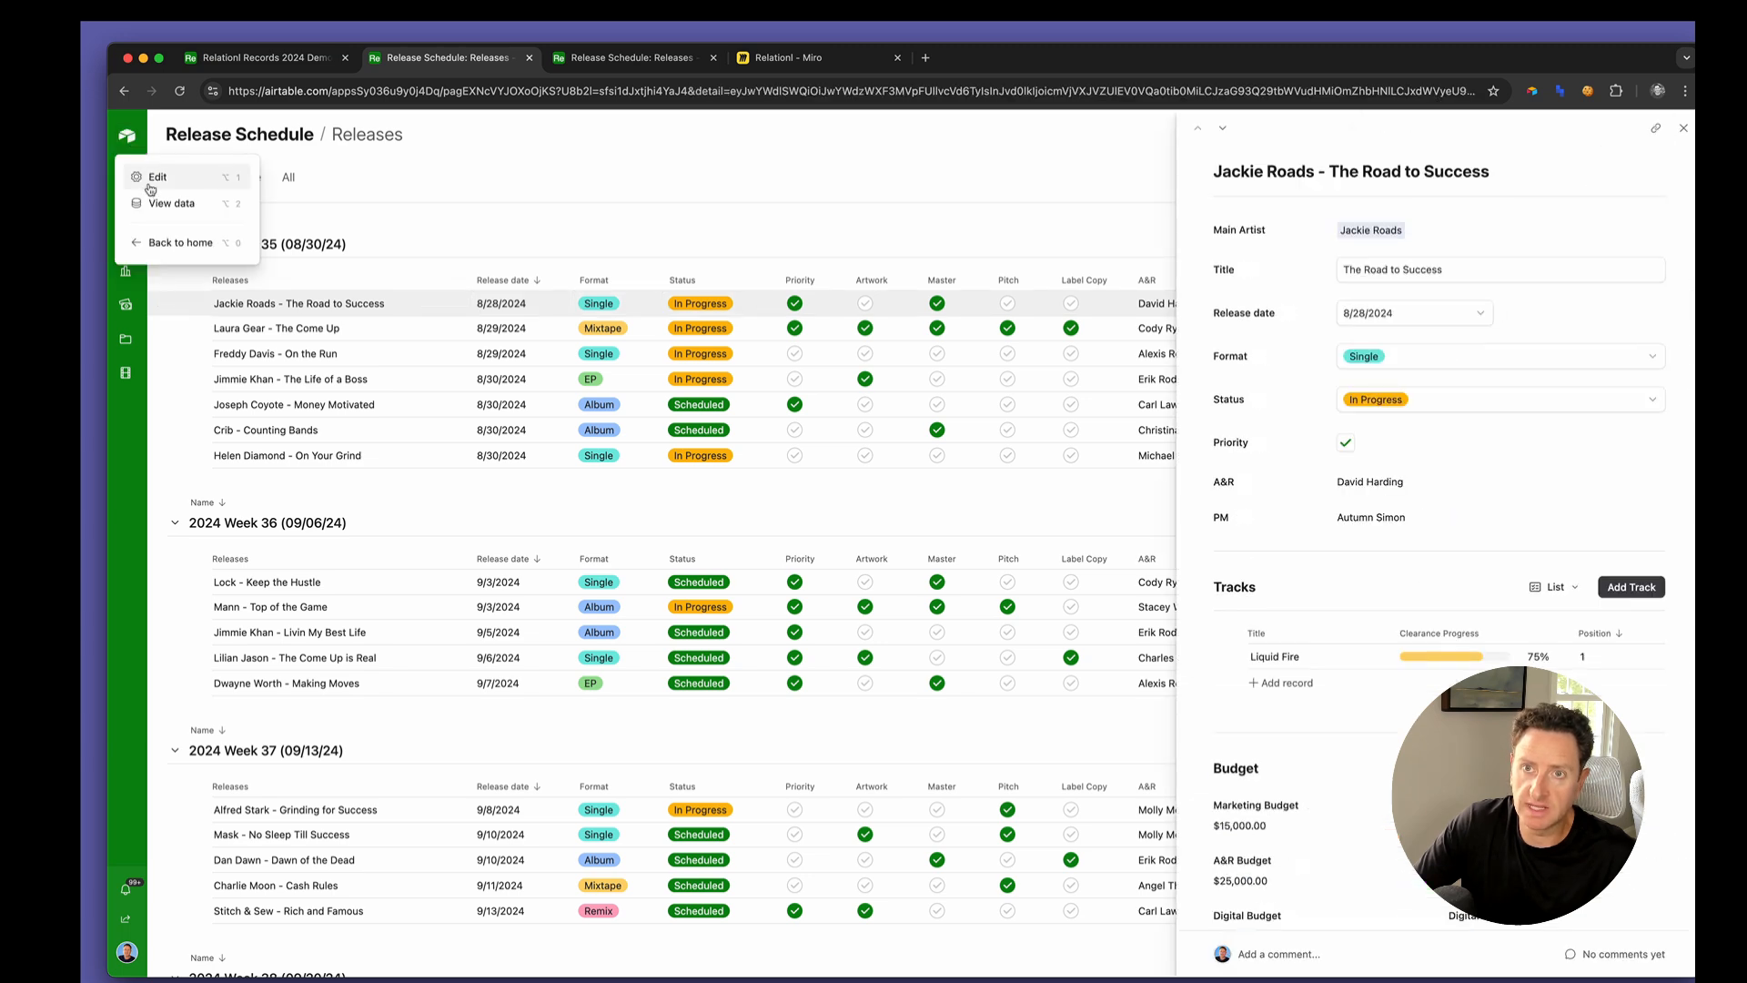
pyautogui.click(155, 178)
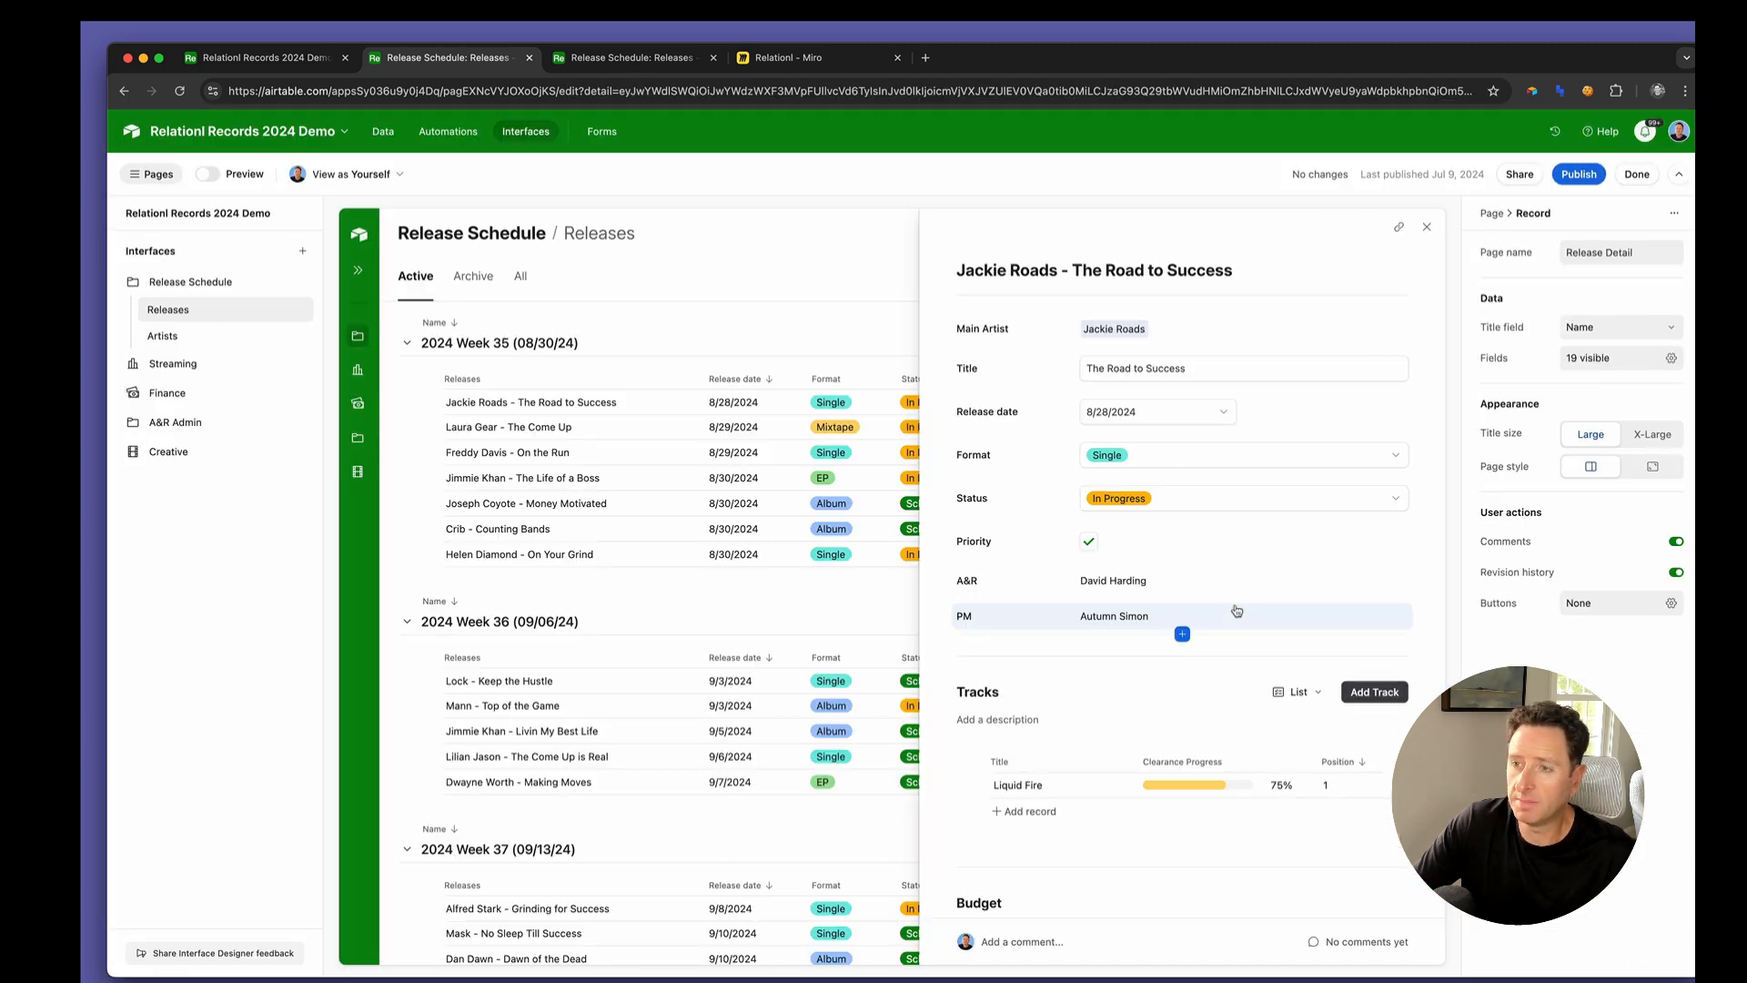
# Add a new group titled Side Artists below Budget Line Items on the release detail page
pyautogui.scroll(-10, 1169, 873)
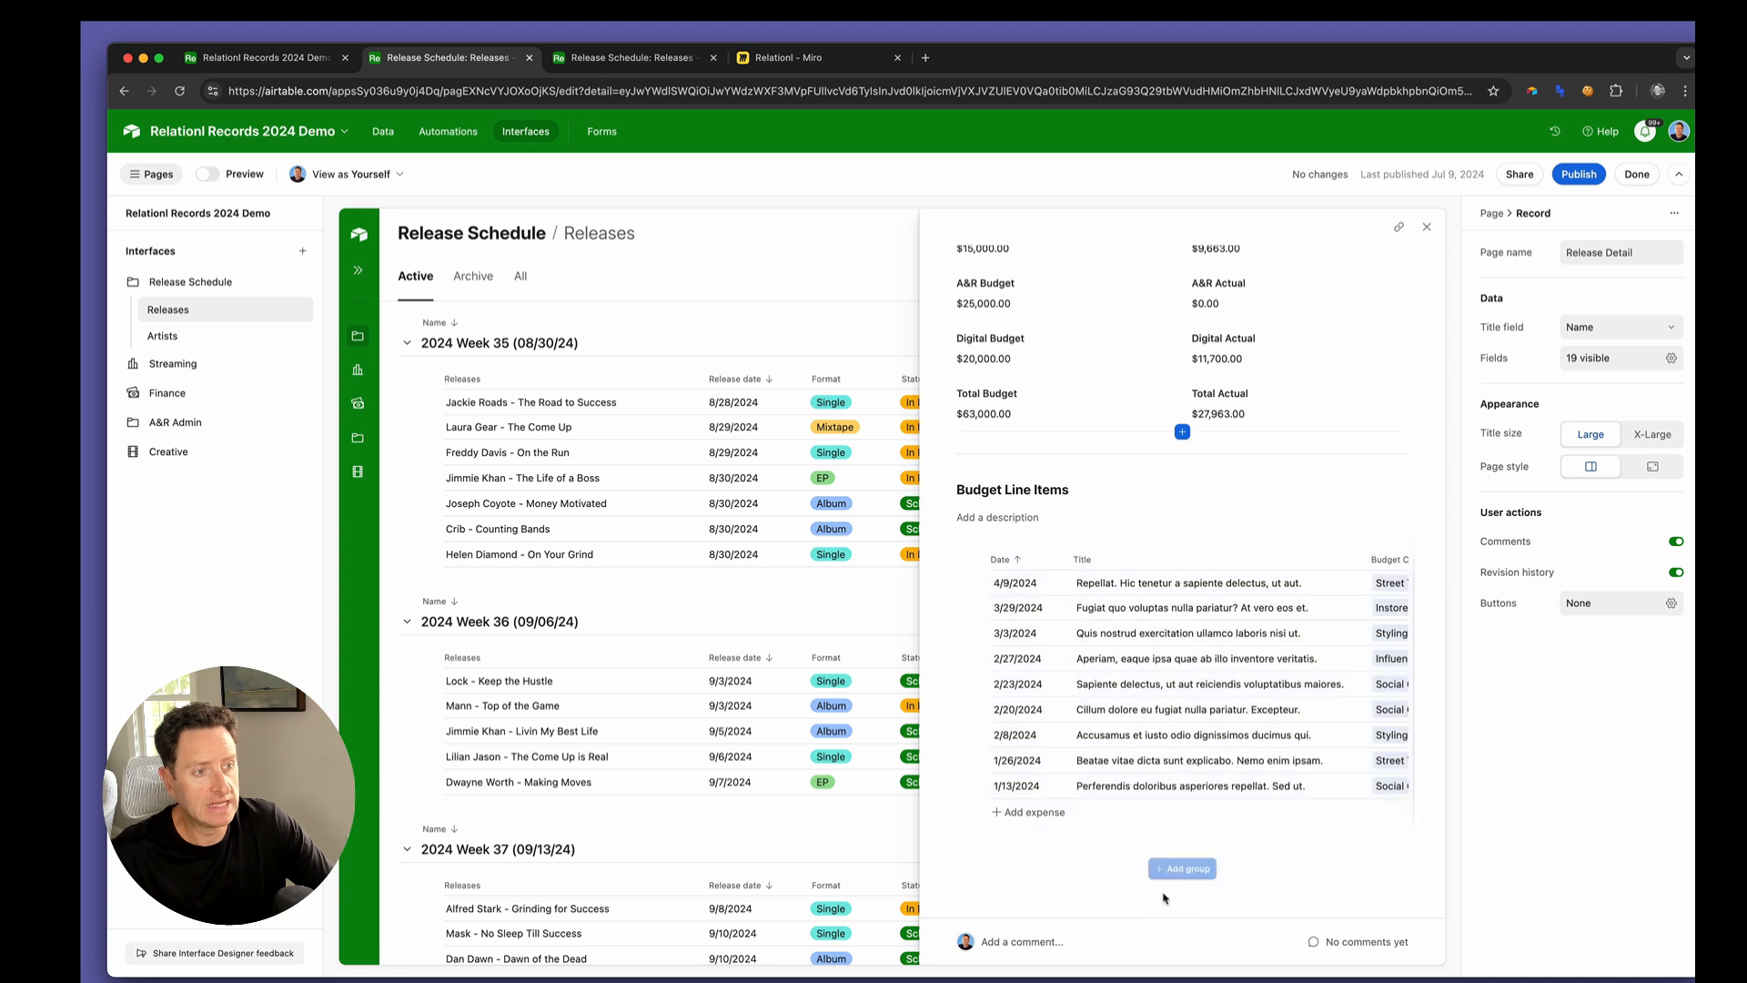
pyautogui.click(1182, 869)
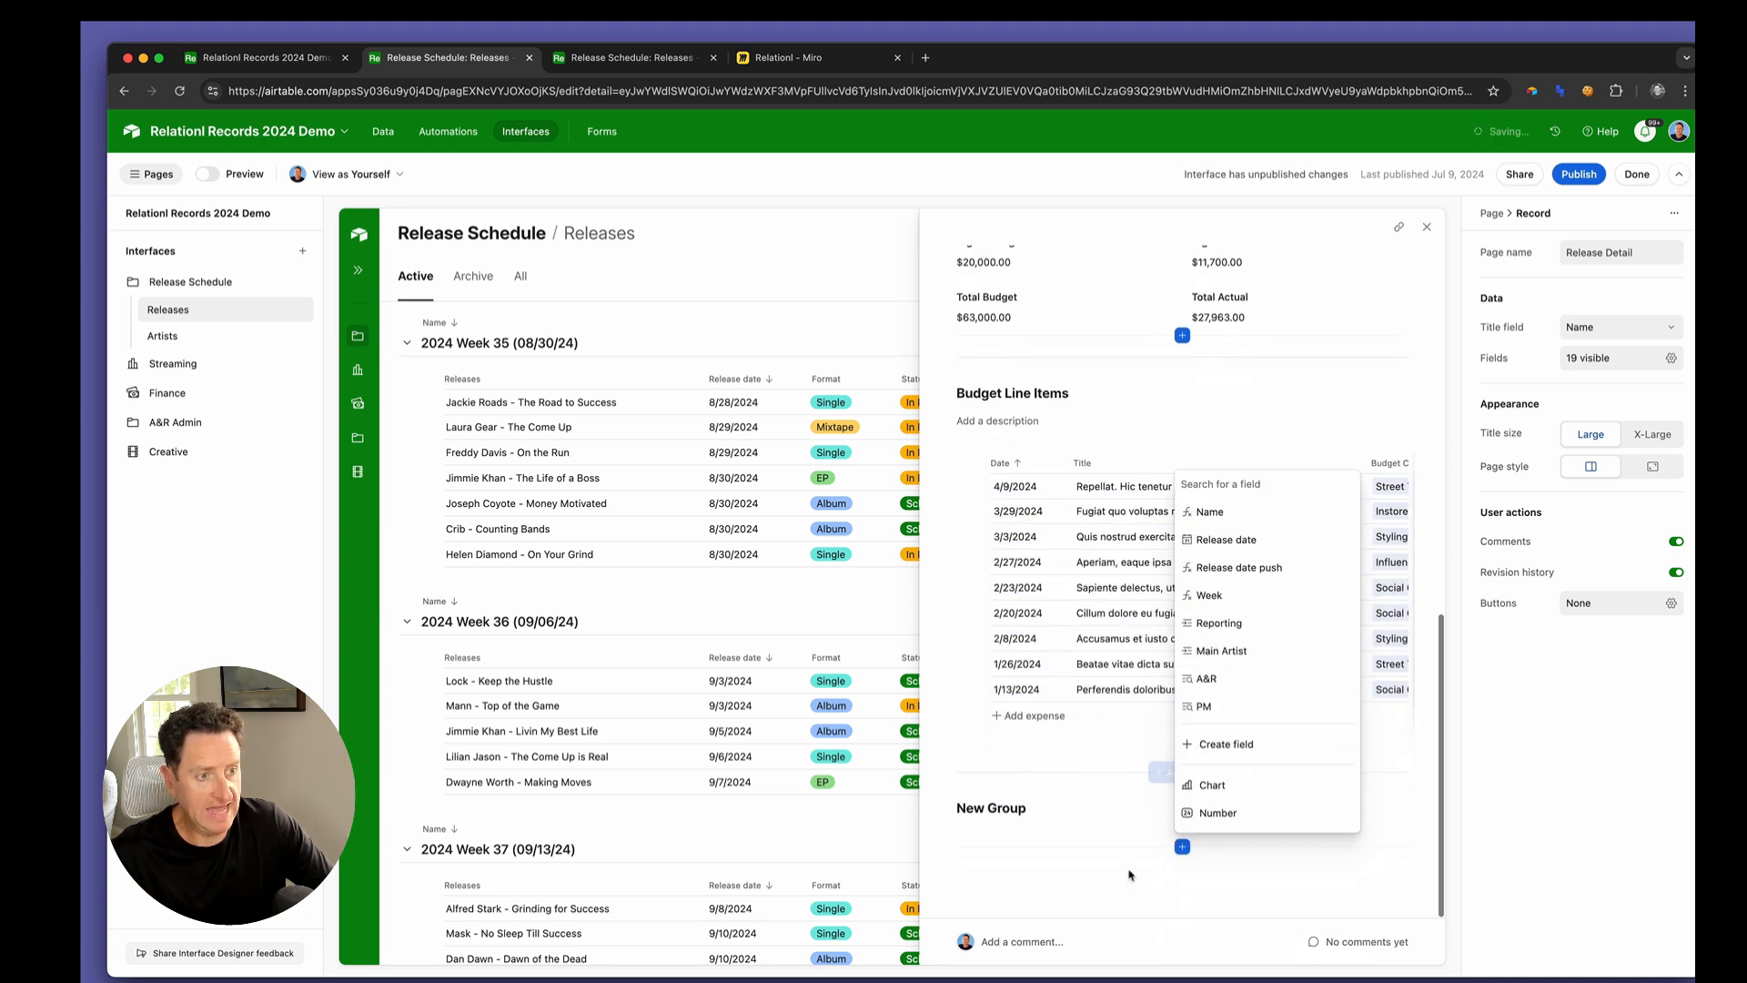
pyautogui.click(1057, 801)
pyautogui.click(1047, 808)
pyautogui.write('Sid')
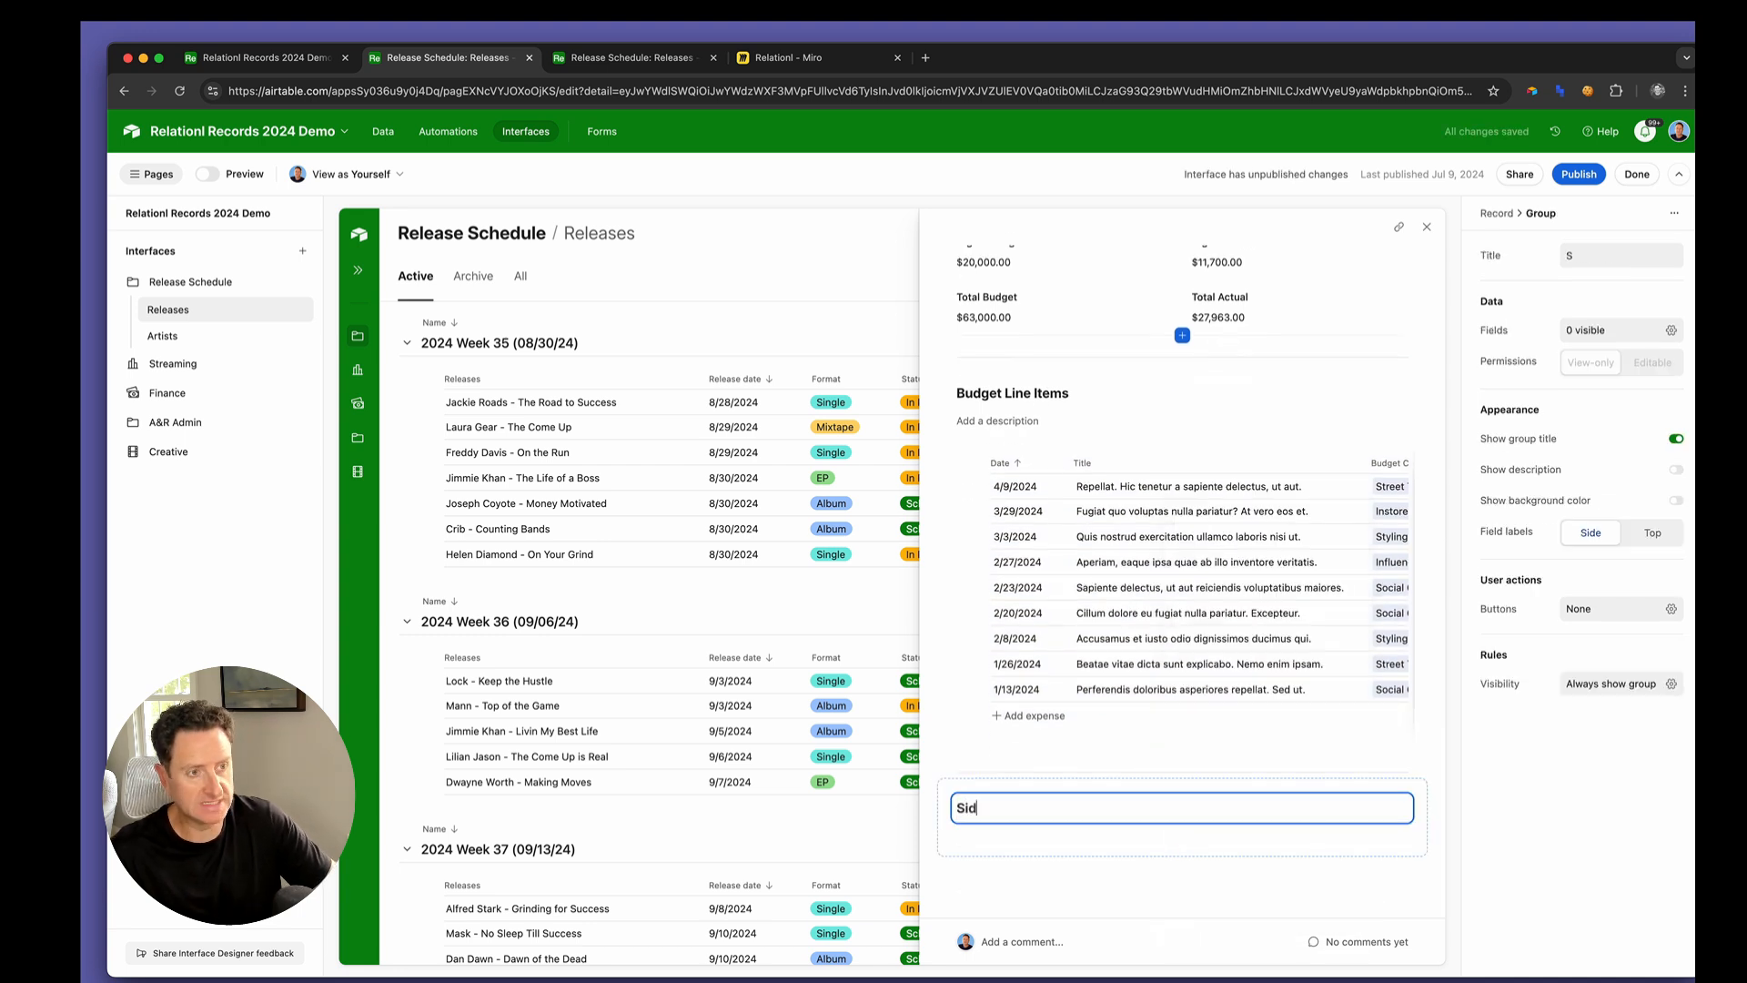
pyautogui.write('e Artists')
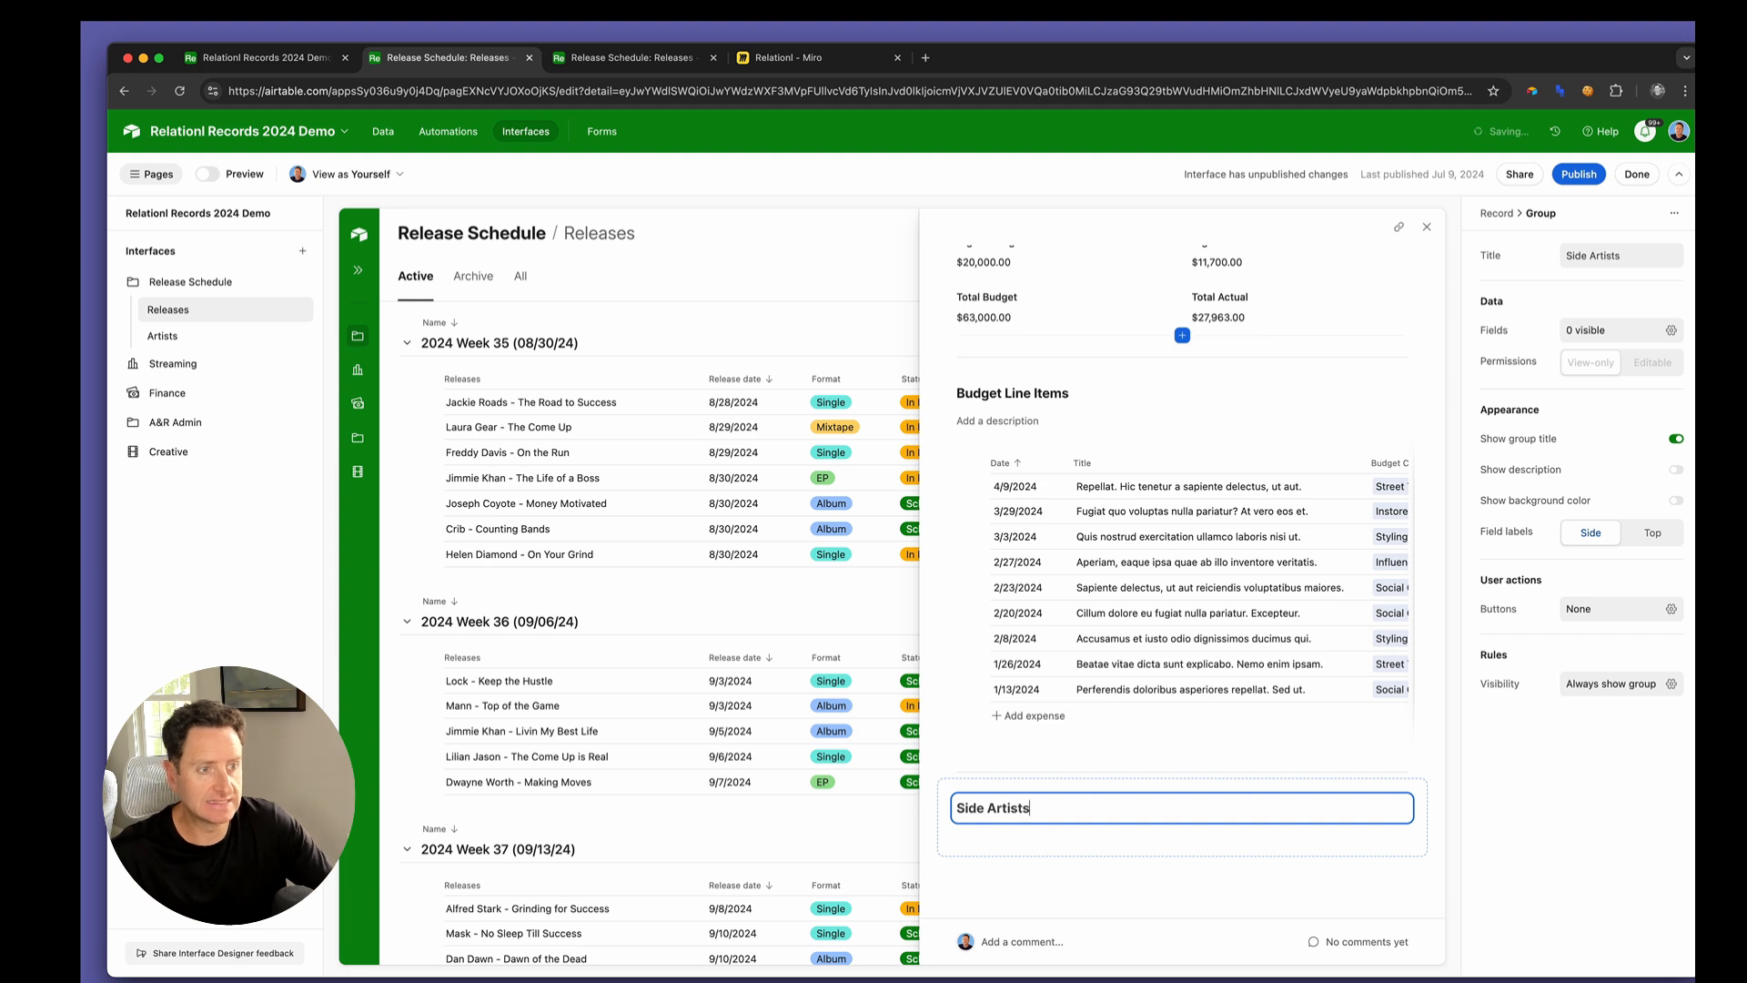
# Add the Side Artists field to the new Side Artists group and select it to show its settings
pyautogui.click(1182, 847)
pyautogui.write('s')
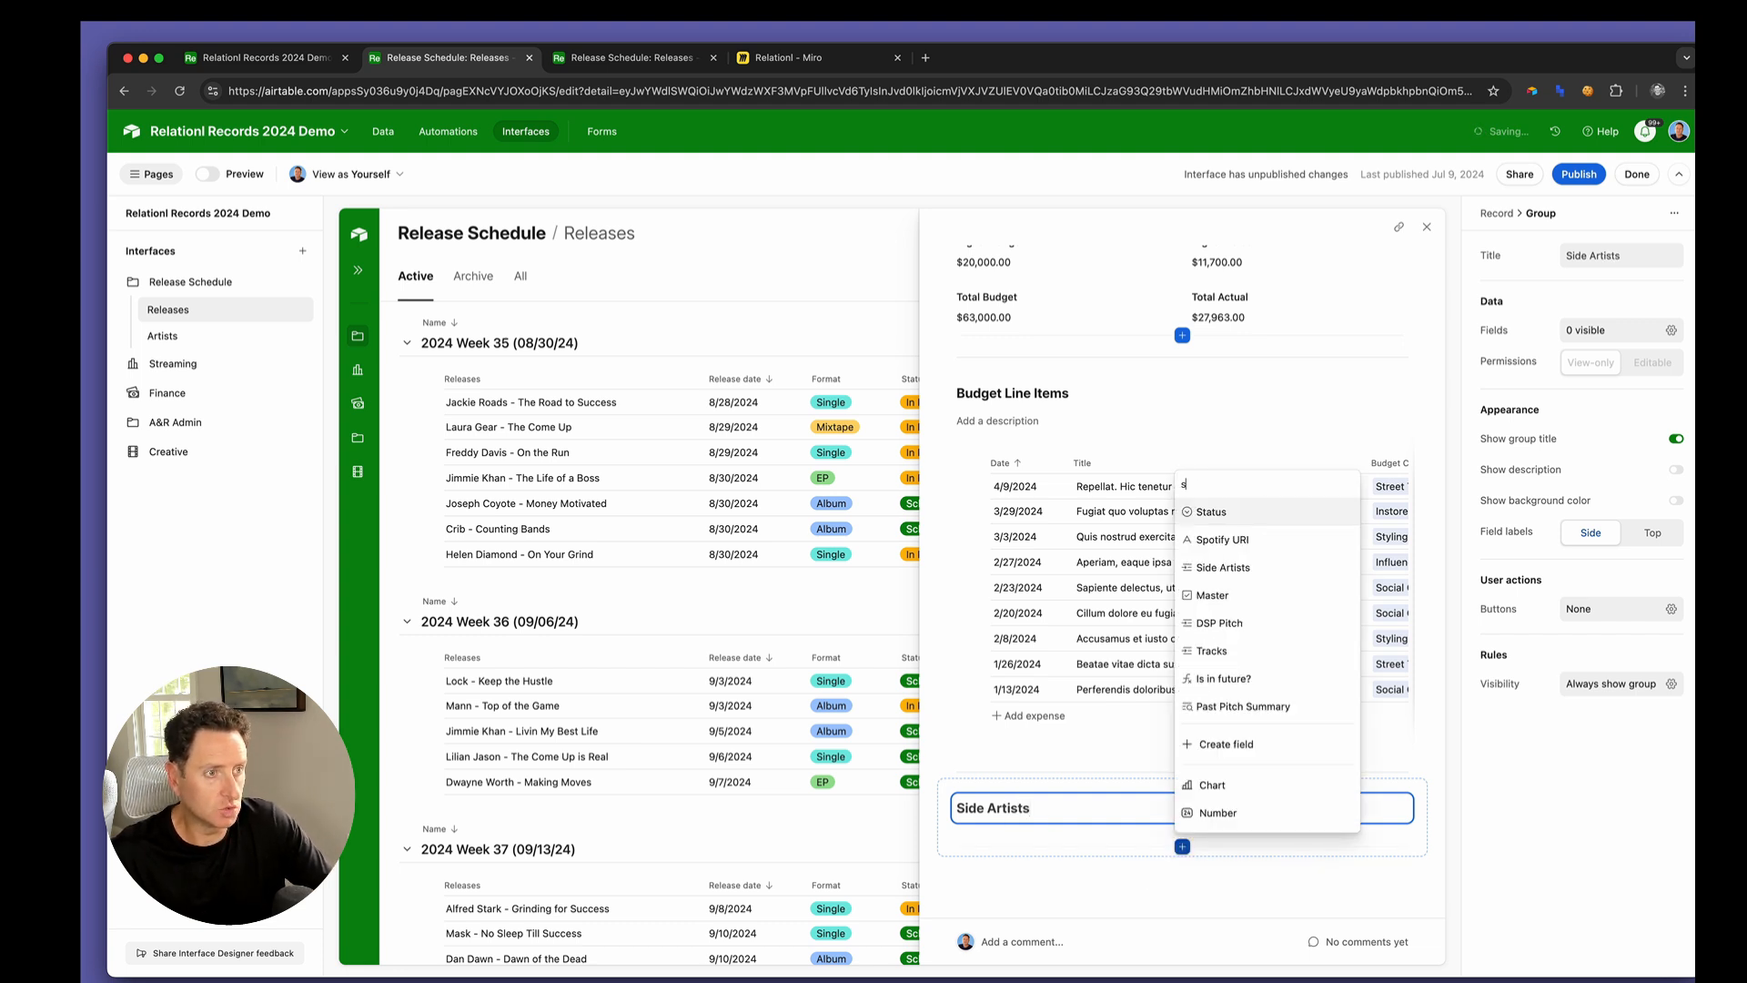
pyautogui.scroll(-1, 1238, 564)
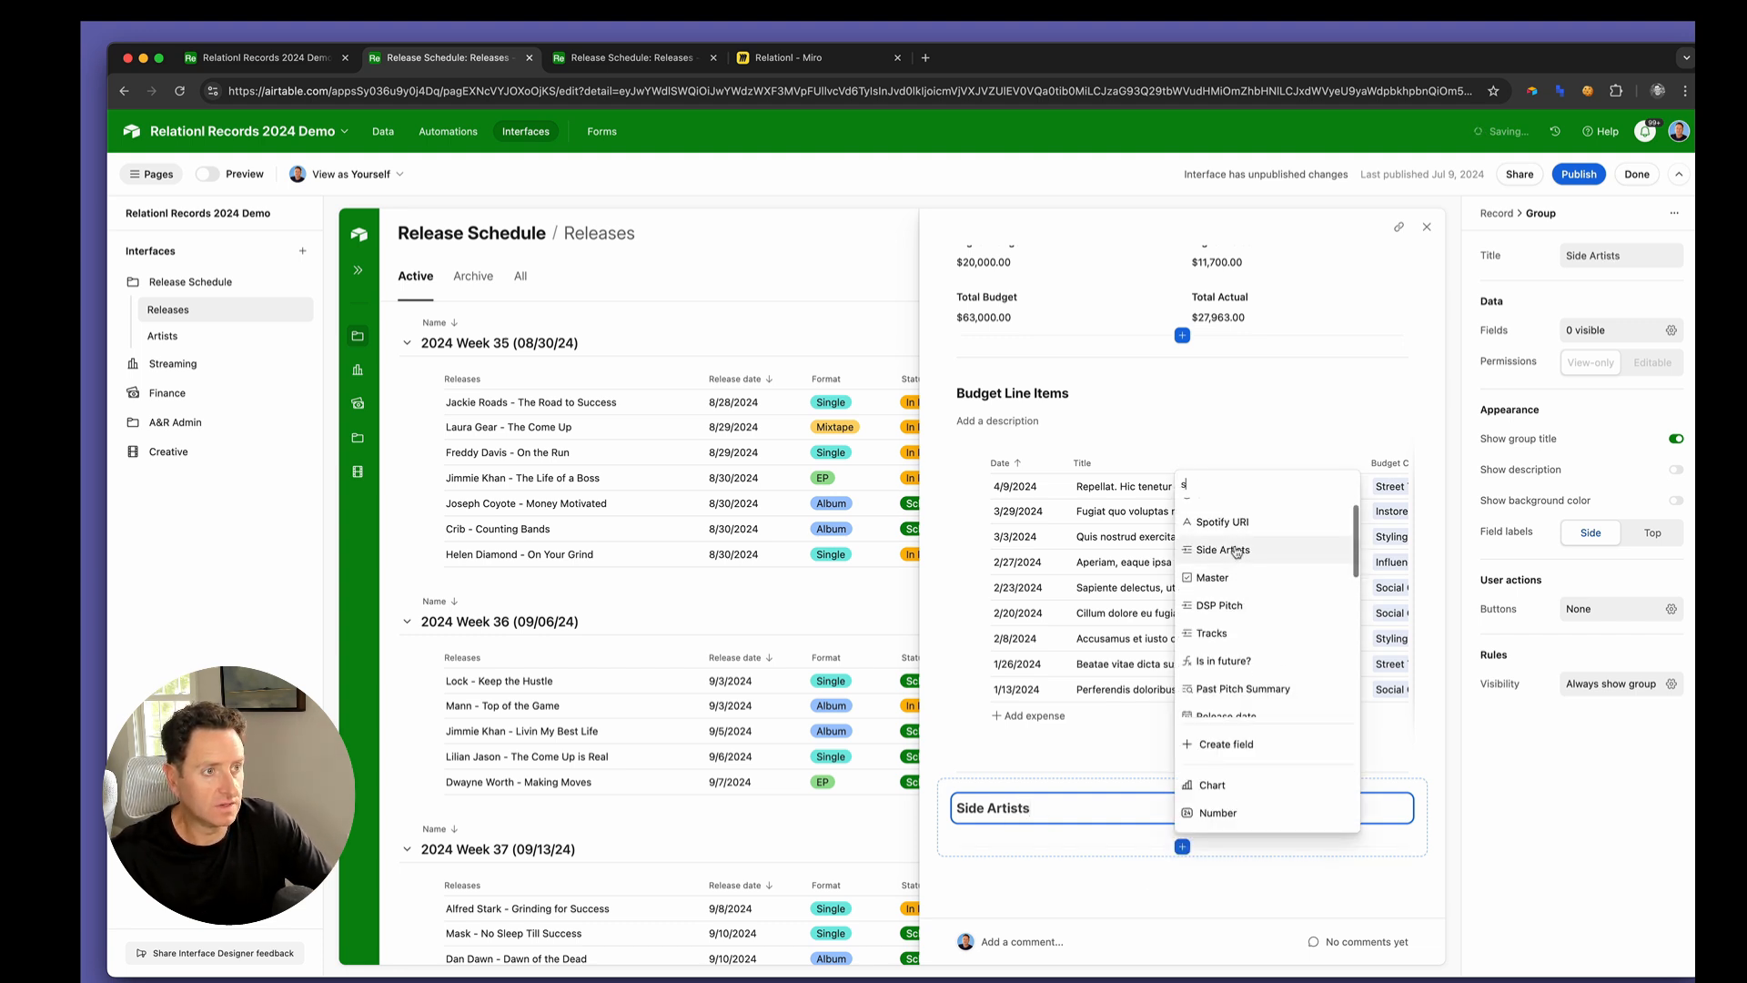
pyautogui.click(1237, 552)
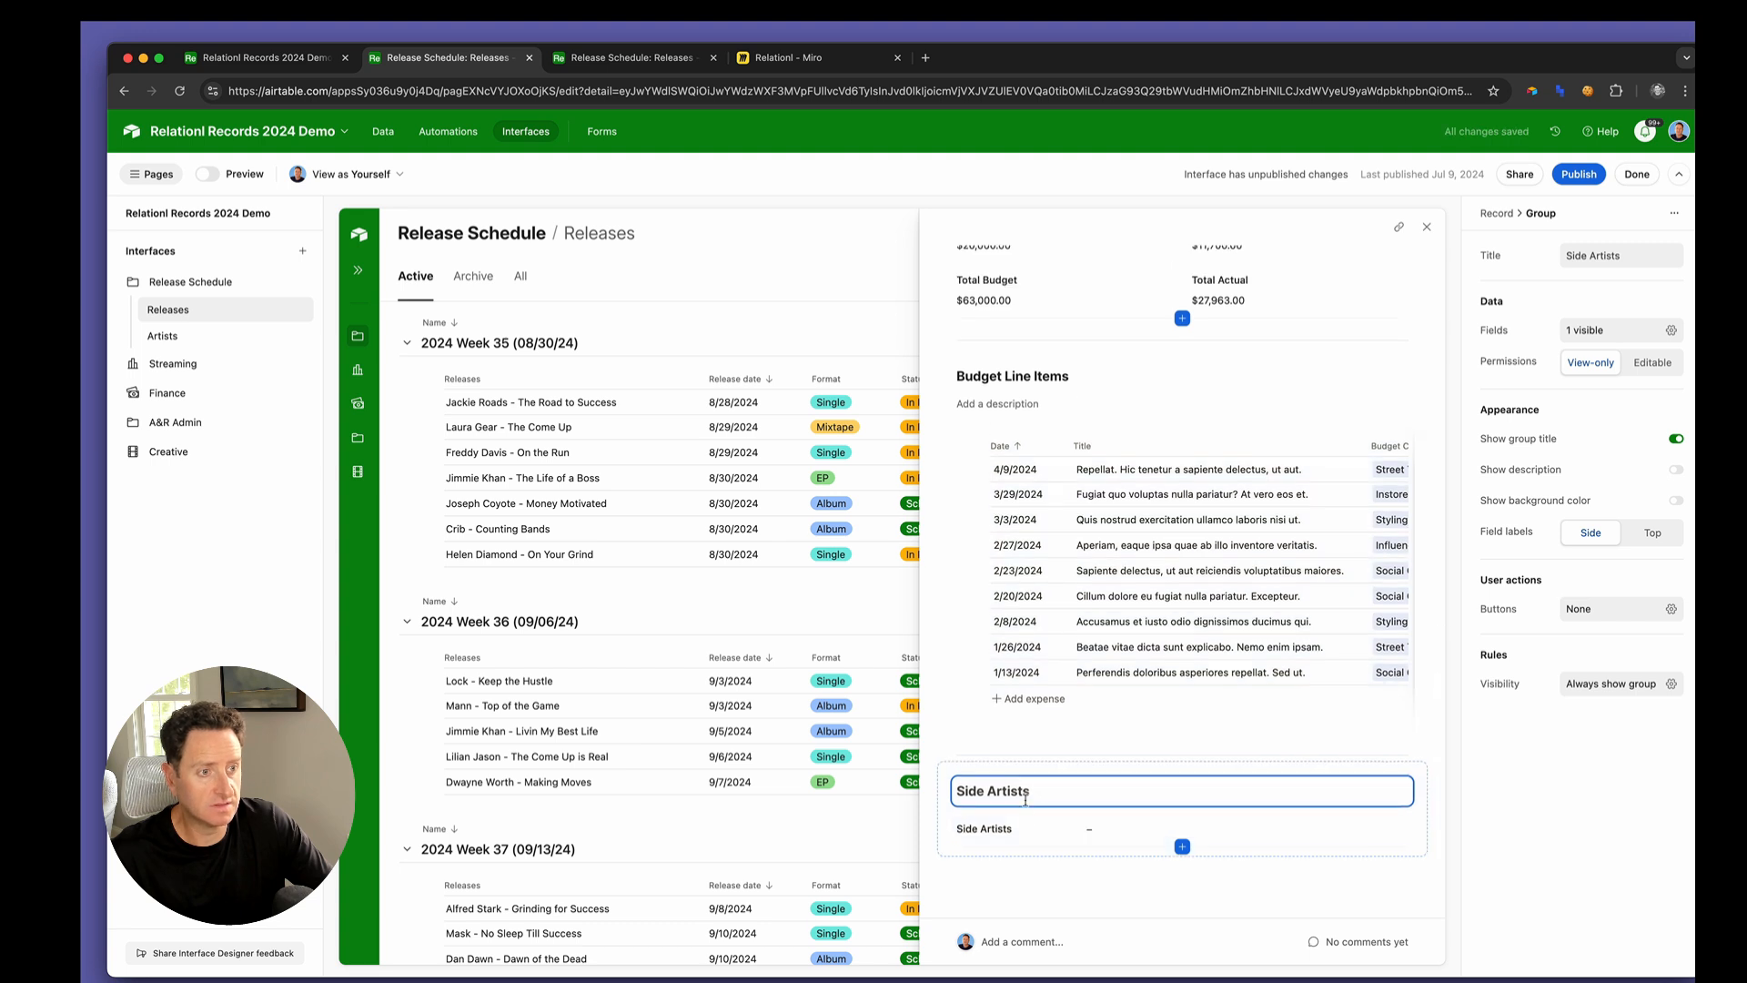
pyautogui.click(1029, 830)
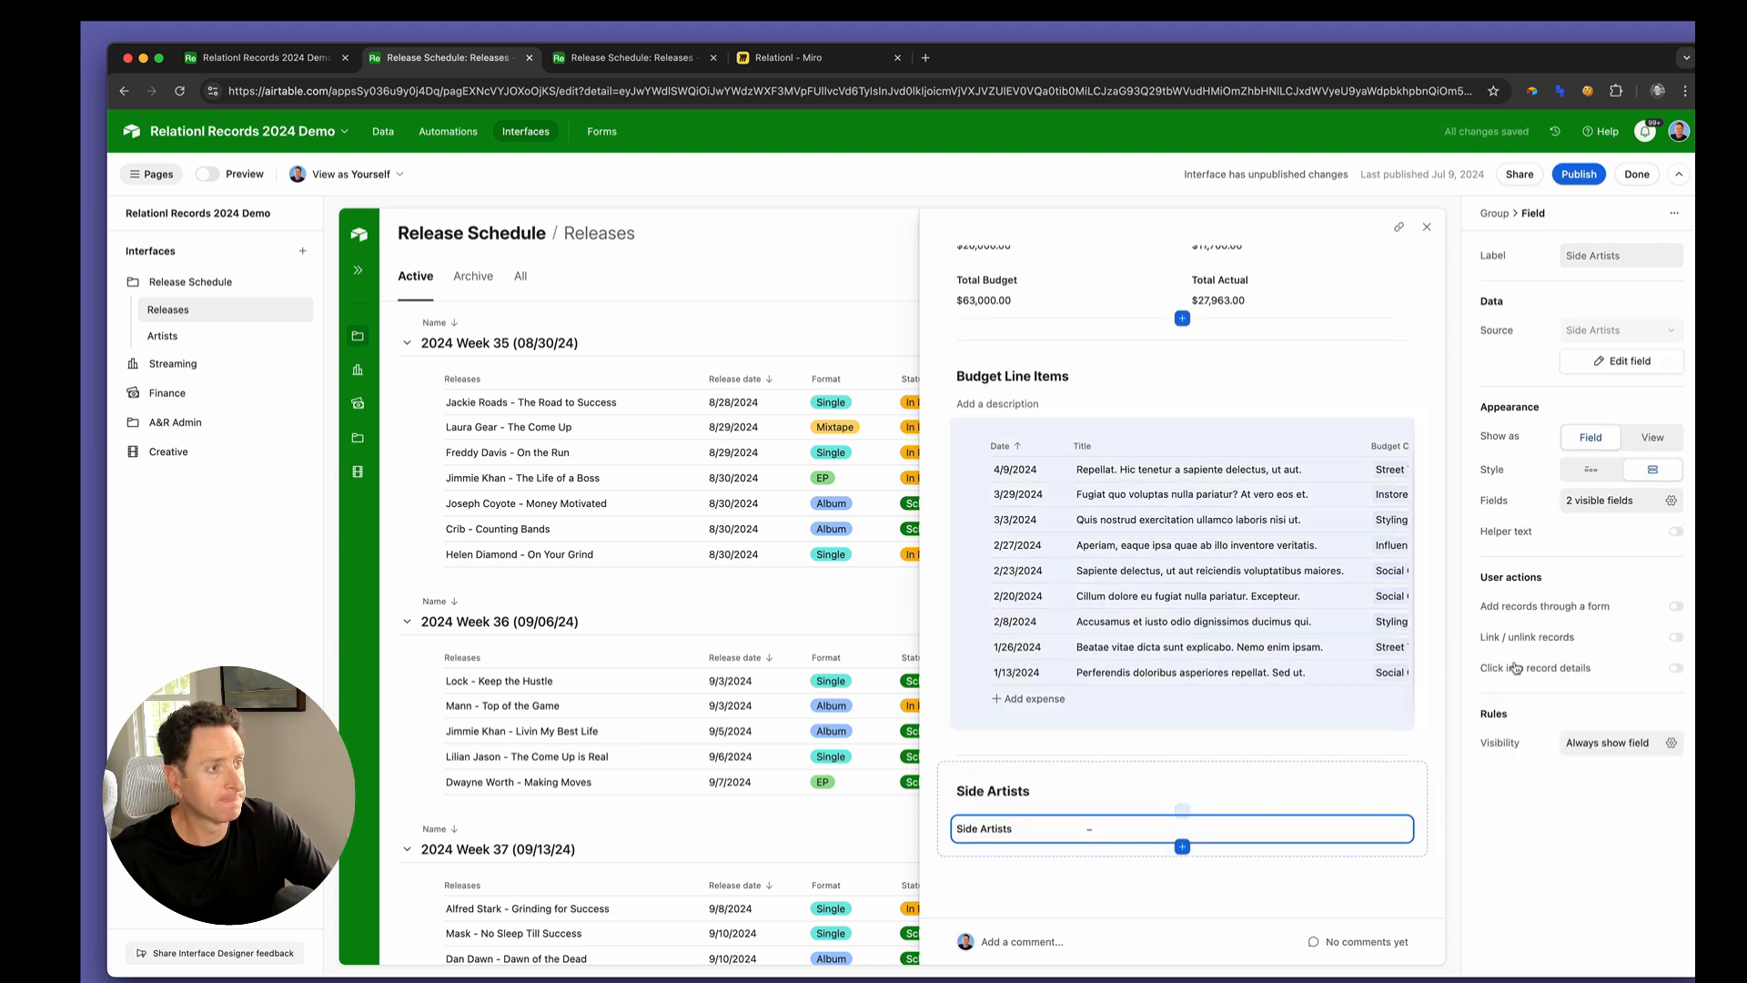
# Show the Side Artists field as a view and allow records to be added through a form
pyautogui.click(1656, 438)
pyautogui.scroll(-2, 1632, 715)
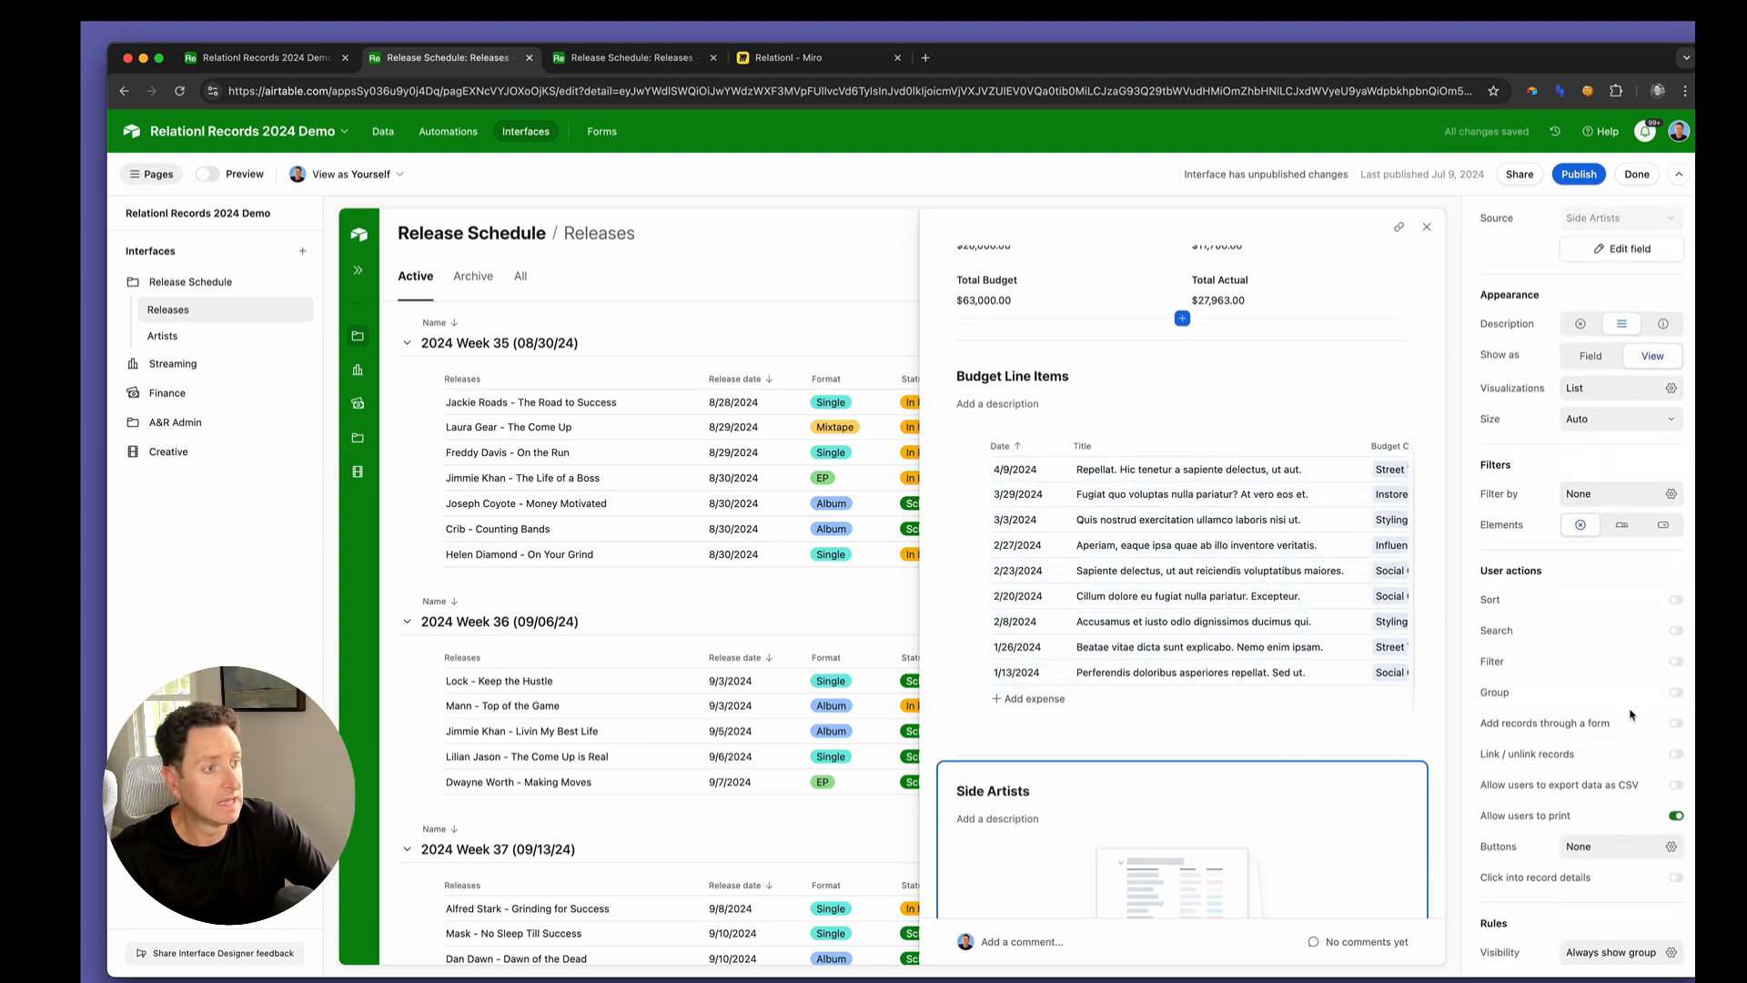
pyautogui.click(1676, 725)
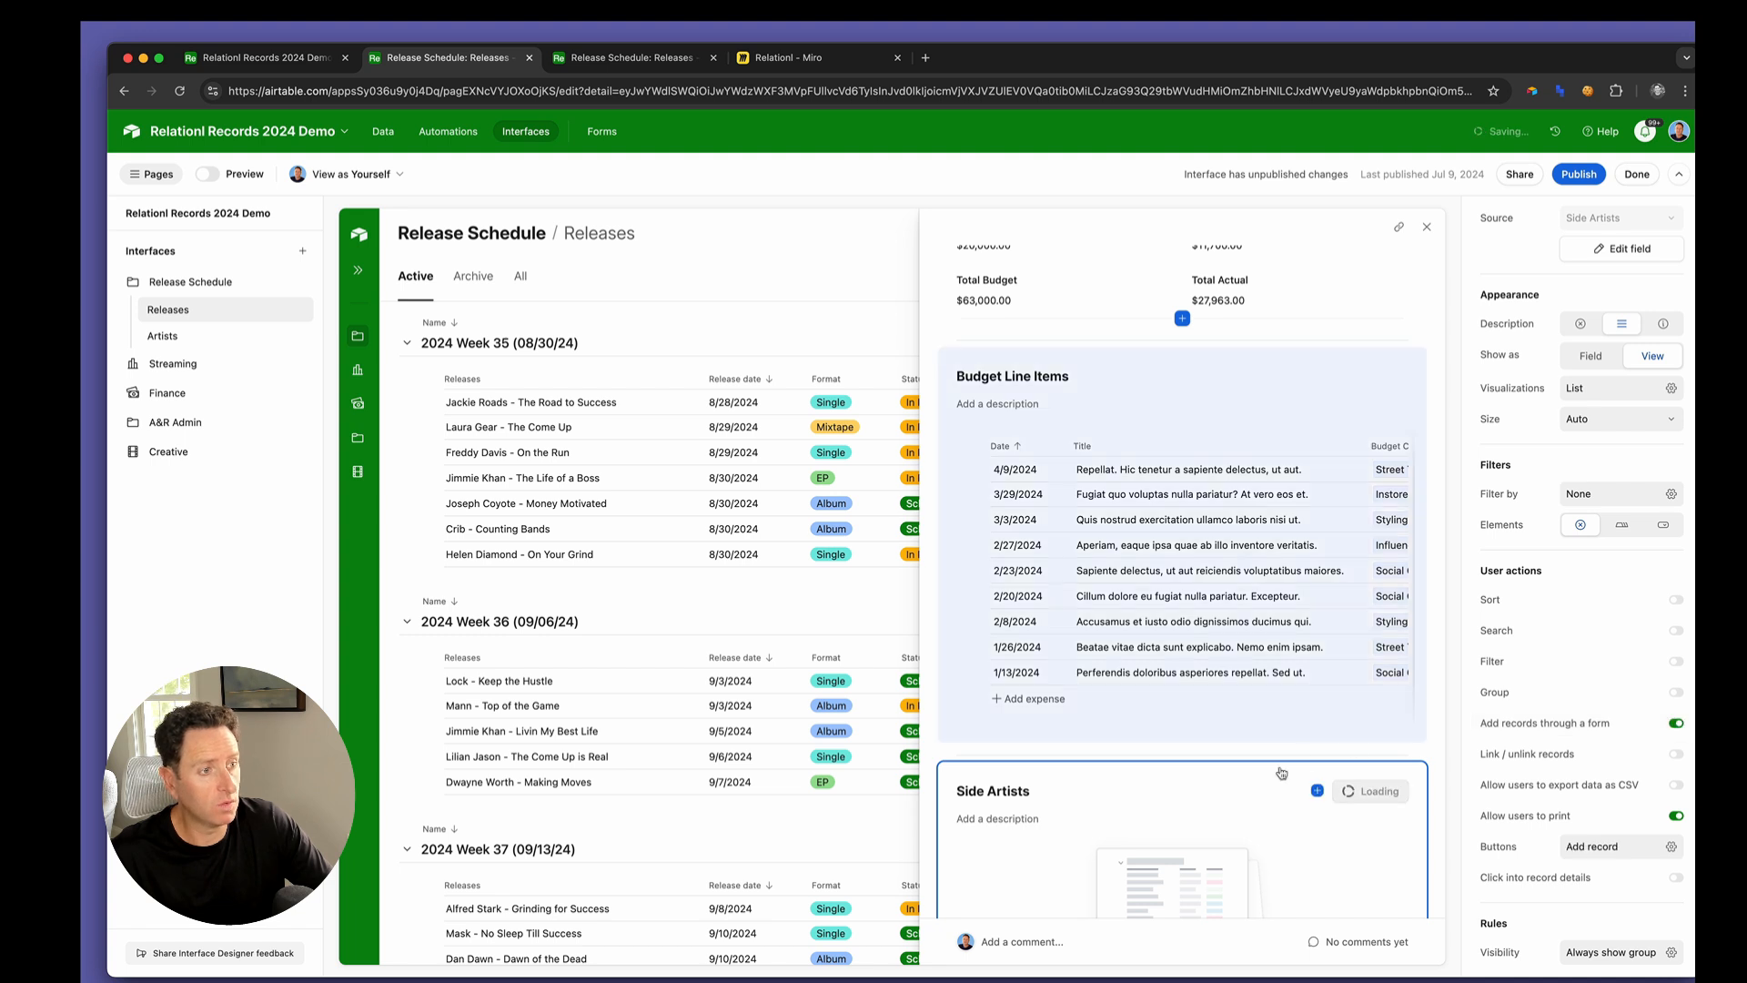
# Edit the form behind the Side Artists Add record button and title it Add Side Artist
pyautogui.click(1370, 657)
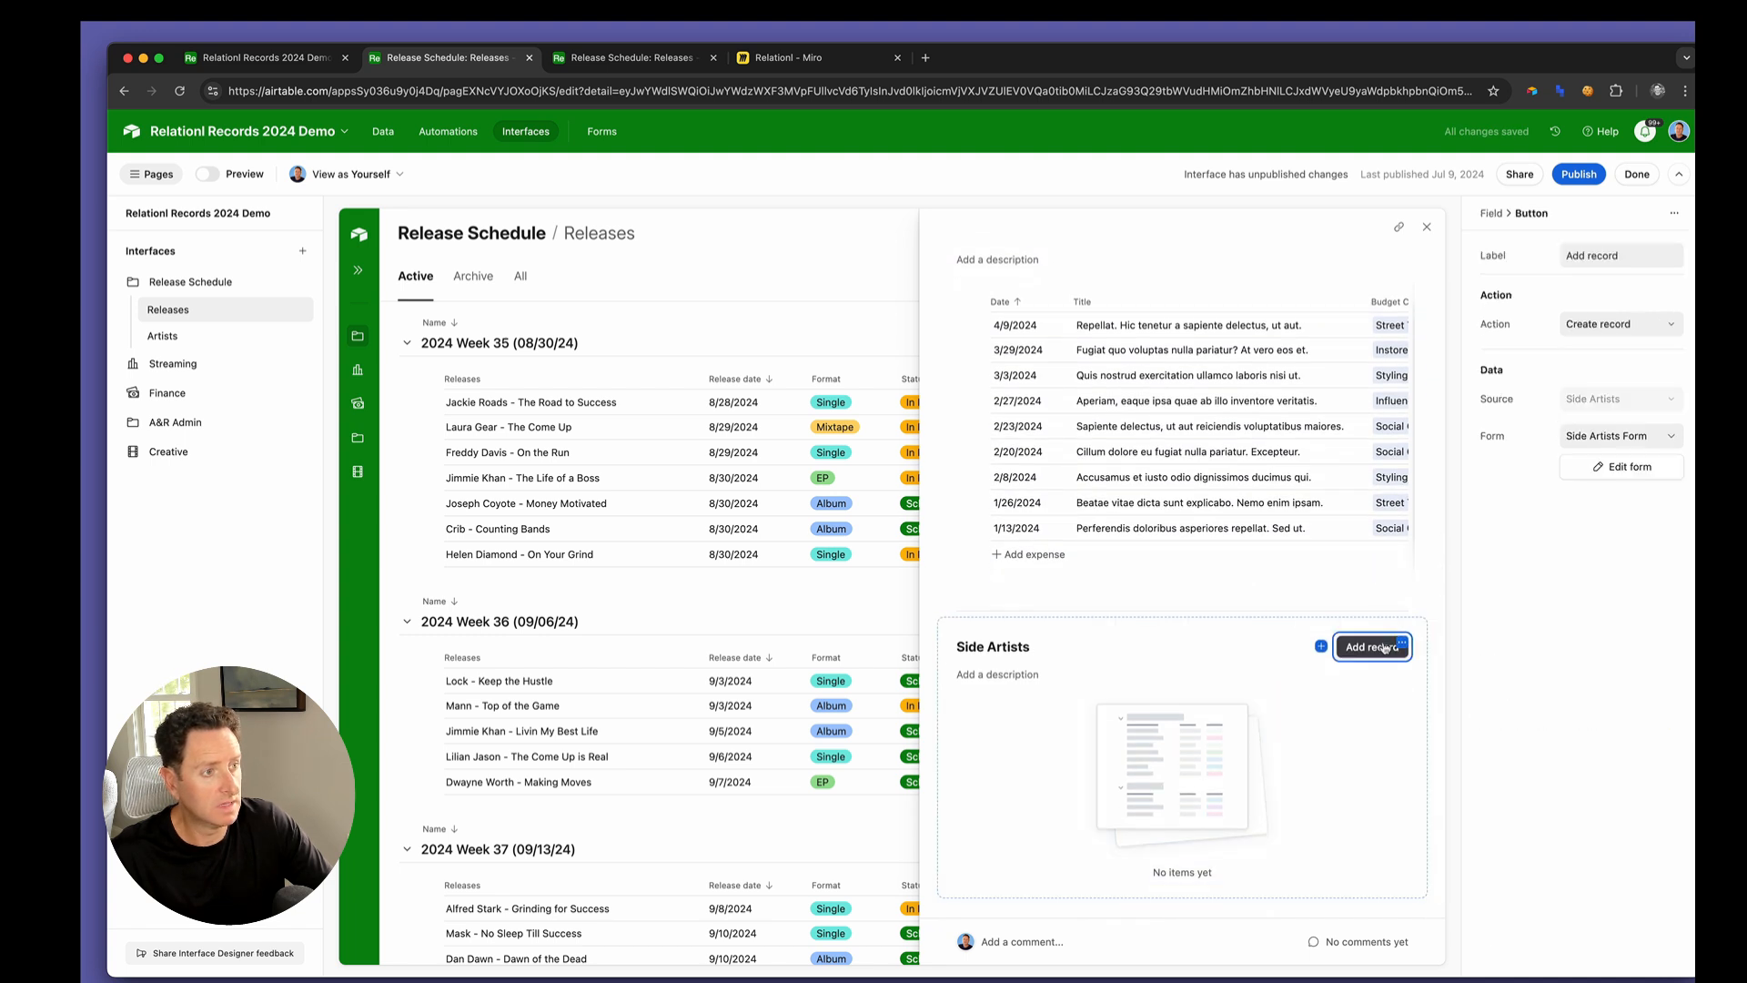
pyautogui.click(1610, 471)
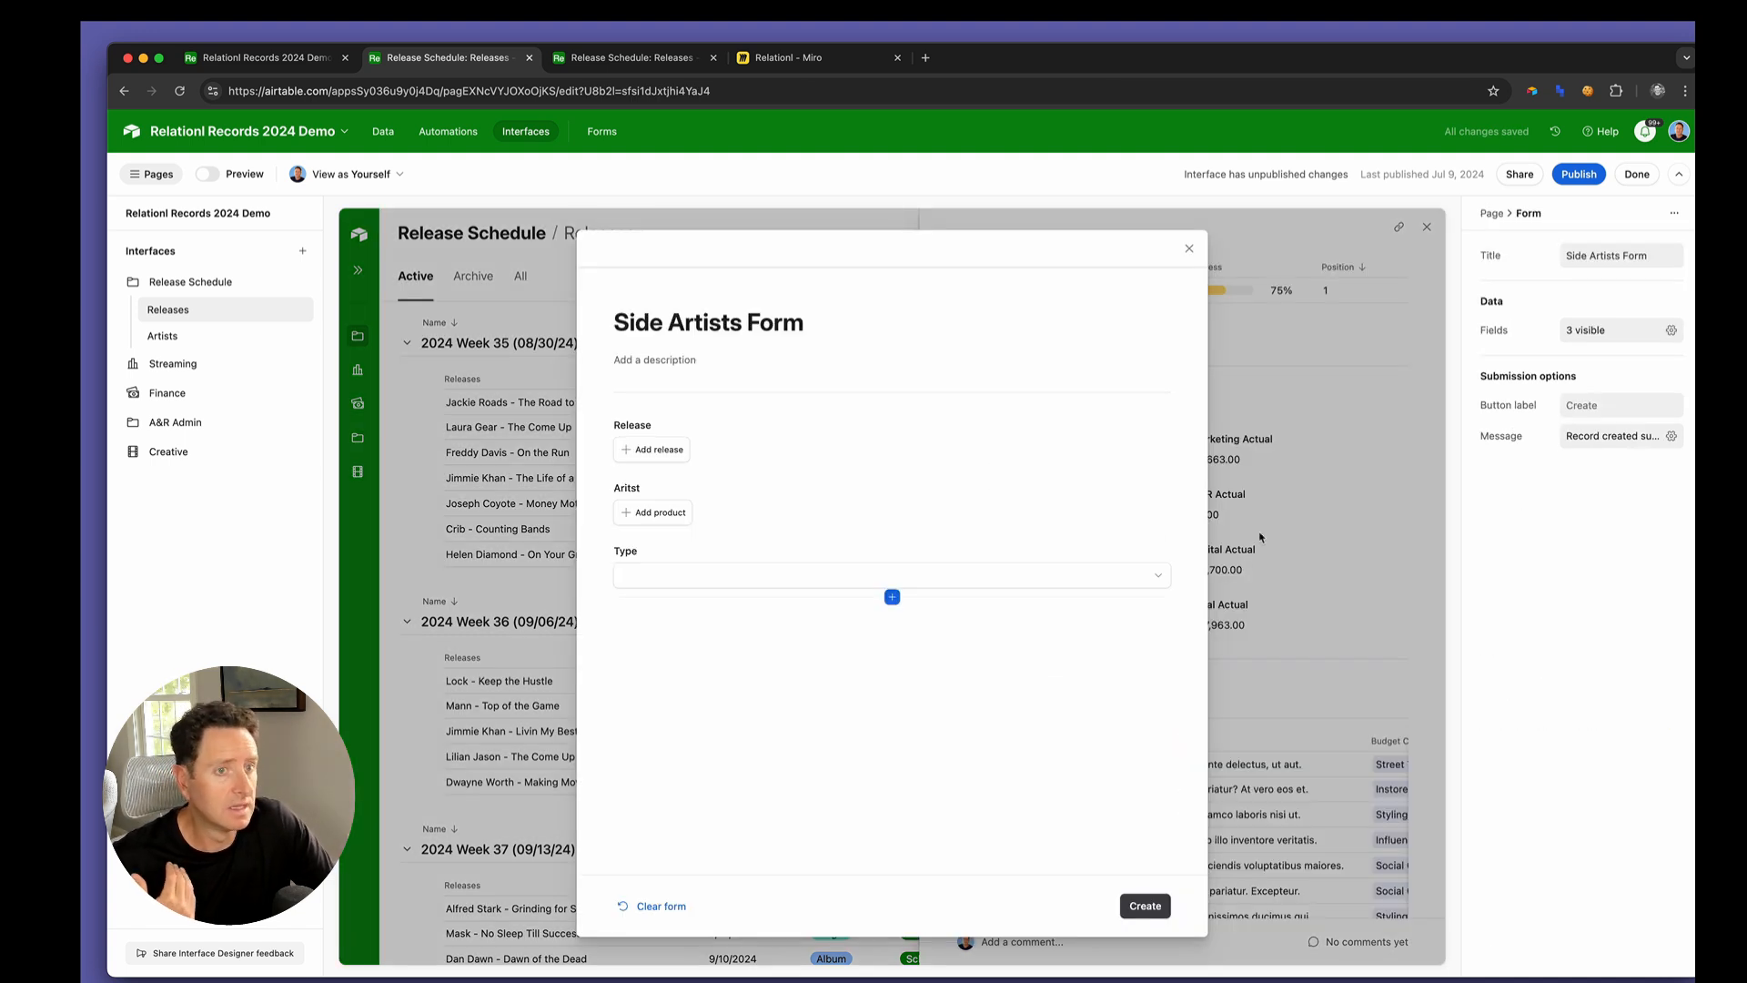
pyautogui.click(746, 312)
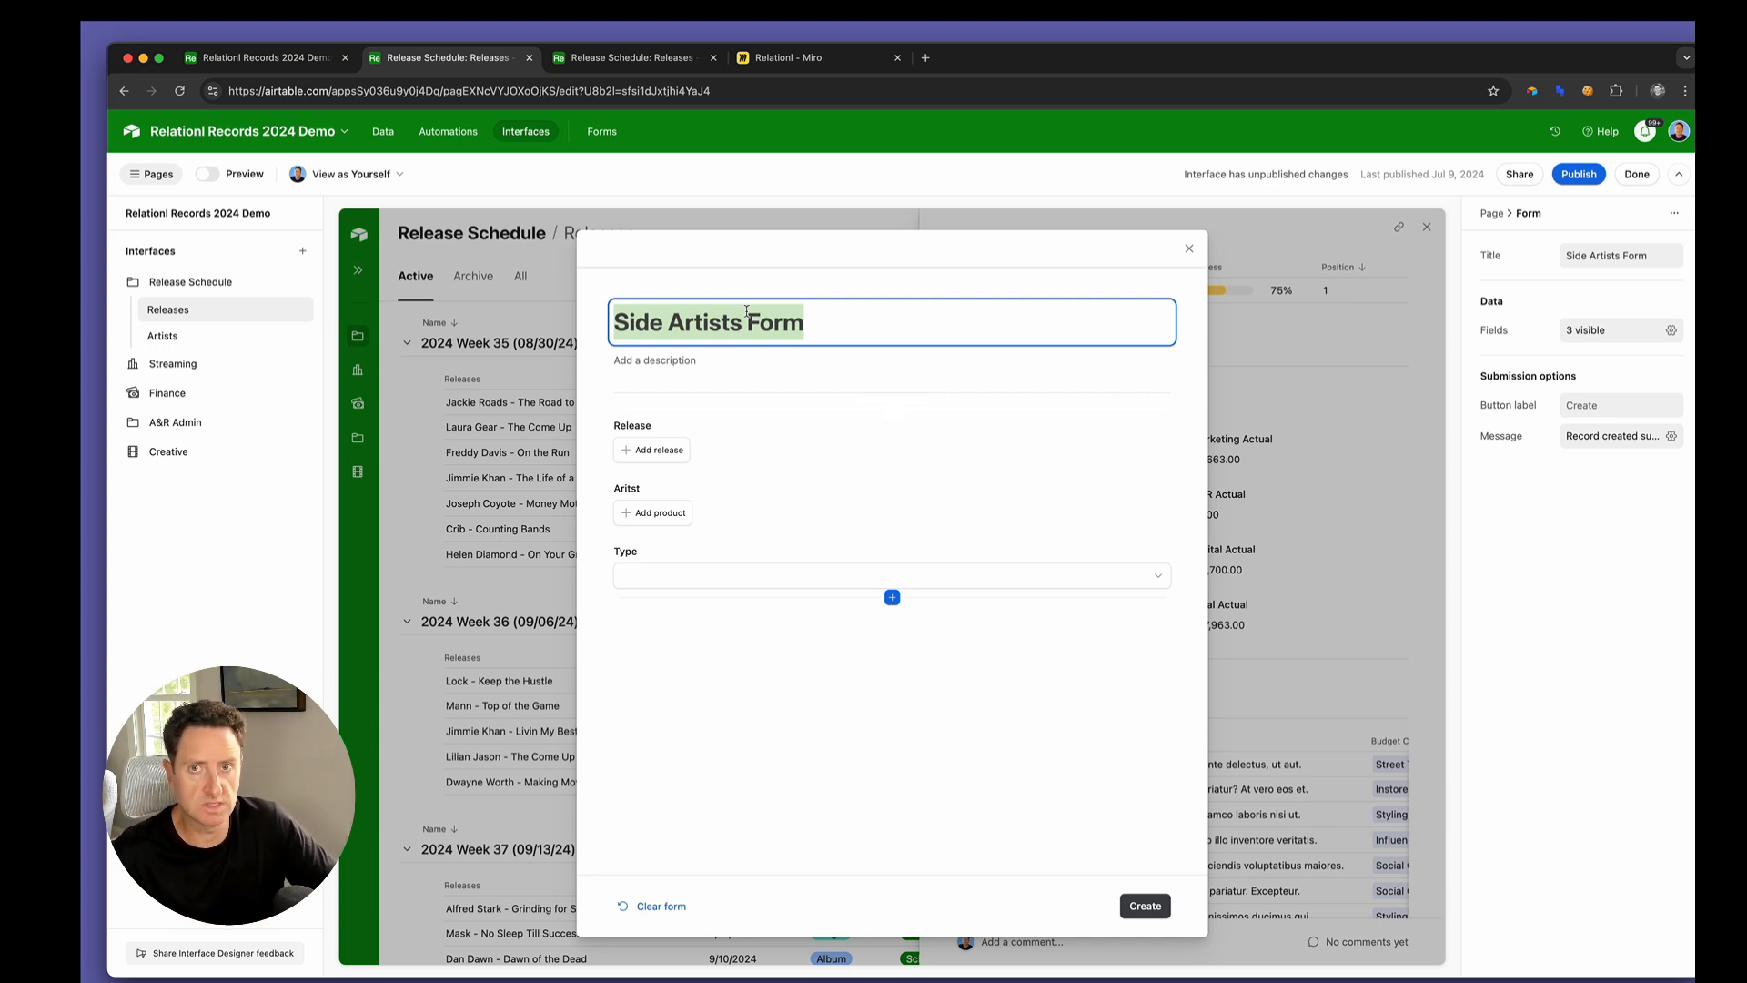
pyautogui.write('Add Si')
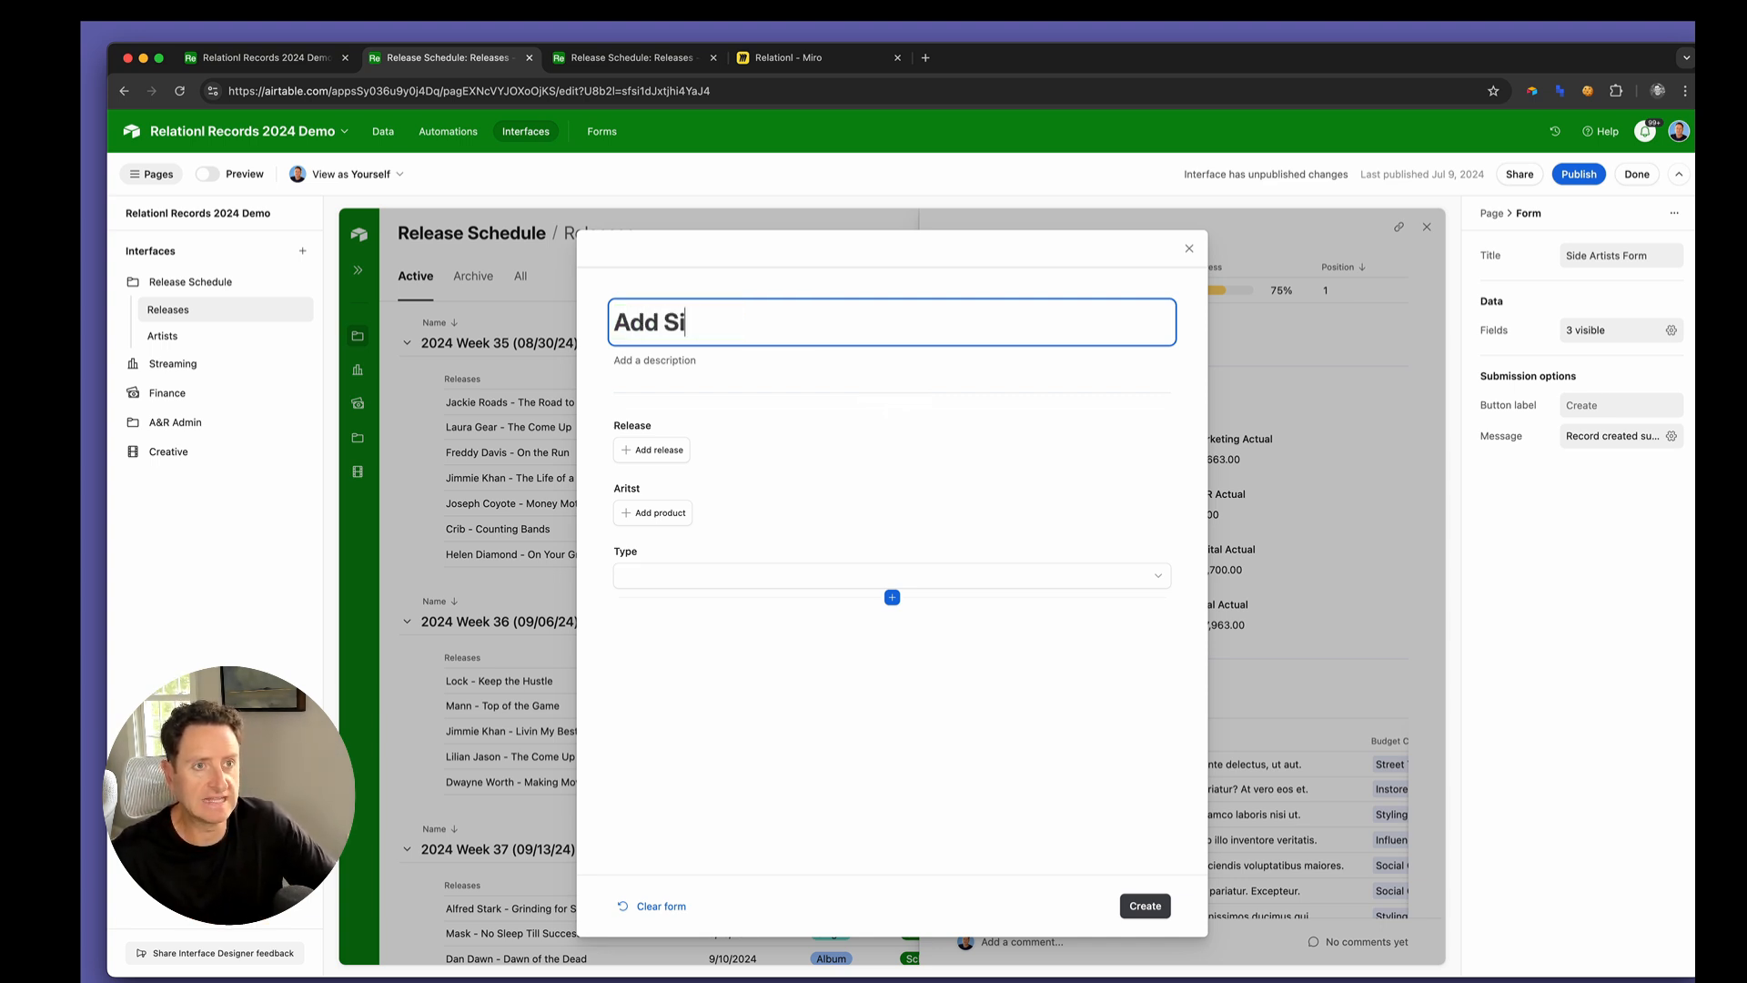
pyautogui.write('de Artist')
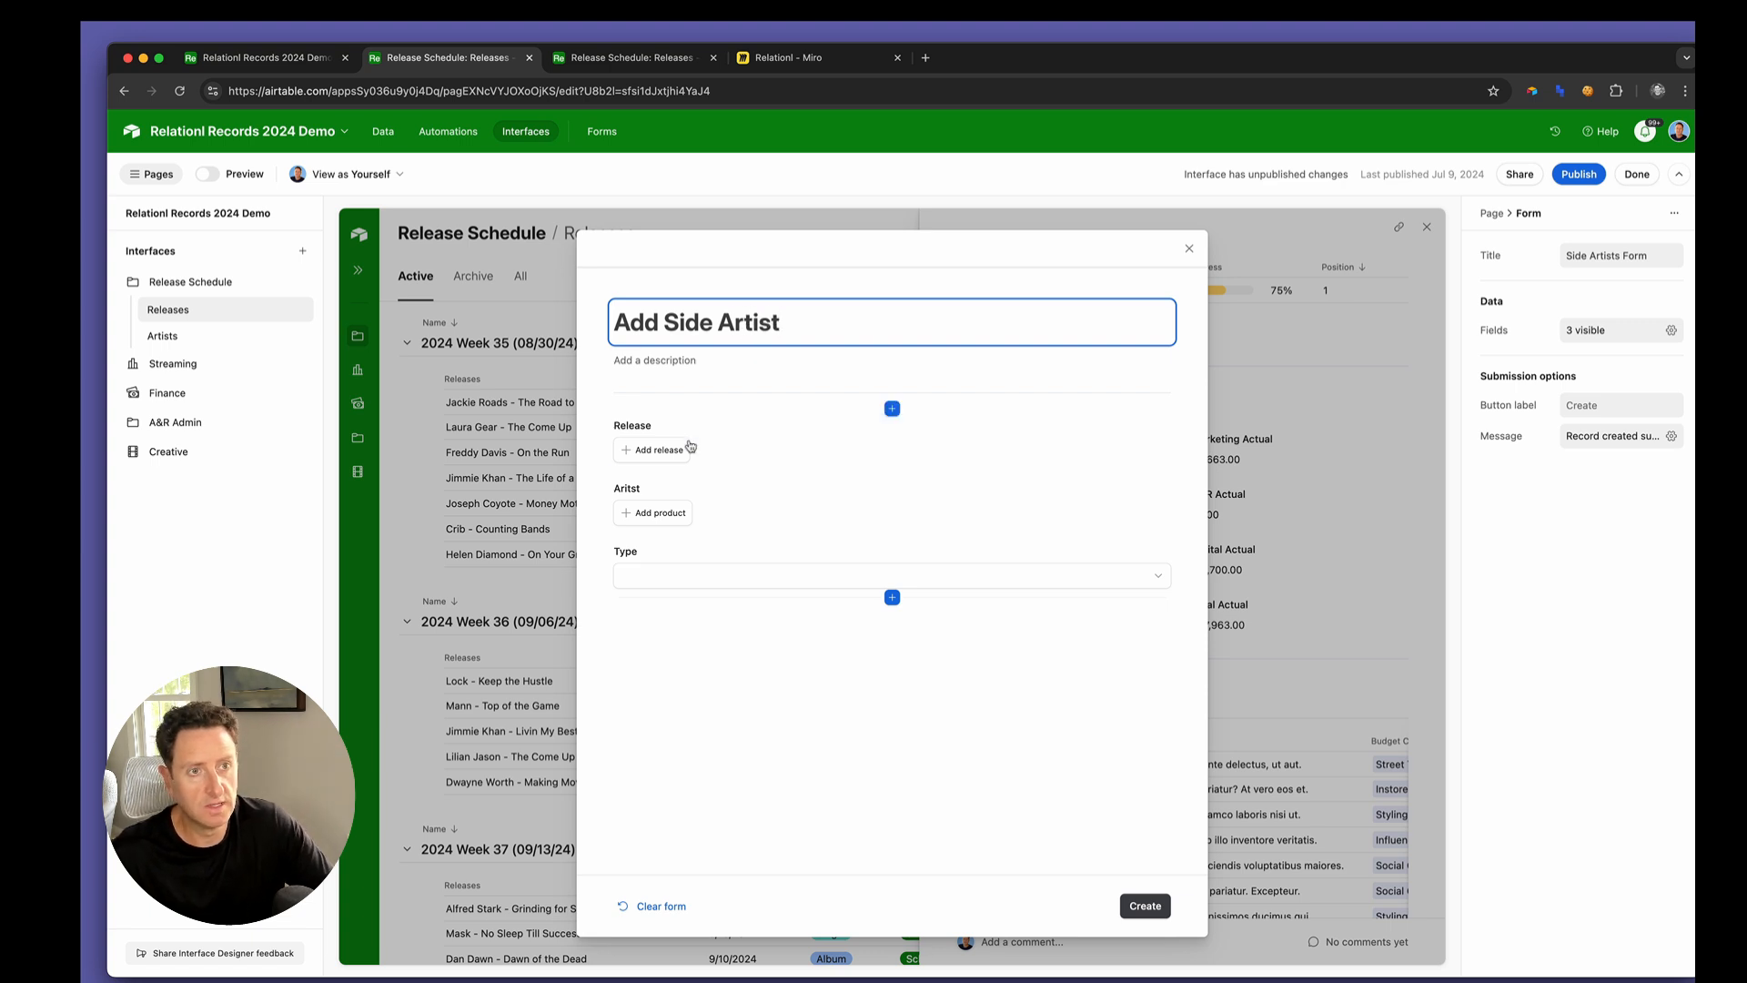
# Remove the Release field from the Add Side Artist form and make the Aritst field required
pyautogui.click(724, 460)
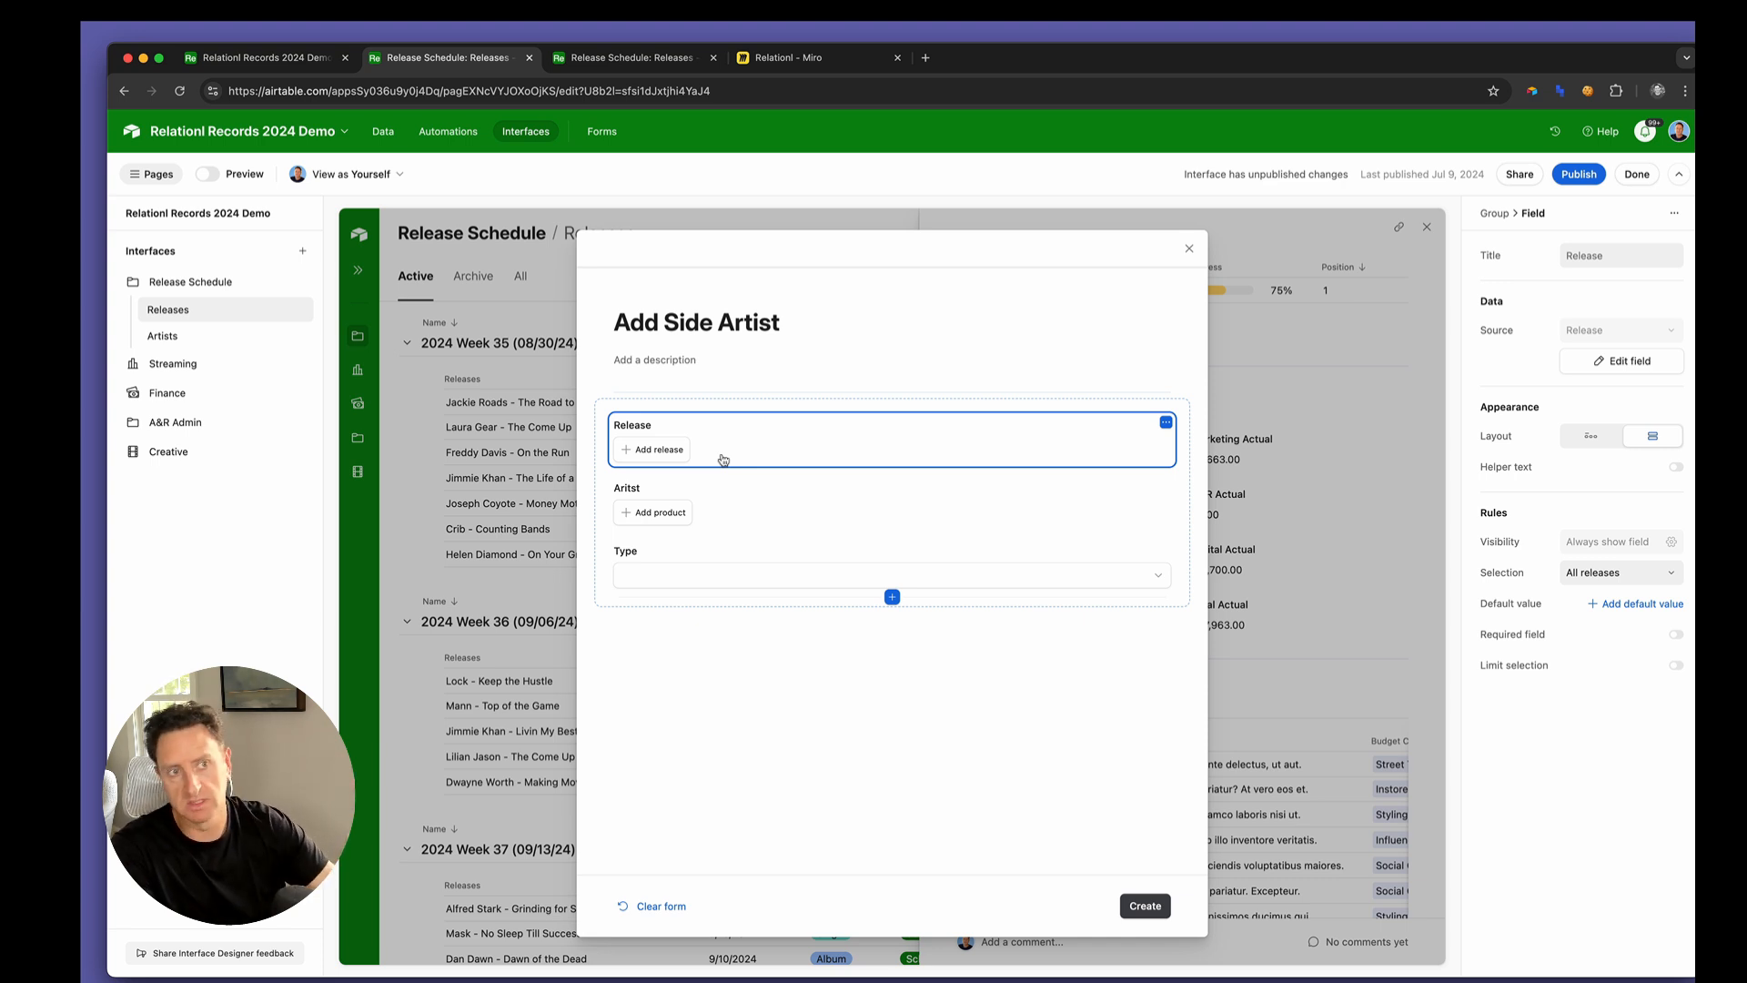
pyautogui.press('BackSpace')
pyautogui.click(720, 448)
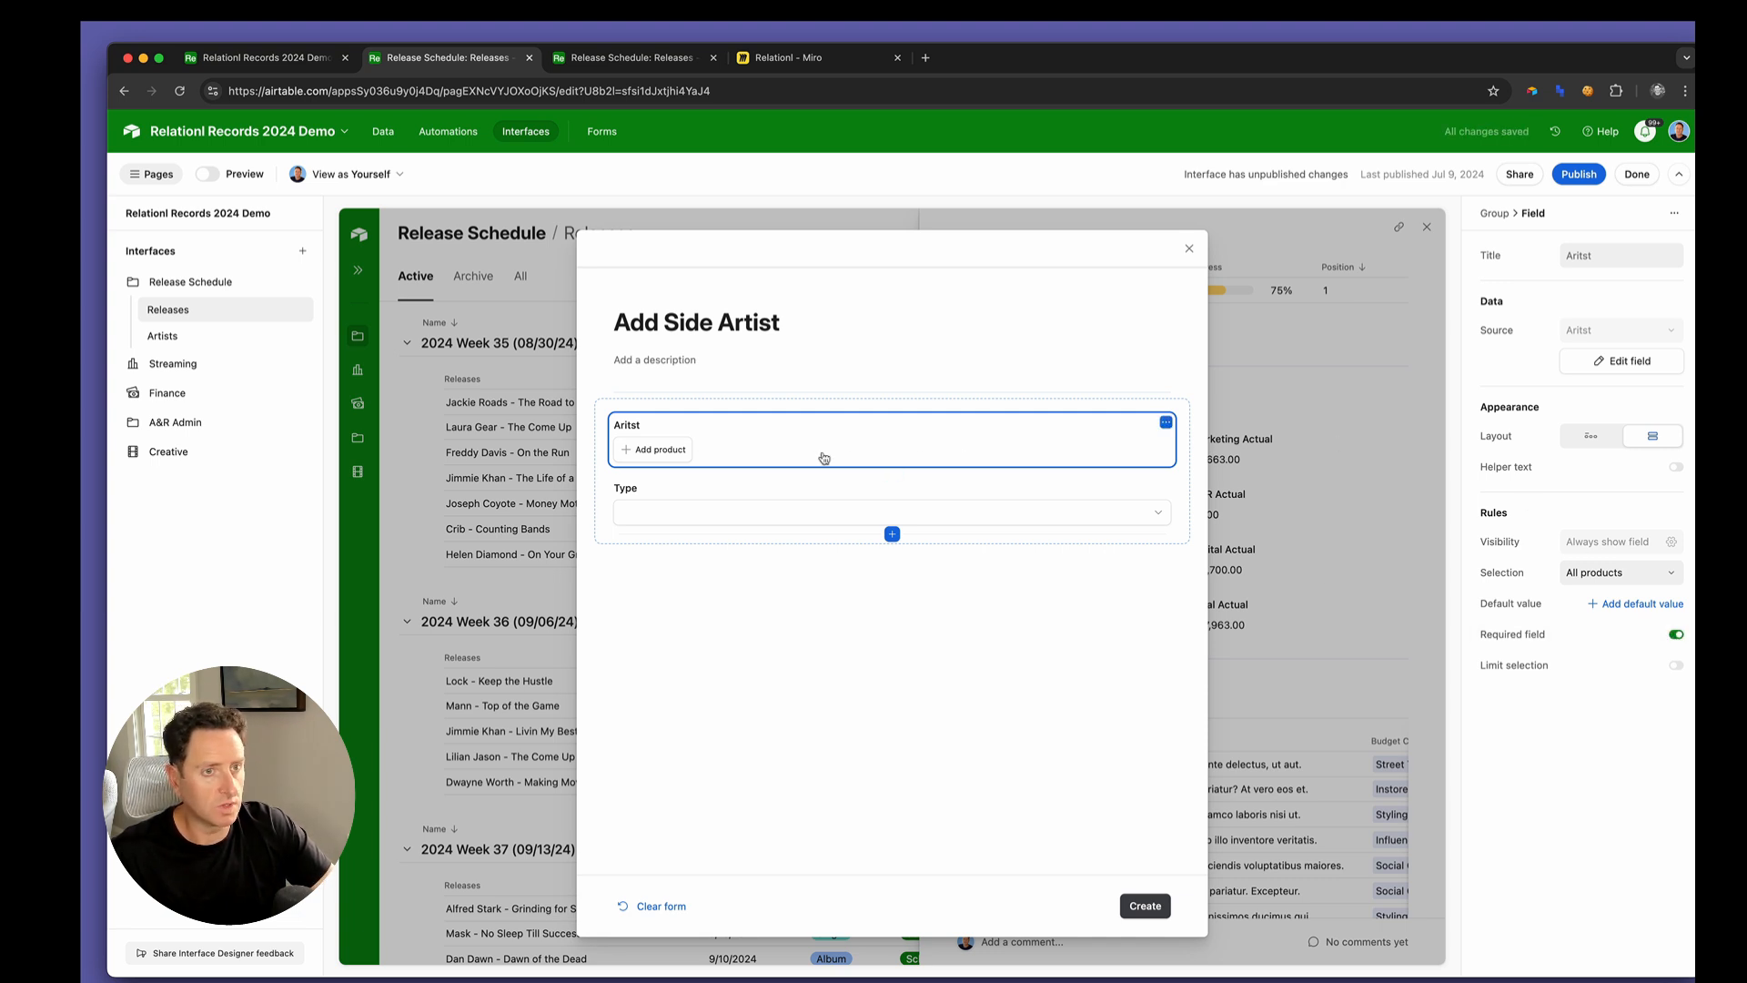
# Set the form's Type field to default to Featured and make it required
pyautogui.click(783, 506)
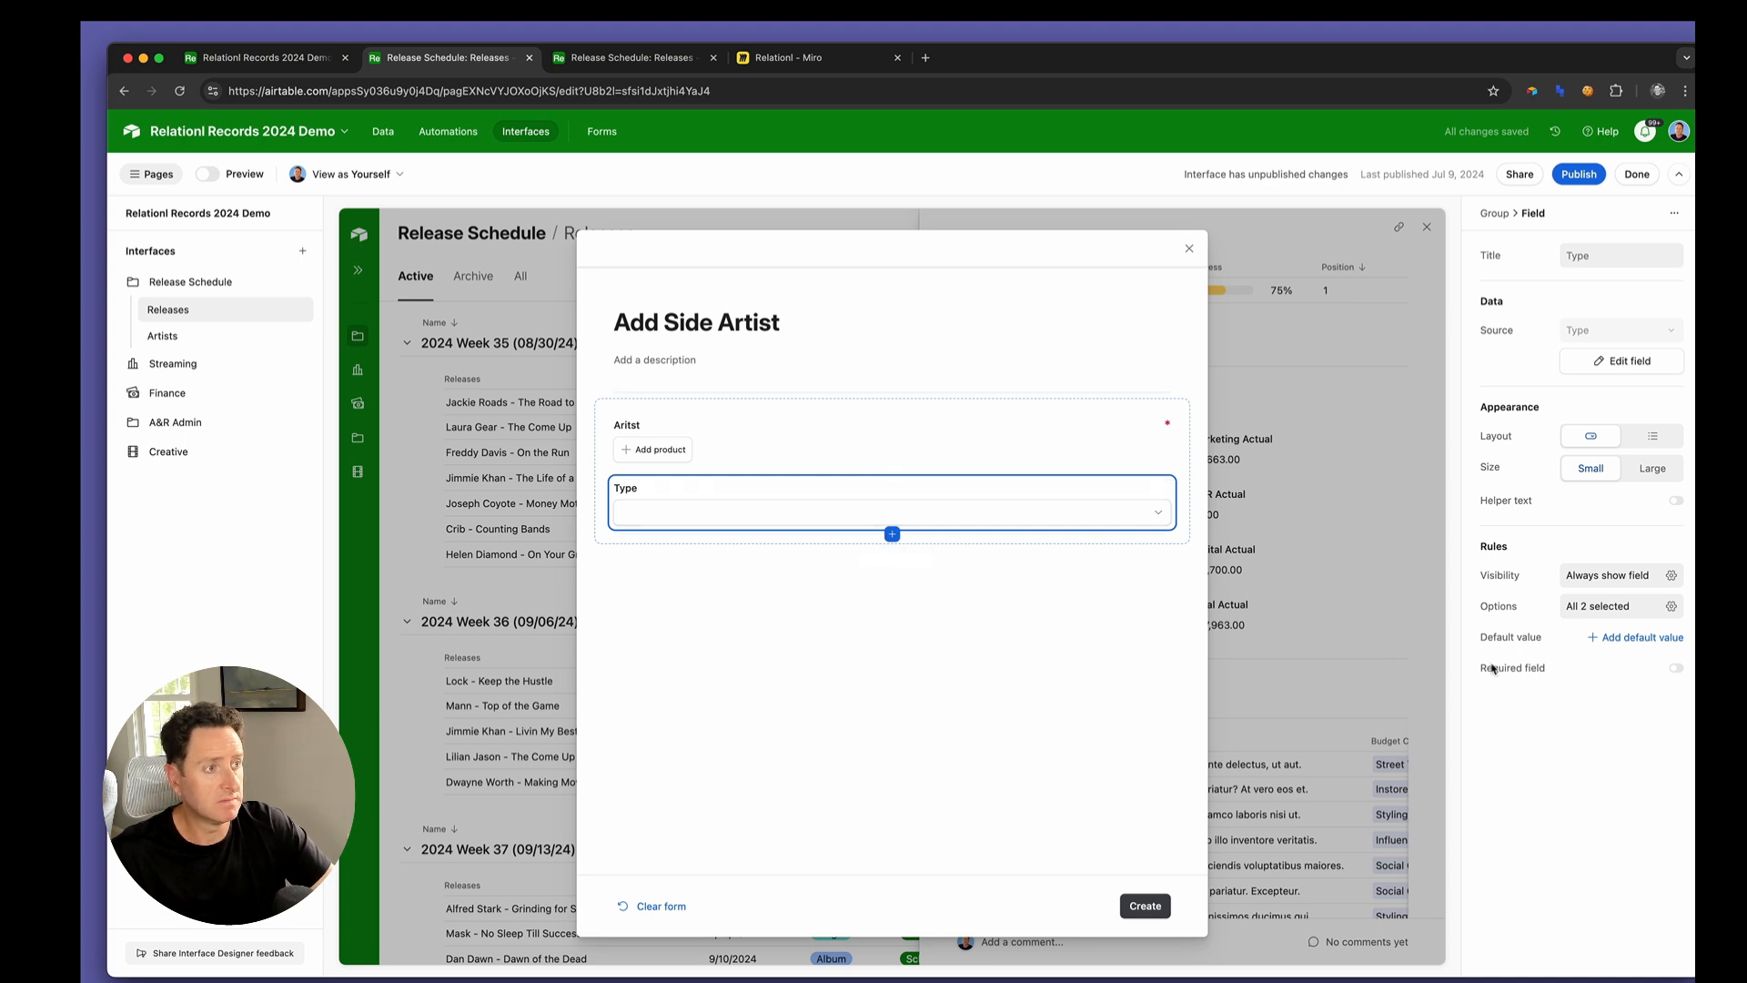
pyautogui.click(1621, 638)
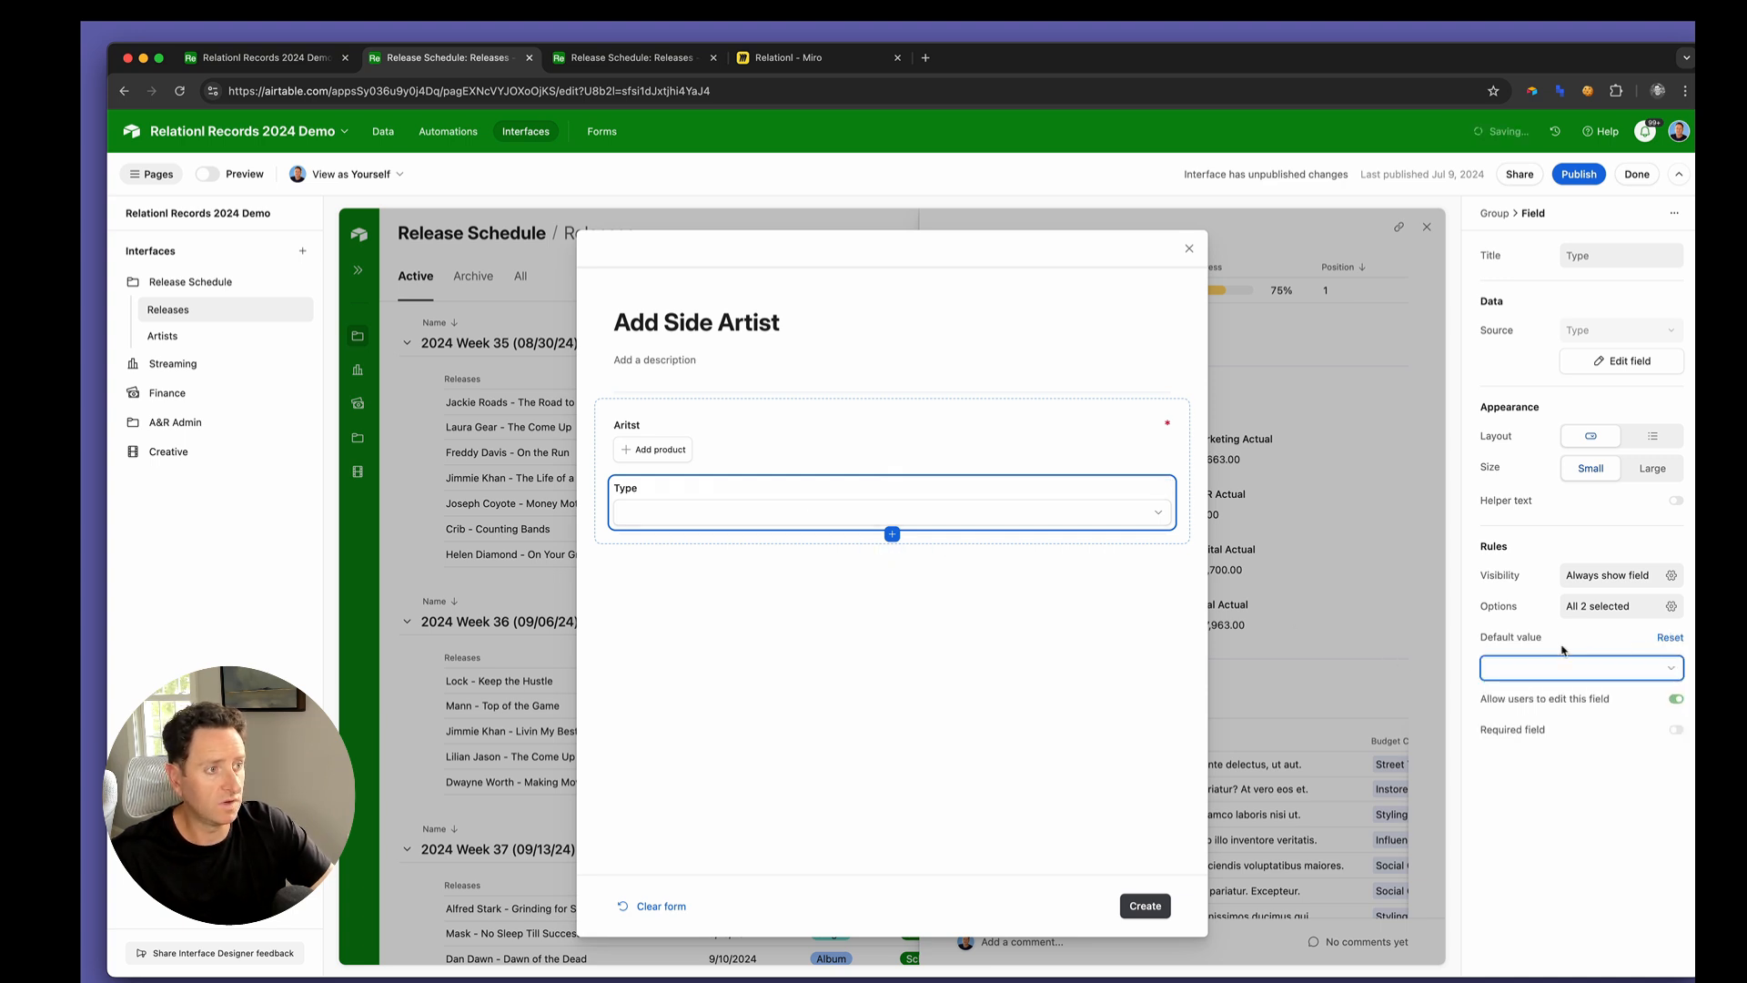
pyautogui.click(1529, 668)
pyautogui.click(1525, 753)
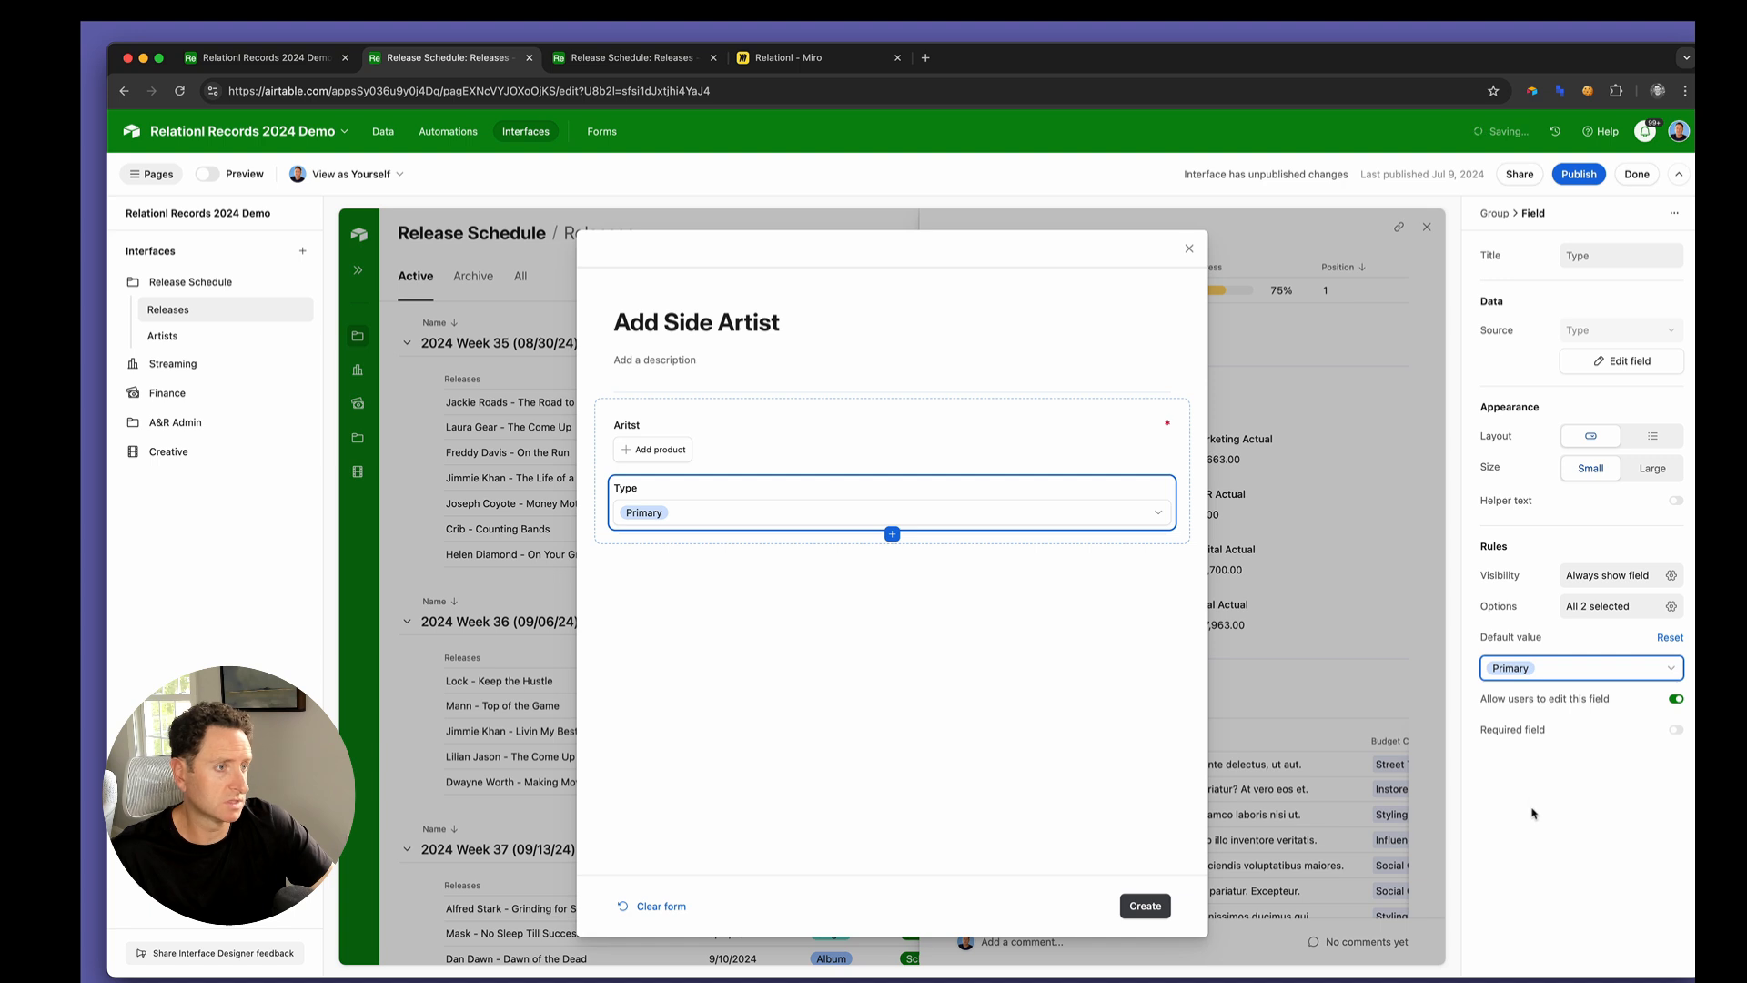
pyautogui.click(1570, 672)
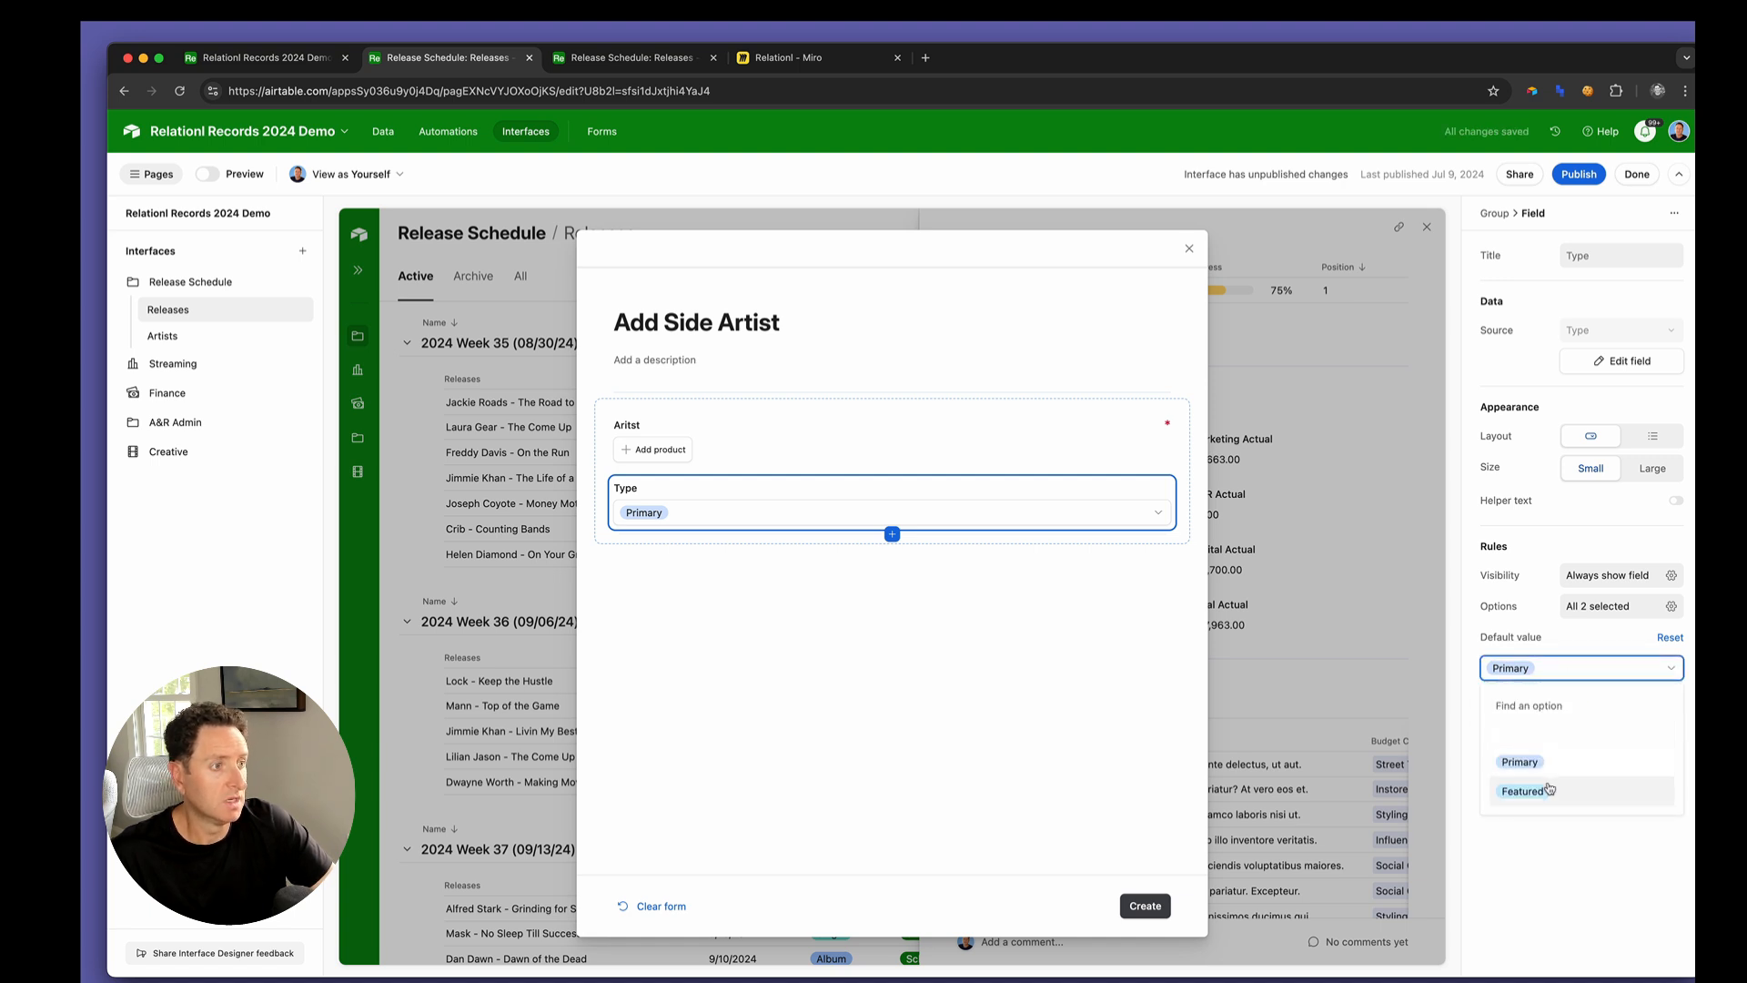
pyautogui.click(1522, 791)
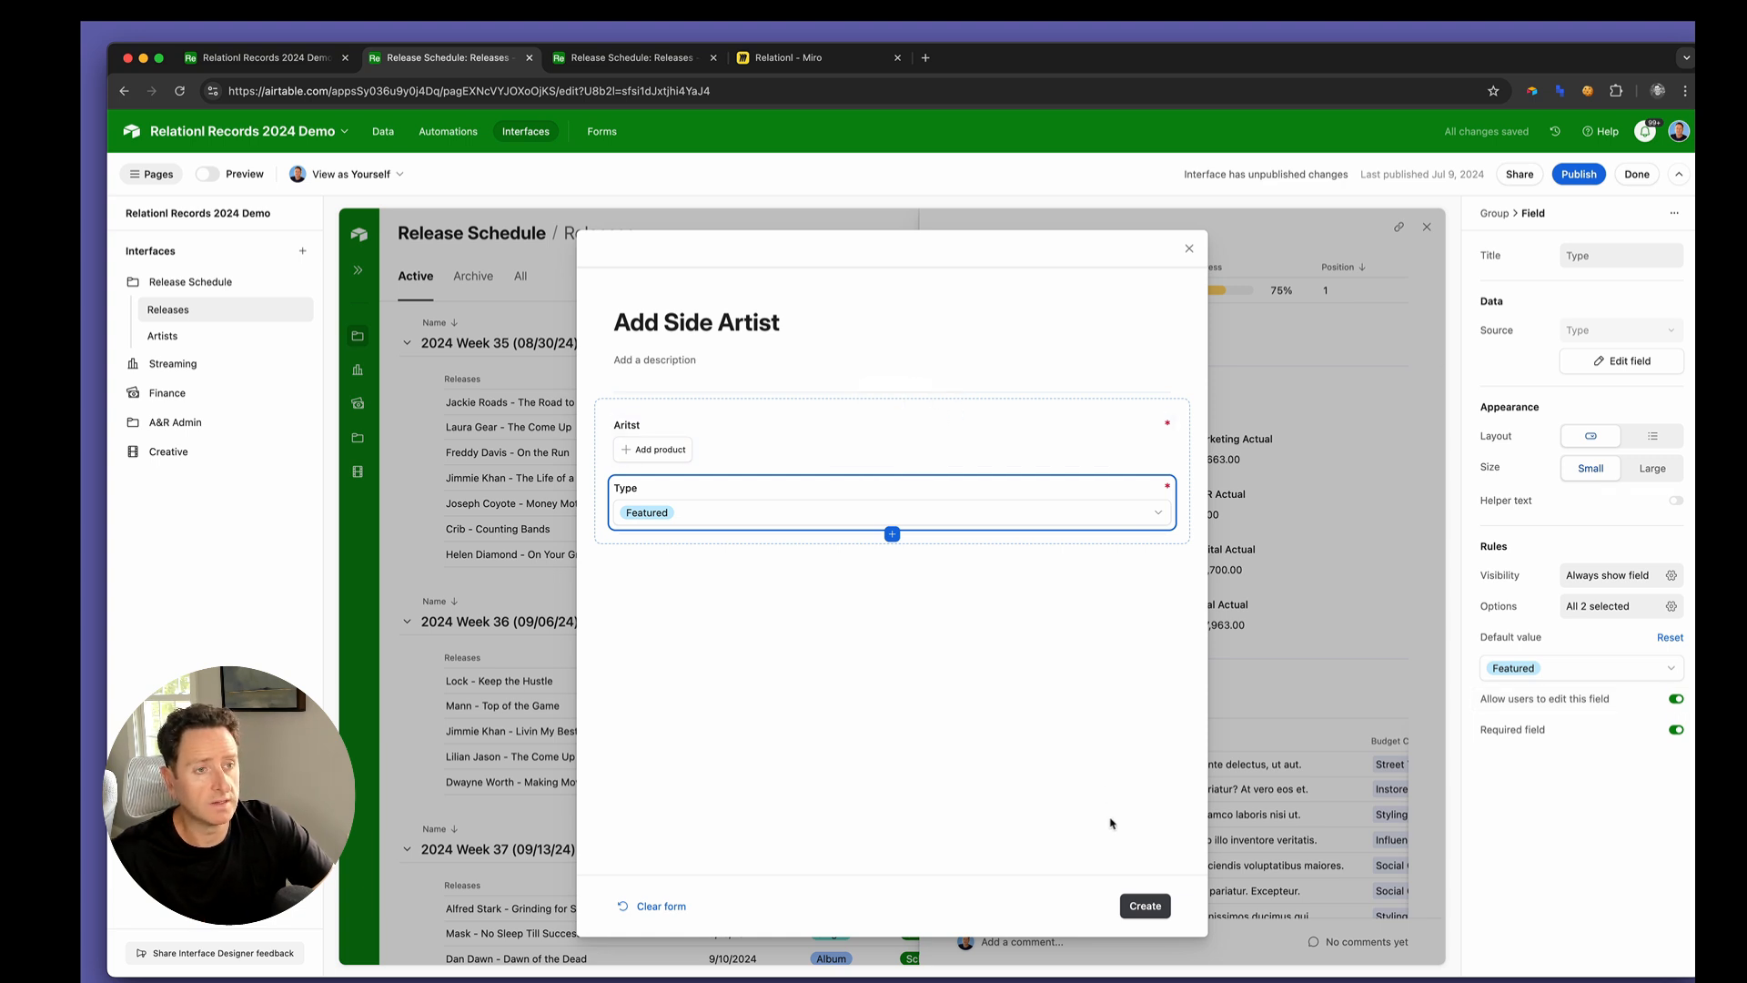
# Publish the Release Schedule interface and open the Keep the Hustle release at its Side Artists section
pyautogui.click(1570, 177)
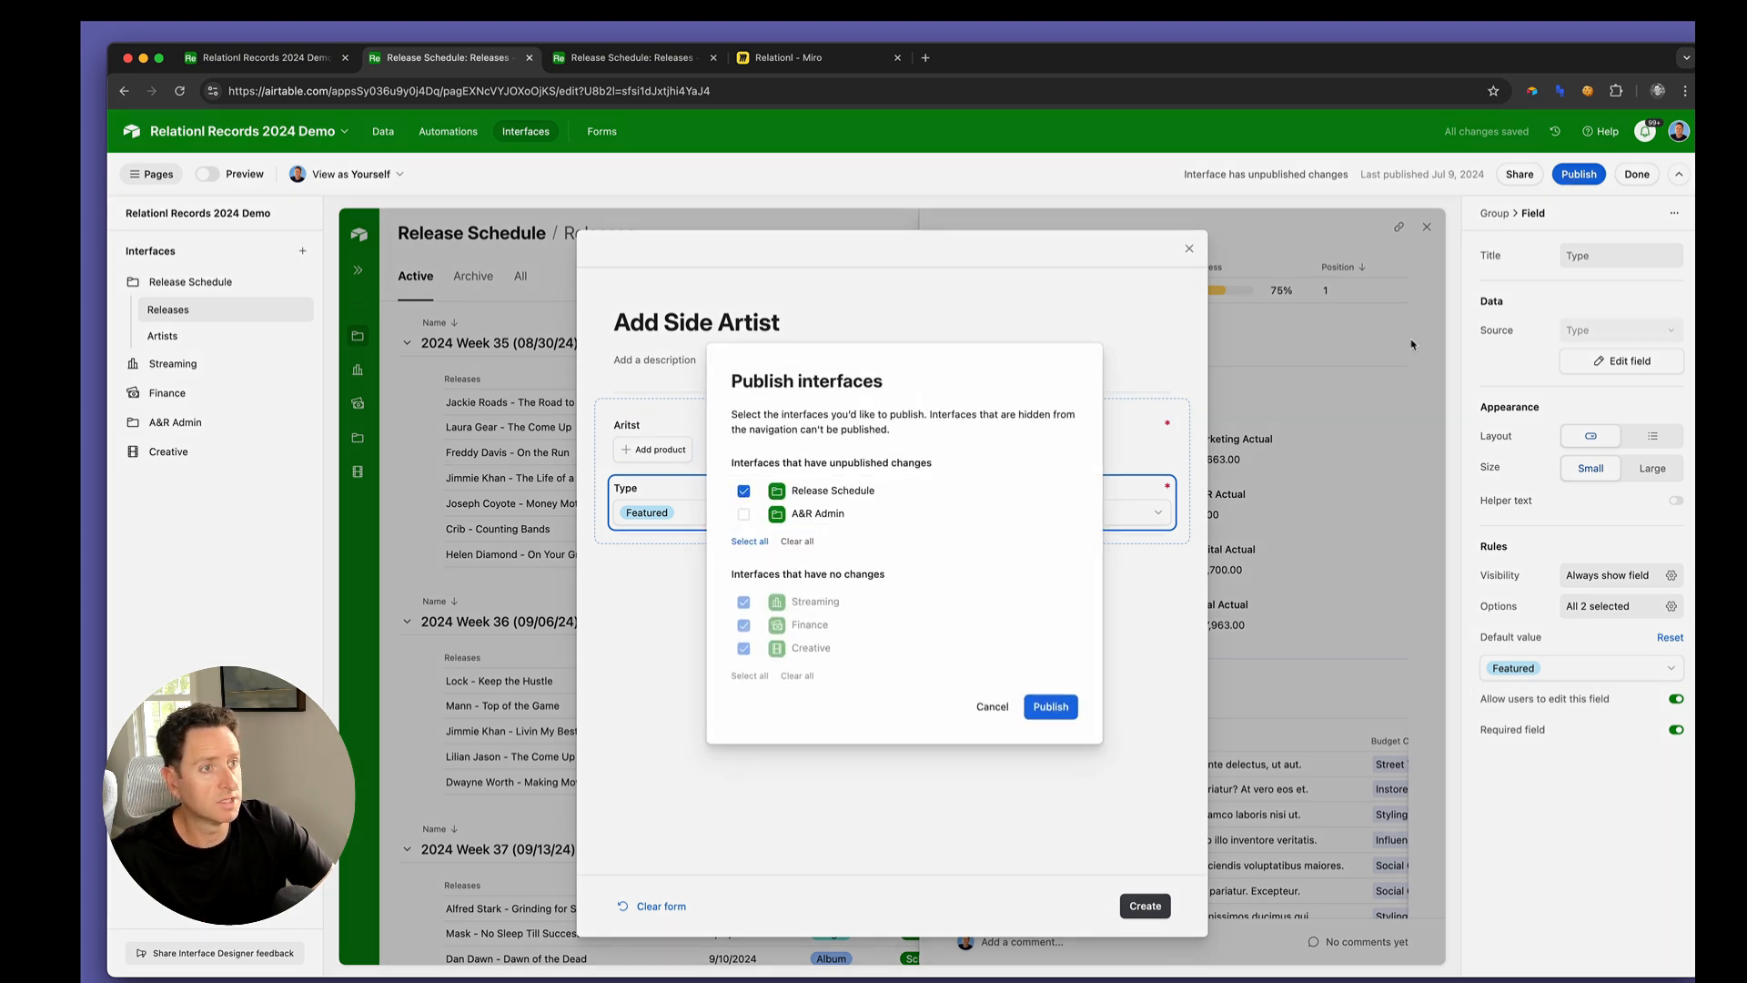
pyautogui.click(1051, 707)
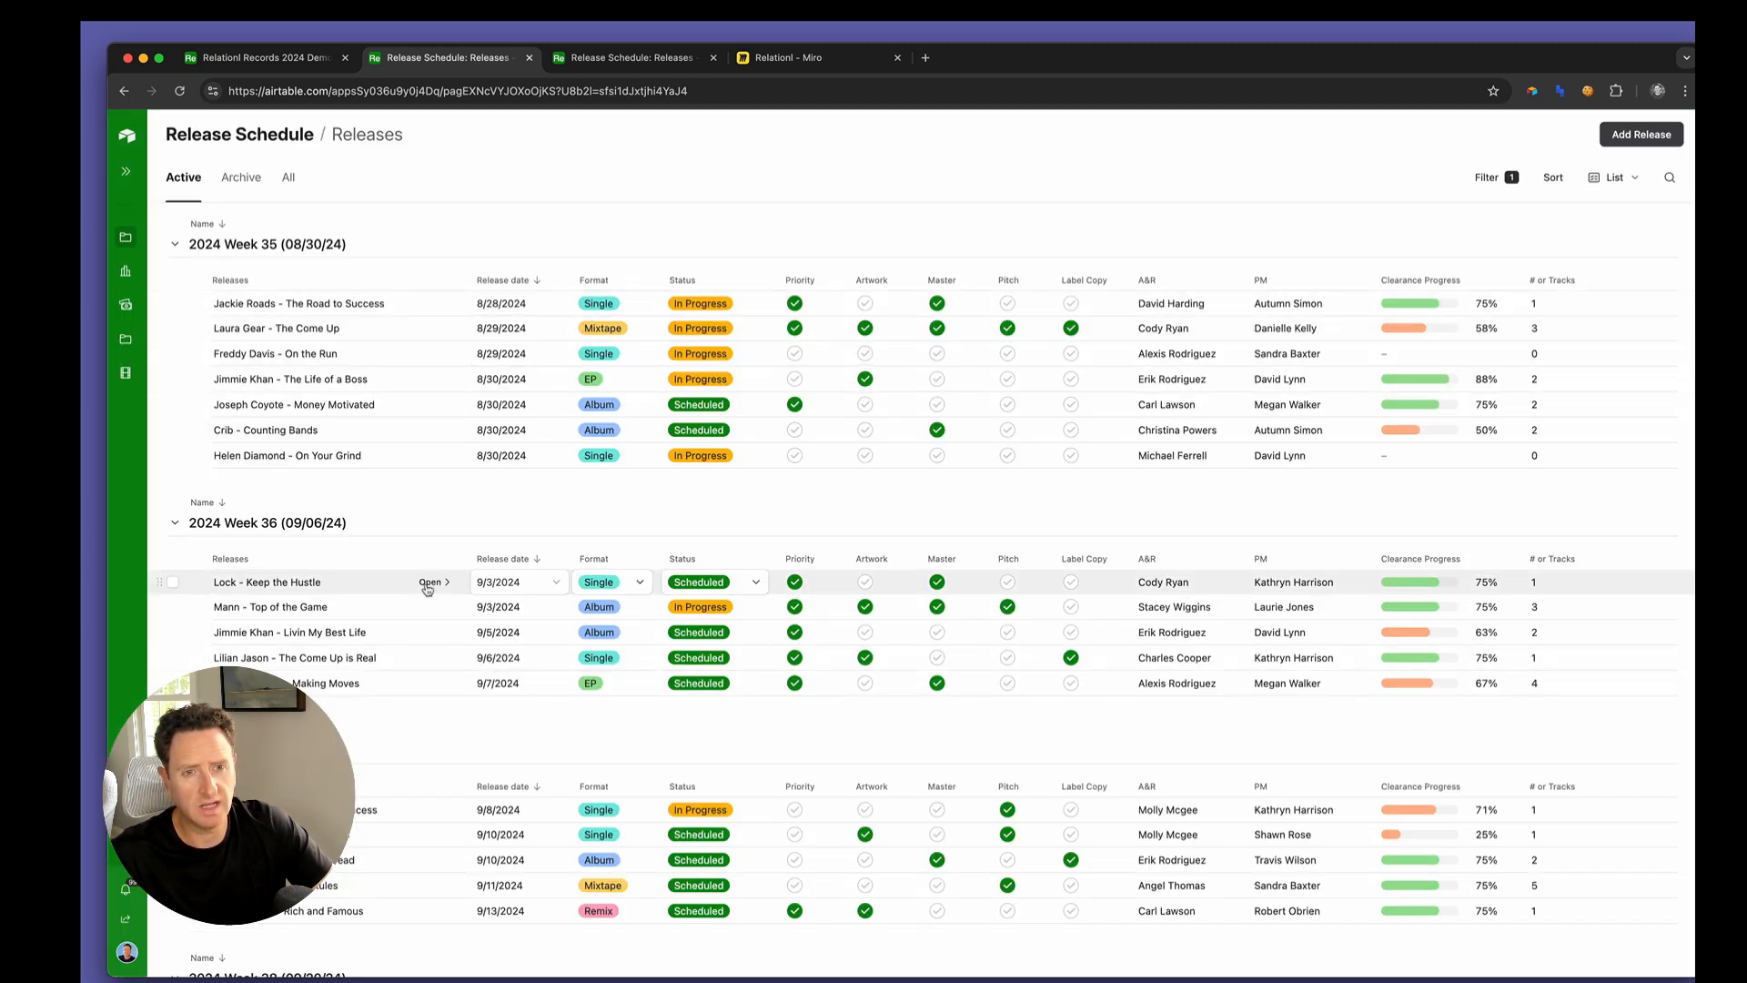
pyautogui.click(430, 582)
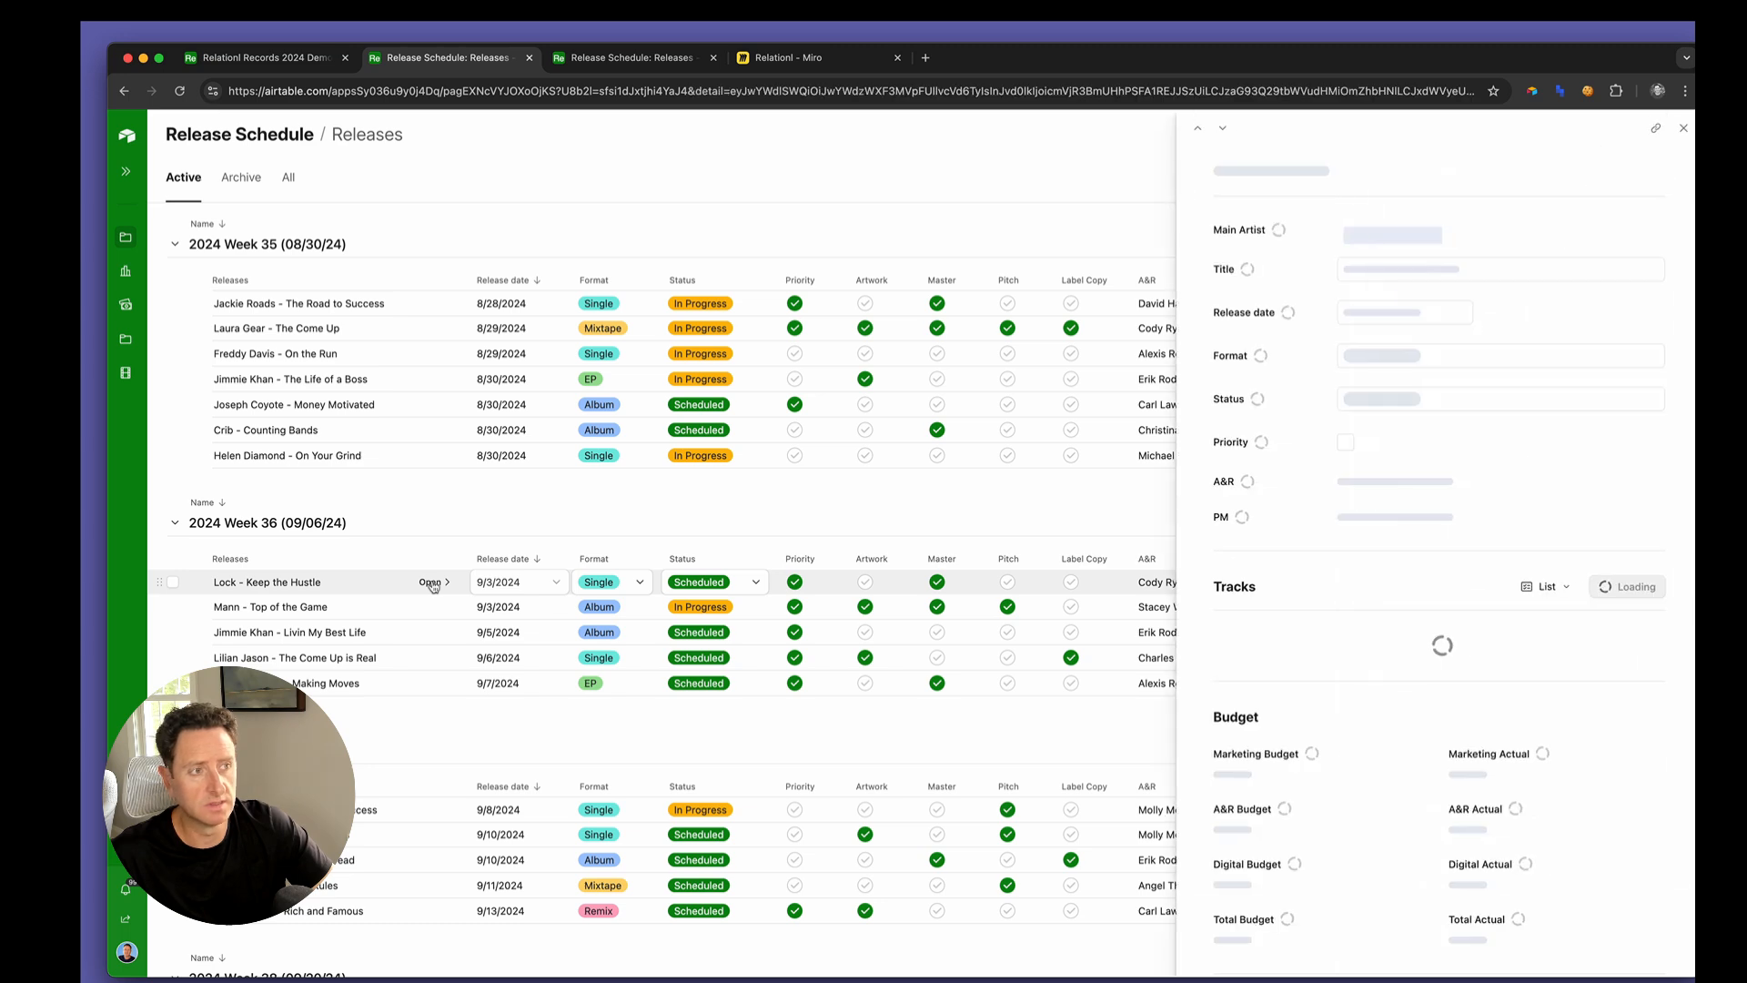
pyautogui.scroll(-10, 1452, 741)
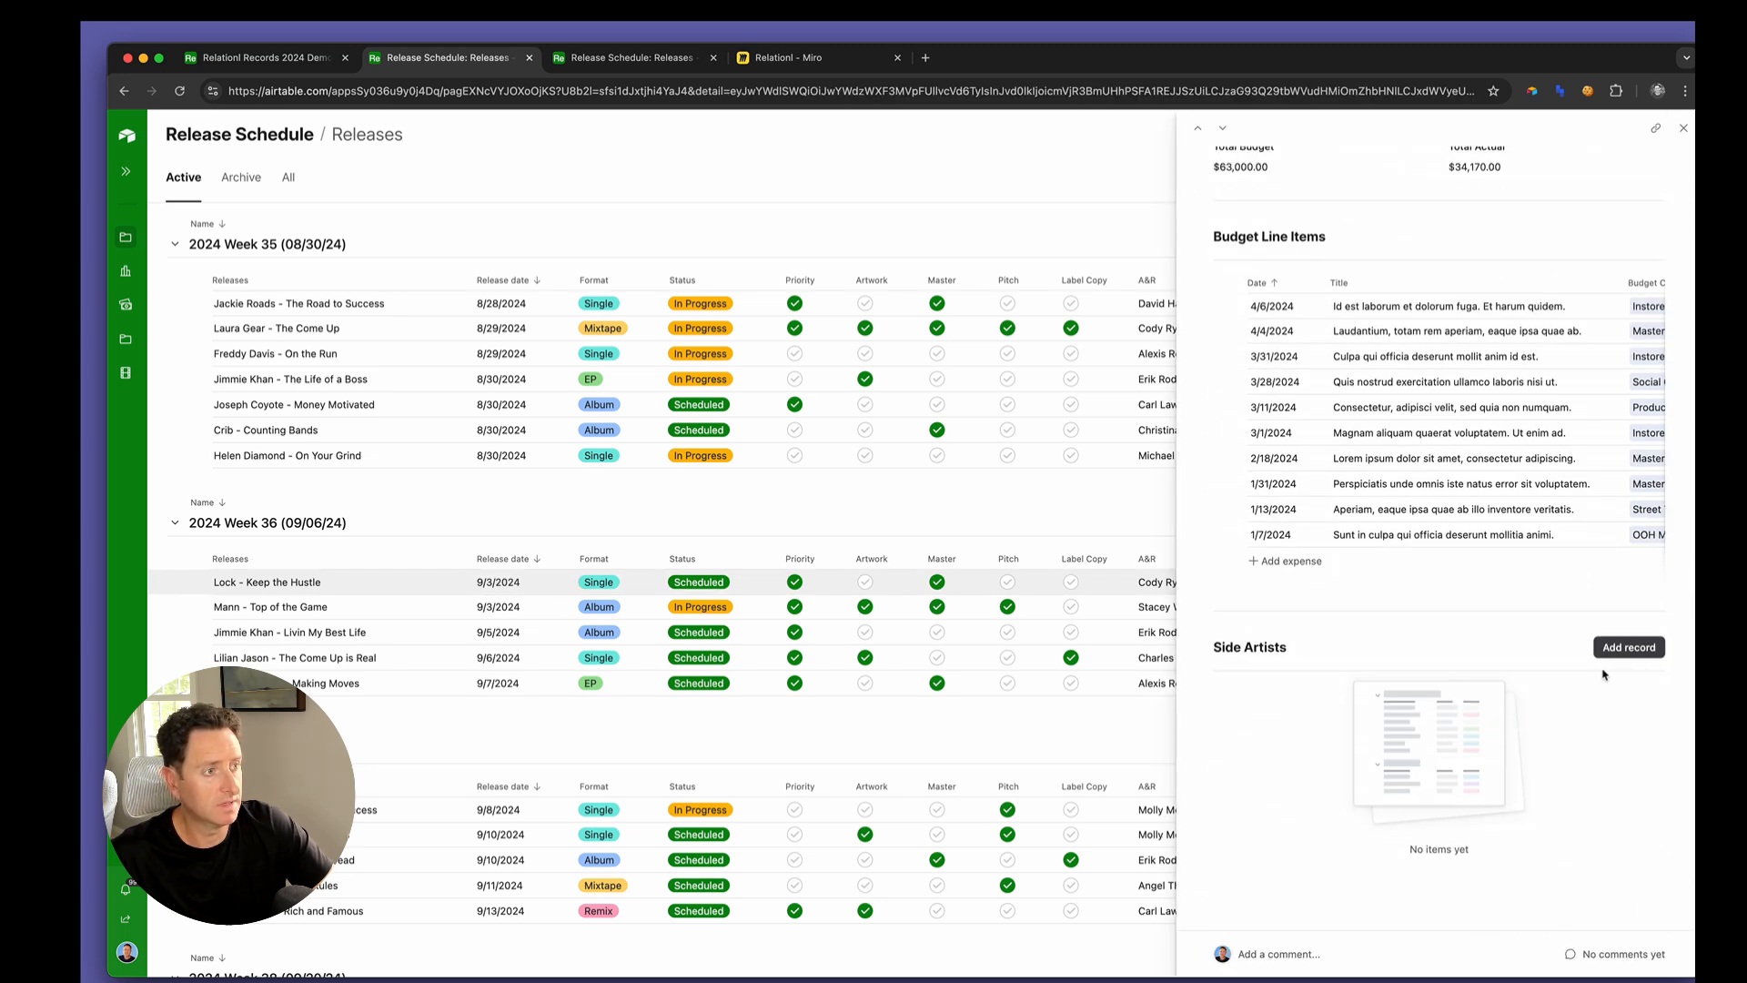
# Add Fog as a Featured side artist on Keep the Hustle
pyautogui.click(1657, 655)
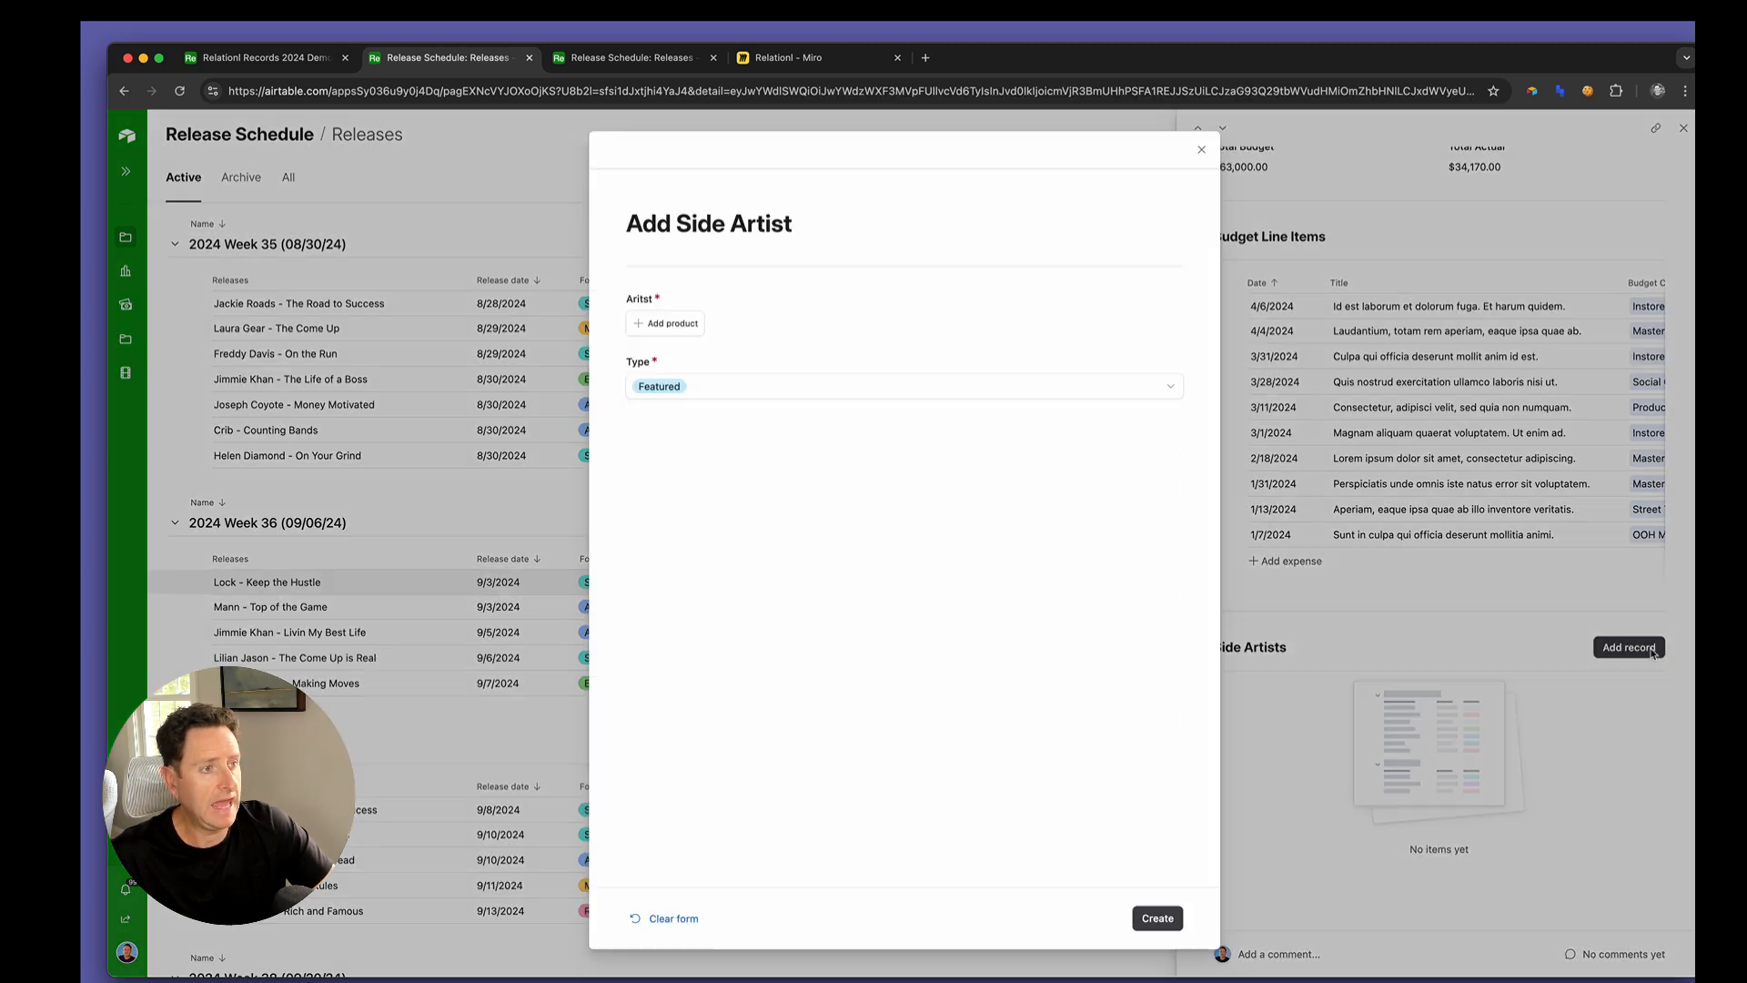
pyautogui.click(696, 326)
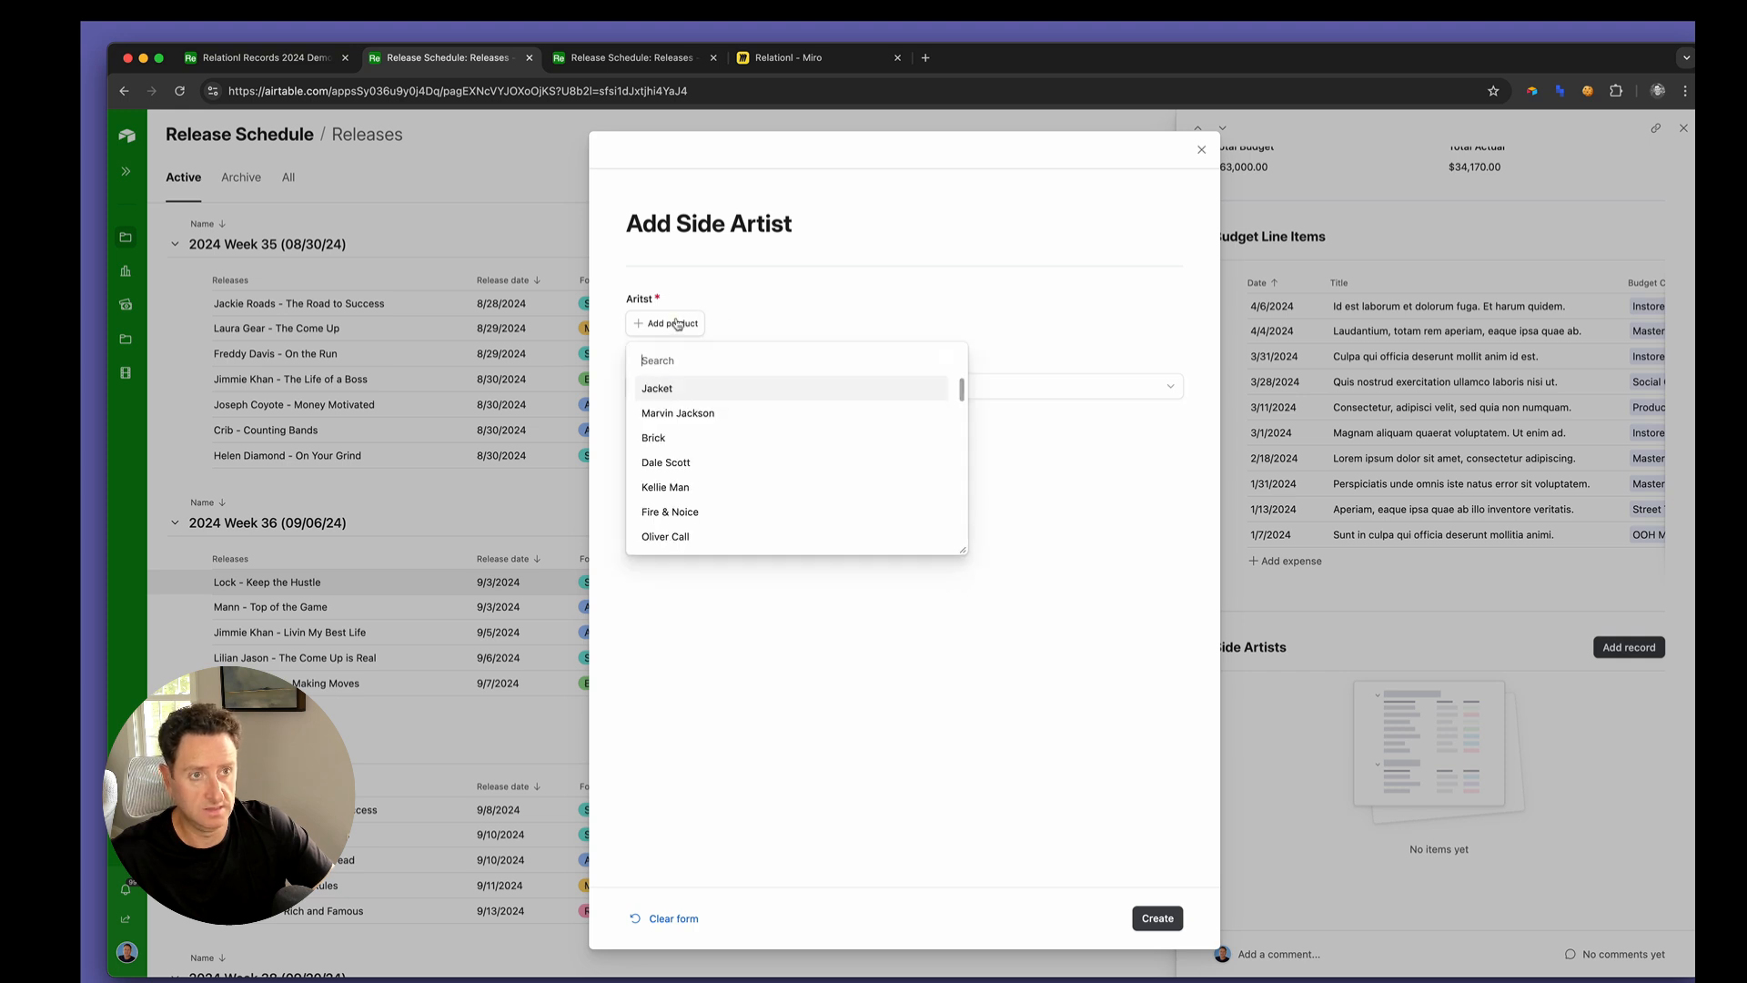
pyautogui.scroll(-5, 691, 455)
pyautogui.click(678, 499)
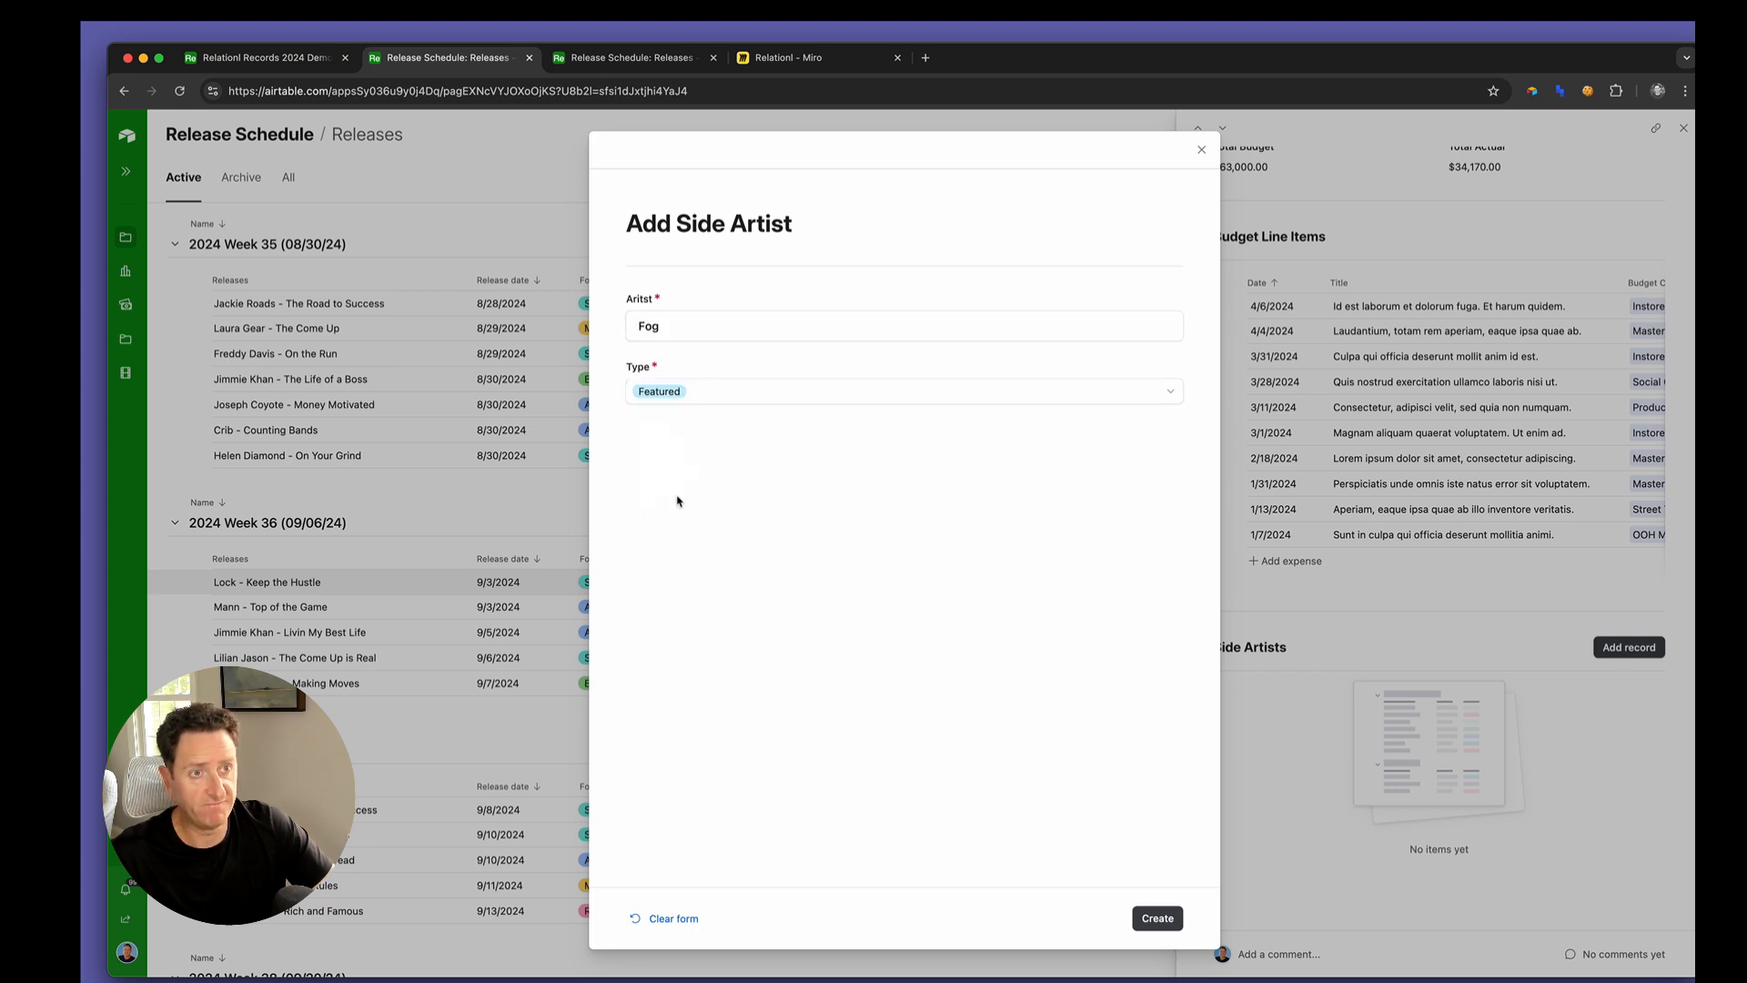
pyautogui.click(1163, 913)
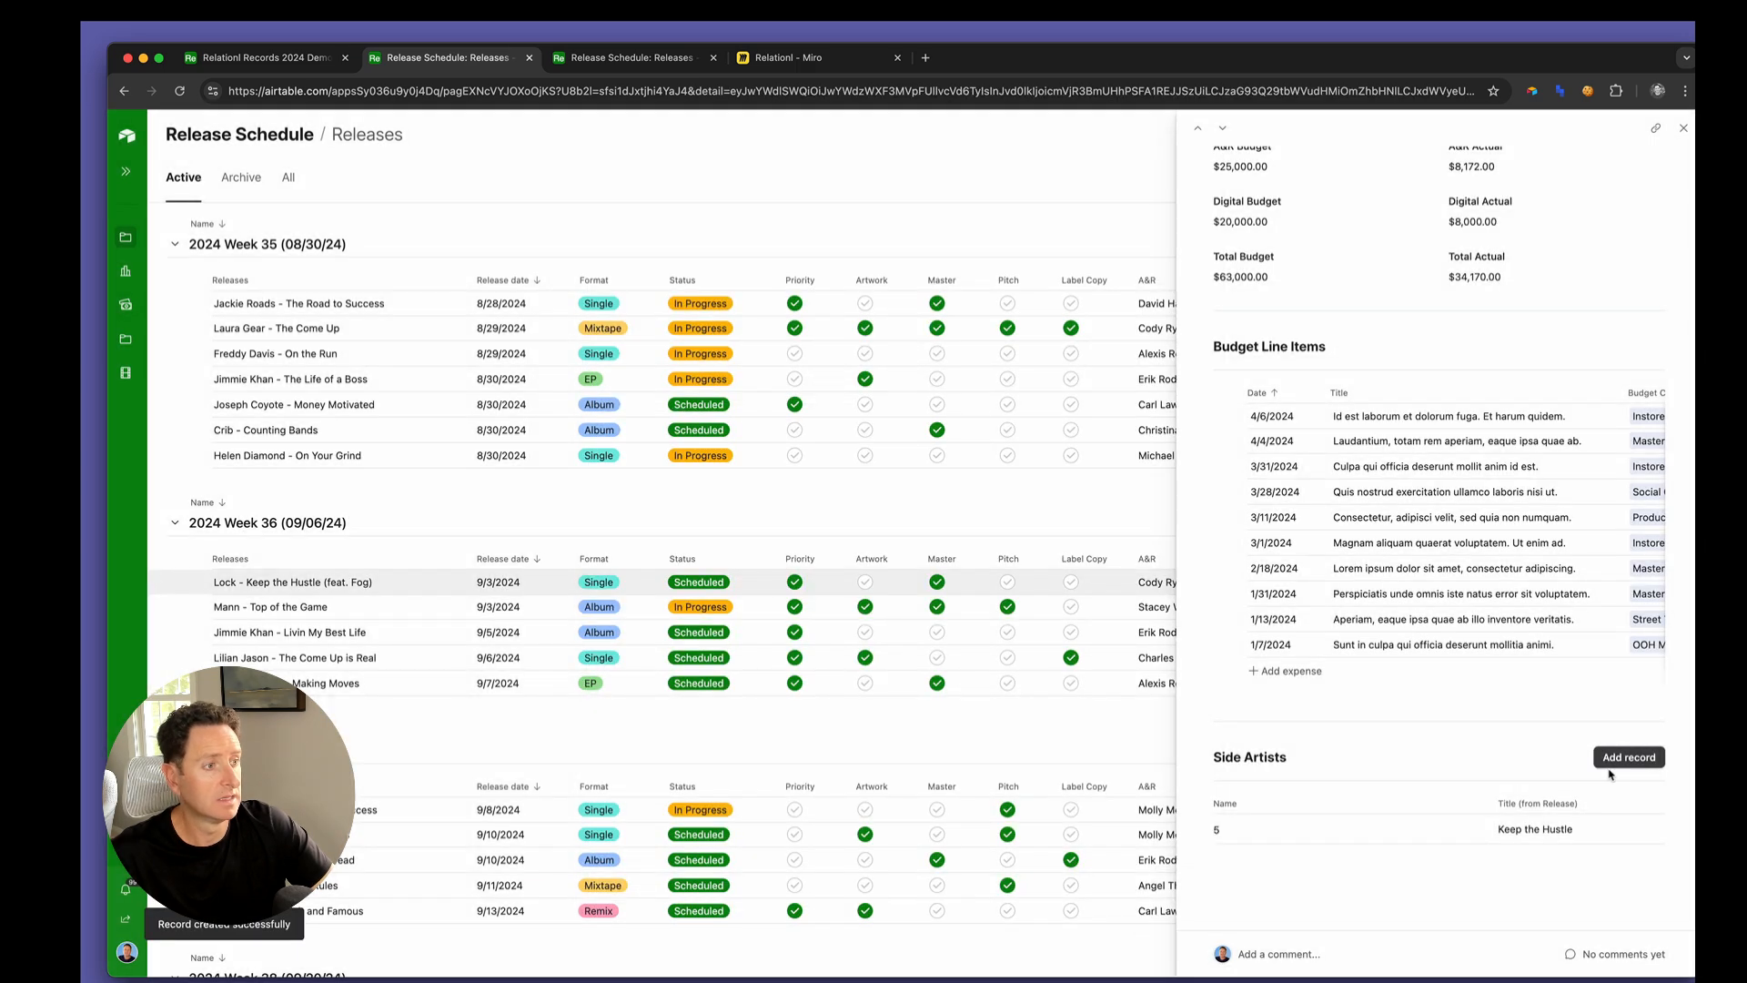
# Add the second artist offered in the artist list to Keep the Hustle as a Primary side artist
pyautogui.click(1611, 760)
pyautogui.click(691, 326)
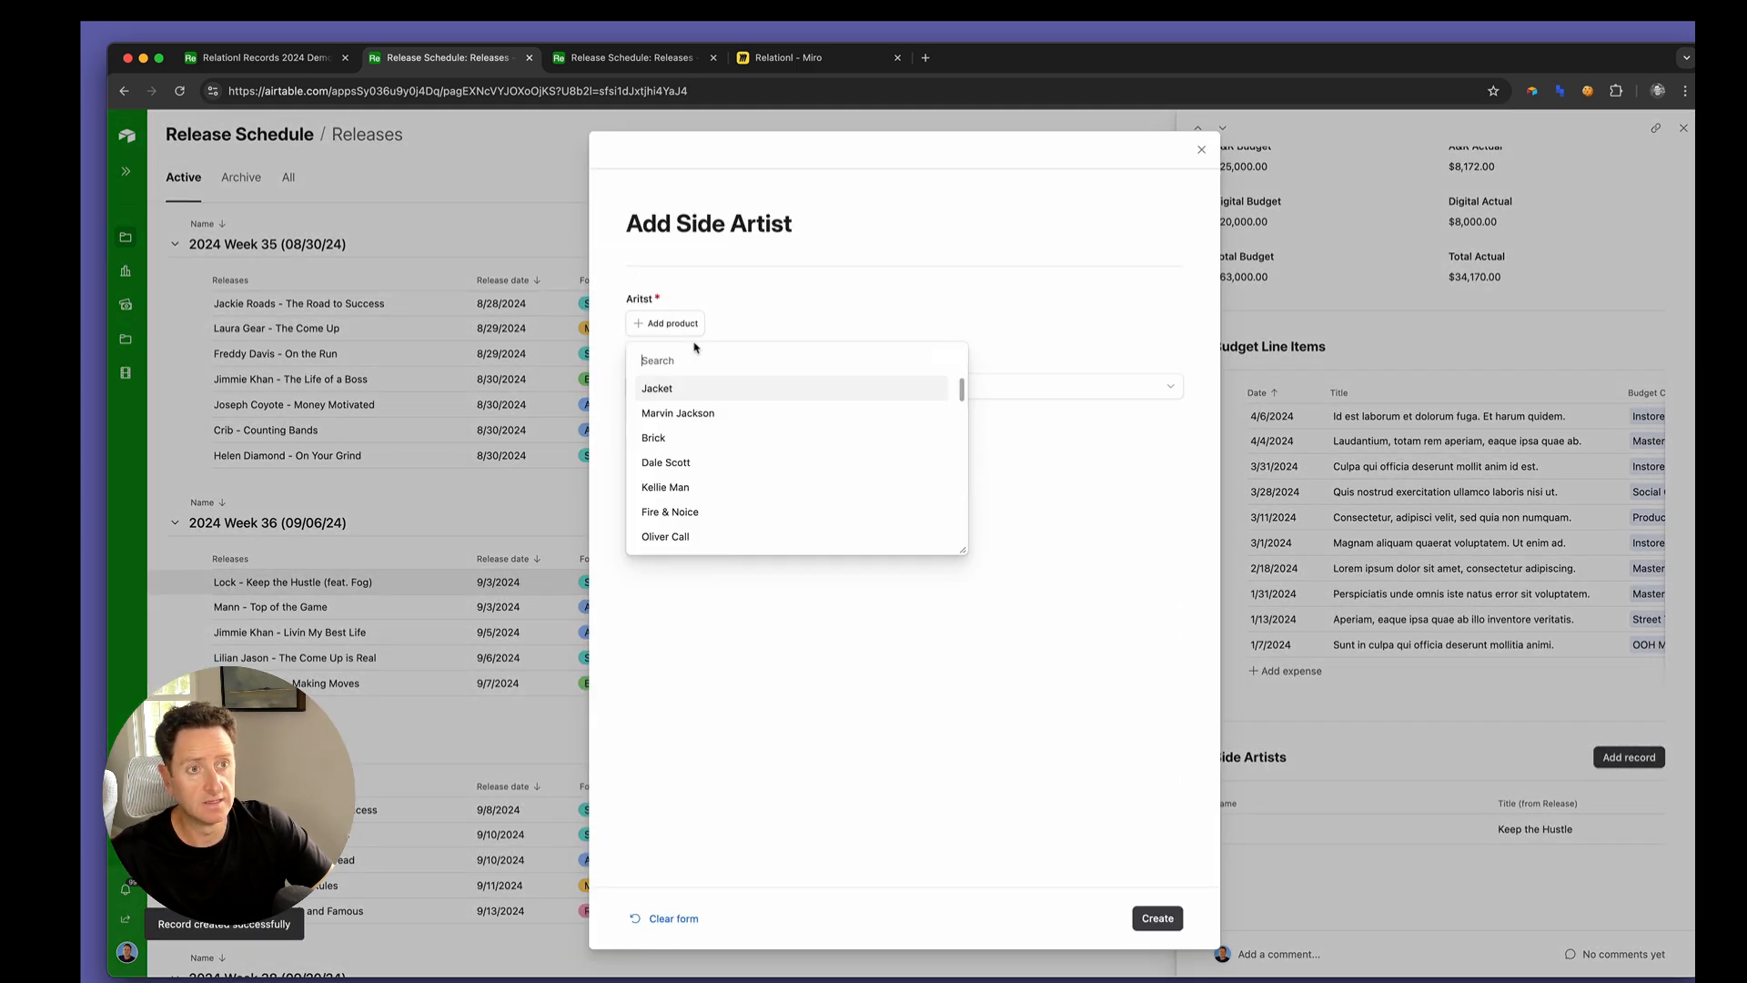
pyautogui.click(698, 411)
pyautogui.click(715, 400)
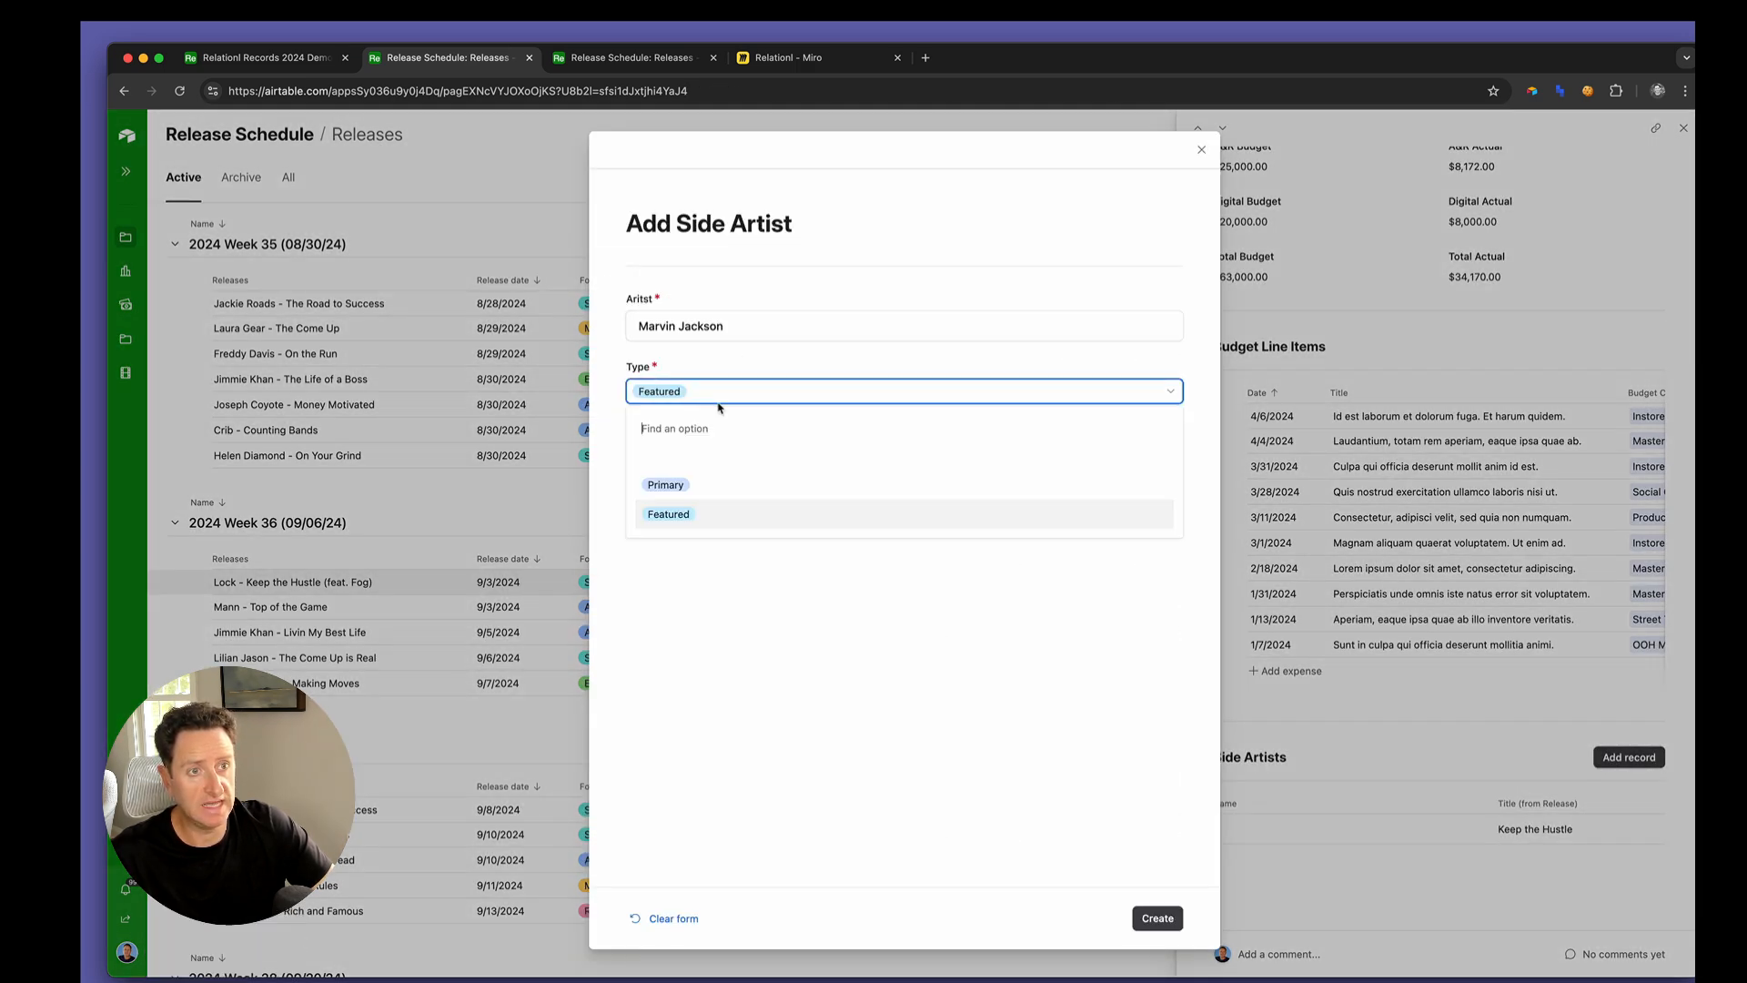
pyautogui.click(710, 483)
pyautogui.click(1157, 919)
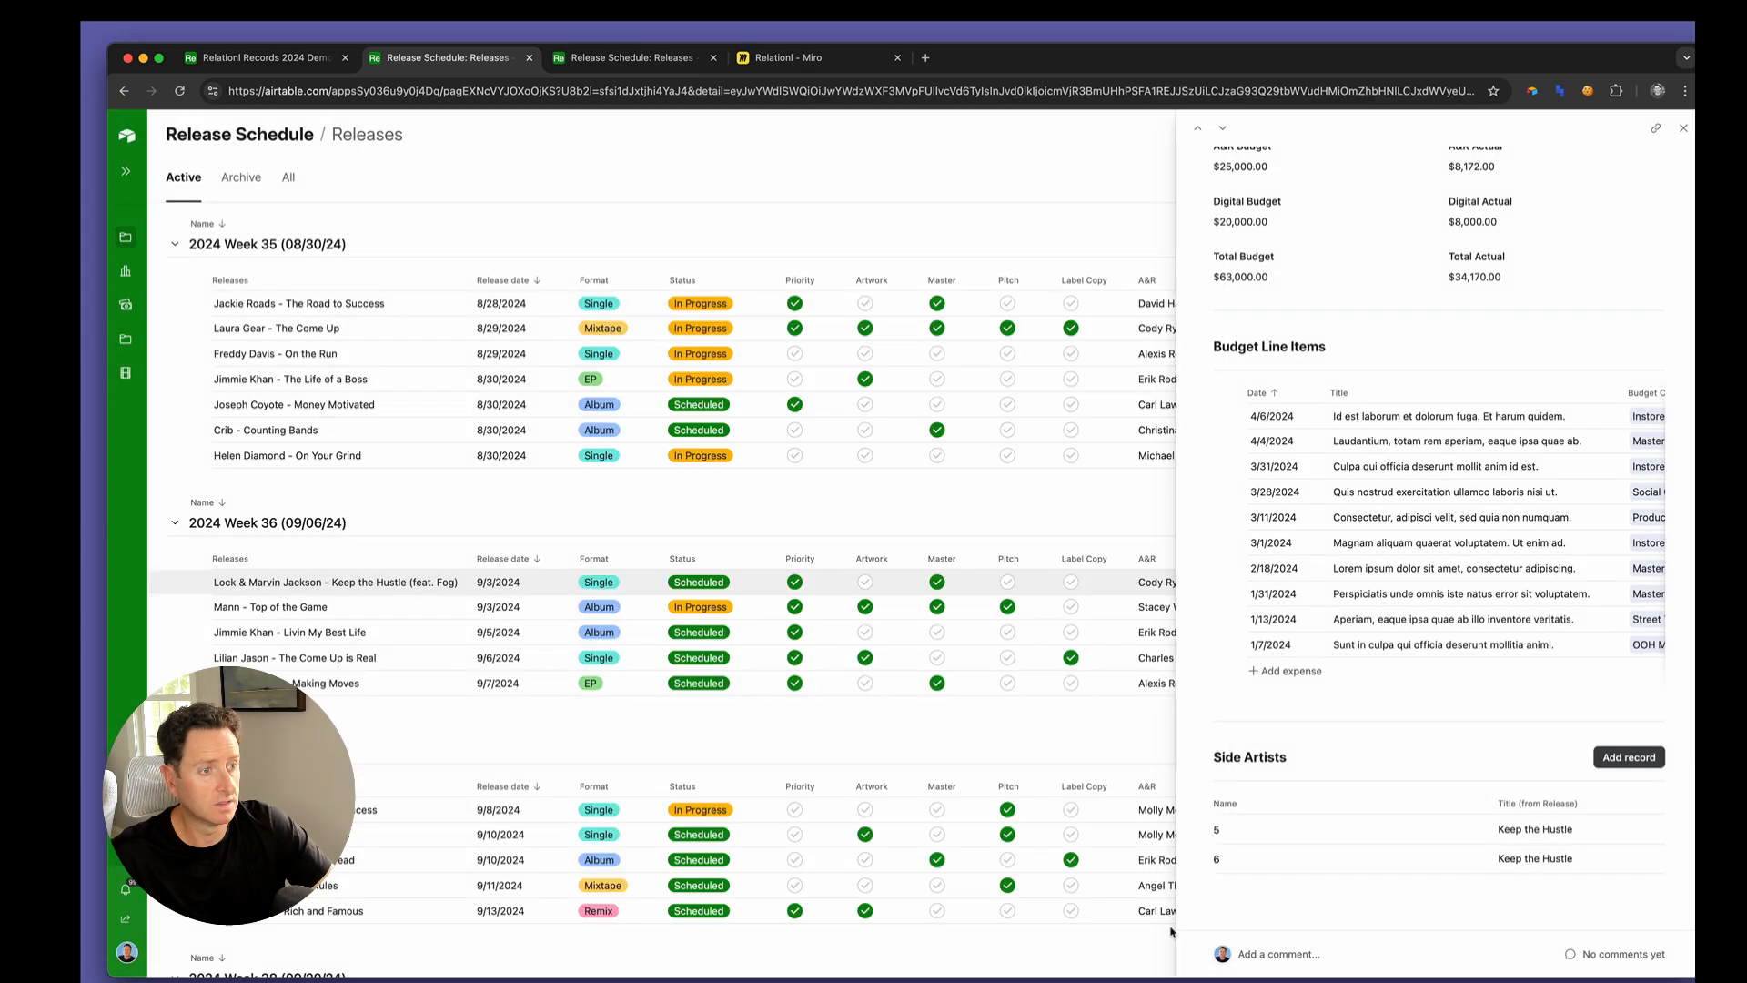
# Return the interface to edit mode and relabel the Side Artists section's Add record button as Add Side Artist
pyautogui.click(124, 132)
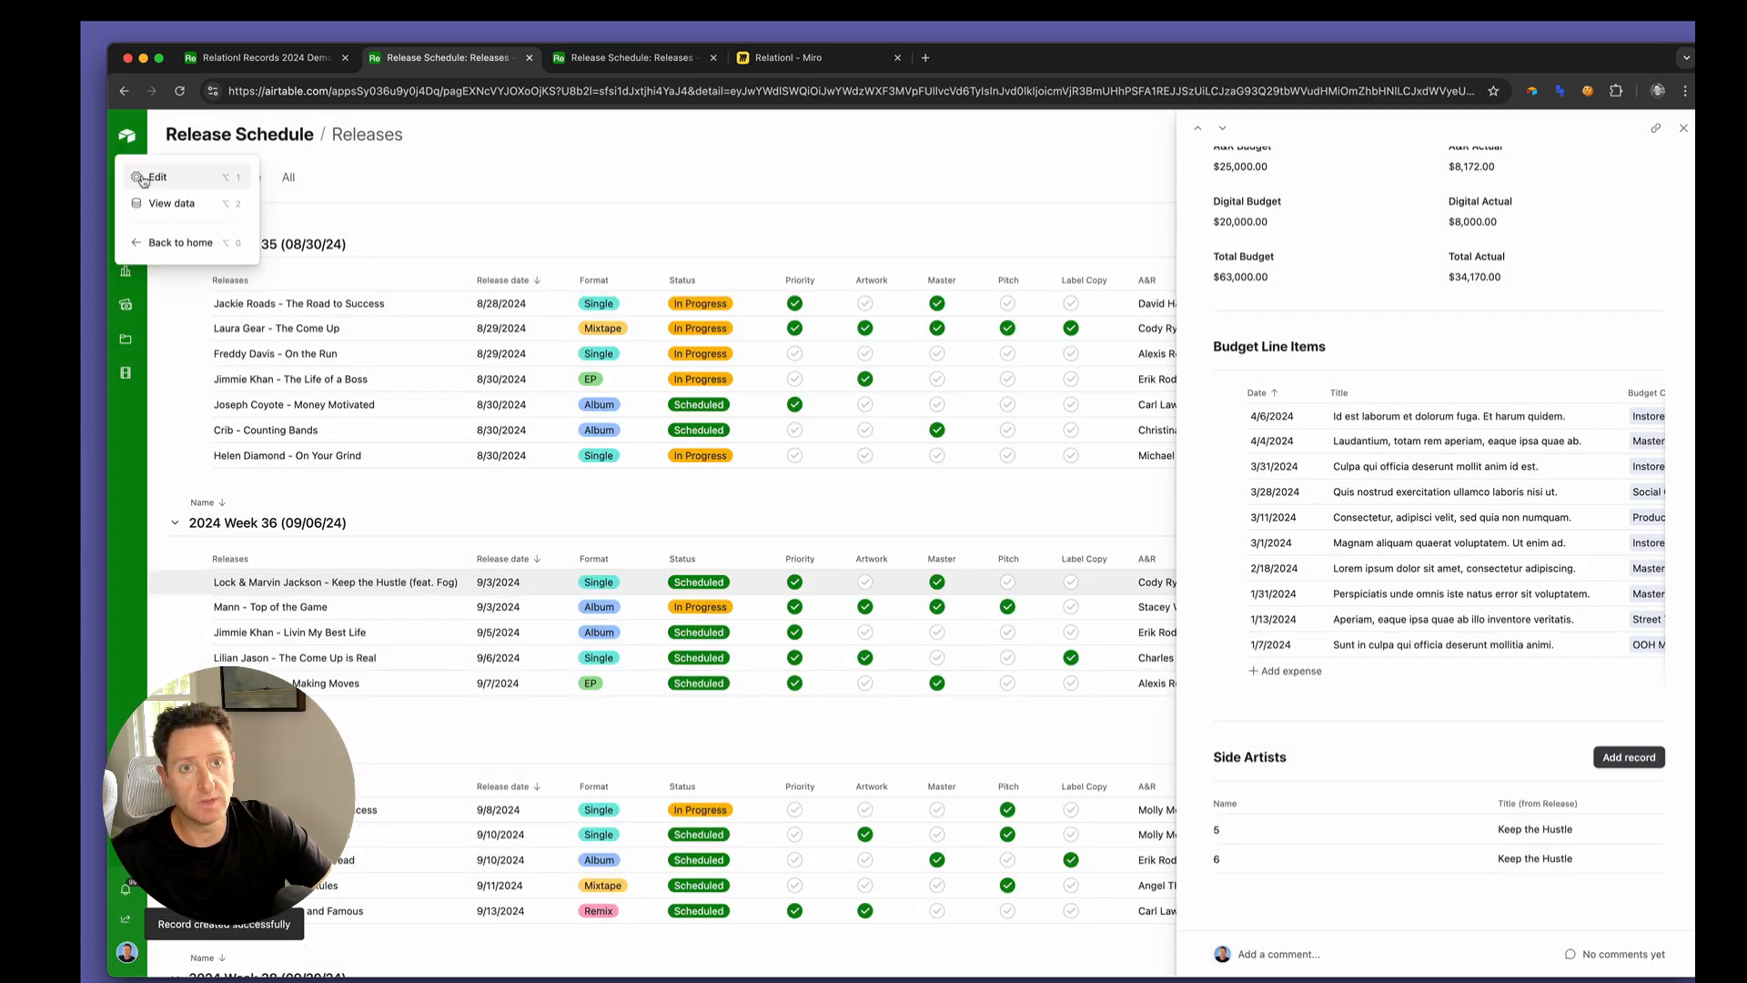
pyautogui.click(147, 177)
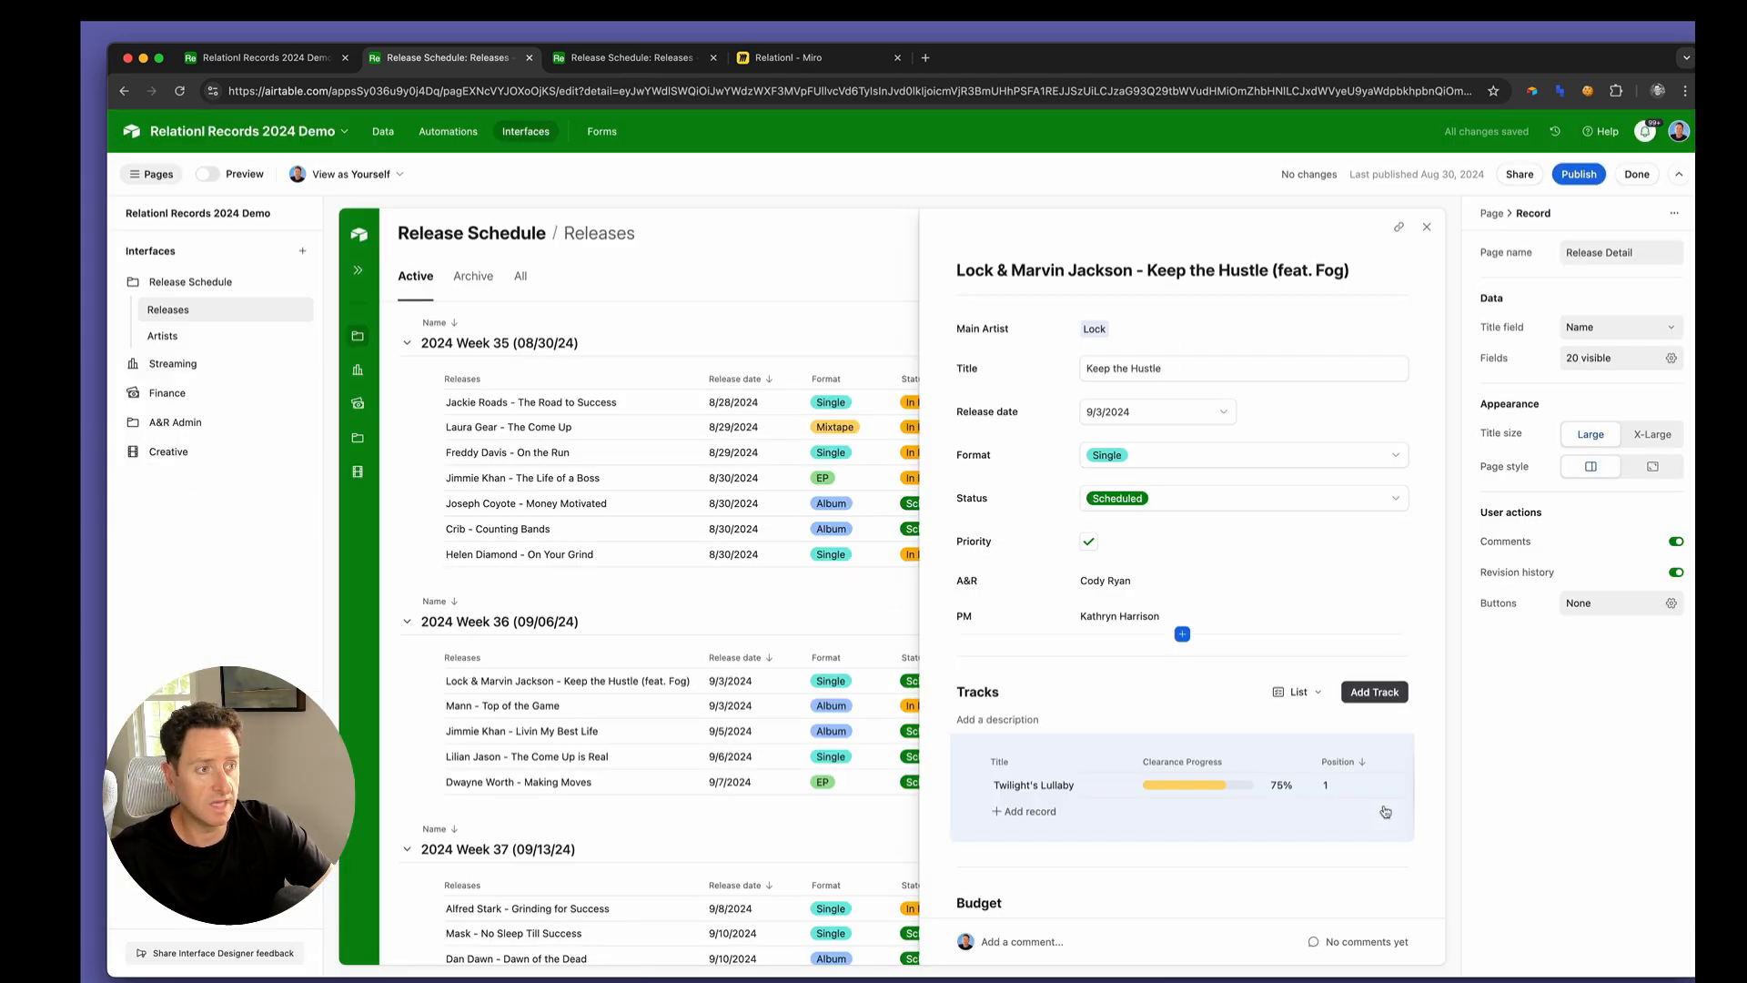
pyautogui.scroll(-10, 1403, 787)
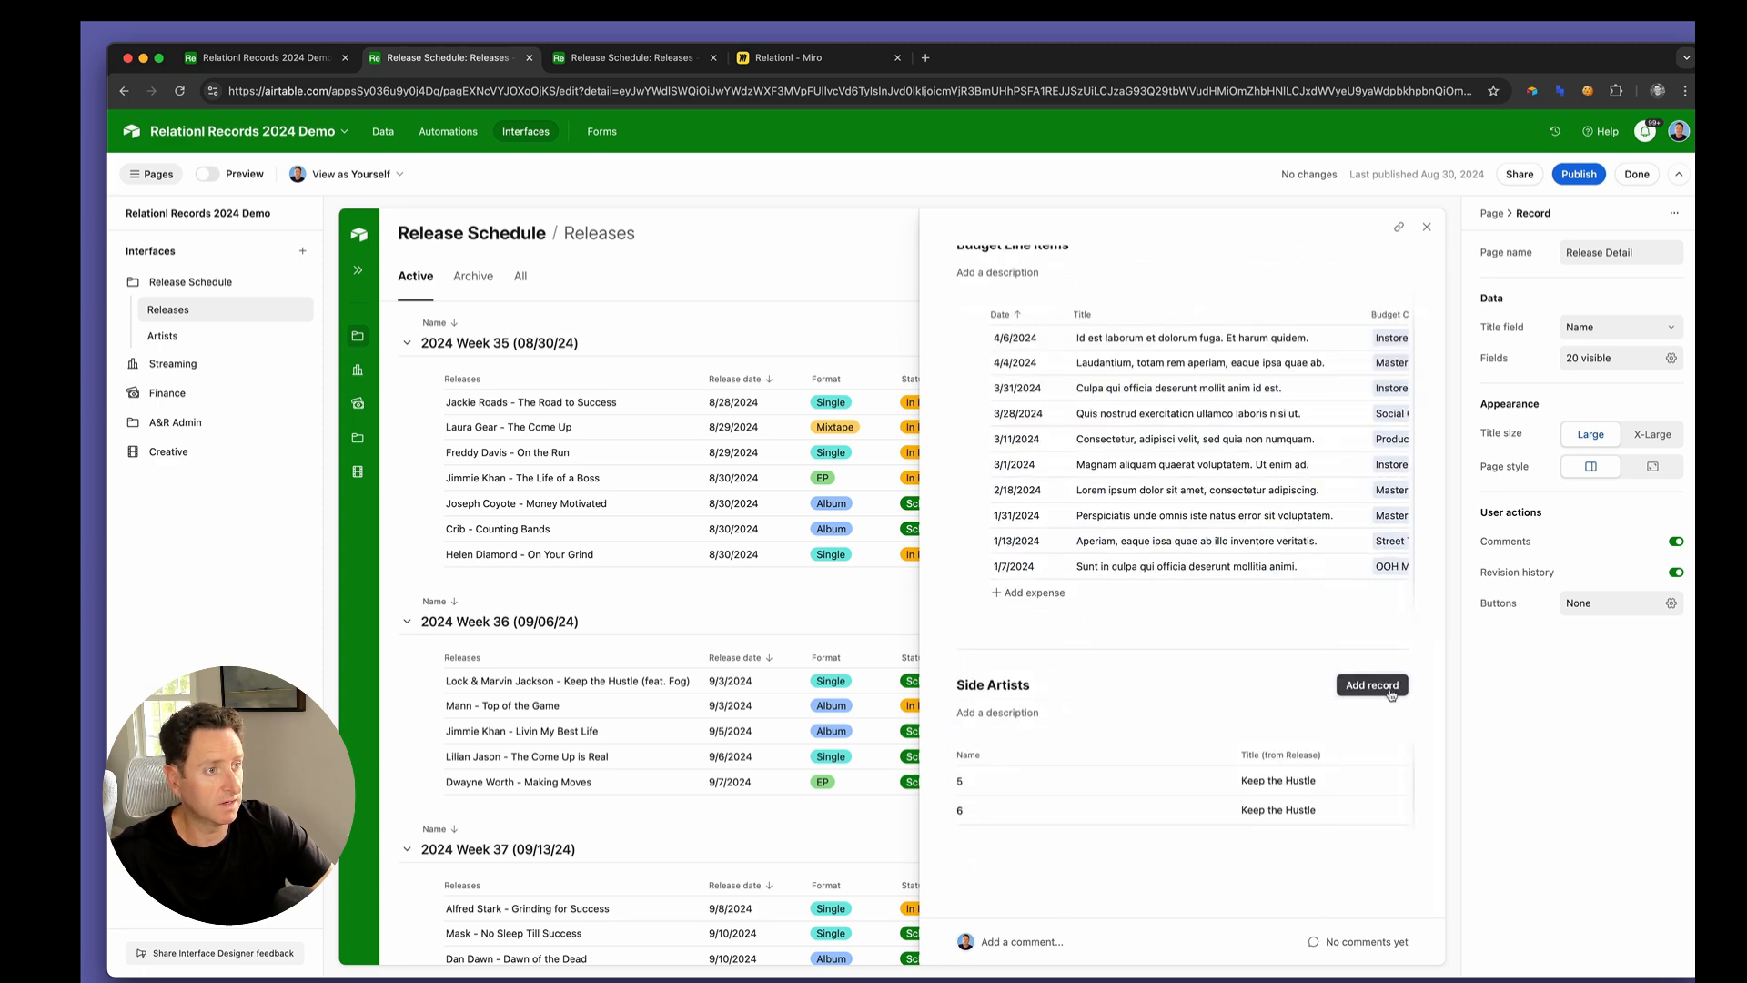
pyautogui.click(1374, 685)
pyautogui.click(1592, 255)
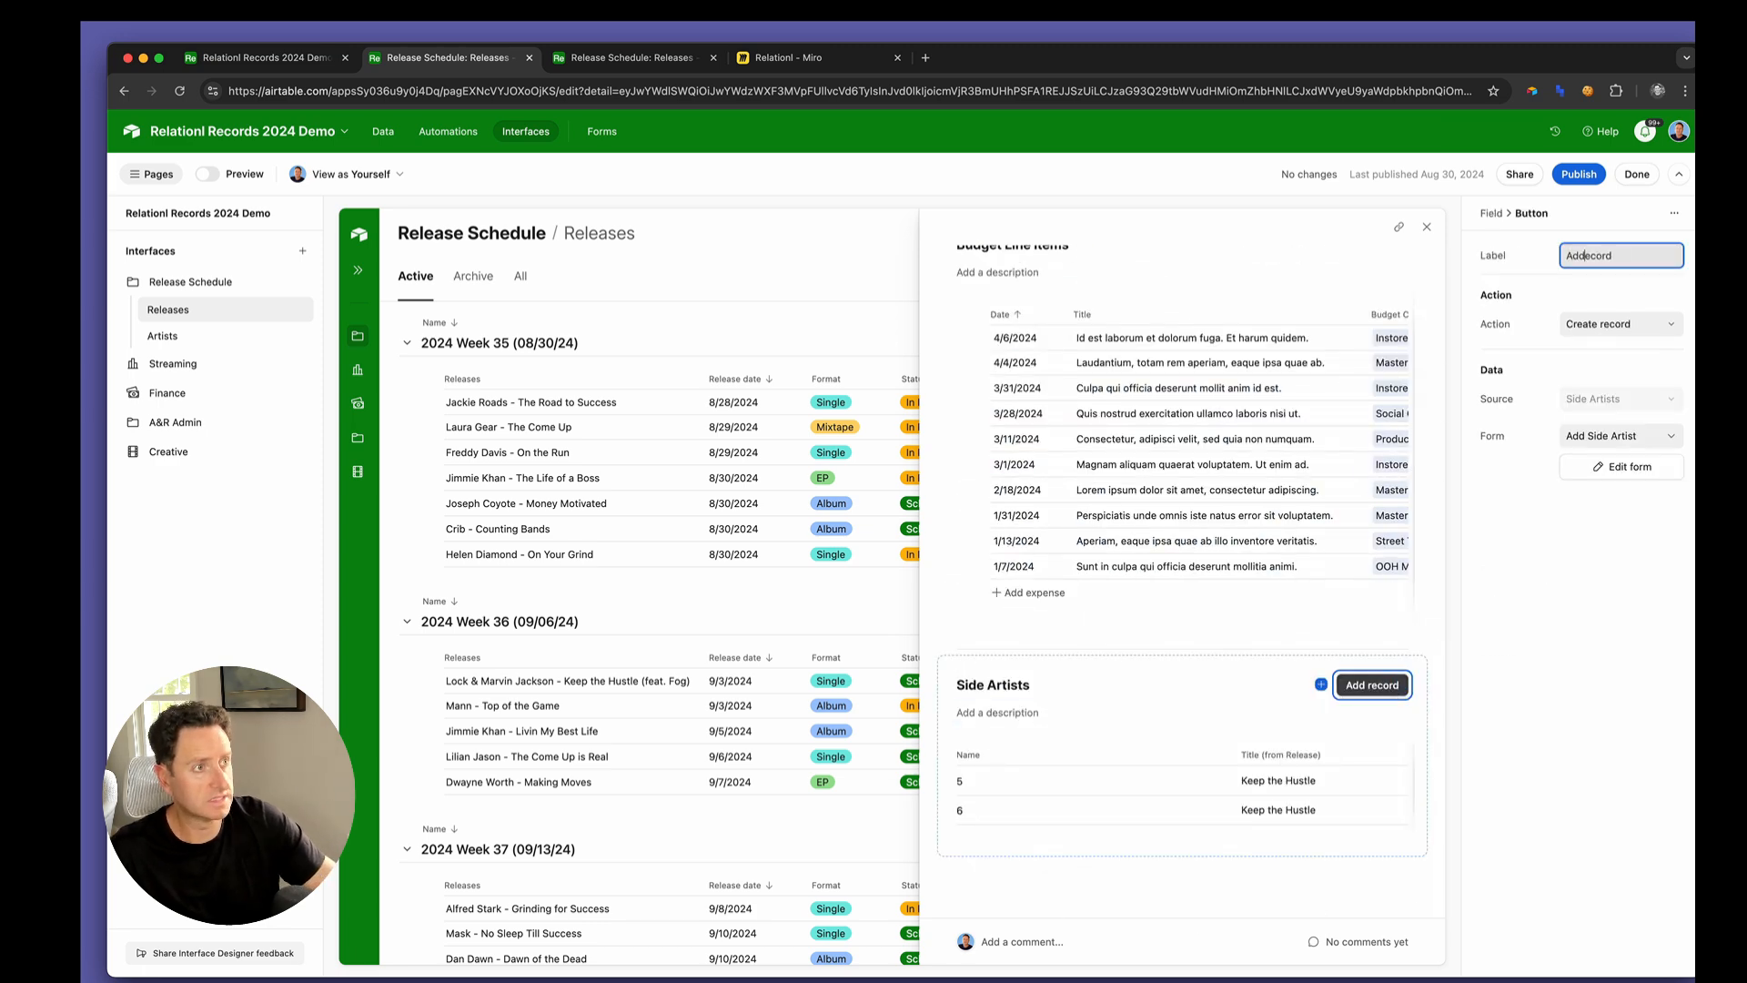
pyautogui.press('BackSpace')
pyautogui.write('Side Artist')
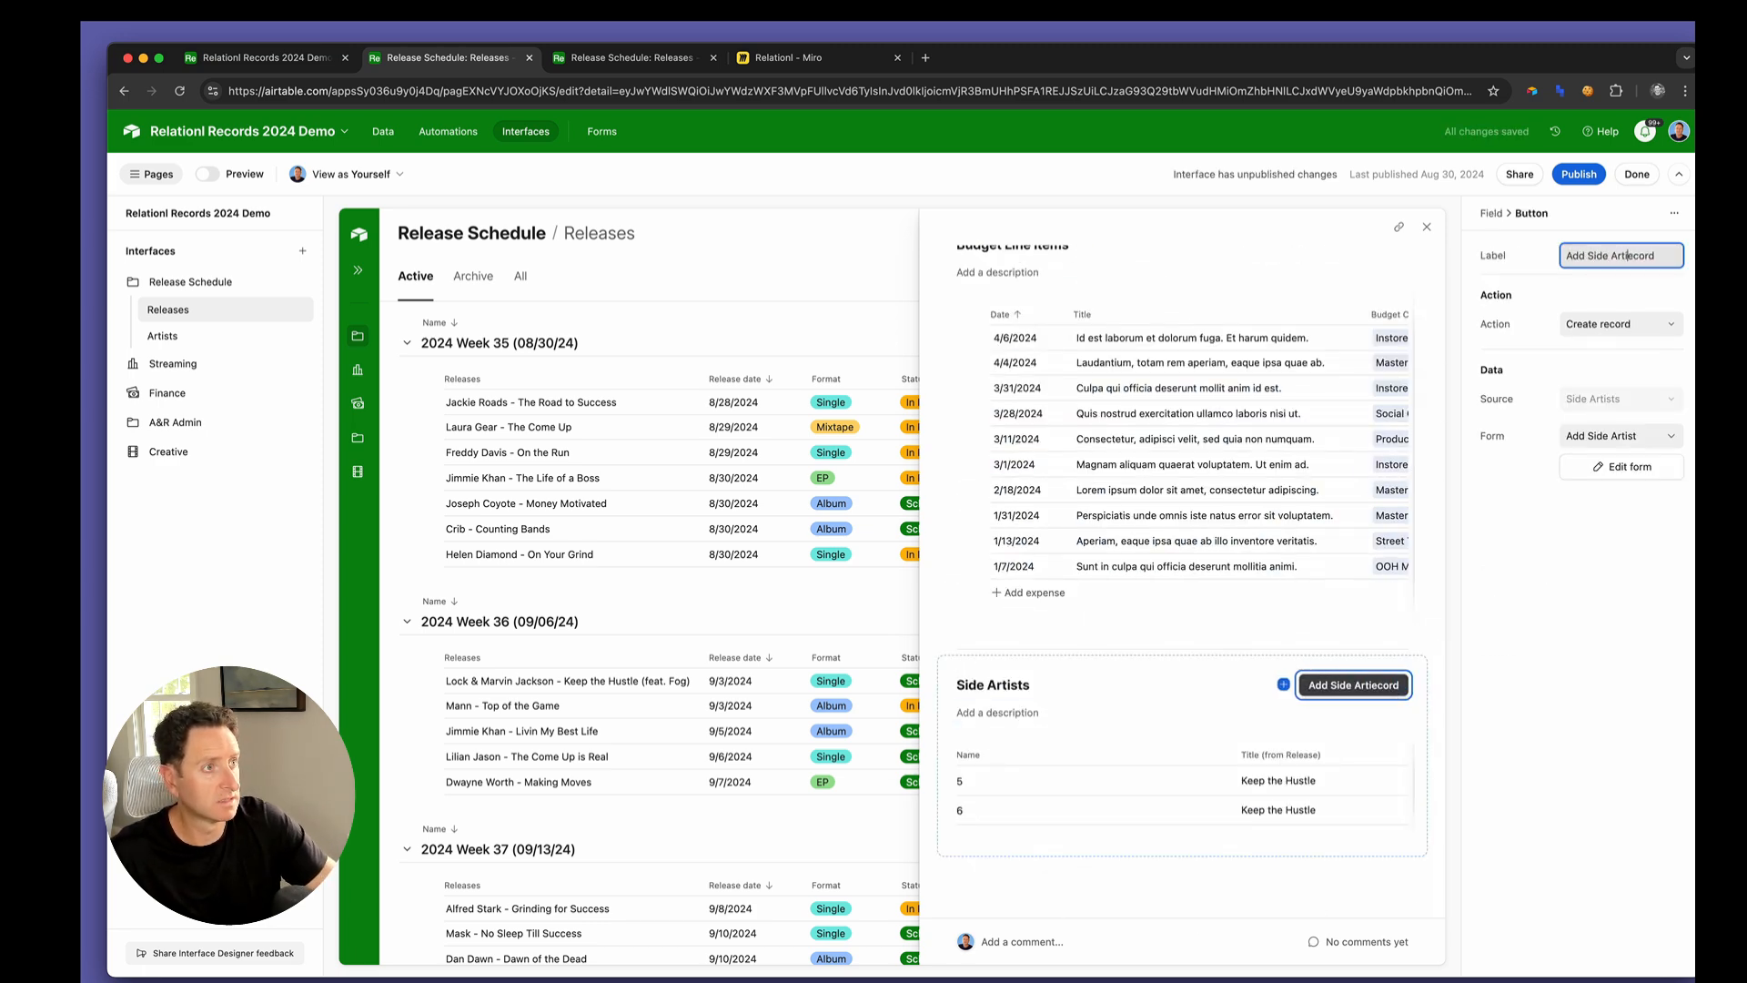
pyautogui.press('Delete')
pyautogui.press('Delete')
pyautogui.press('Delete')
pyautogui.press('Delete')
pyautogui.press('Delete')
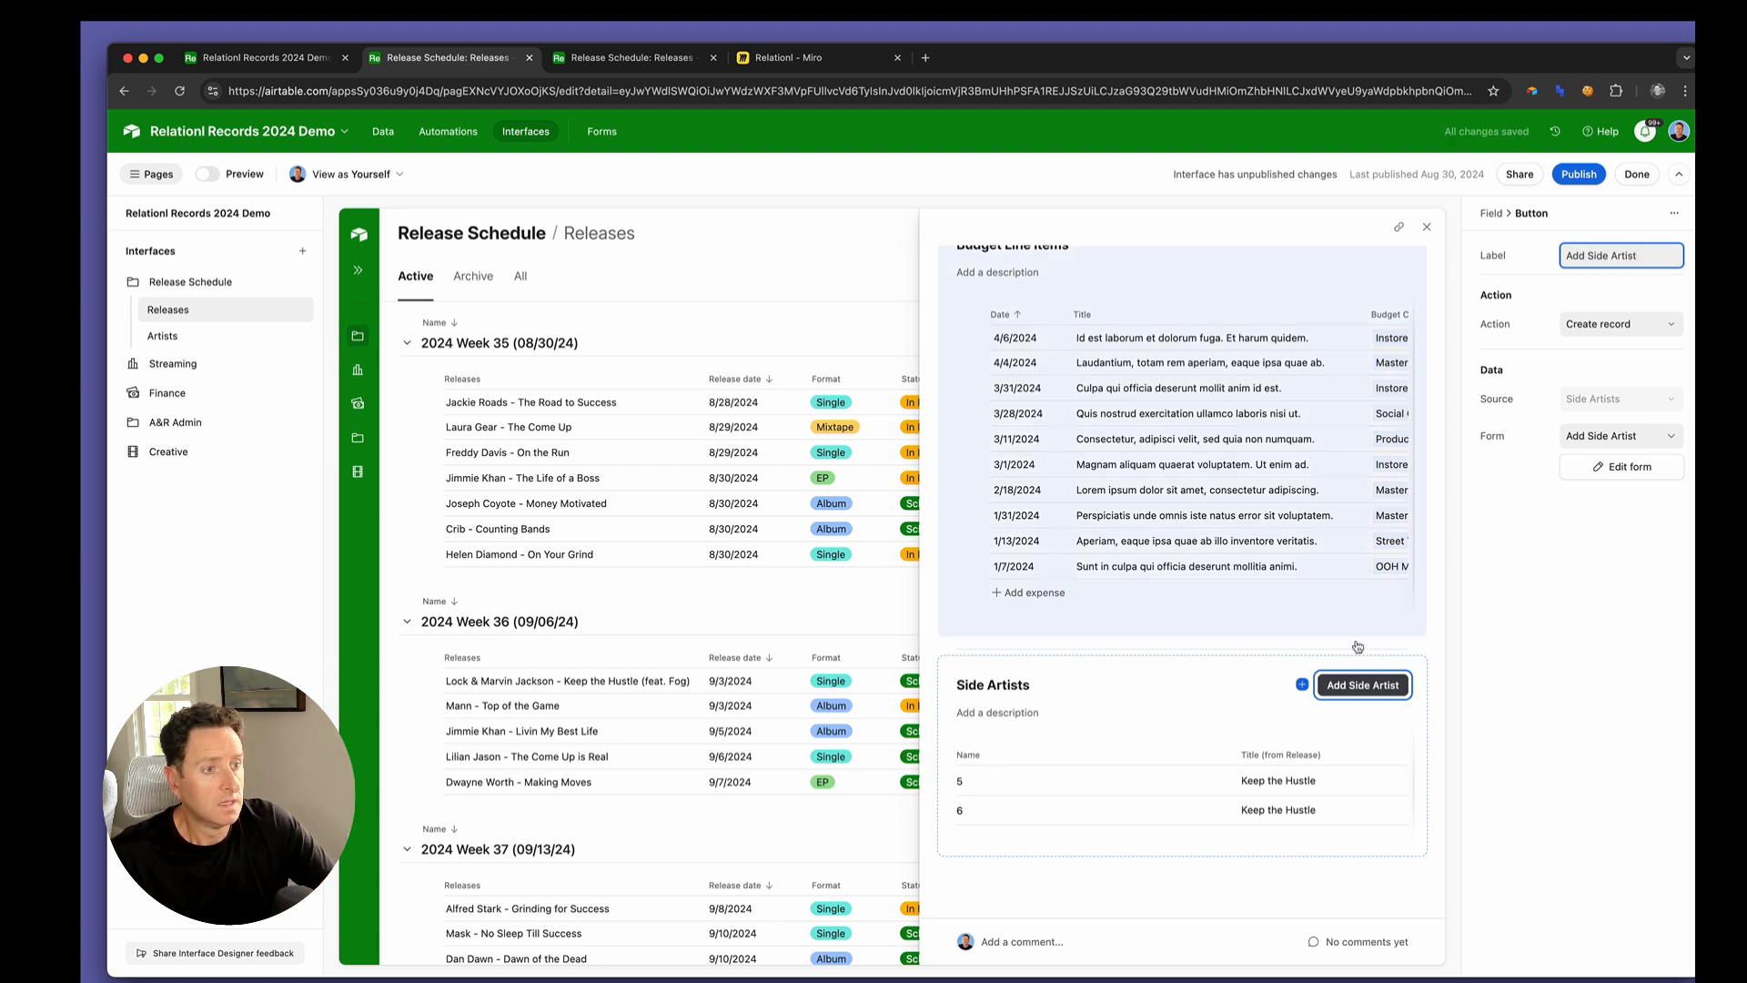
# Hide Name and Title (from Release) in the Side Artists list and show the Aritst and Type fields instead
pyautogui.click(1191, 747)
pyautogui.click(1642, 449)
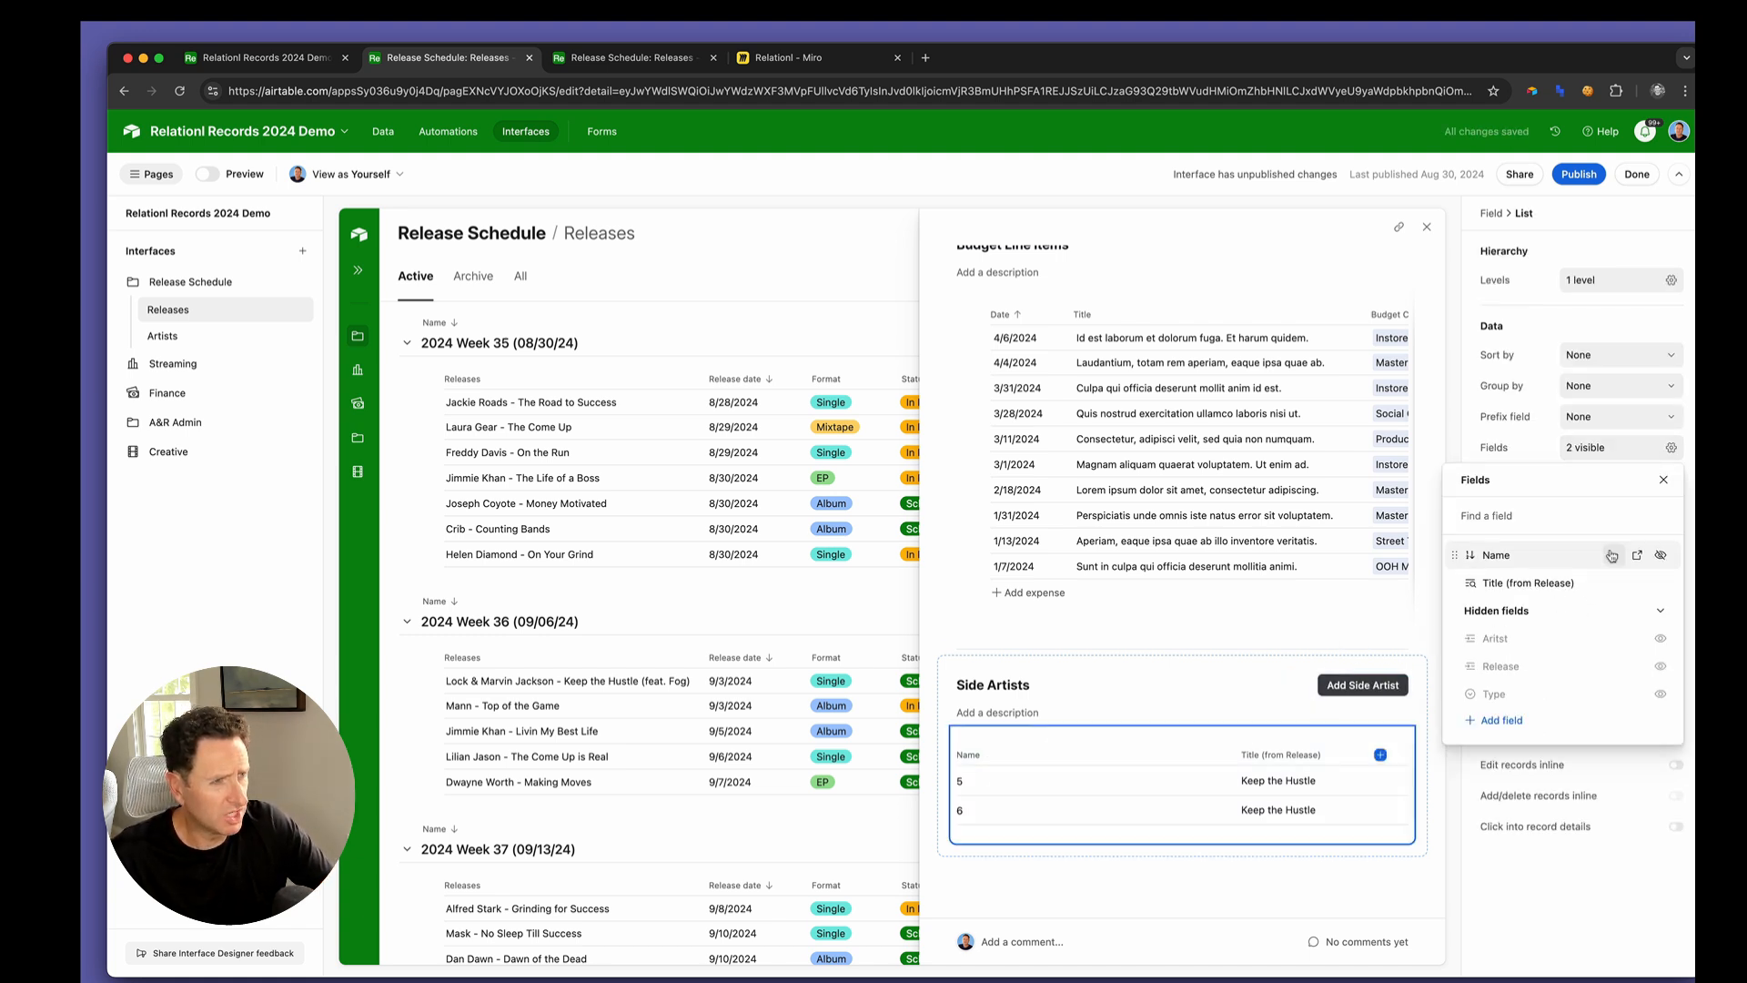
pyautogui.click(1661, 555)
pyautogui.click(1661, 555)
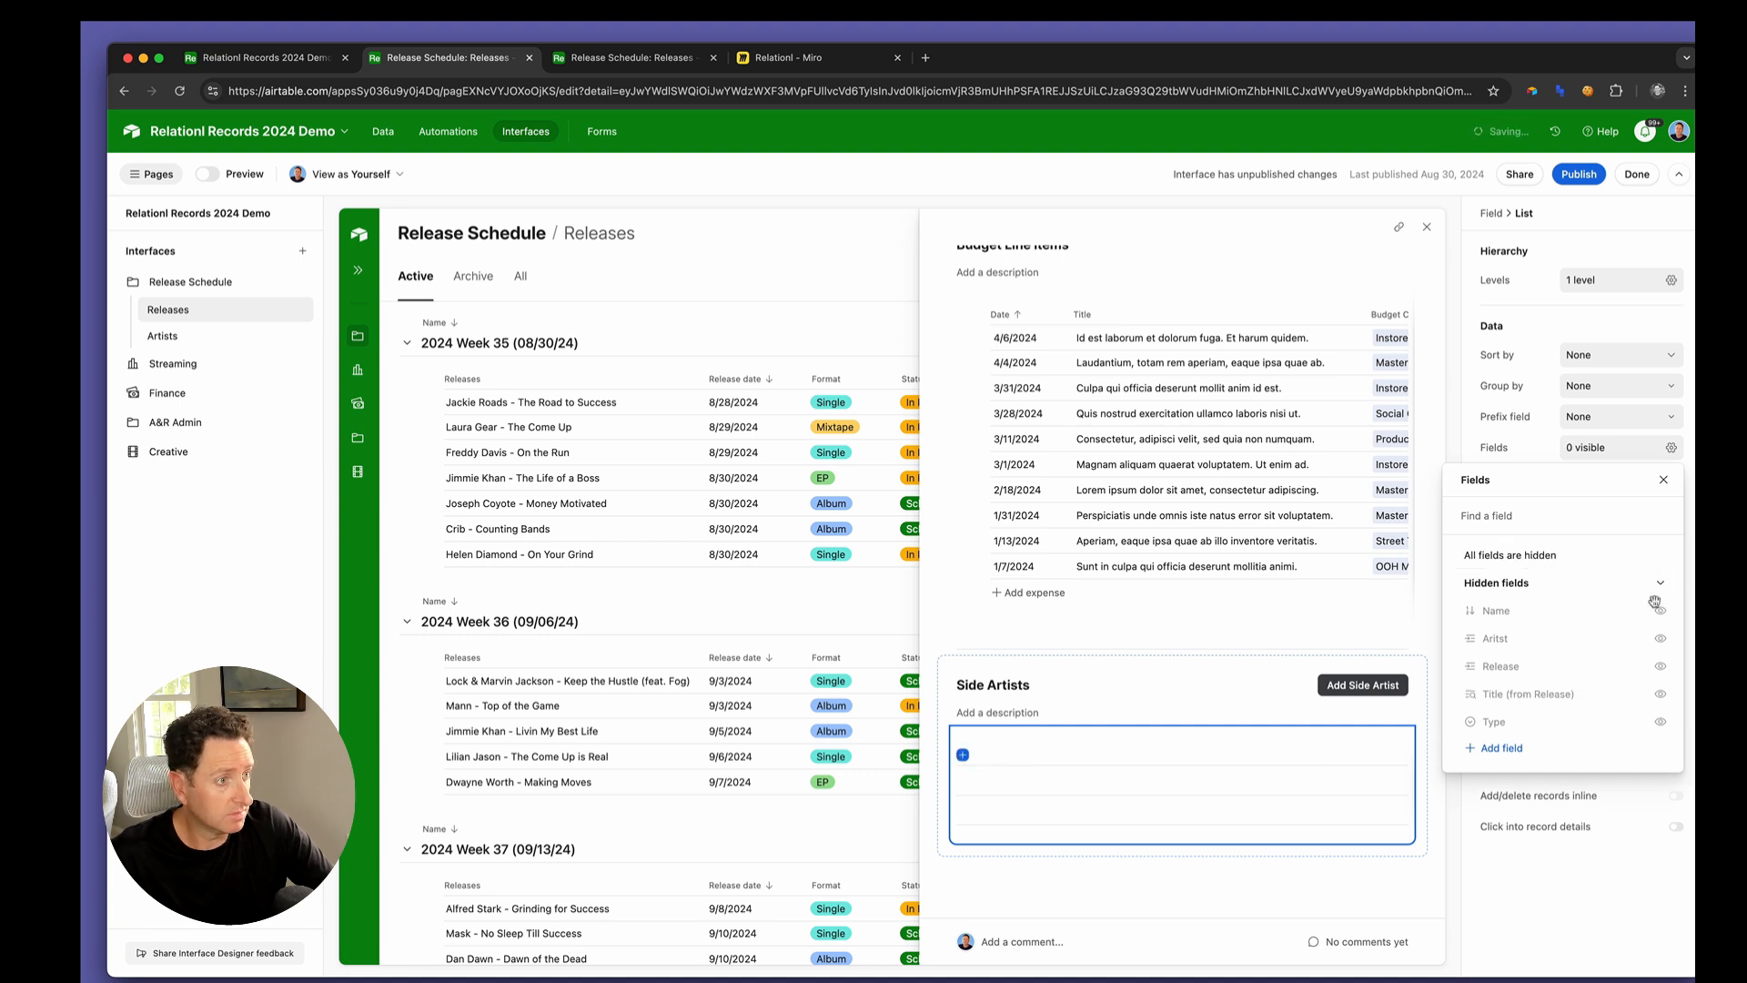
pyautogui.click(1660, 638)
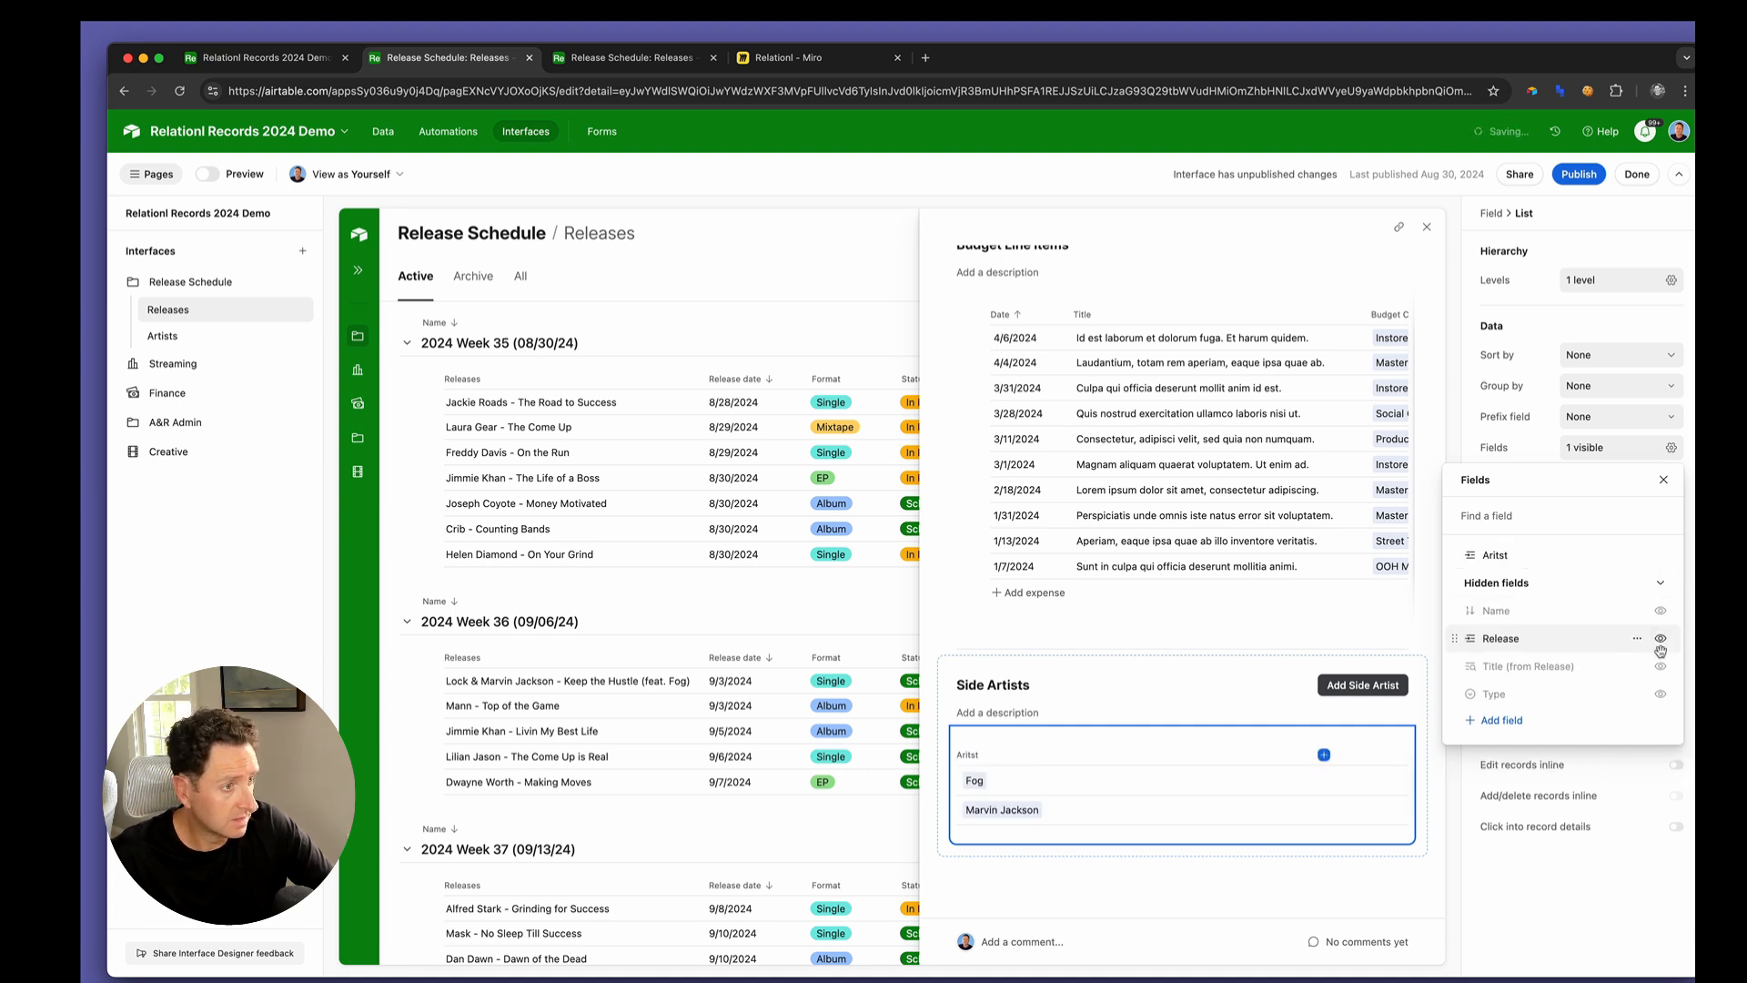
pyautogui.click(1661, 693)
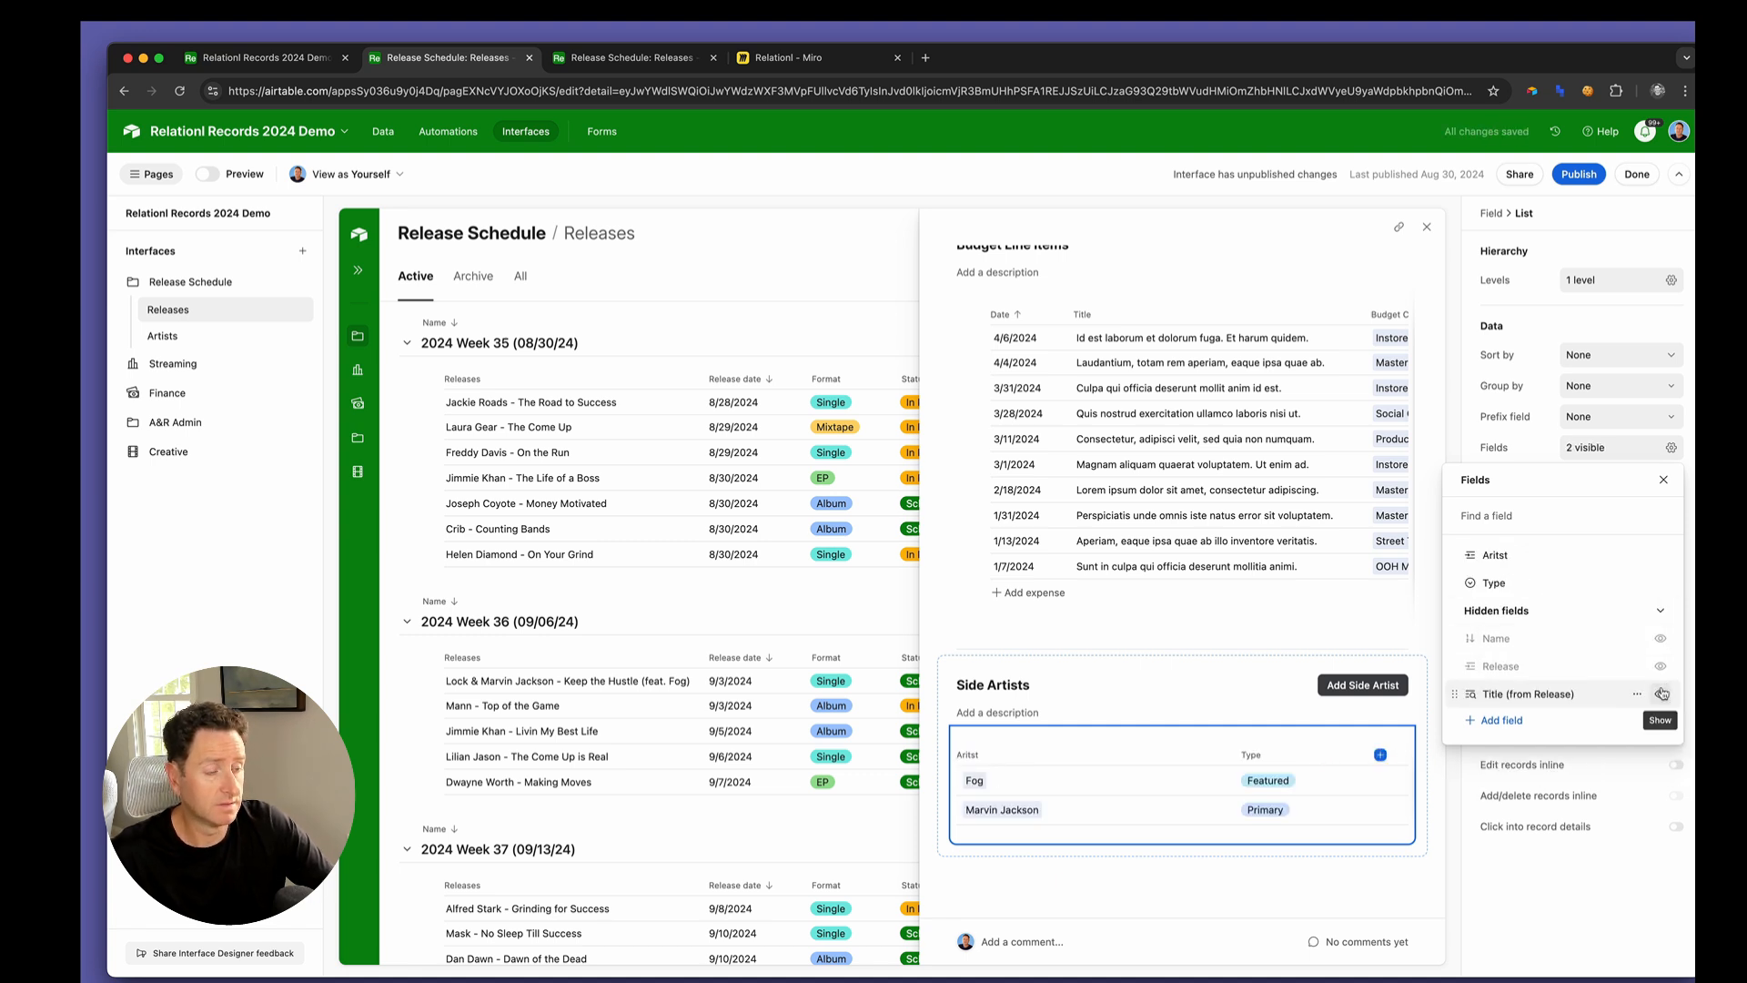
# Narrow the Aritst column in the Side Artists list and set its rows to the shortest height
pyautogui.click(1251, 755)
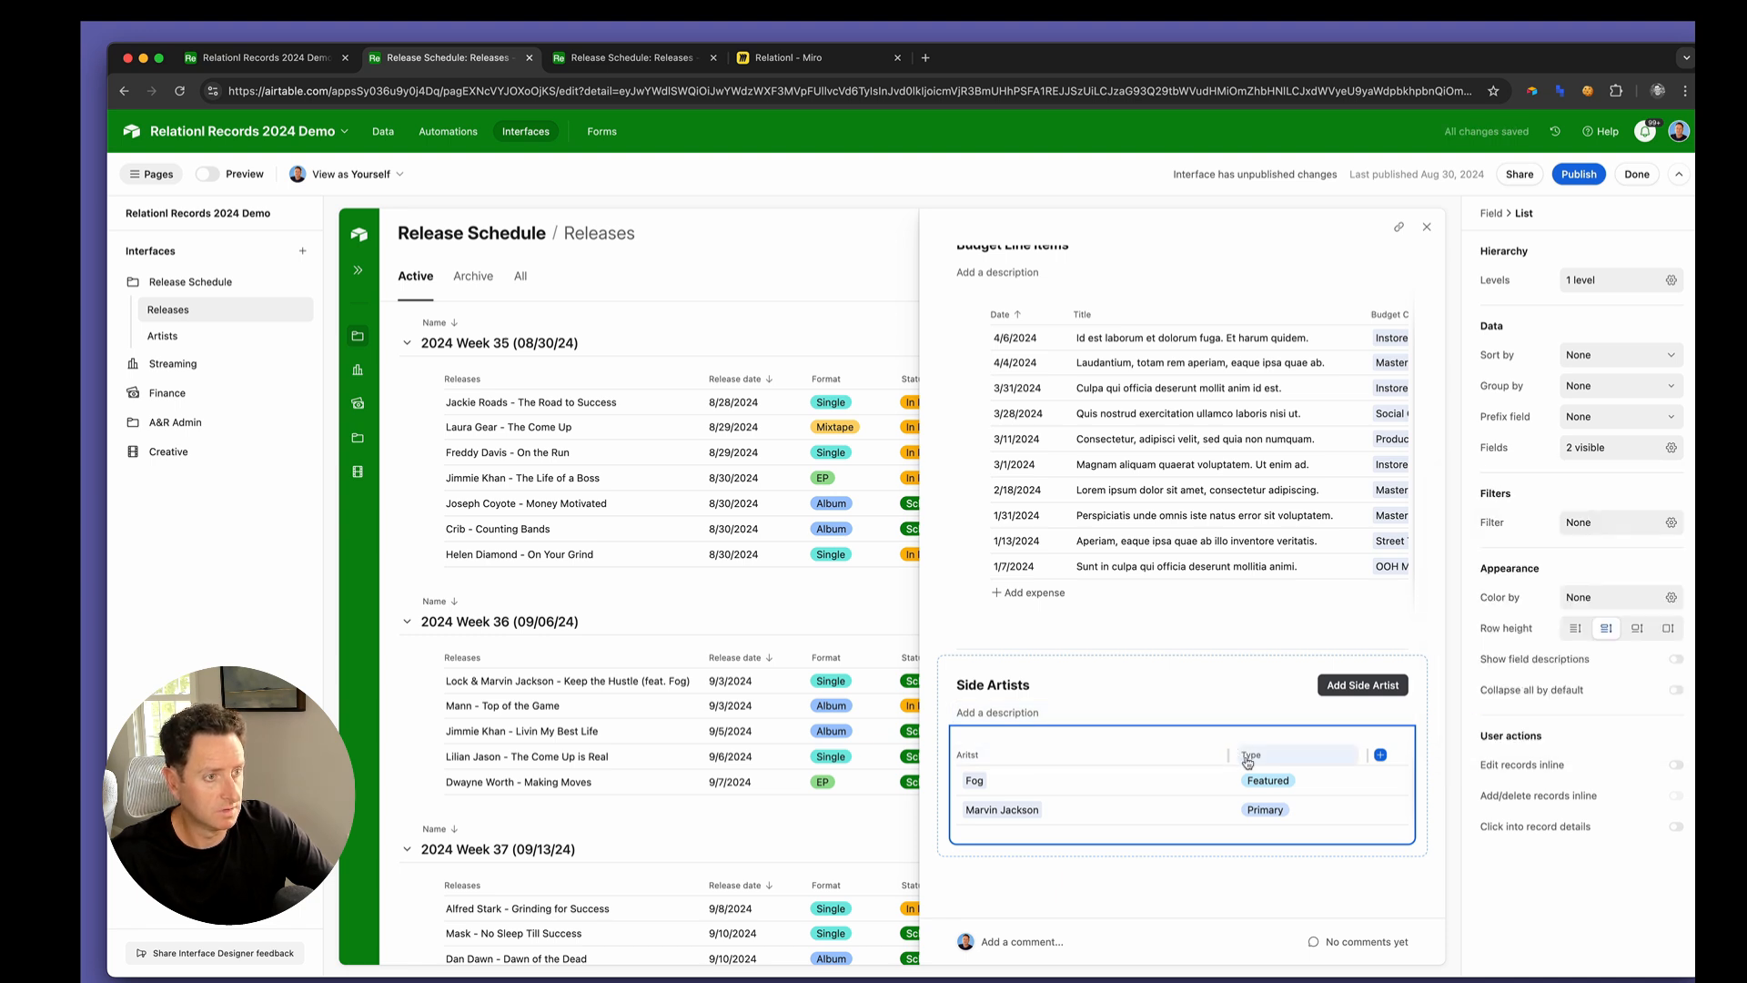
pyautogui.moveTo(1229, 755); pyautogui.dragTo(1147, 756)
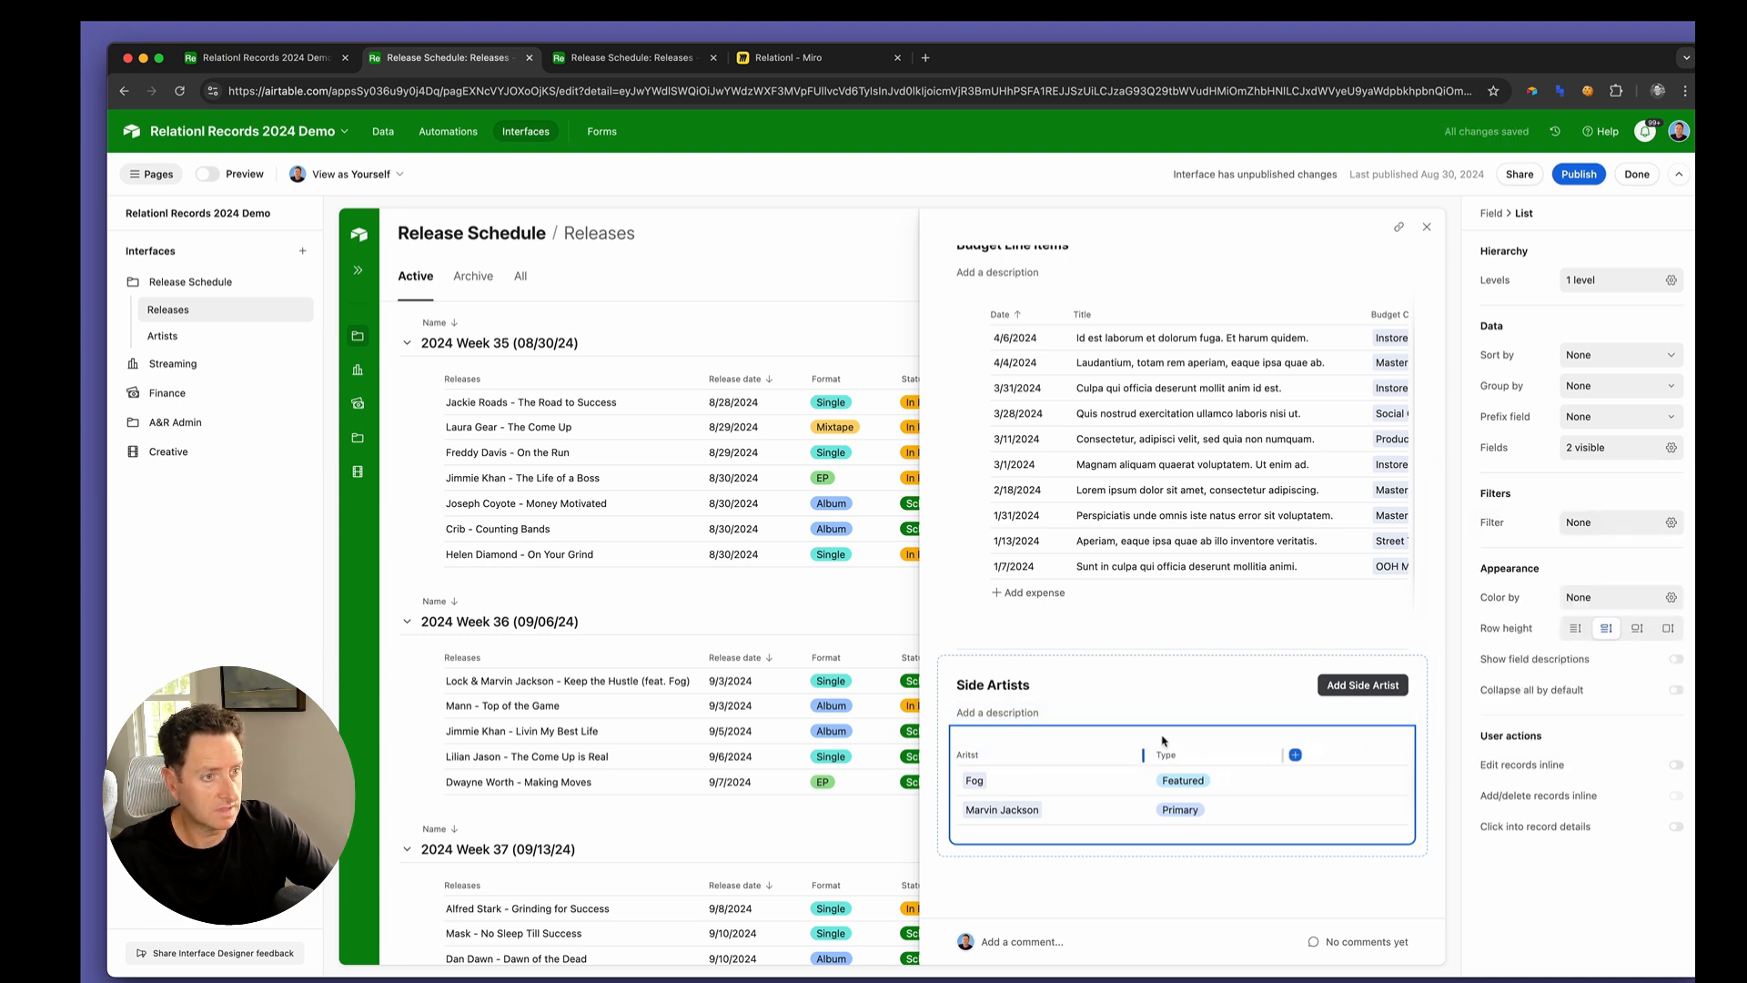
pyautogui.click(1200, 688)
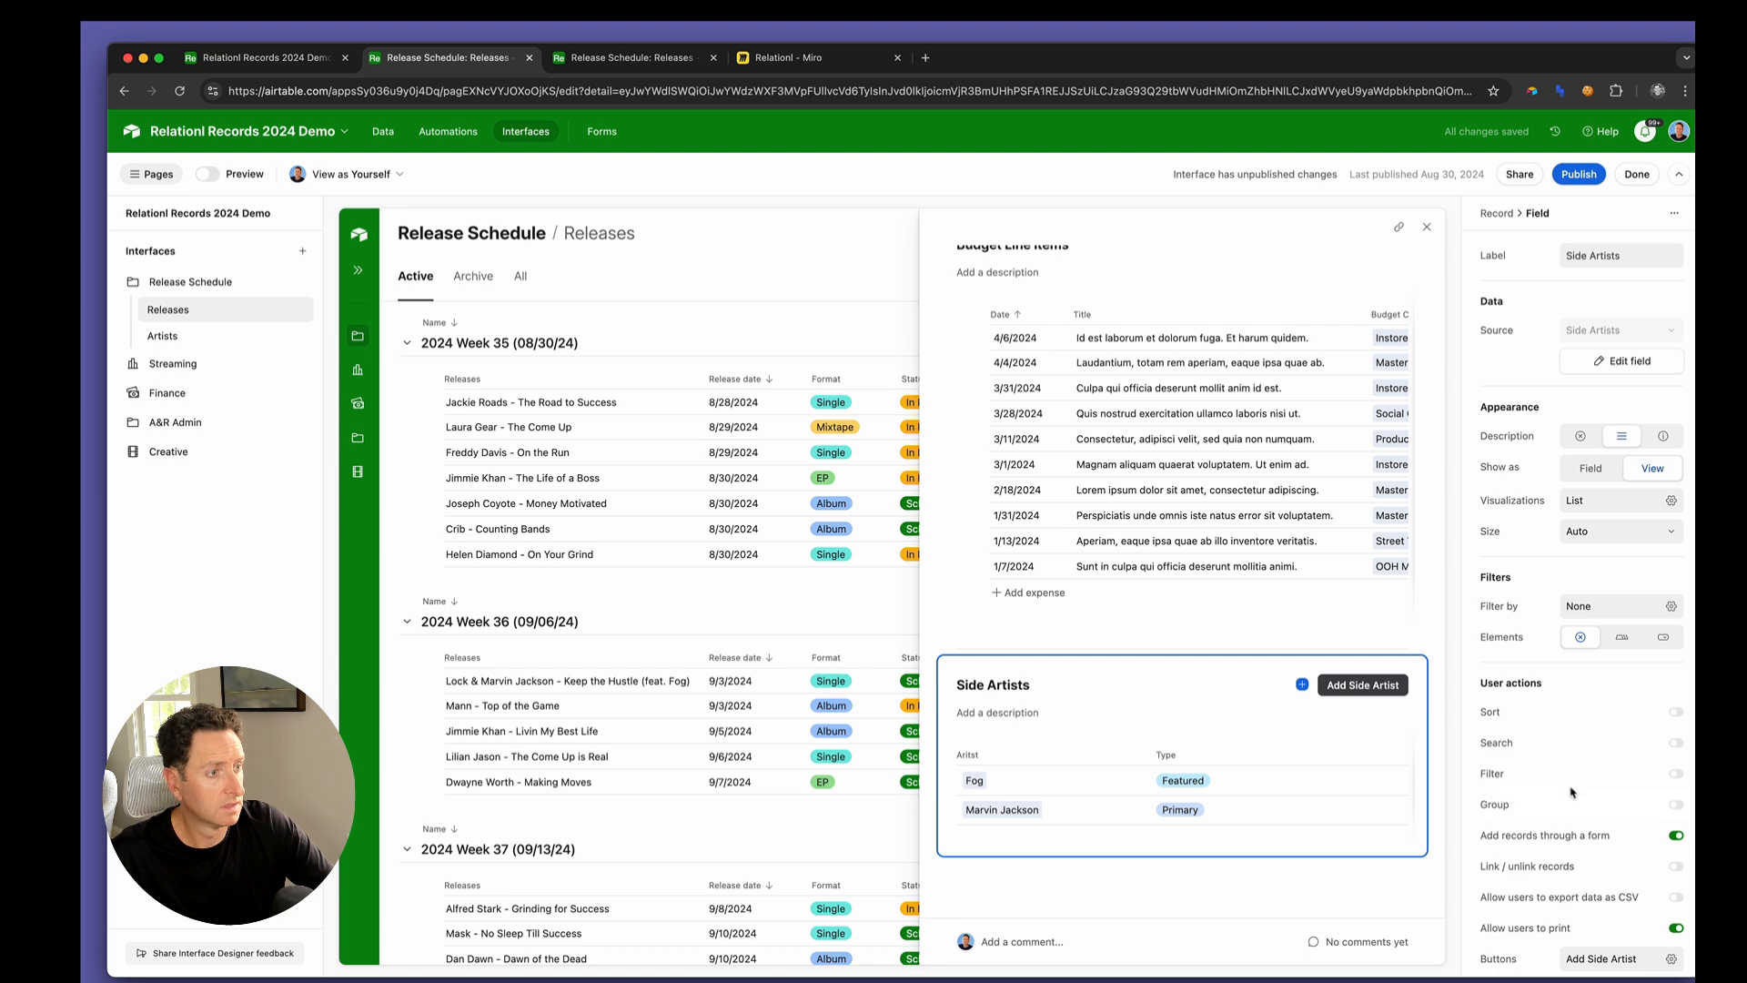
pyautogui.scroll(-2, 1572, 792)
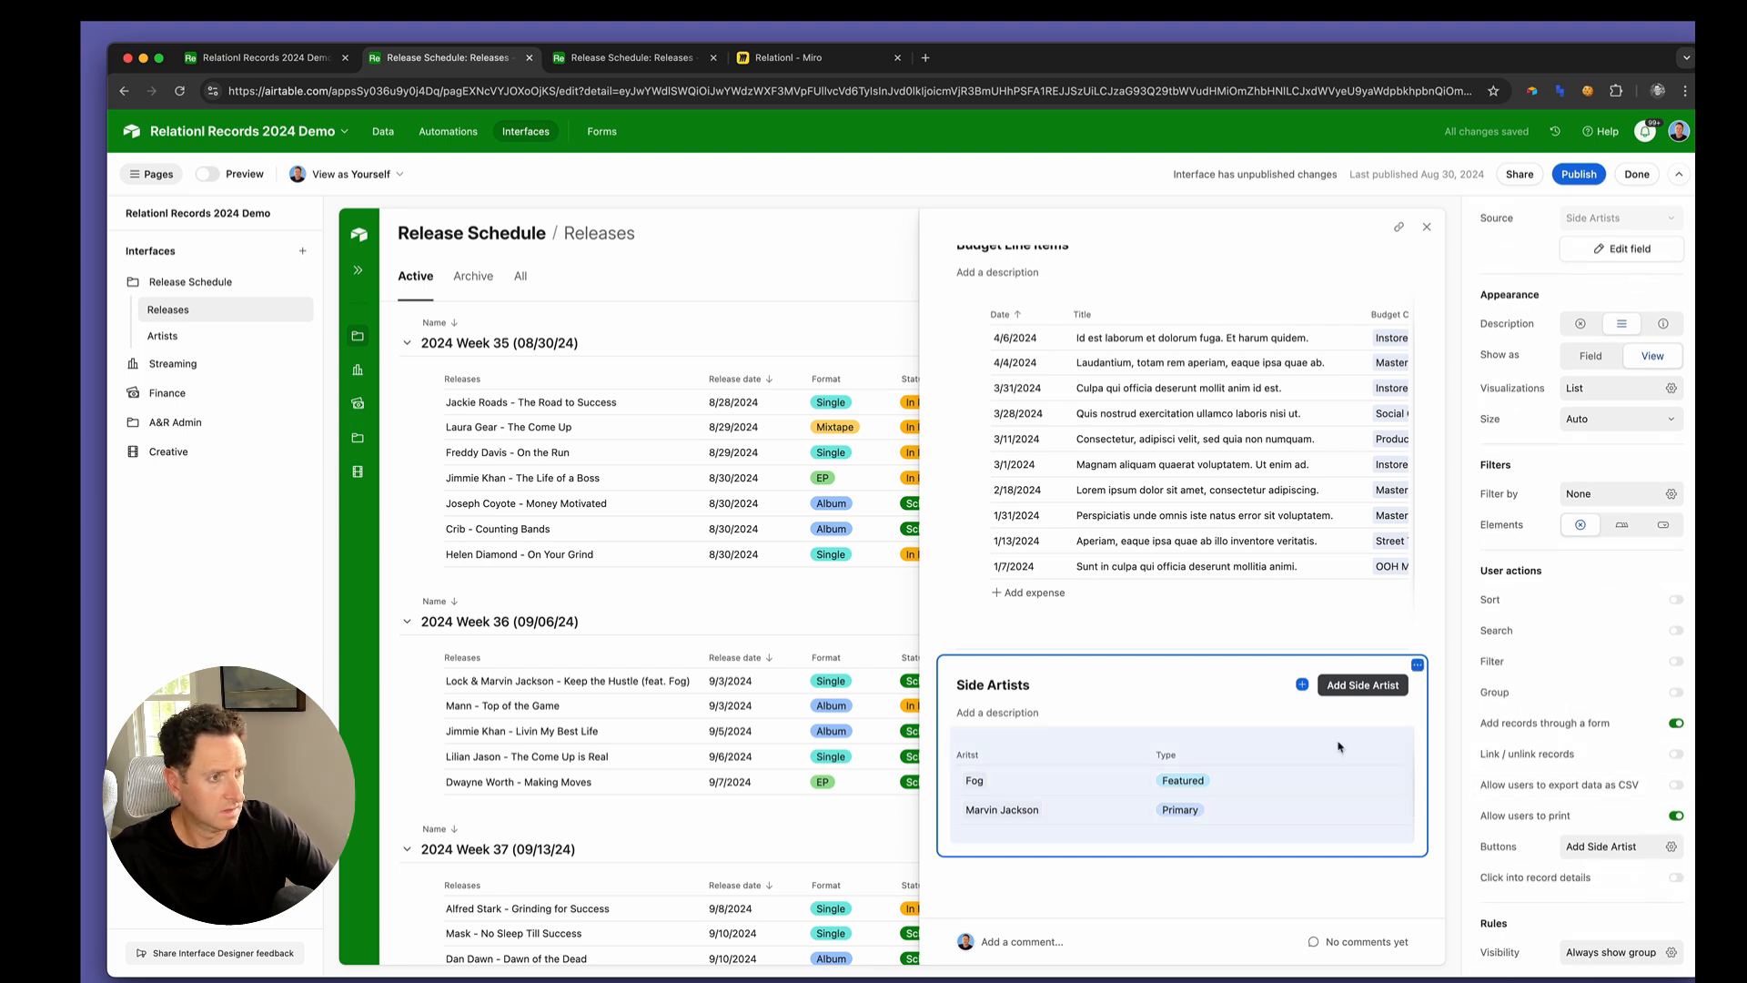
pyautogui.click(1295, 718)
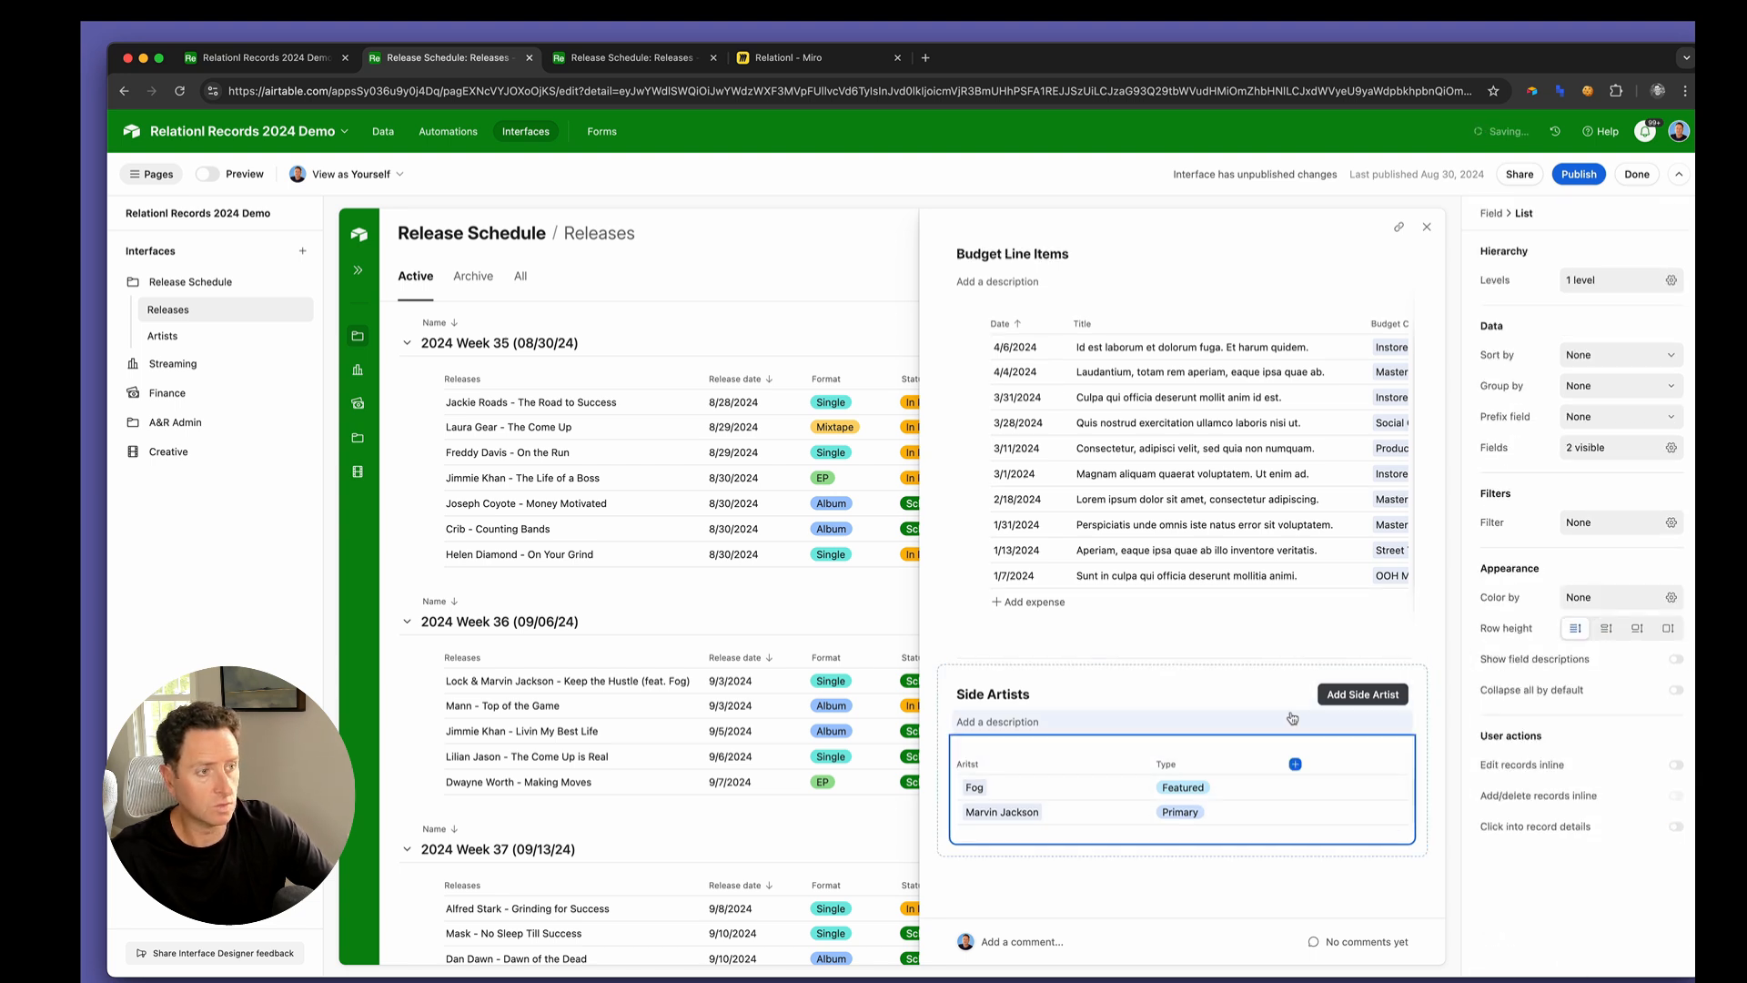
# Publish the changes to the Release Schedule interface, leaving A&R Admin unpublished
pyautogui.click(1573, 175)
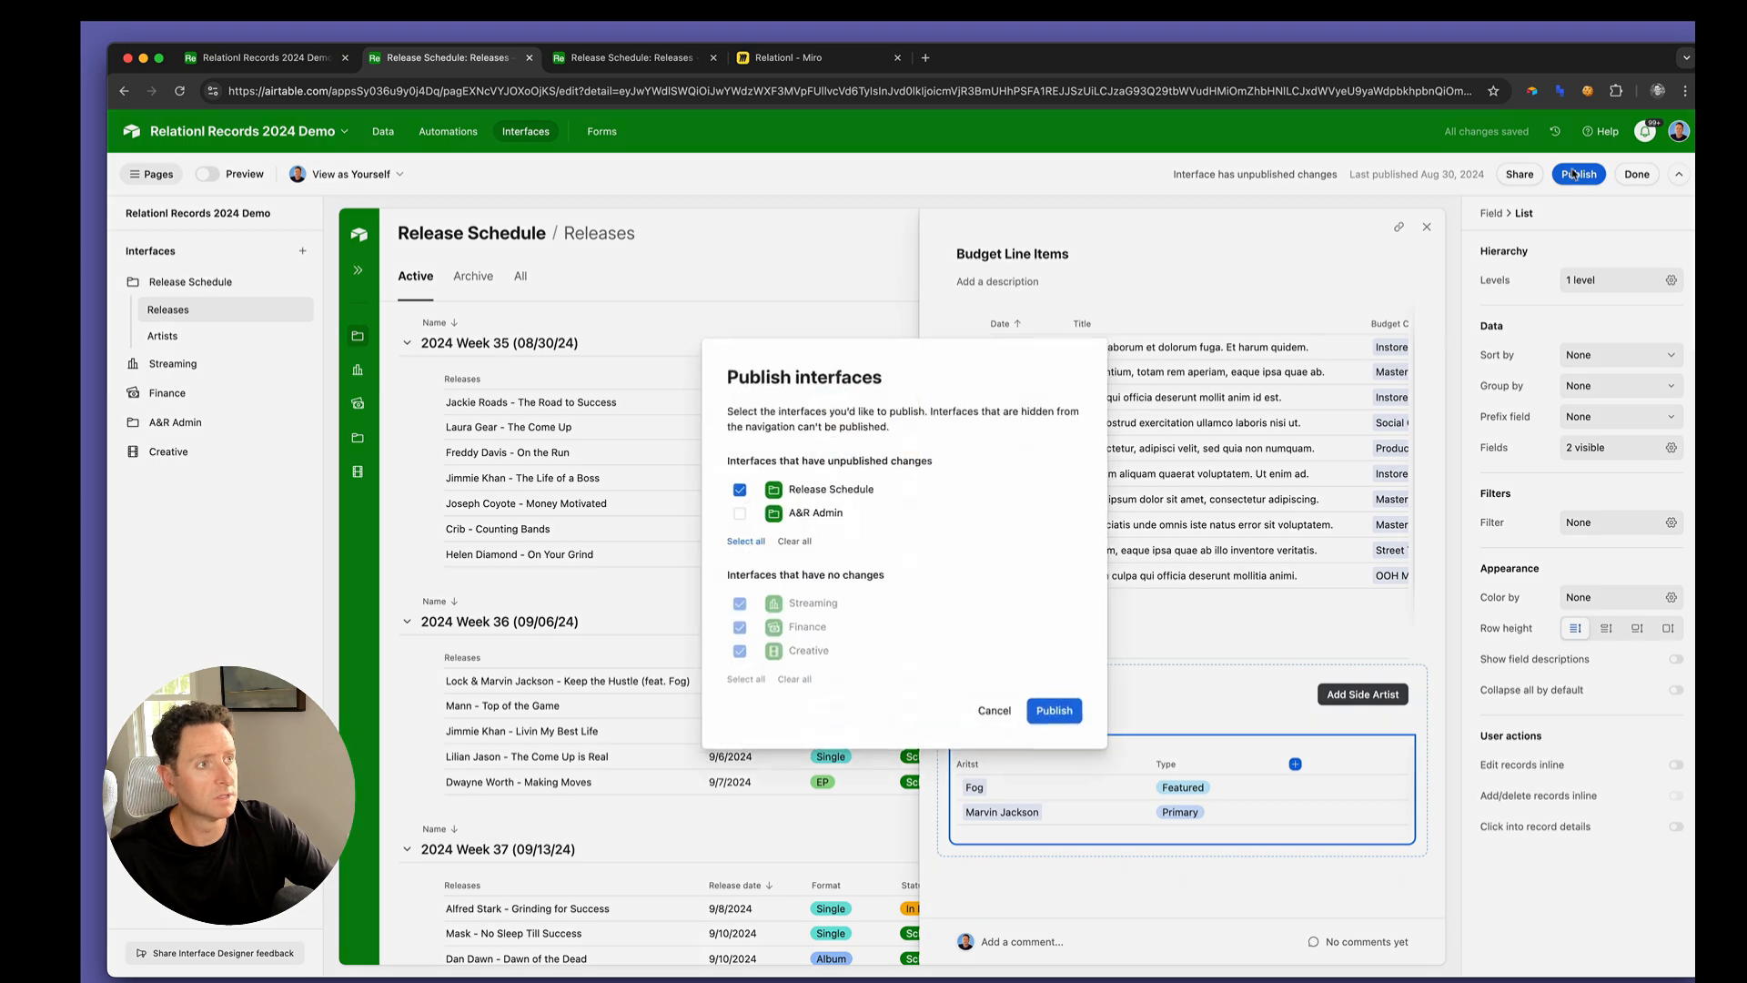
pyautogui.click(1048, 709)
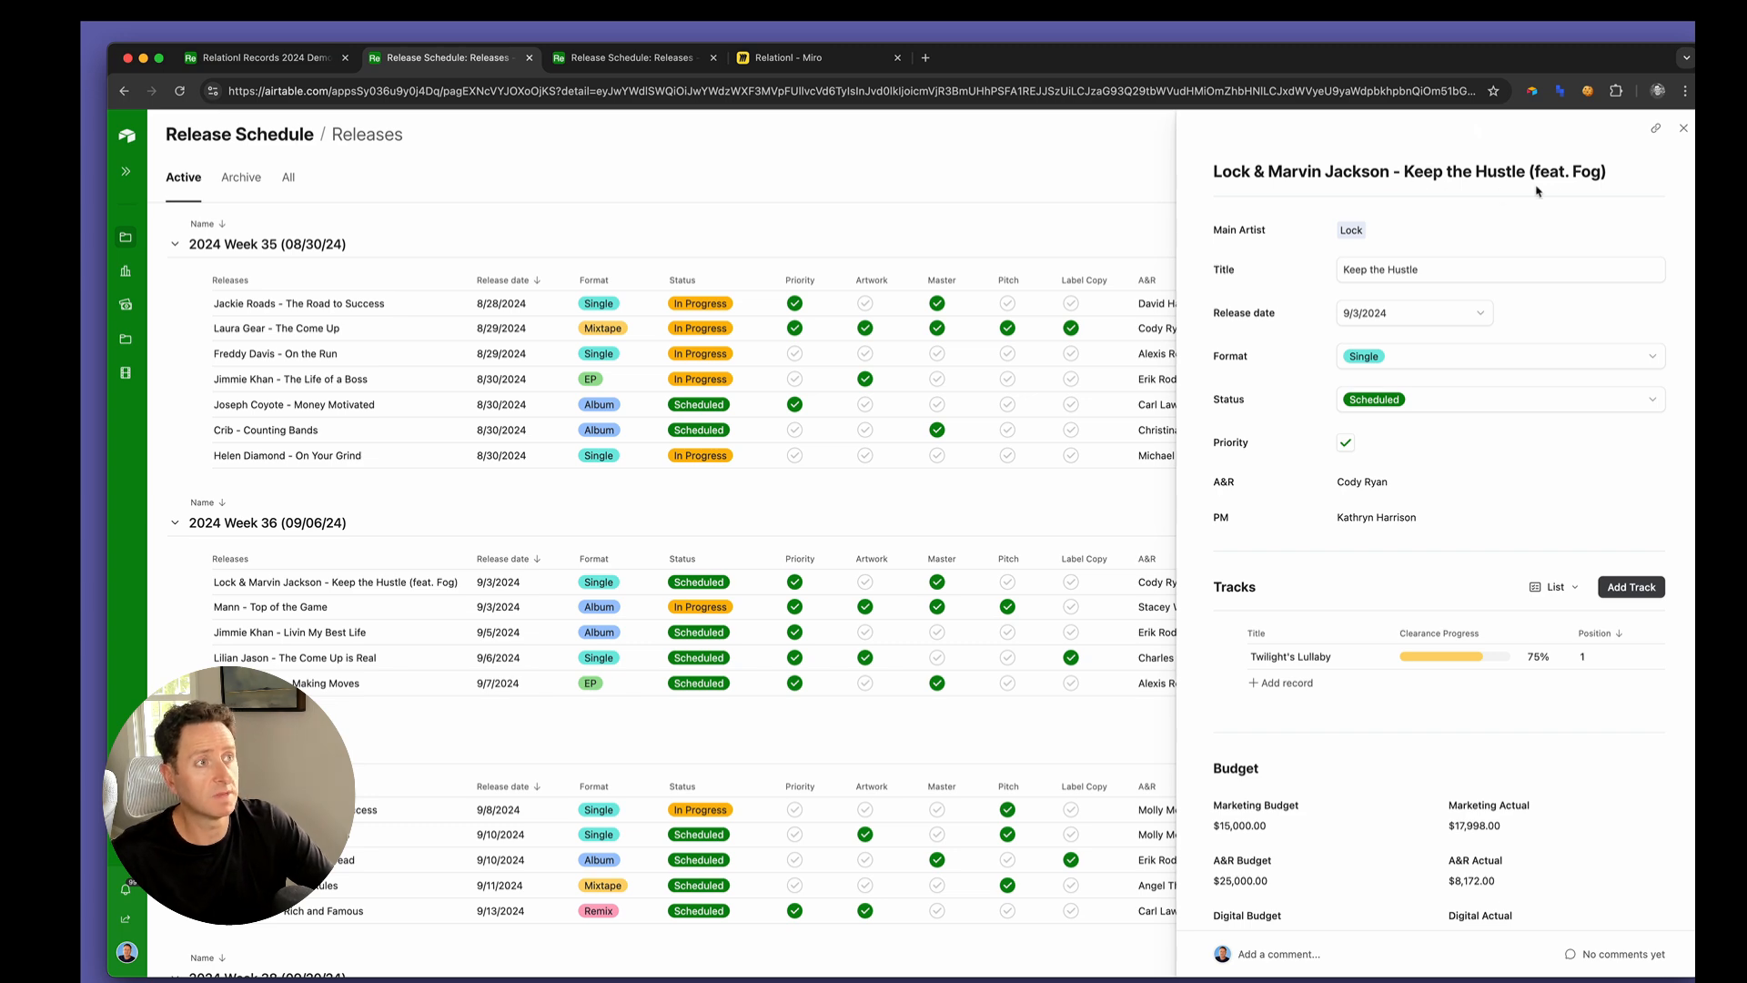
# Add Case as a Featured side artist on Keep the Hustle in the published interface and check the combined release name
pyautogui.scroll(-10, 1467, 536)
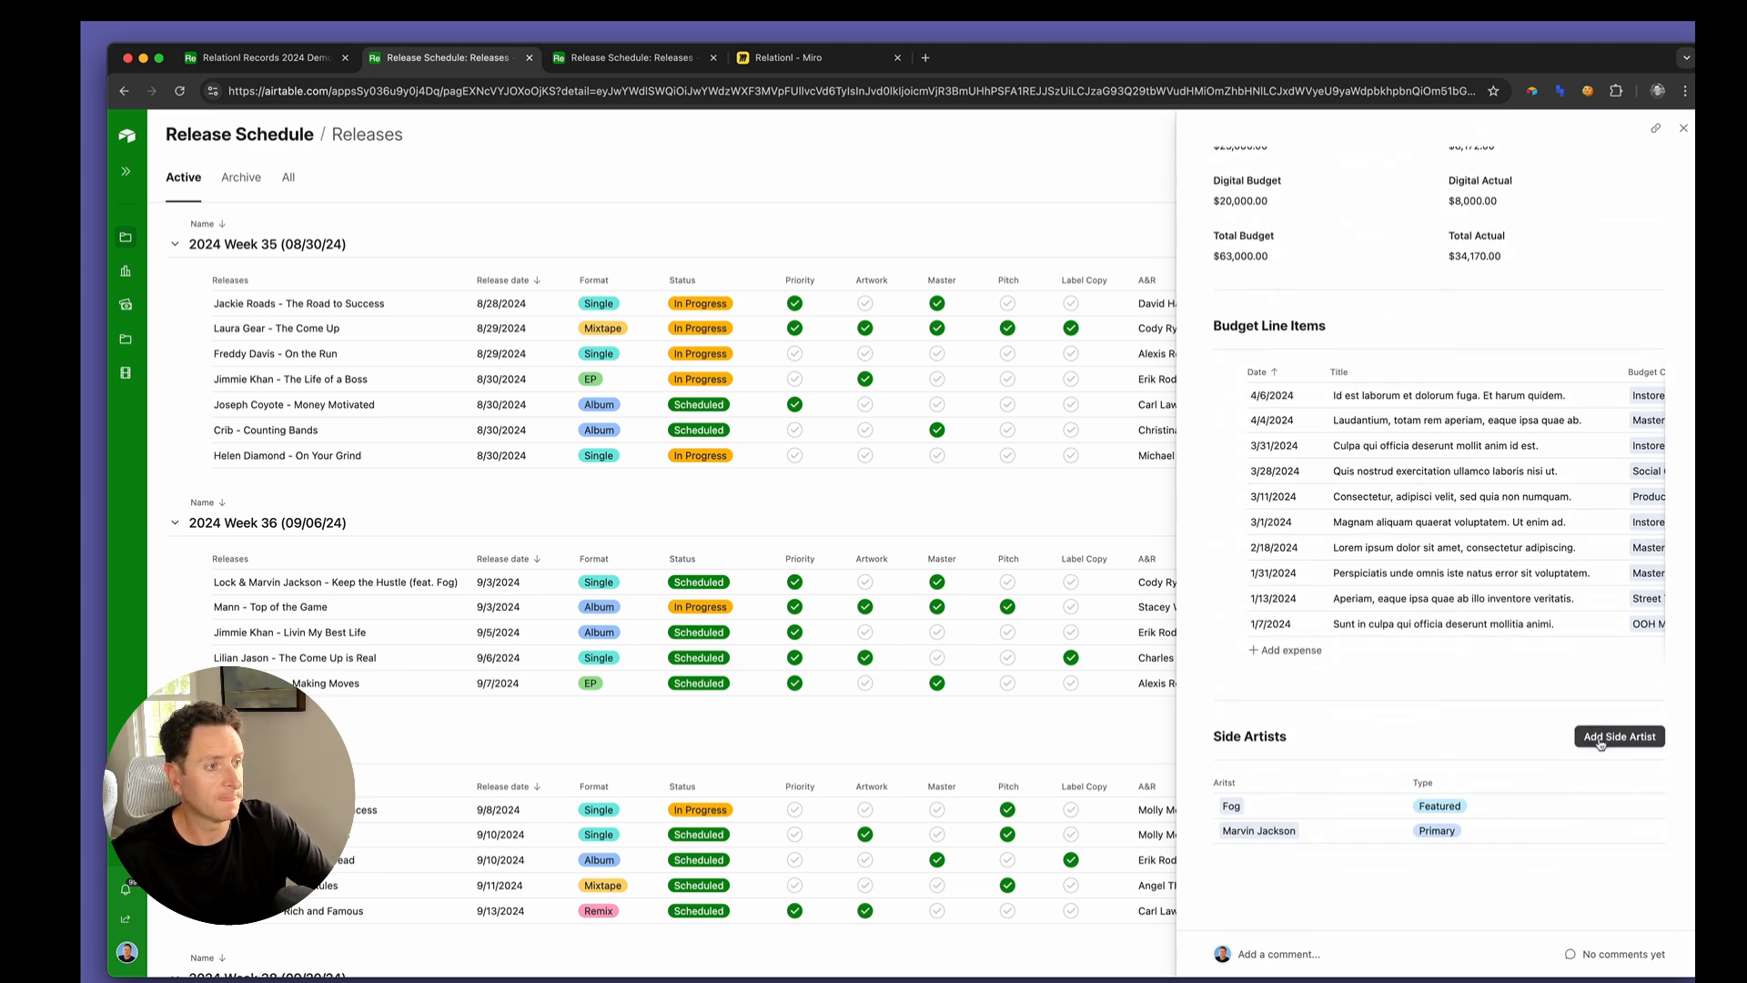
pyautogui.click(1601, 740)
pyautogui.click(670, 324)
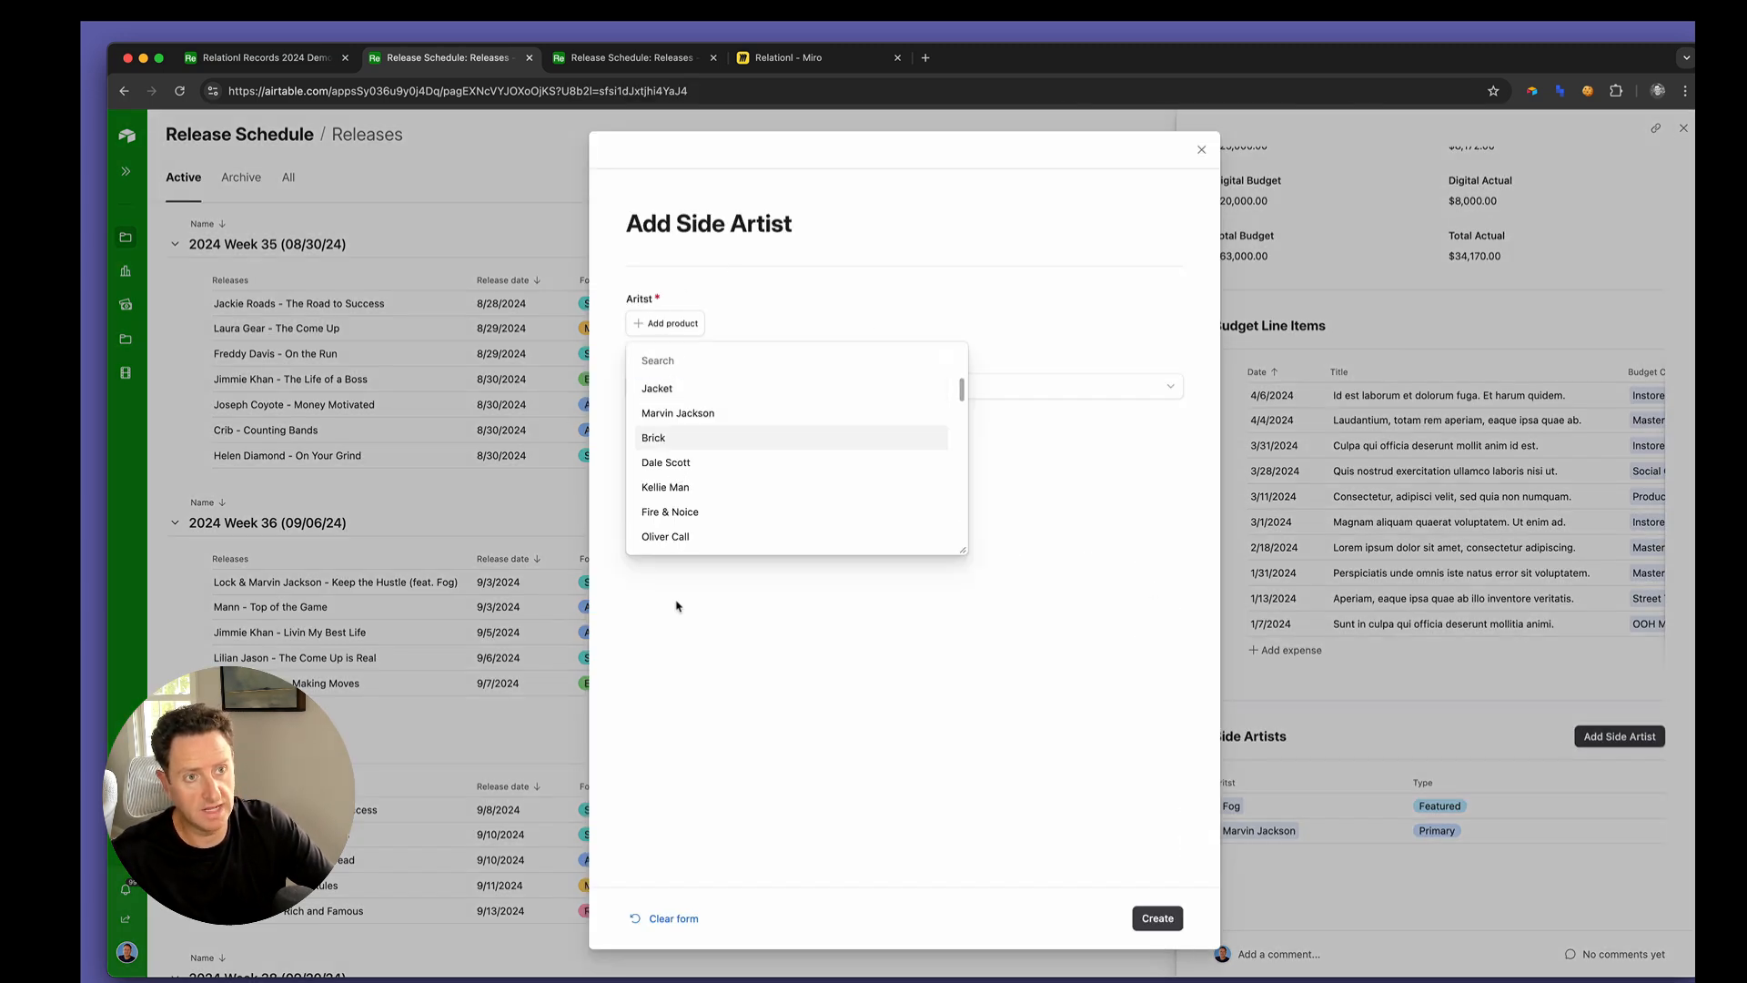
pyautogui.scroll(-3, 684, 497)
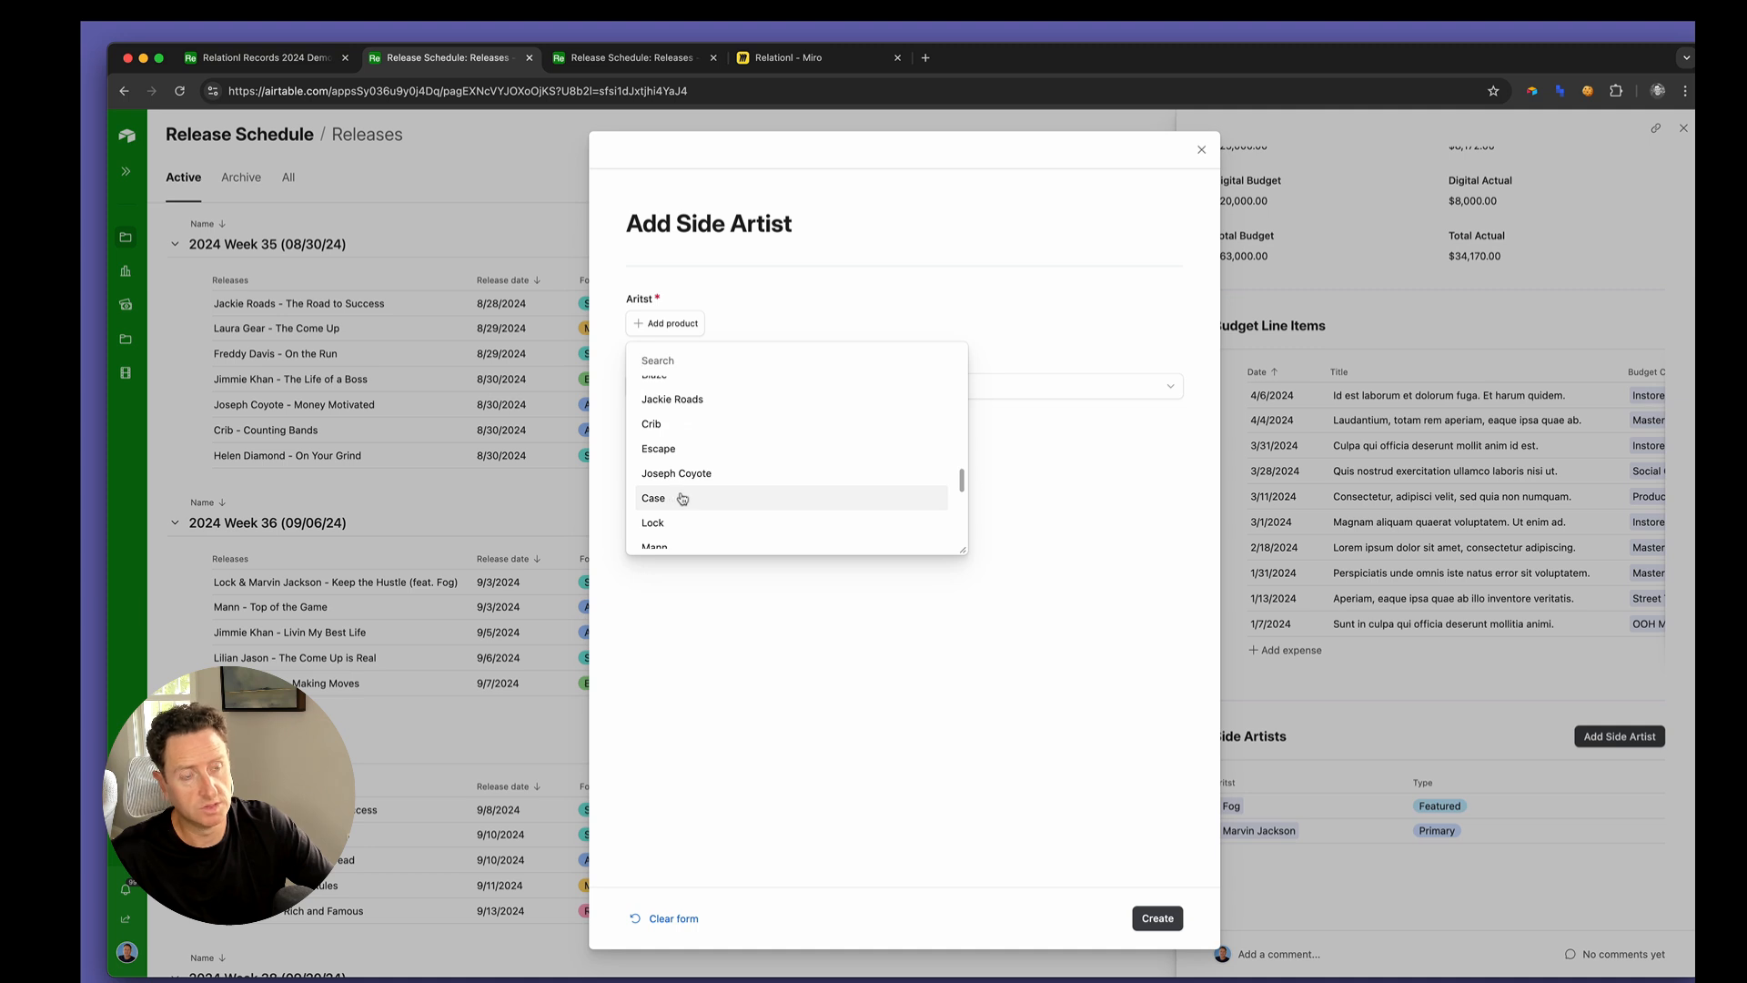
pyautogui.click(682, 498)
pyautogui.click(700, 397)
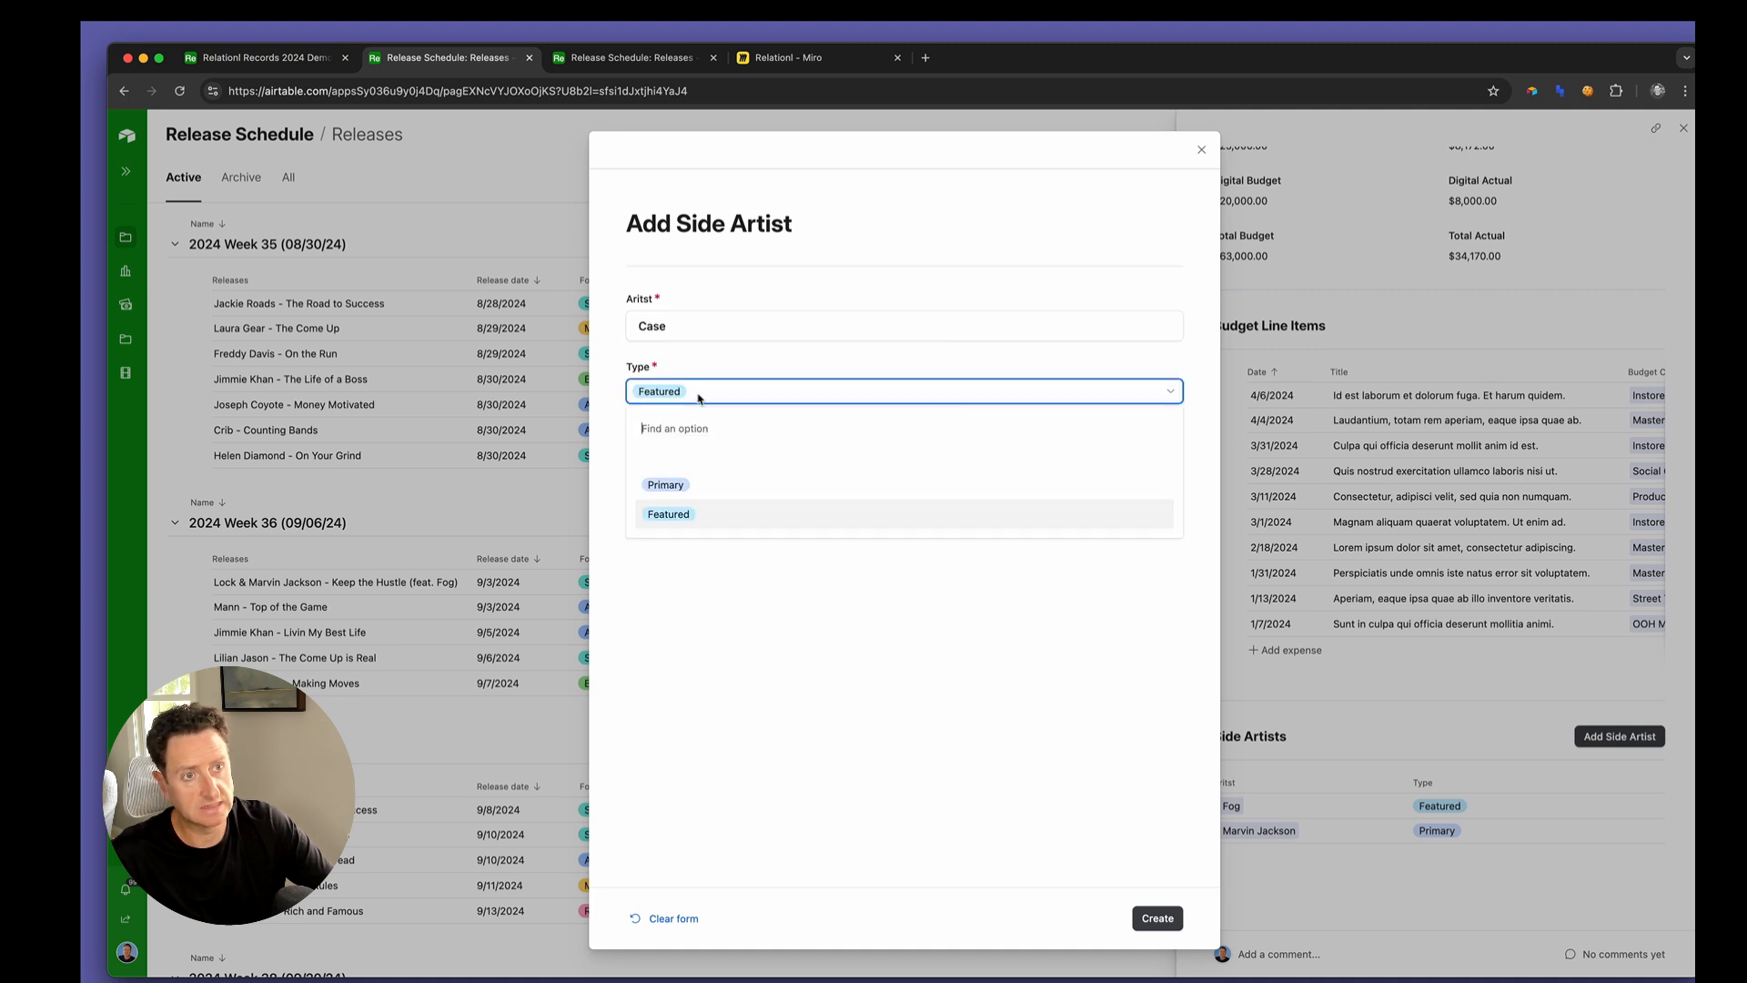
pyautogui.click(788, 724)
pyautogui.click(1158, 920)
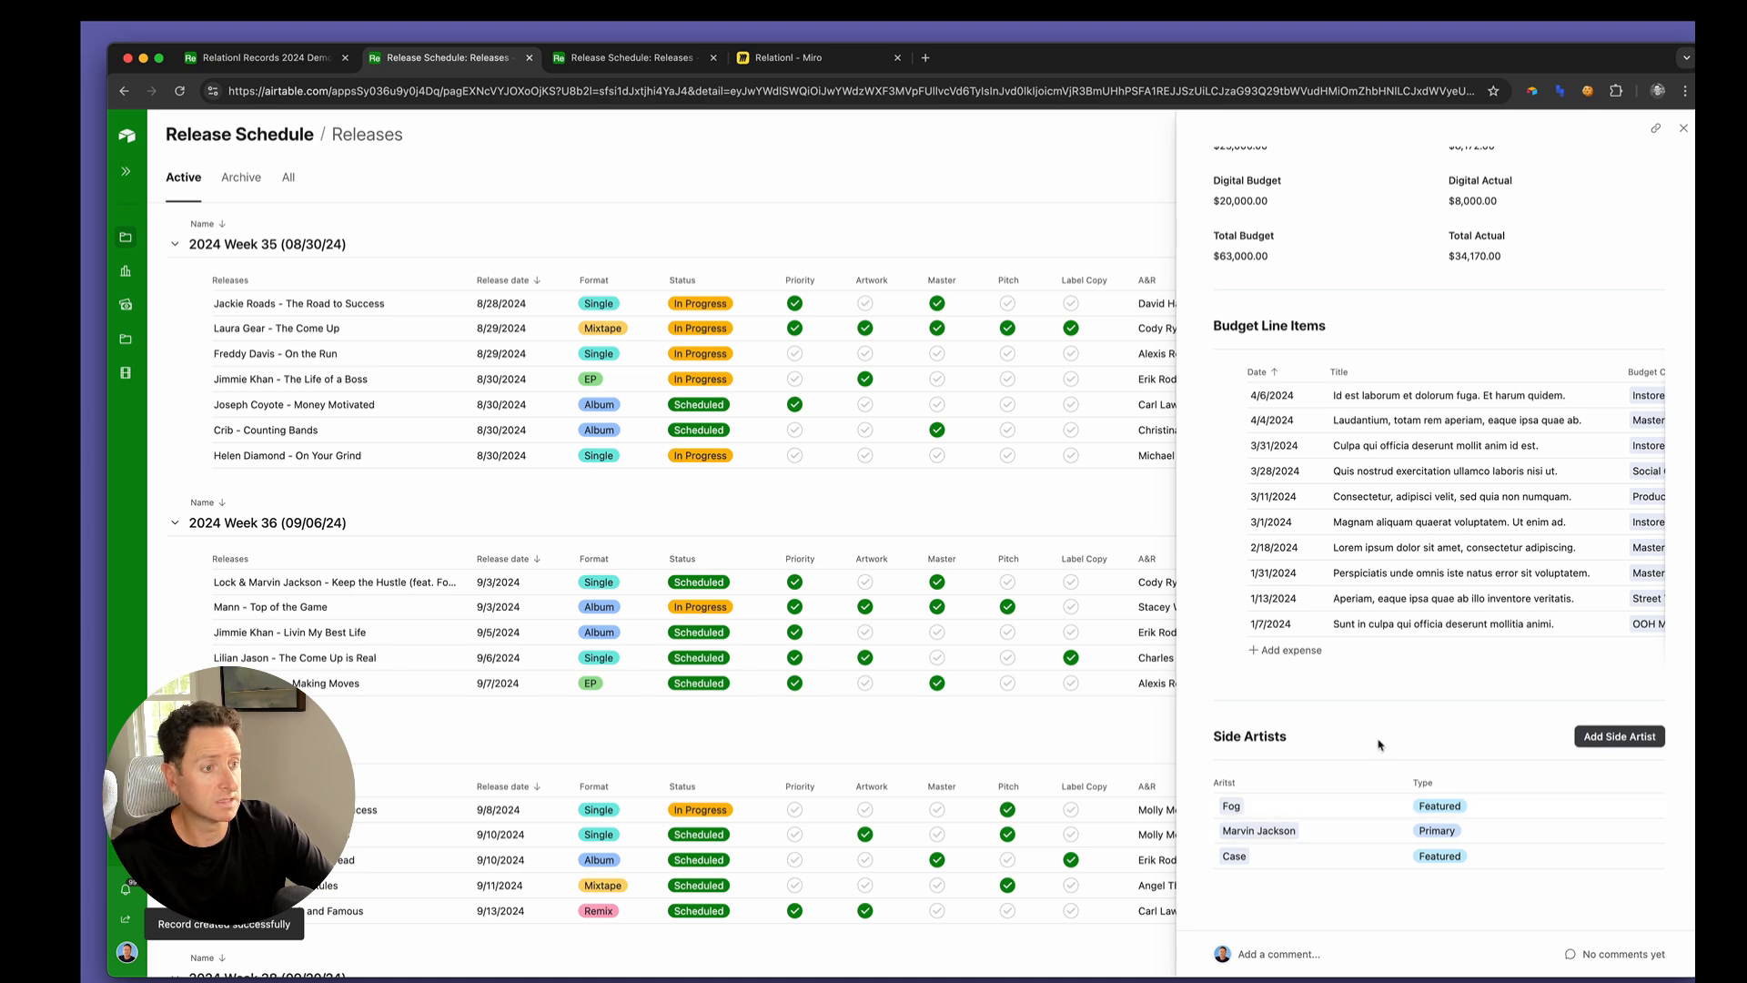
pyautogui.scroll(2, 1283, 800)
pyautogui.scroll(7, 1282, 799)
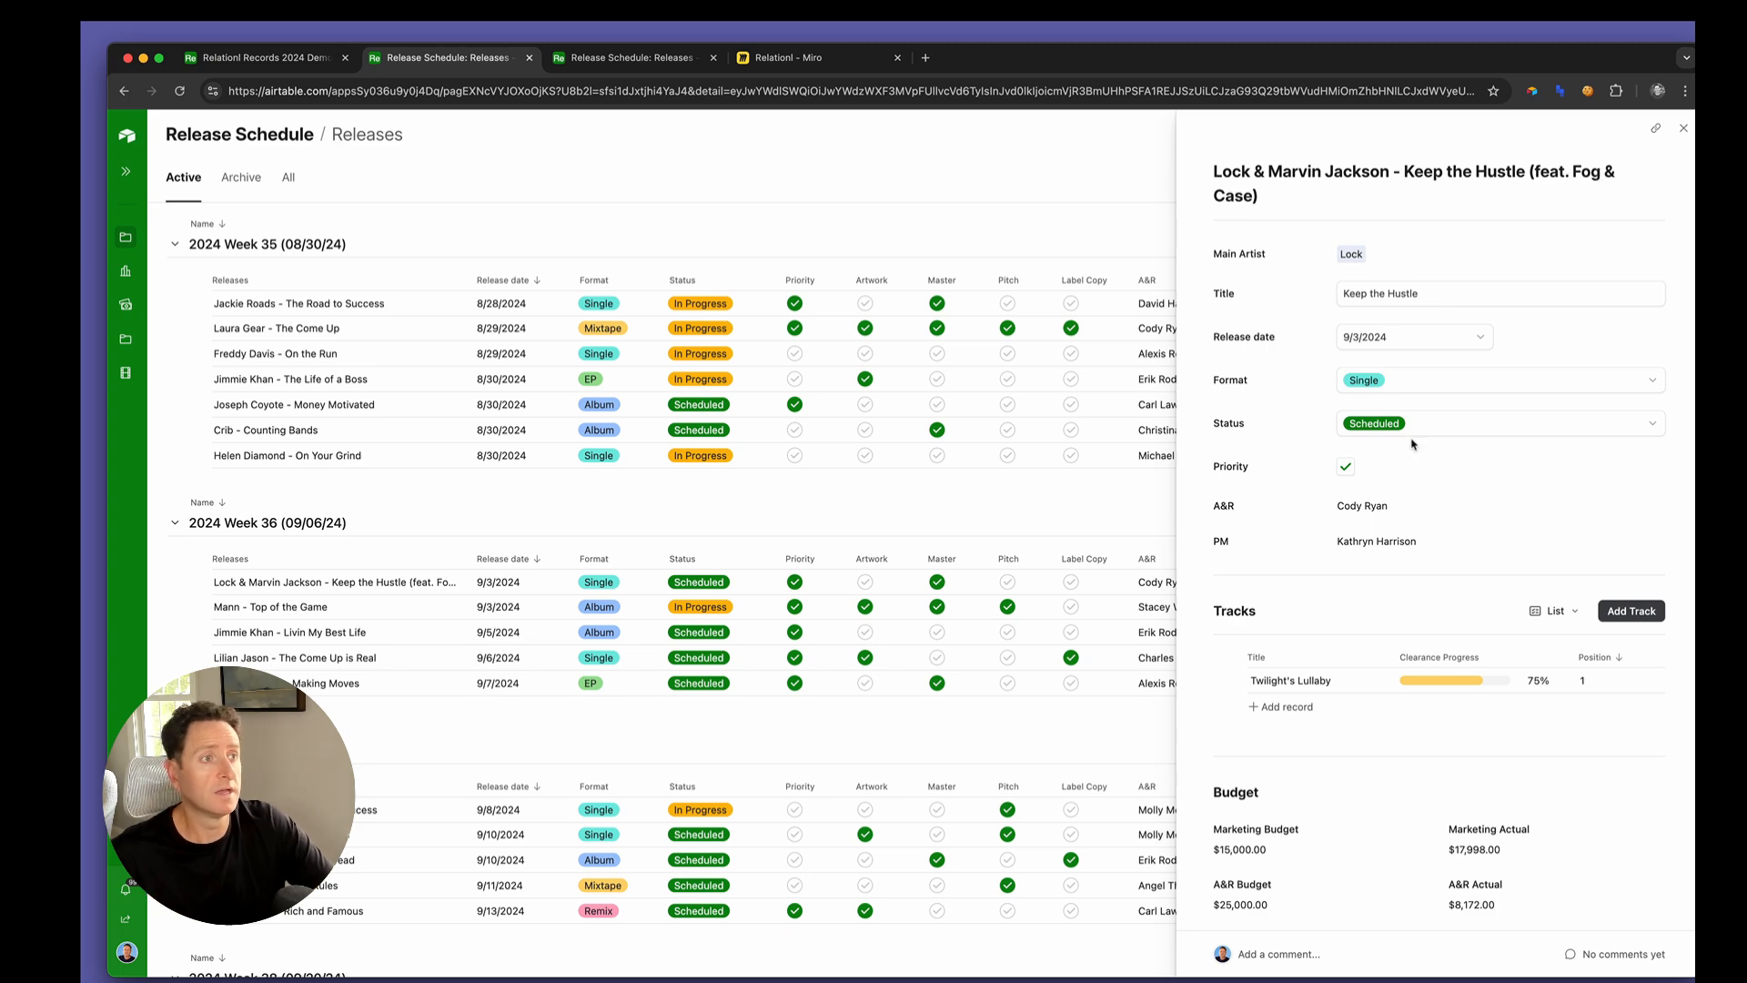
pyautogui.scroll(-9, 1415, 803)
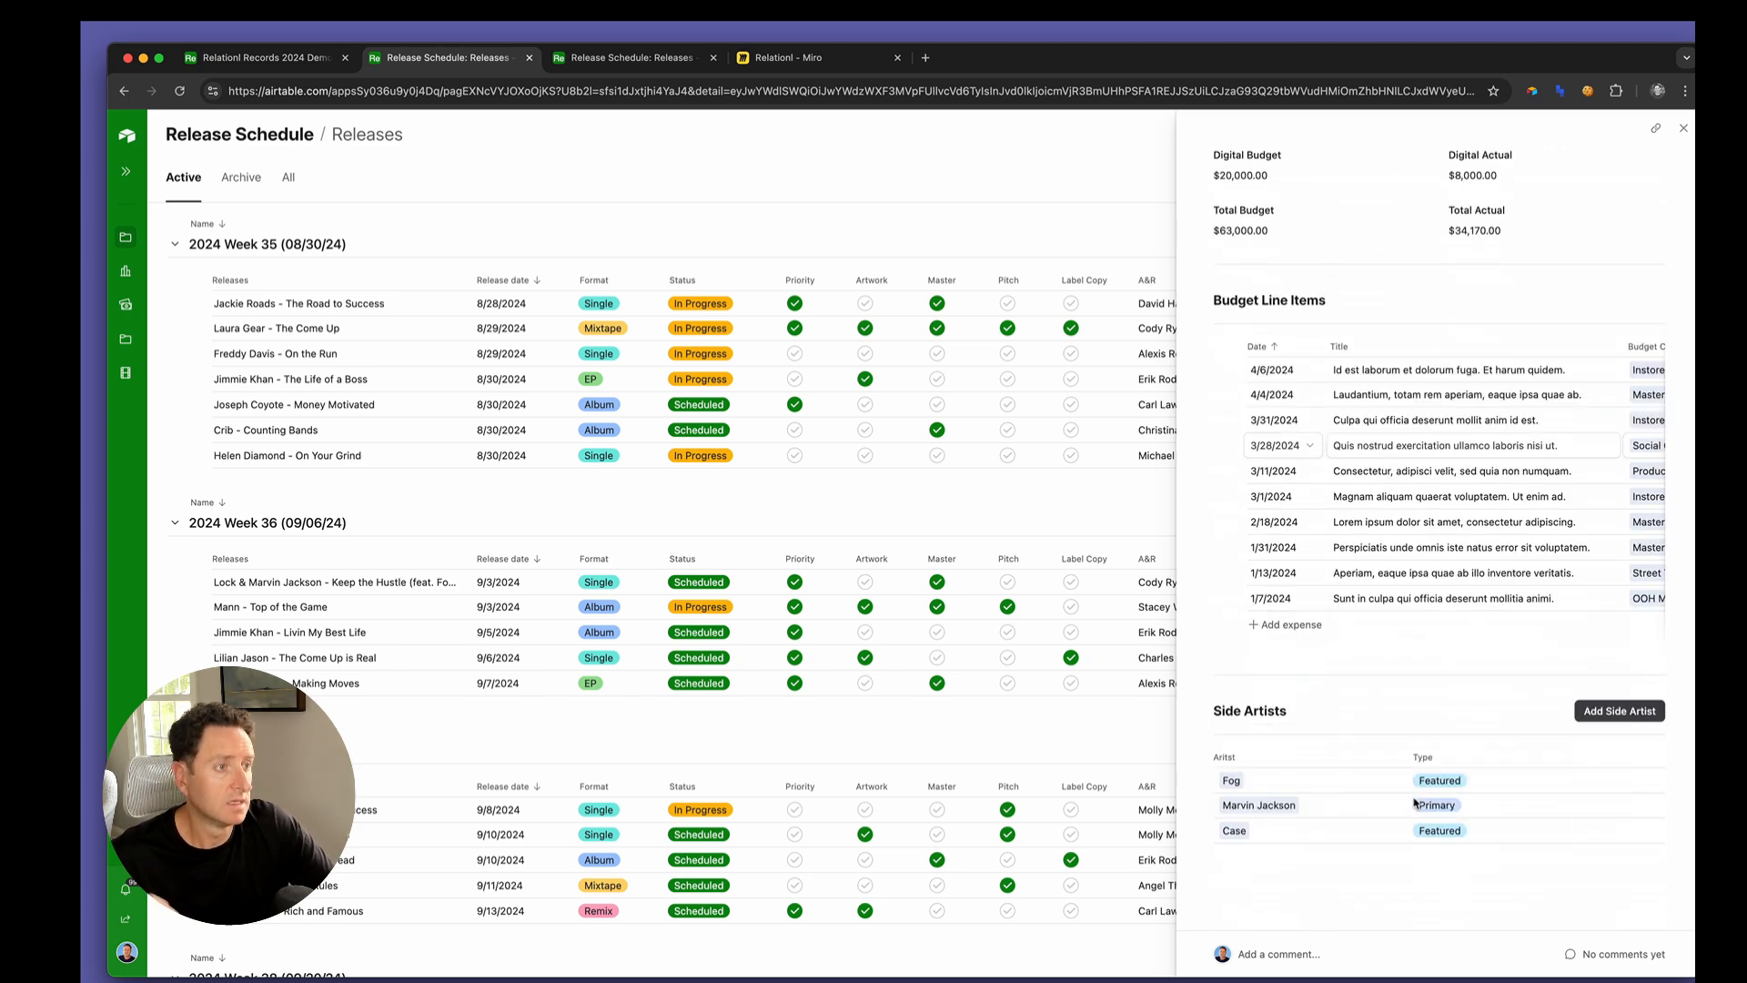
pyautogui.scroll(9, 1415, 803)
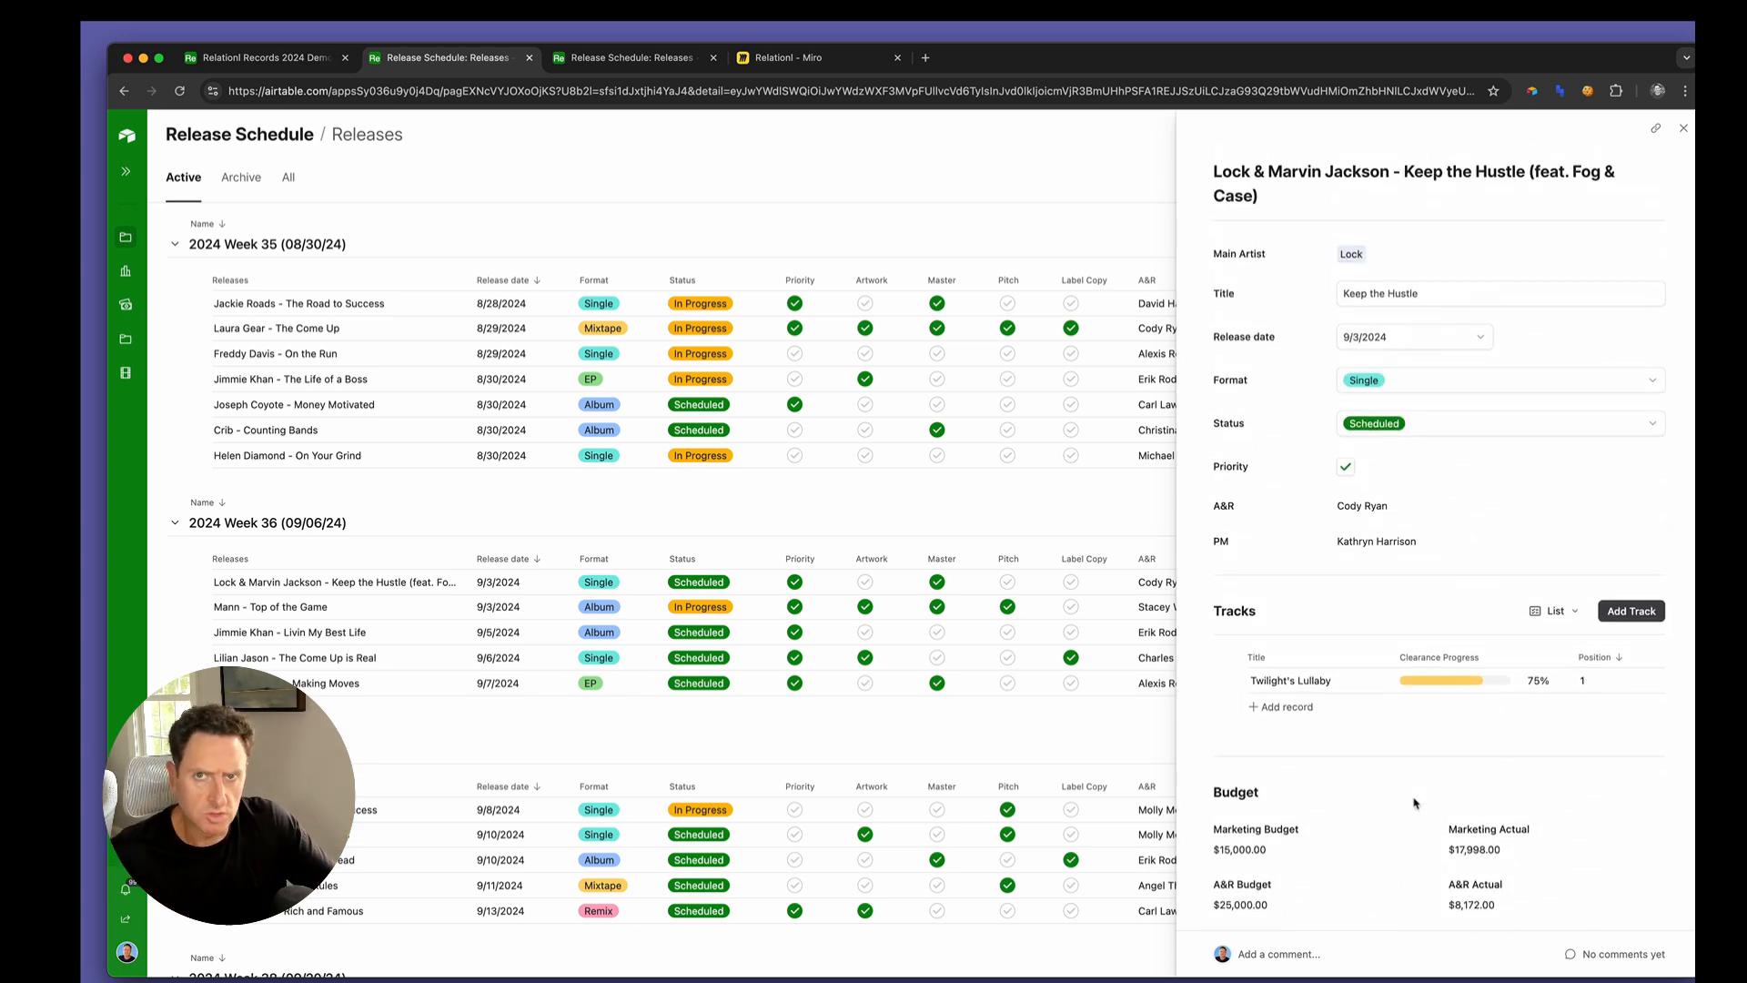